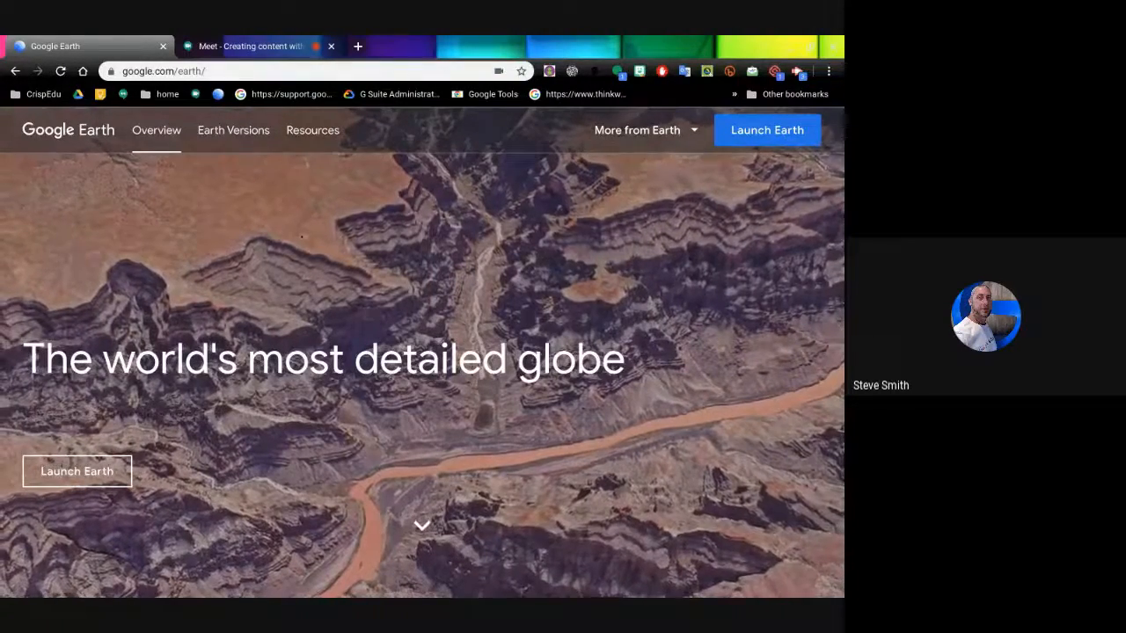
- Scroll the google.com/earth overview page down to the 'Get started with Google Earth' banner
scroll(580, 256, "down", 4)
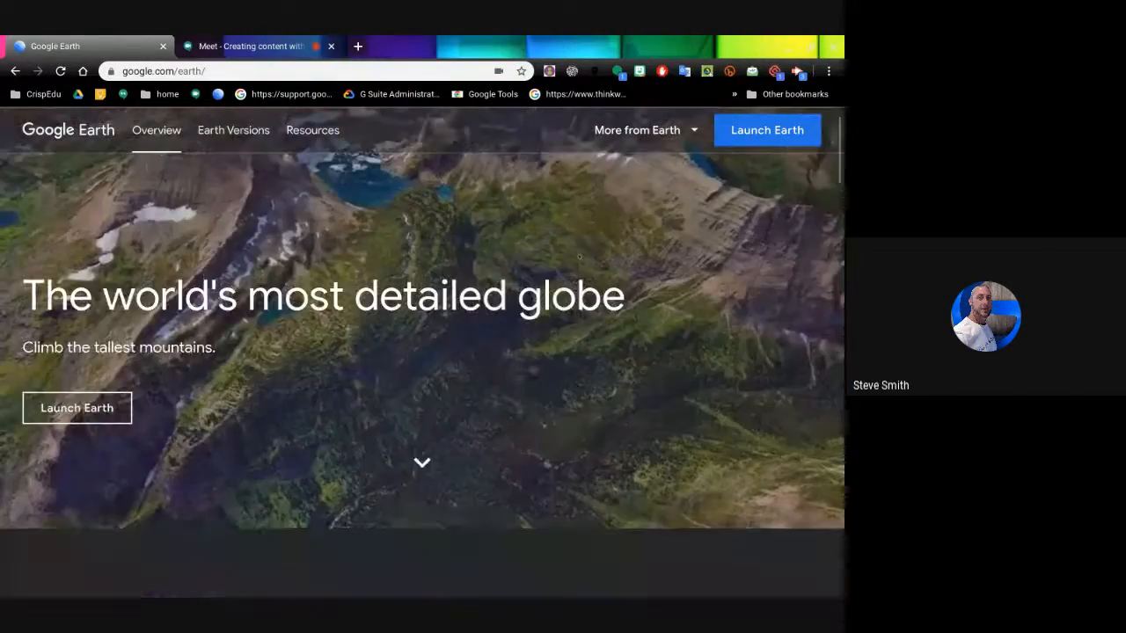
scroll(580, 256, "down", 3)
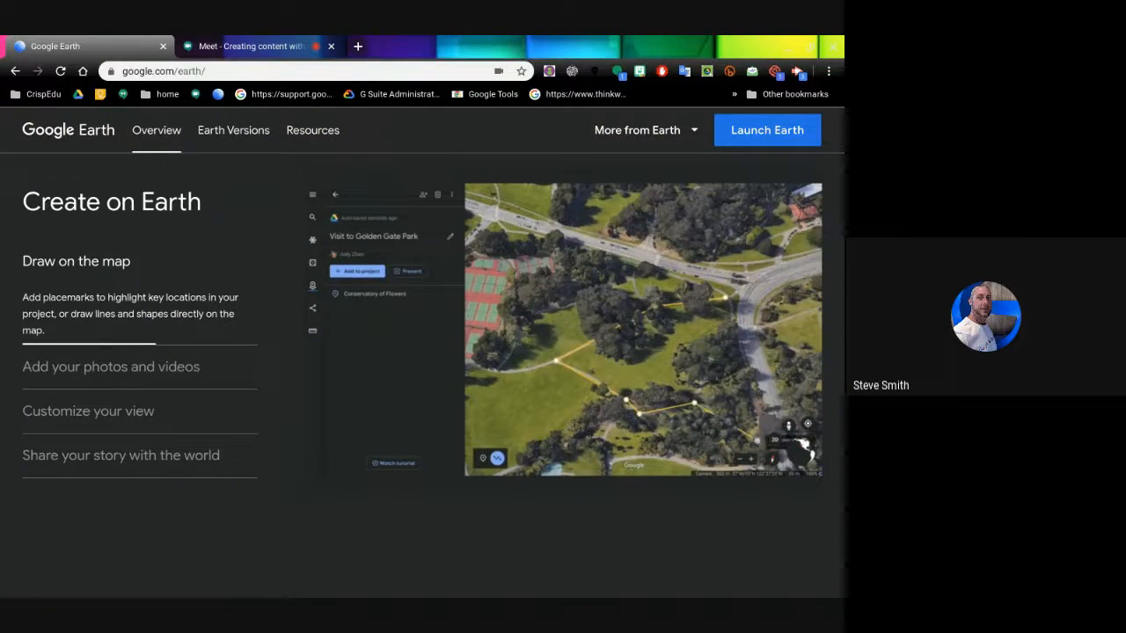
scroll(422, 352, "down", 3)
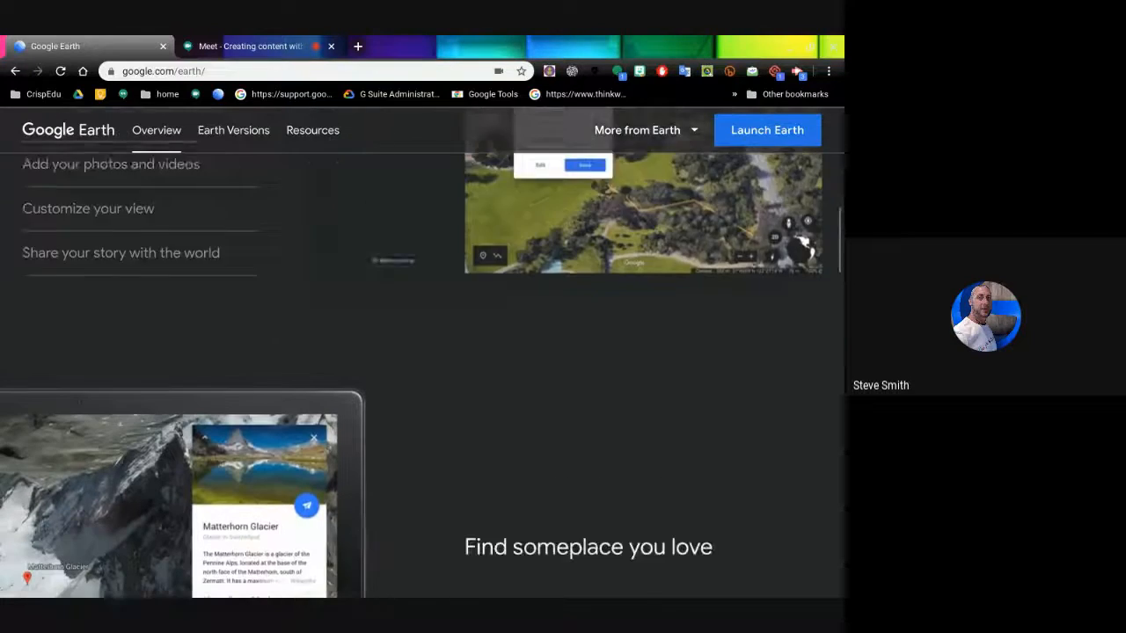
scroll(422, 352, "down", 3)
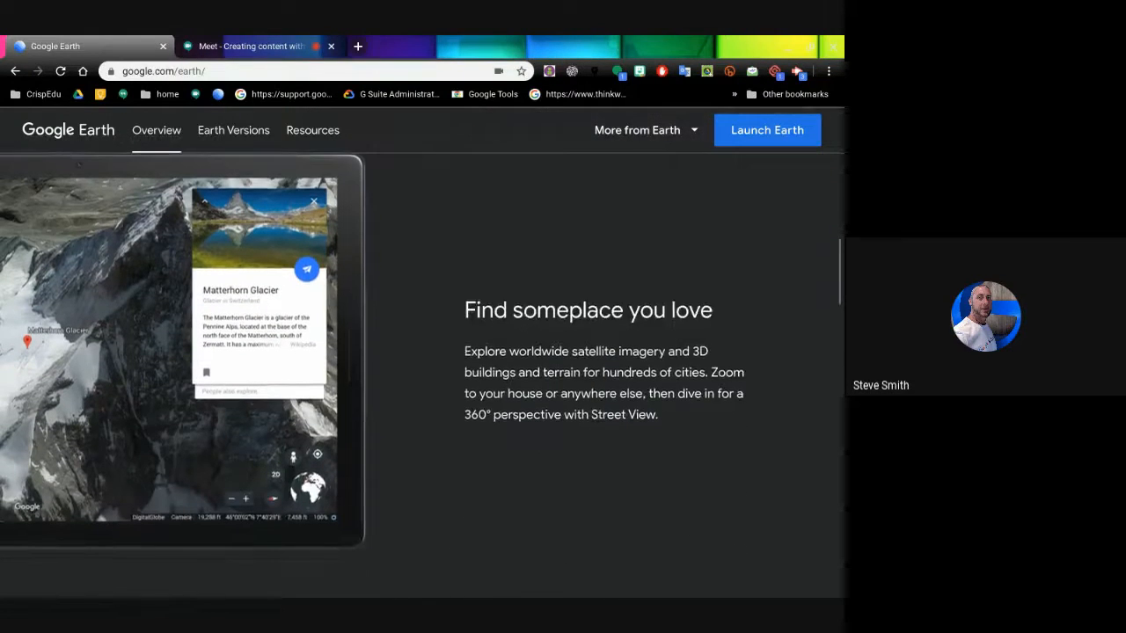
scroll(422, 352, "down", 5)
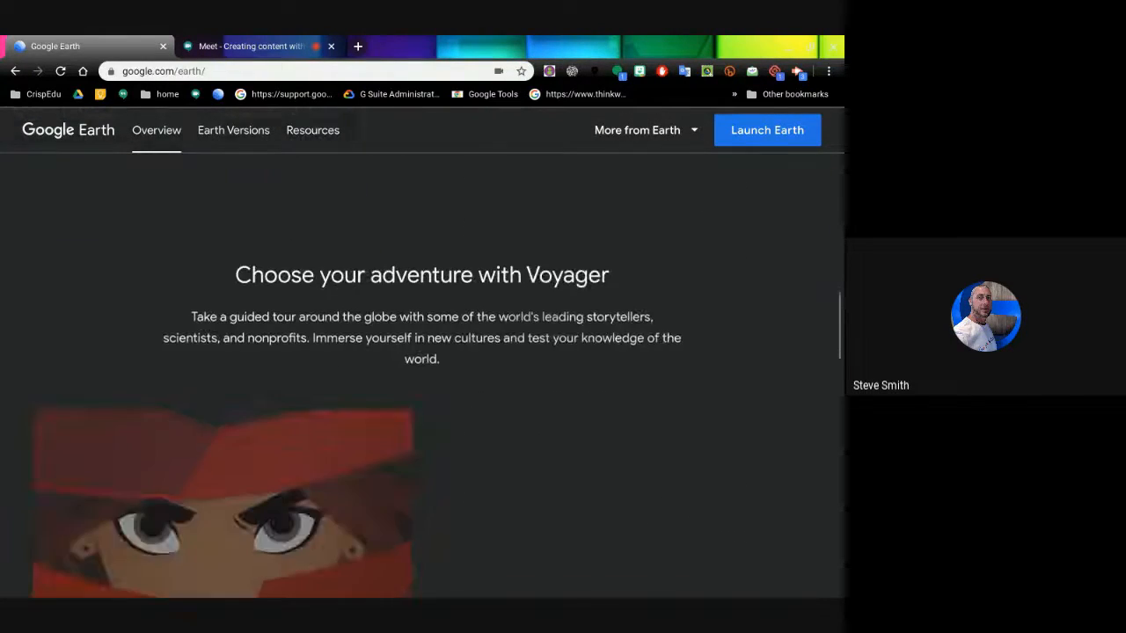
scroll(422, 352, "down", 3)
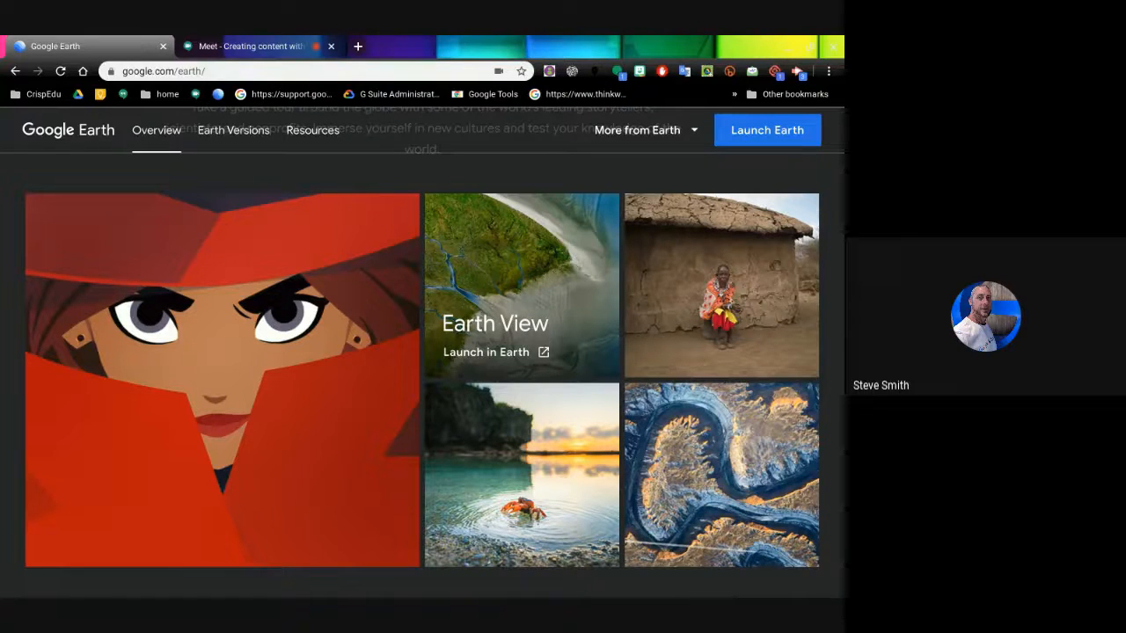
scroll(519, 281, "down", 3)
scroll(422, 352, "down", 3)
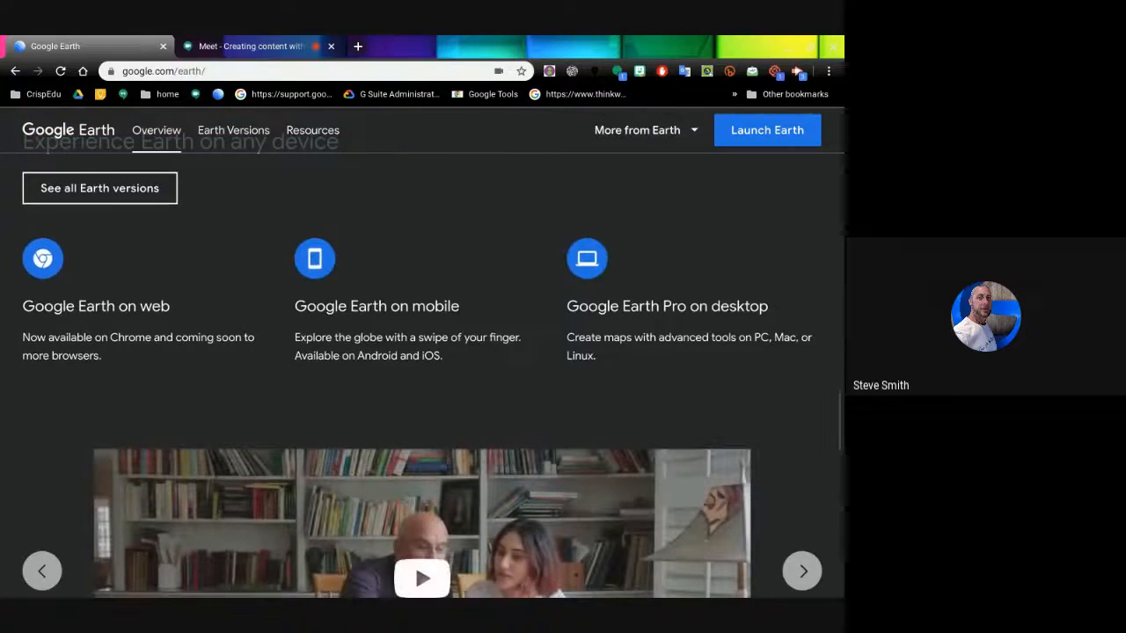
scroll(422, 352, "down", 3)
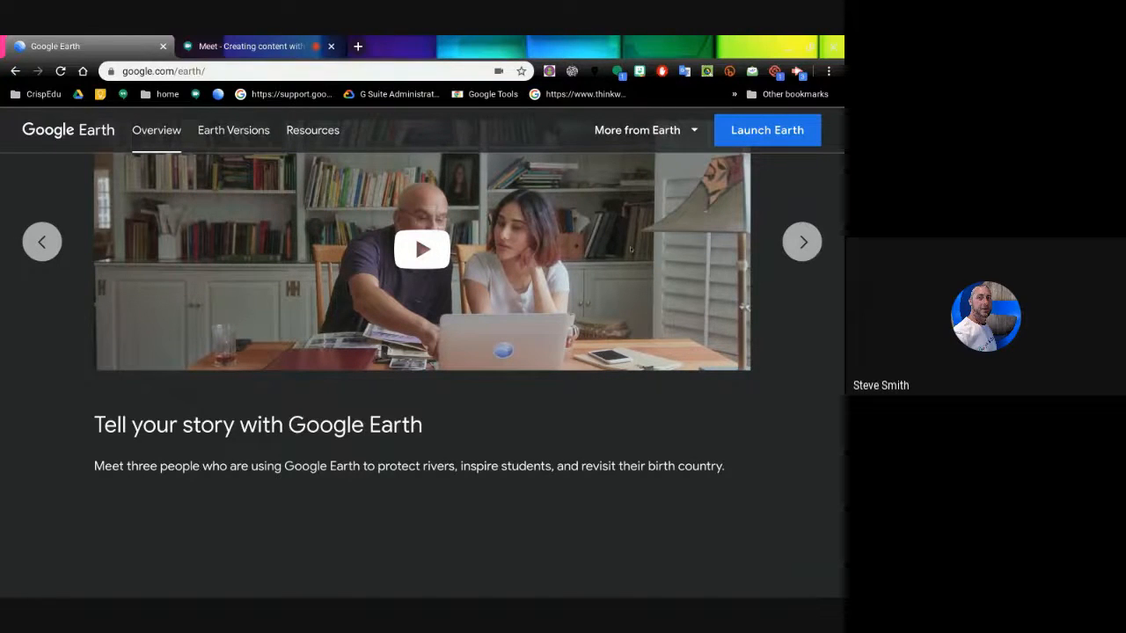
scroll(422, 352, "down", 3)
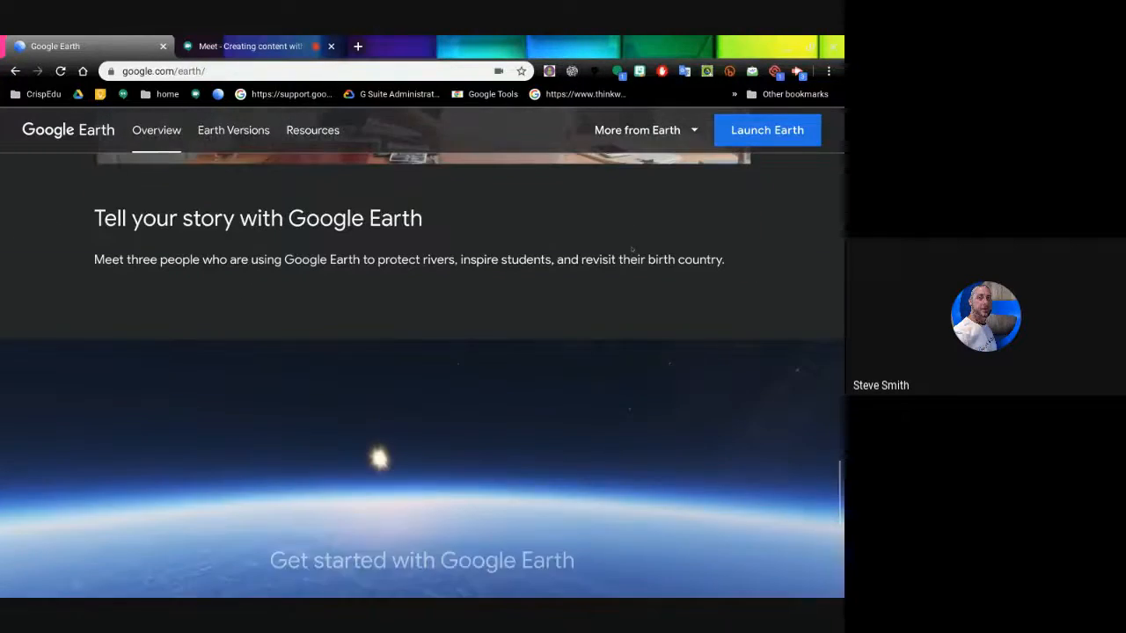
scroll(422, 352, "down", 3)
scroll(392, 376, "down", 2)
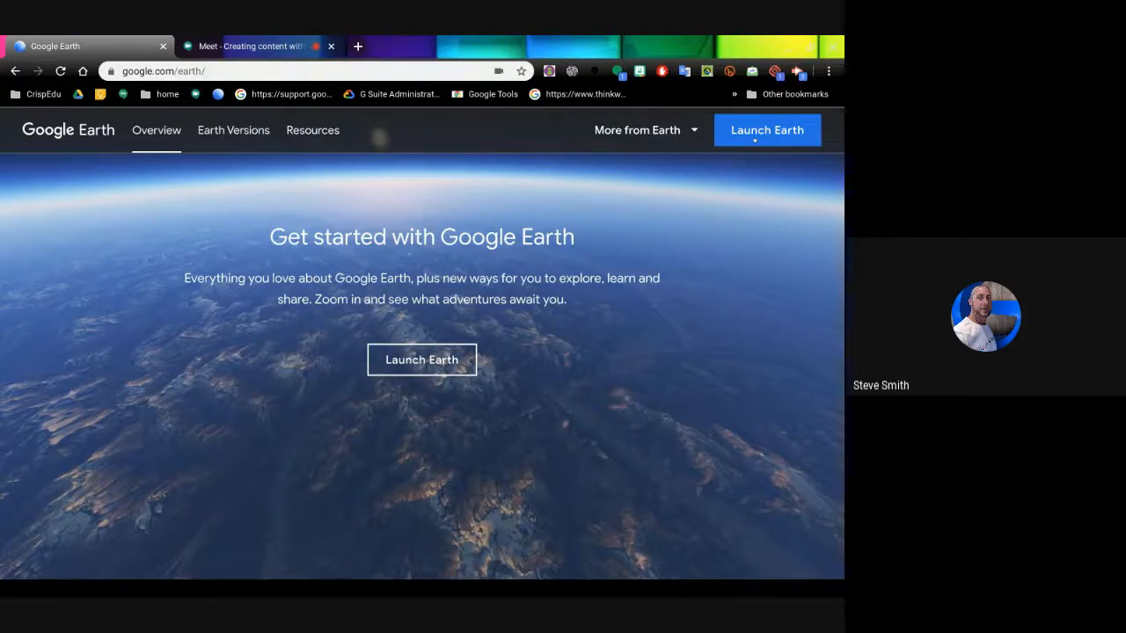
- Launch Earth from the page header to open earth.google.com/web in a new tab
left_click(754, 134)
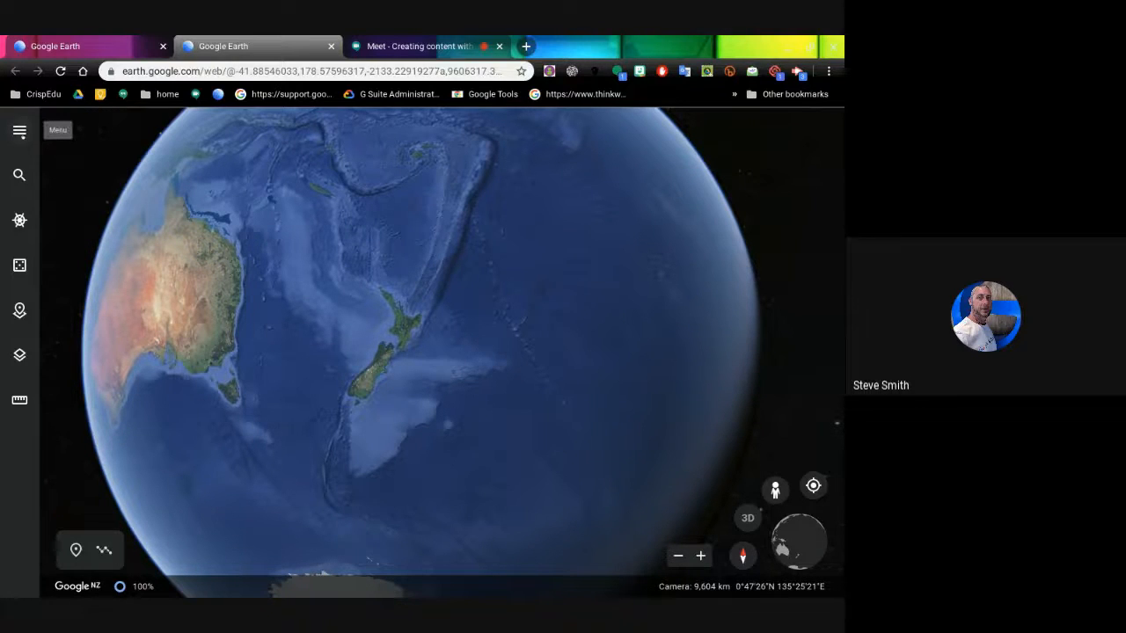
- Open the hamburger main menu at the top of the left toolbar
left_click(19, 131)
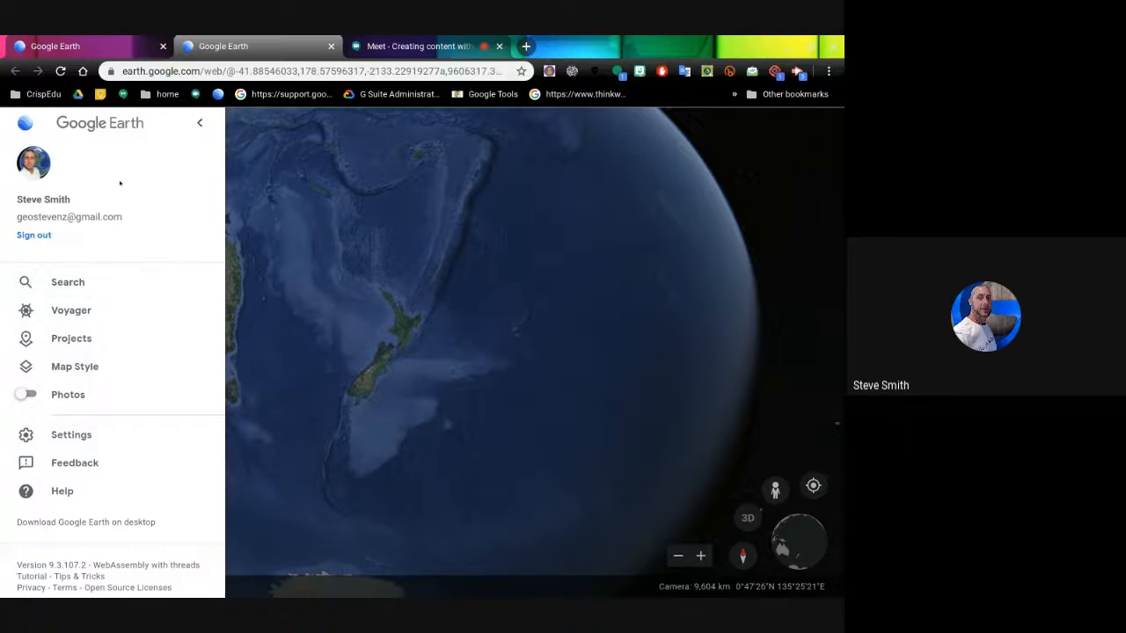
- In Settings, keep the Fly end animation as Orbital, review the remaining options, and save
left_click(70, 435)
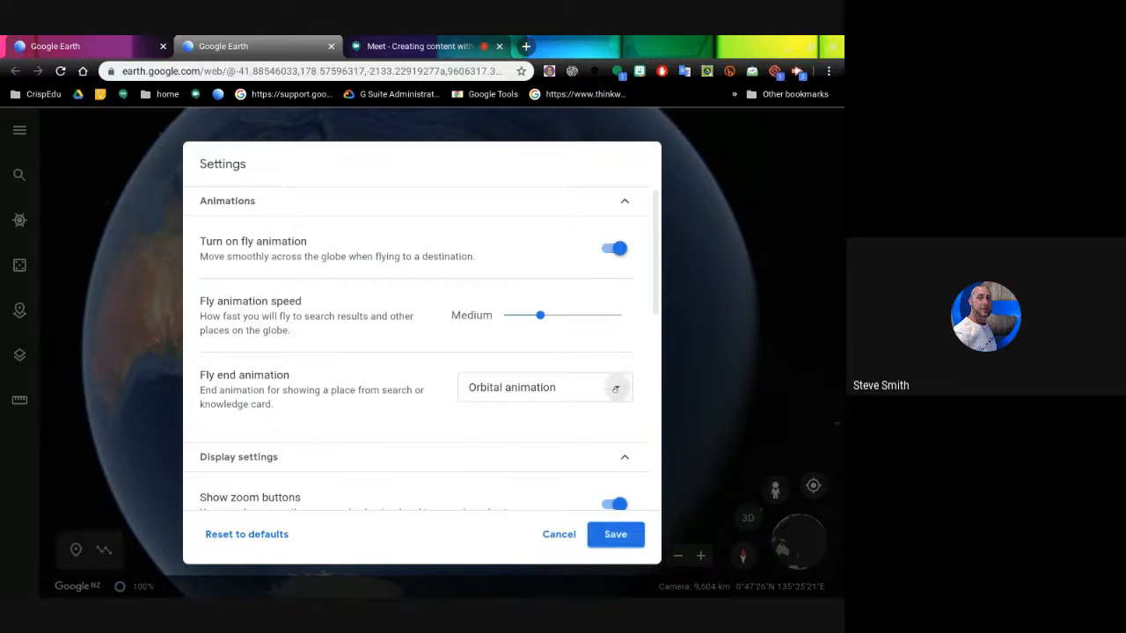
left_click(616, 388)
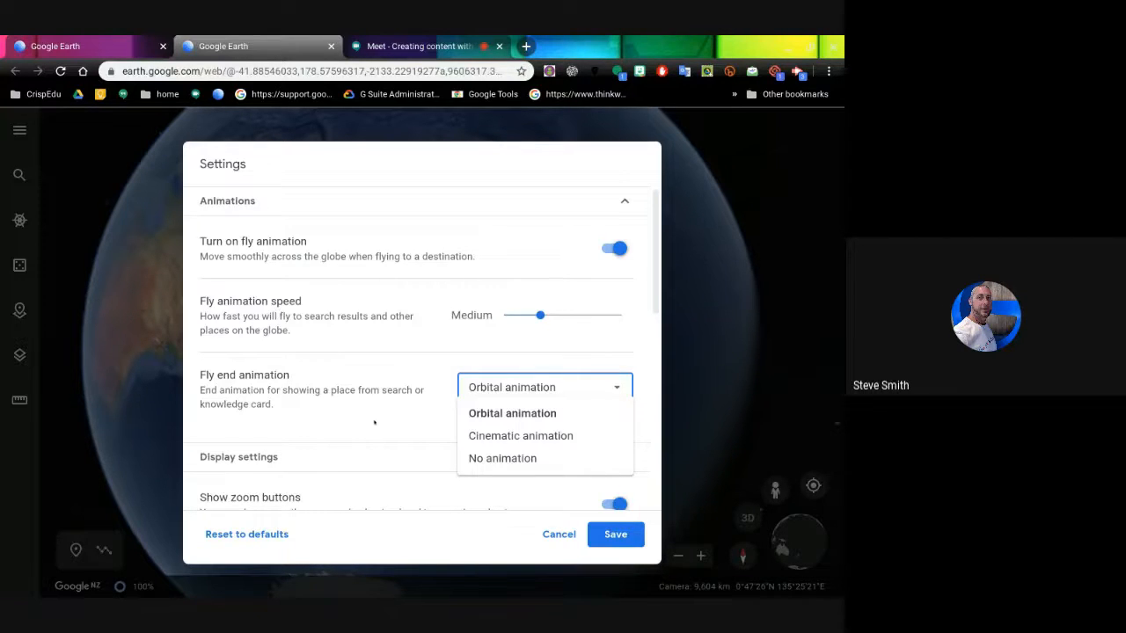
left_click(331, 400)
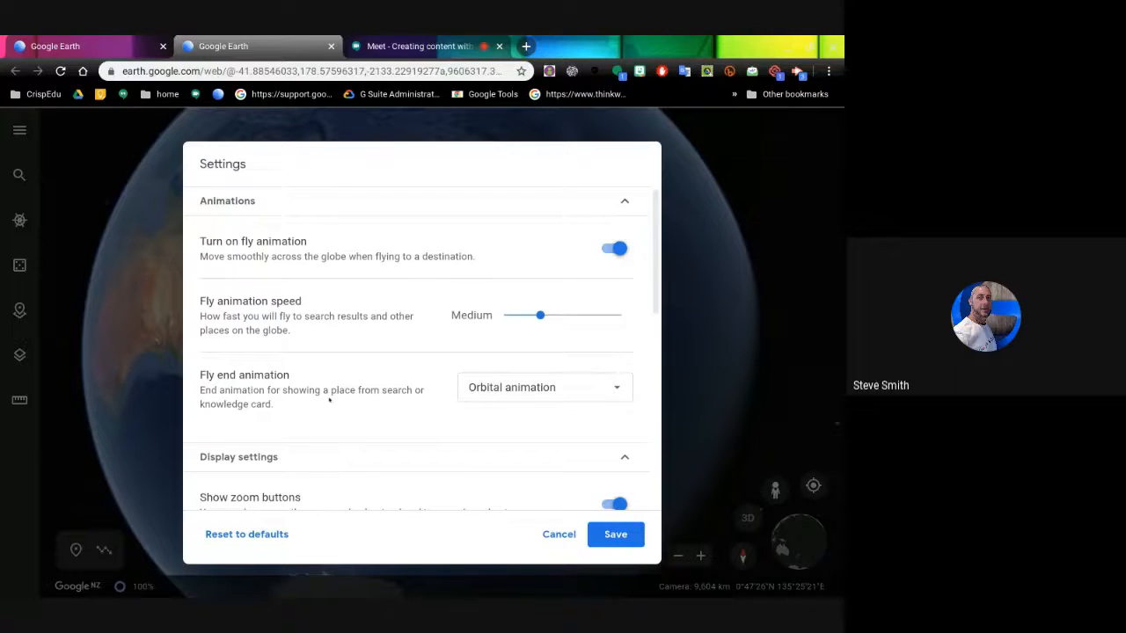
scroll(330, 398, "down", 2)
scroll(330, 399, "down", 3)
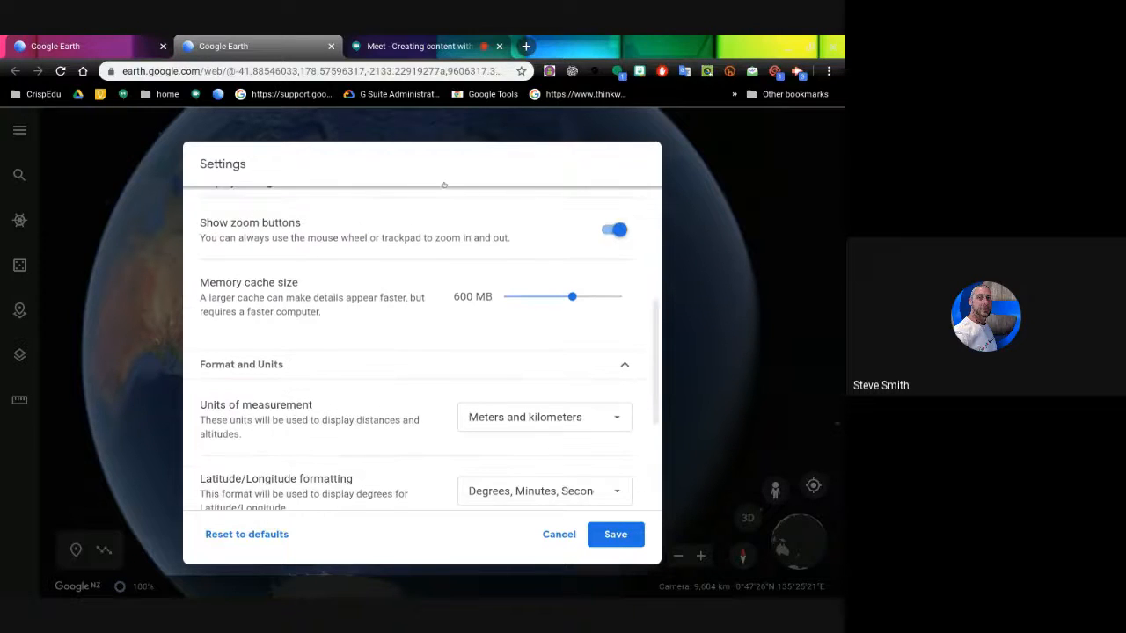
scroll(434, 265, "down", 2)
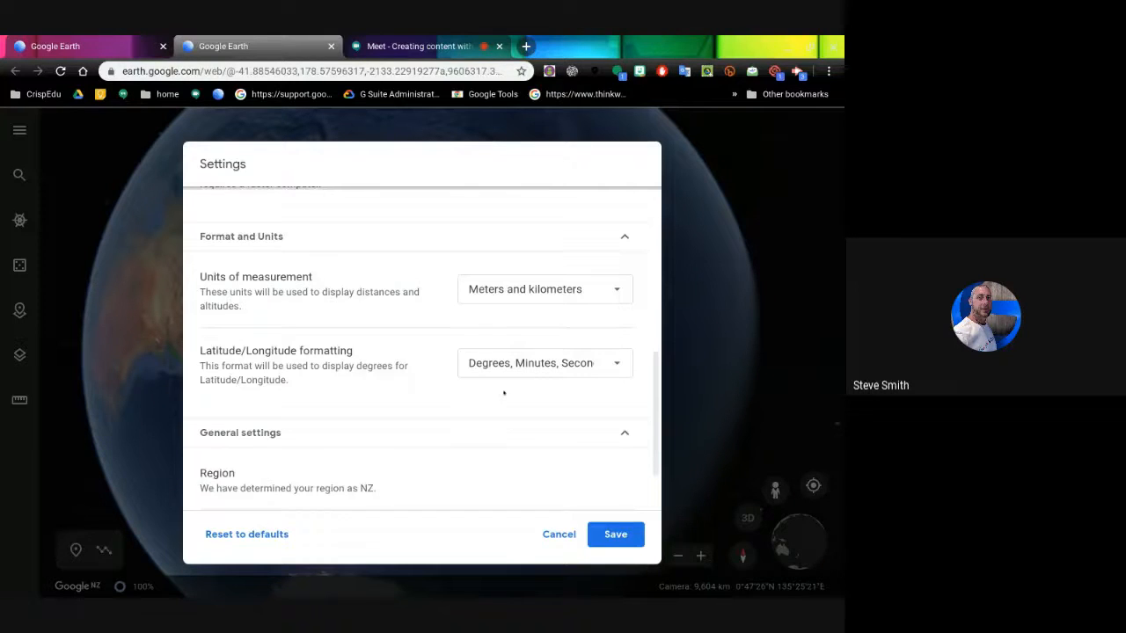
scroll(504, 394, "down", 1)
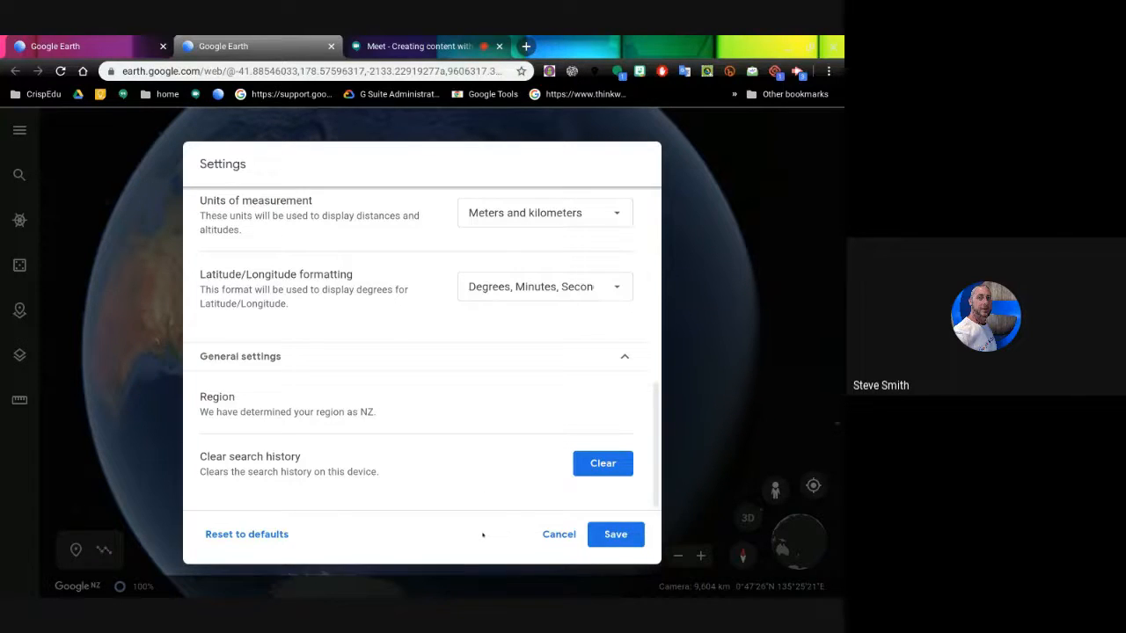
scroll(416, 413, "up", 6)
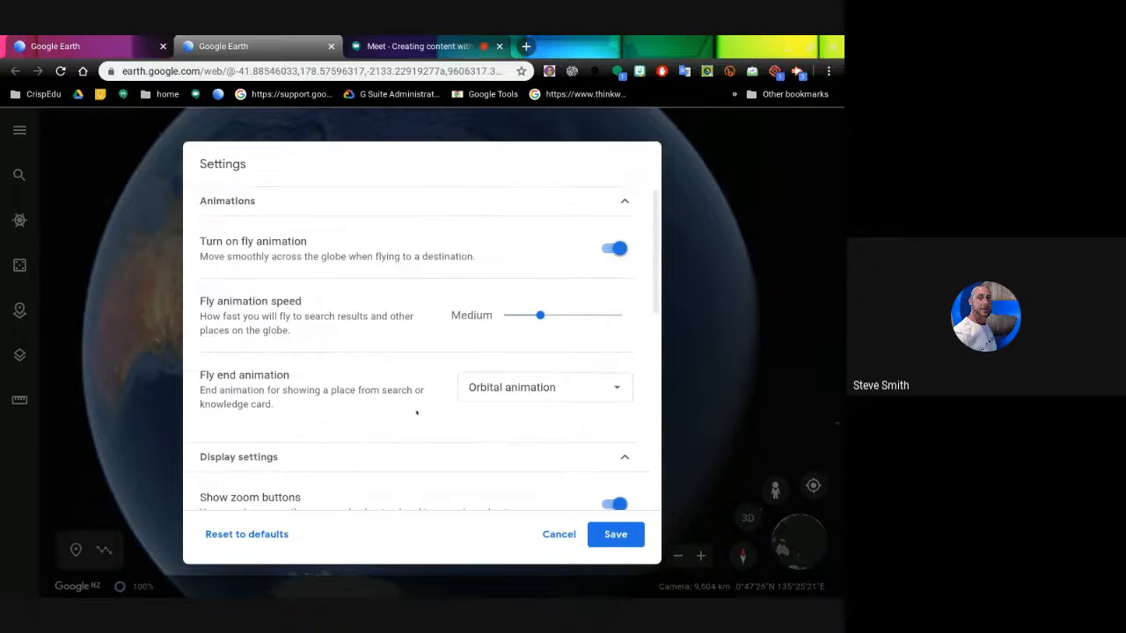
left_click(613, 536)
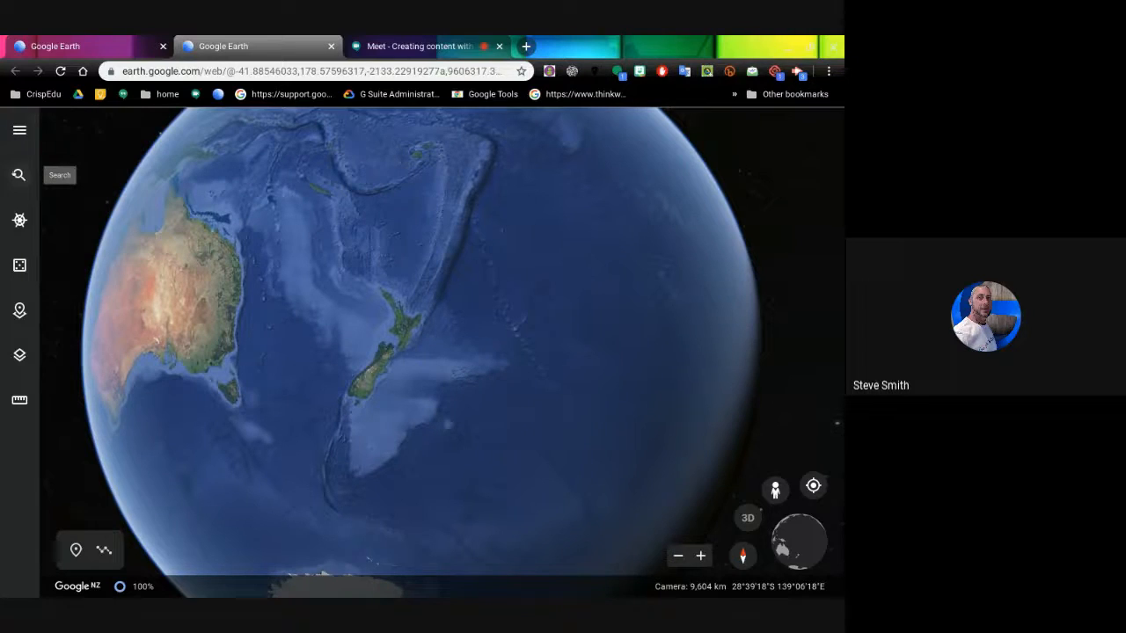
- Fly to 'Queenstown, New Zealand' from recent searches and view the town beside Lake Wakatipu
left_click(18, 174)
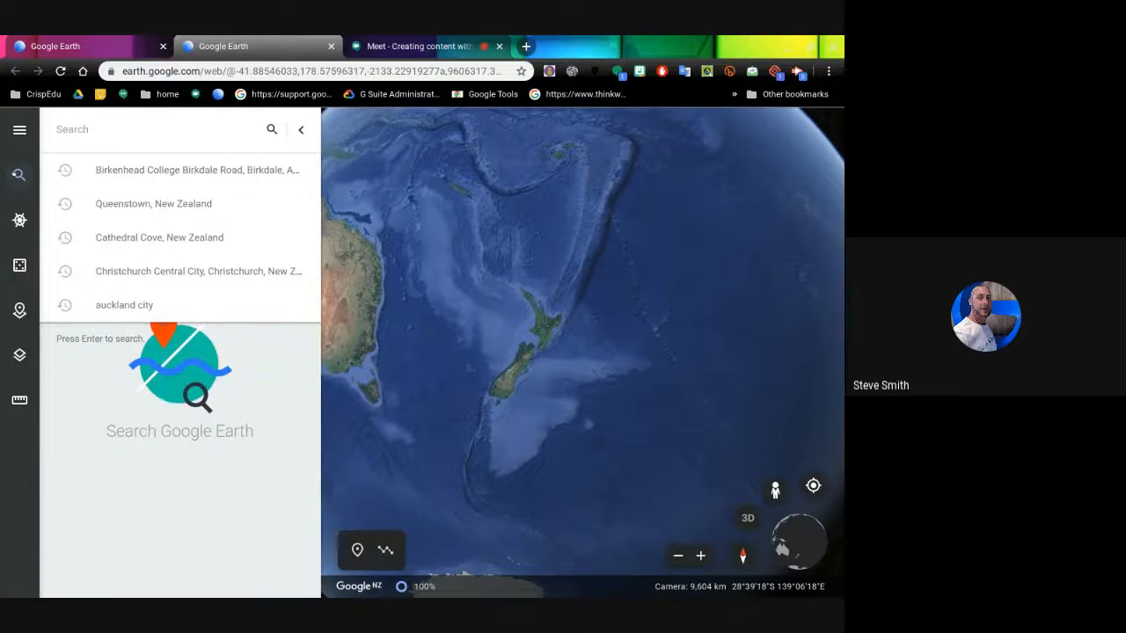
left_click(136, 201)
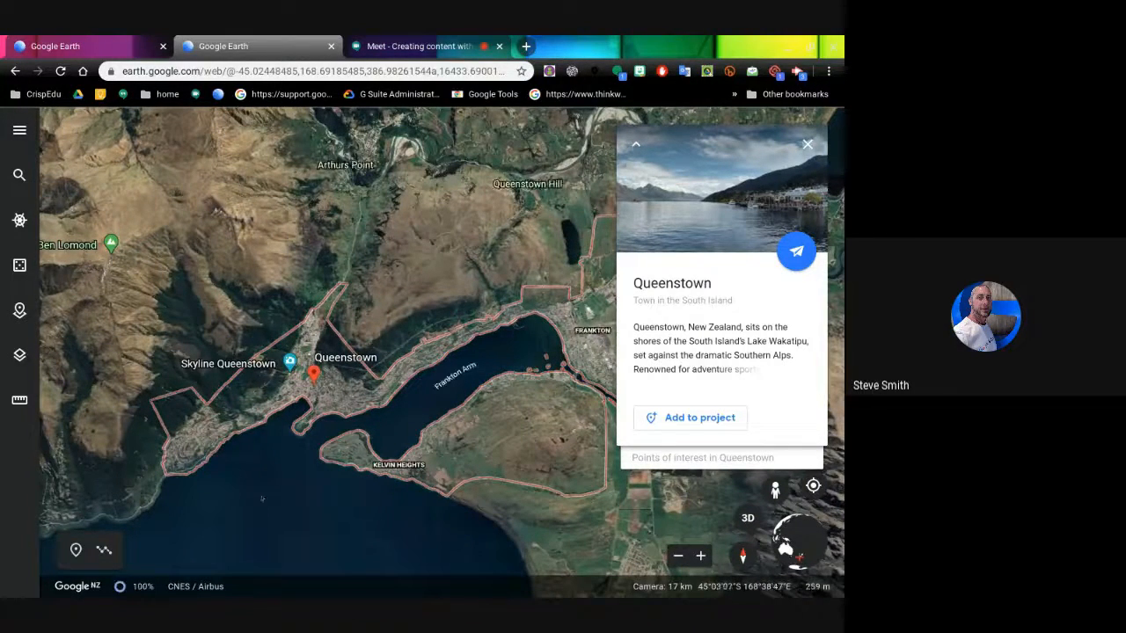
scroll(270, 471, "up", 5)
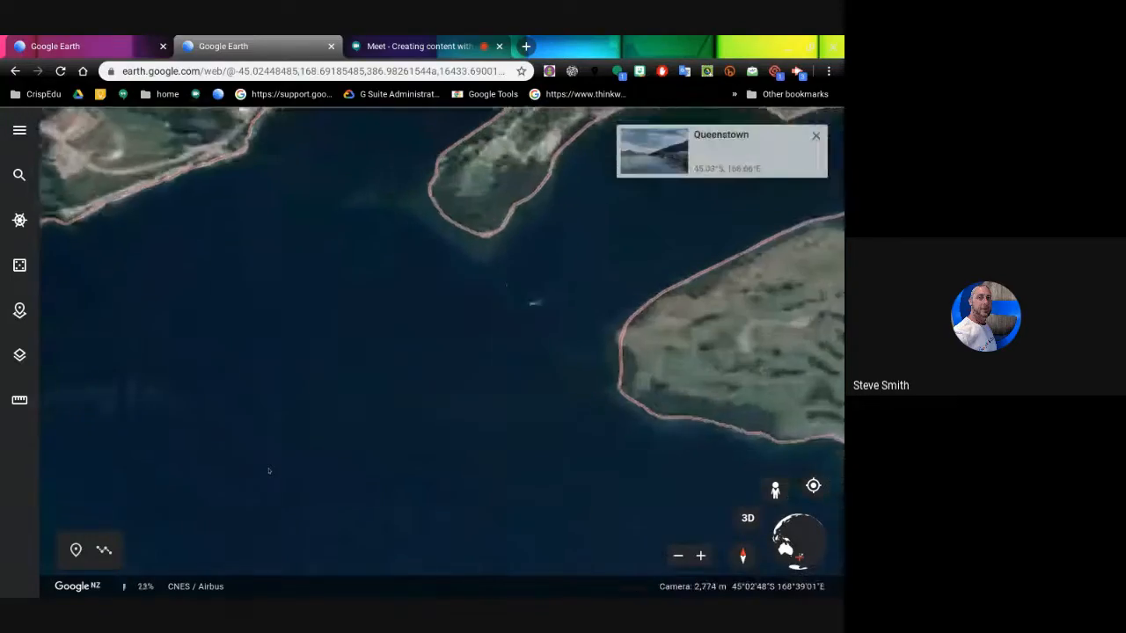
scroll(269, 471, "down", 3)
scroll(269, 466, "down", 5)
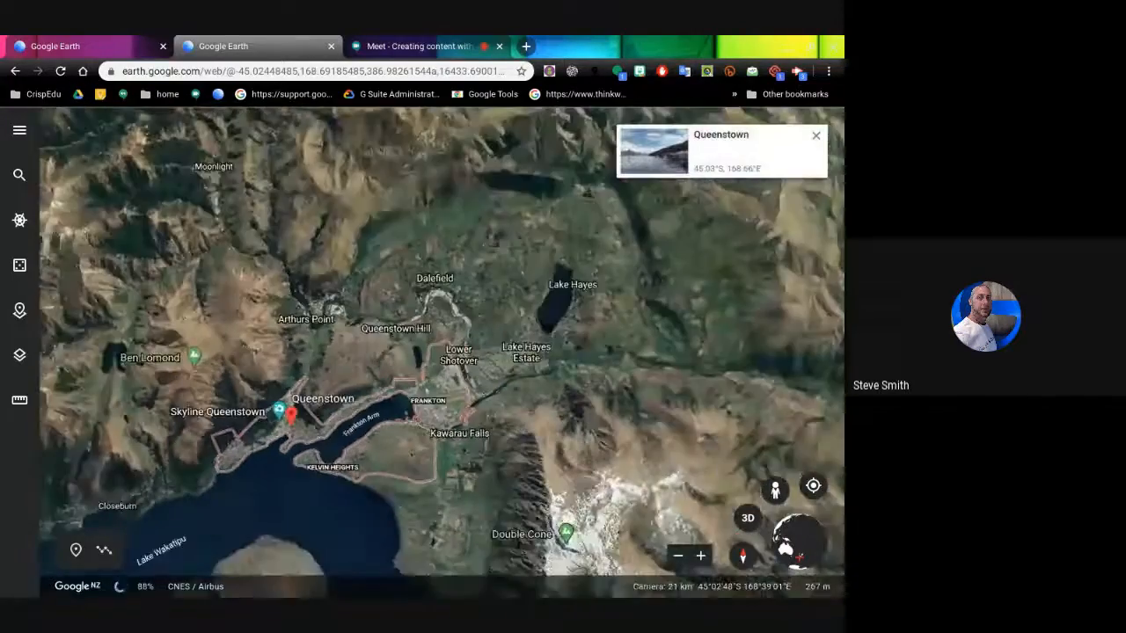
scroll(267, 464, "up", 5)
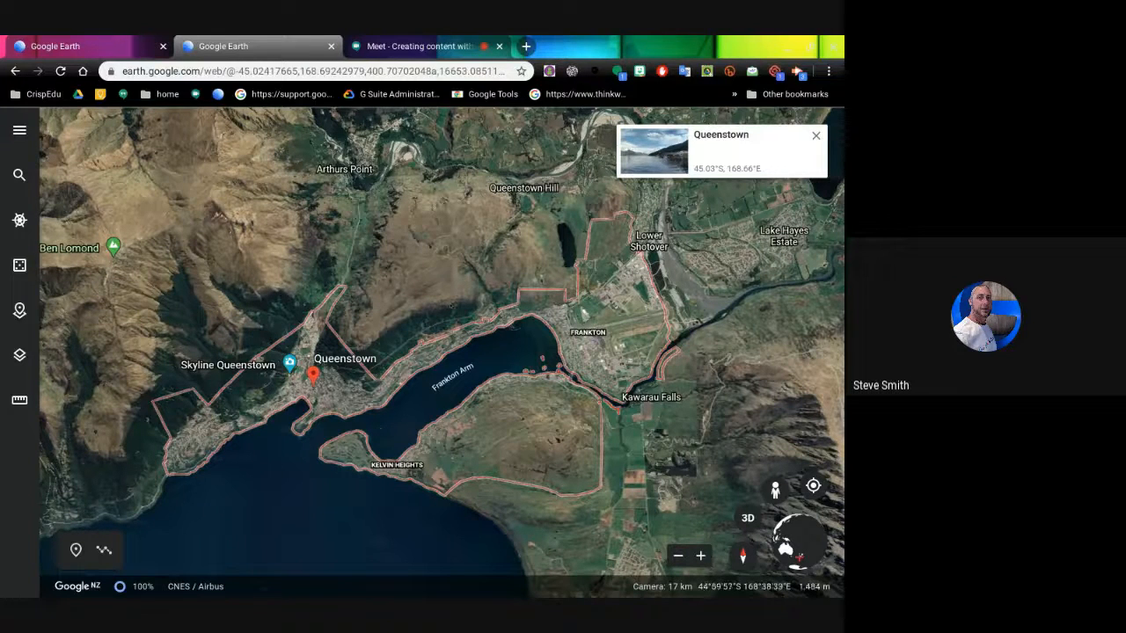
- Search for 'haloween' and scroll through the resulting places
left_click(20, 175)
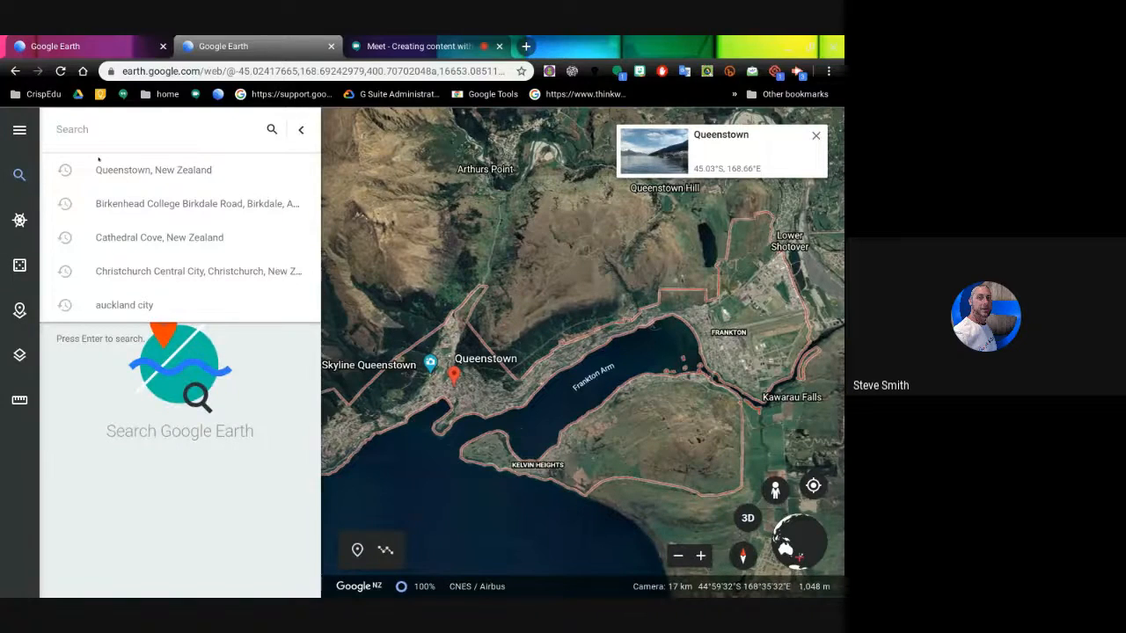
type("halowee")
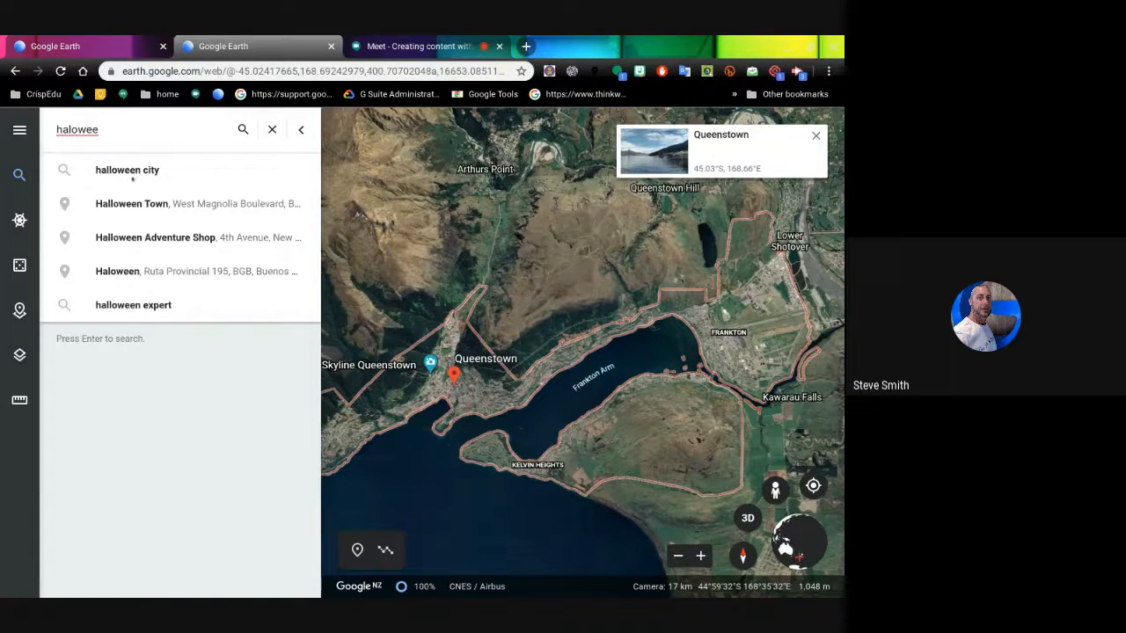
type("n")
key("Return")
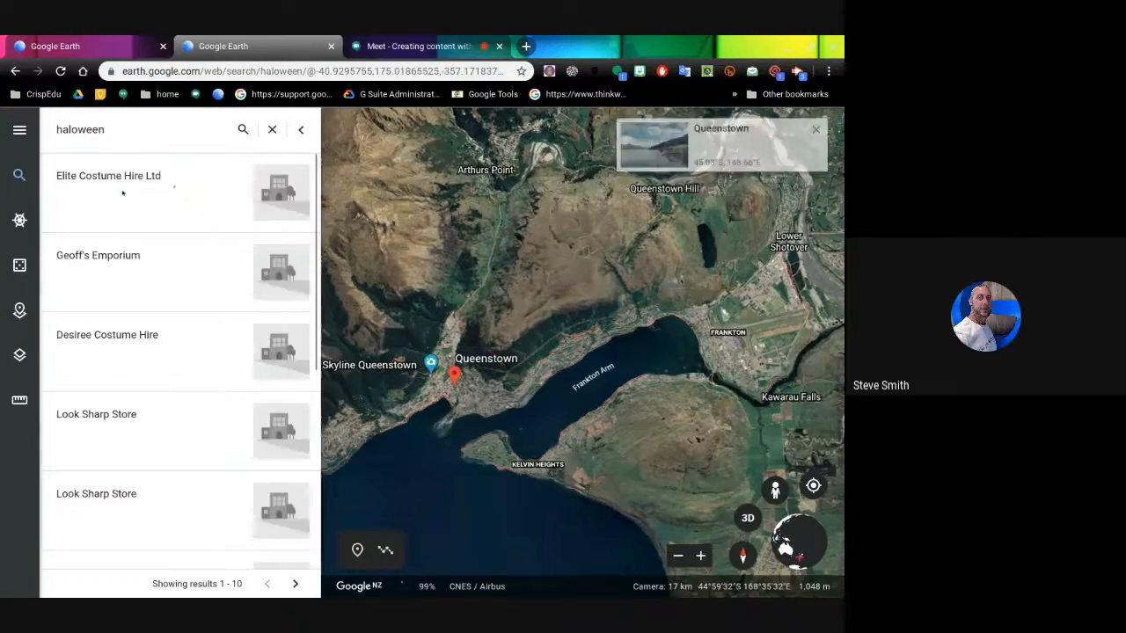
scroll(161, 256, "down", 3)
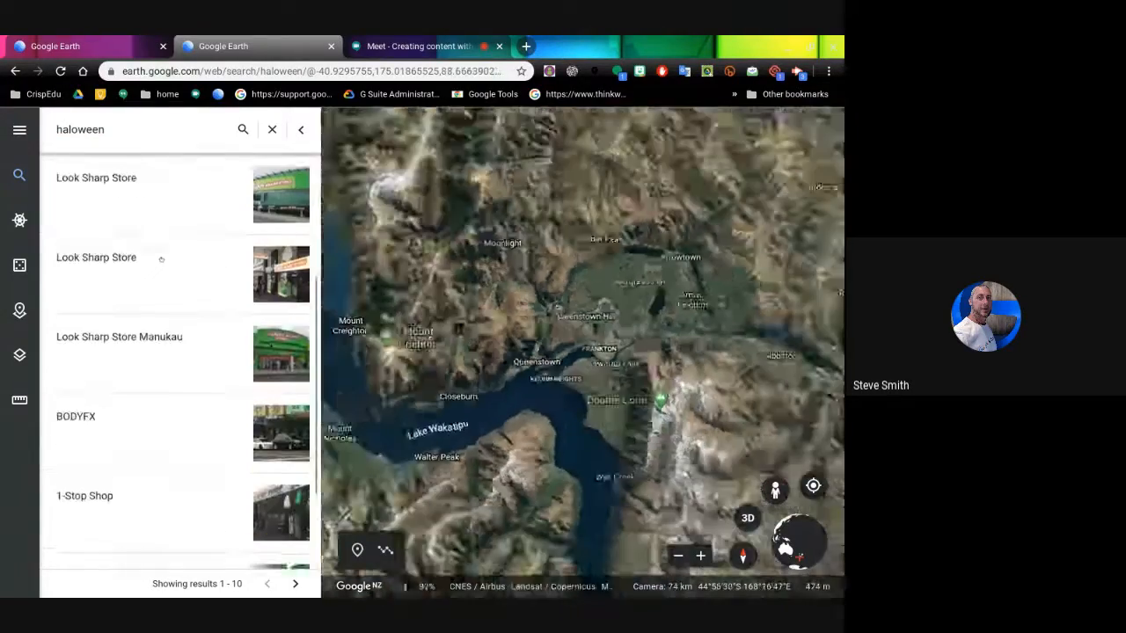
scroll(161, 259, "down", 2)
scroll(163, 257, "up", 5)
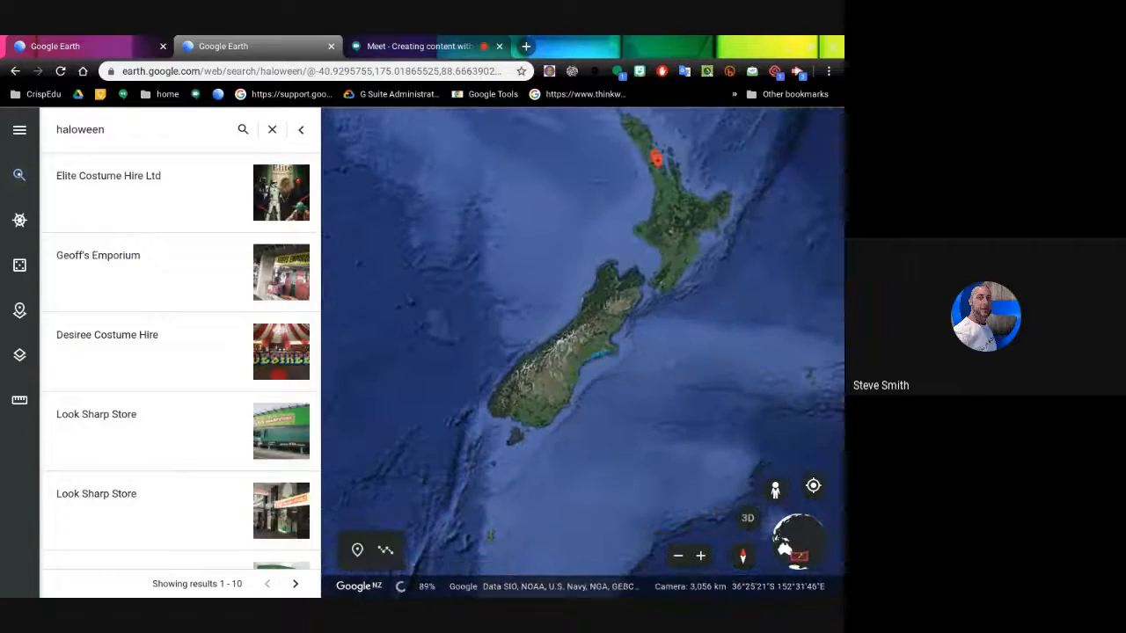
- Hide and reopen the haloween results panel to compare it with the map
left_click(20, 175)
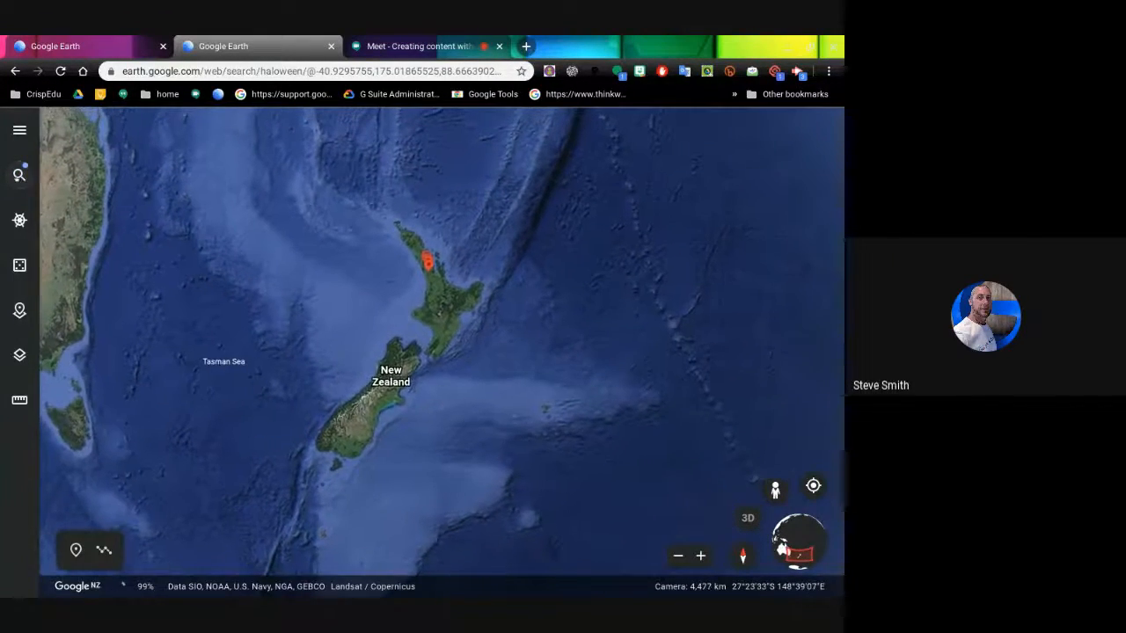
left_click(19, 175)
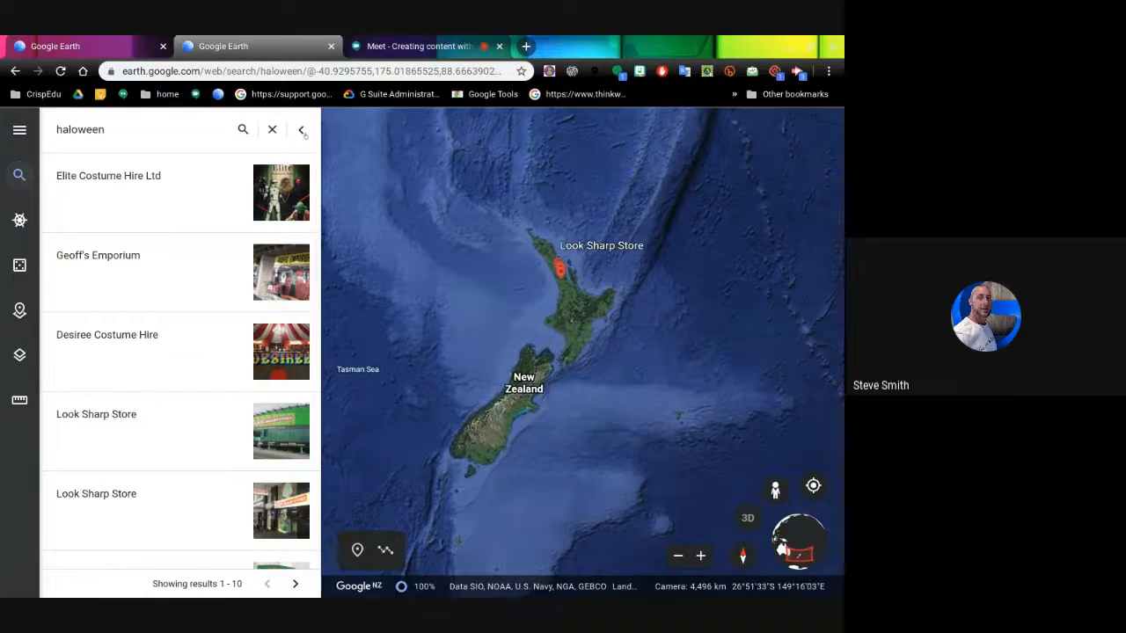
left_click(300, 129)
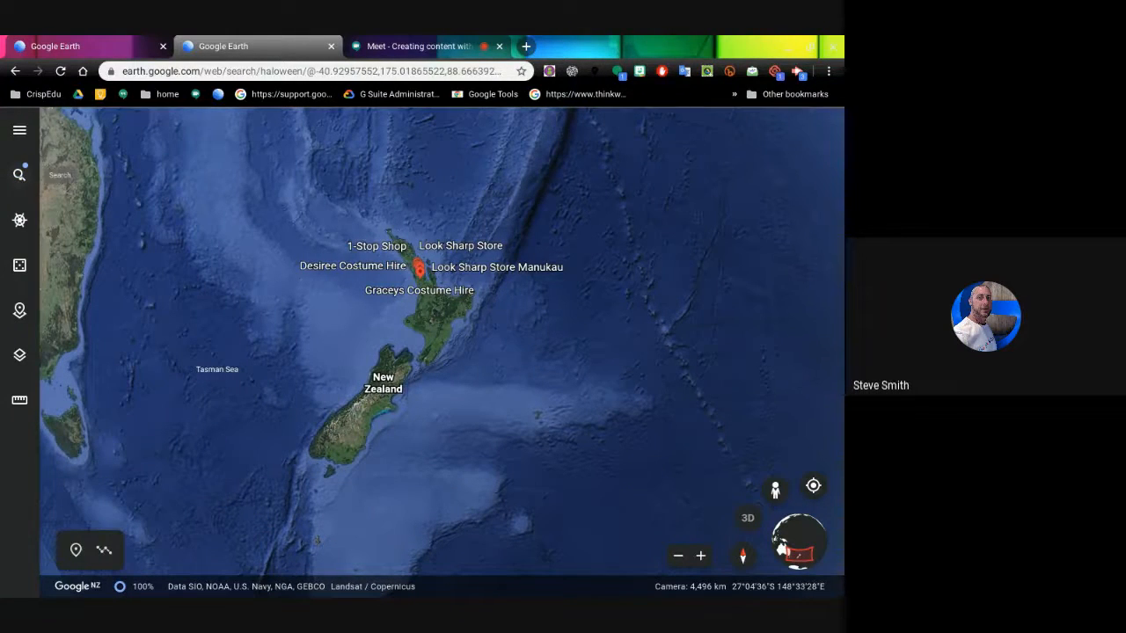
left_click(20, 175)
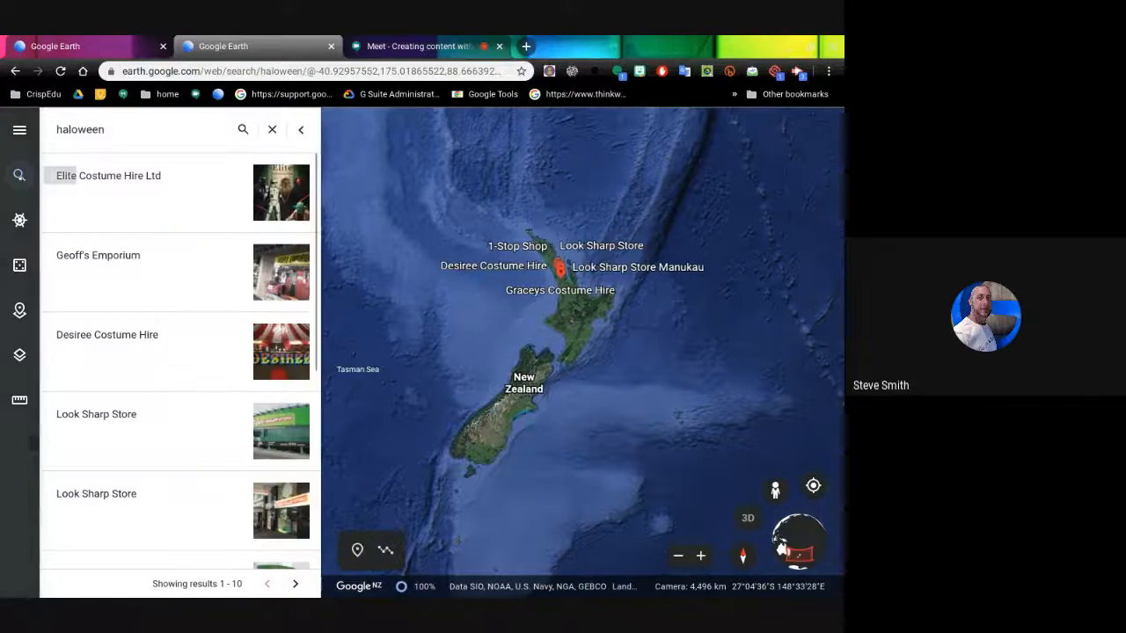
- Erase the 'haloween' query from the search box
left_click(112, 129)
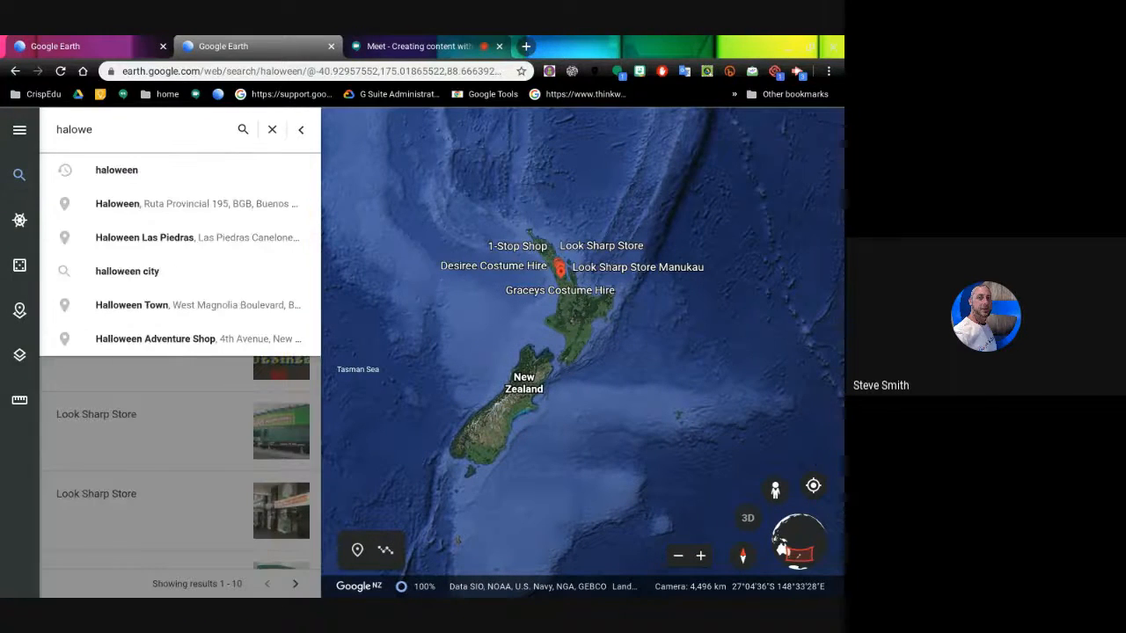
key("BackSpace")
key("BackSpace")
key("BackSpace")
key("BackSpace")
key("BackSpace")
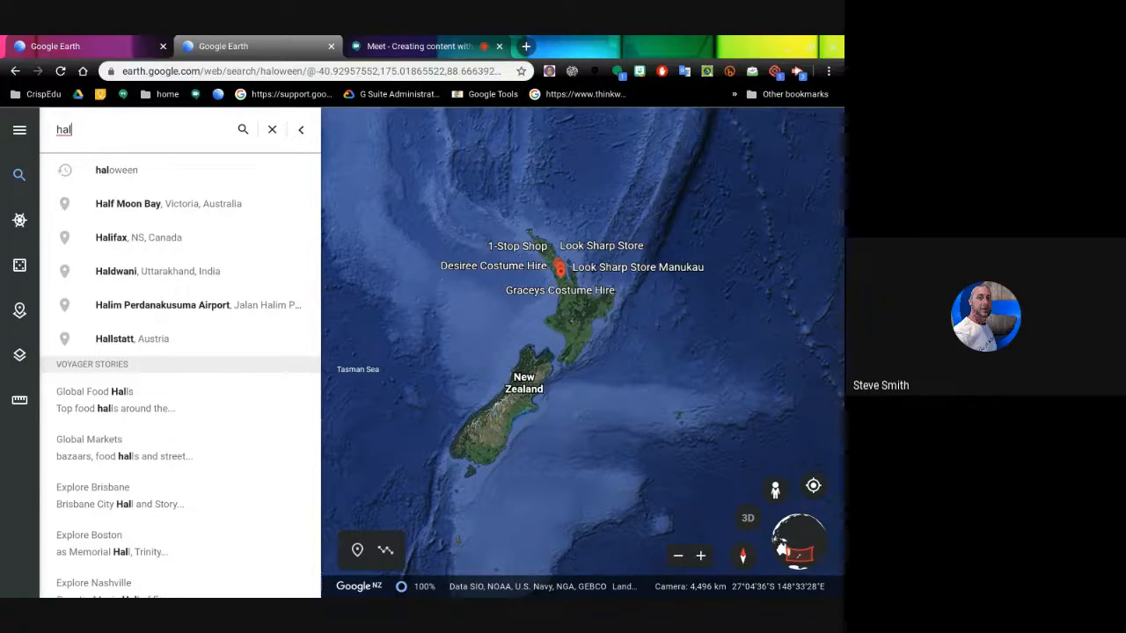
key("BackSpace")
key("BackSpace")
key("BackSpace")
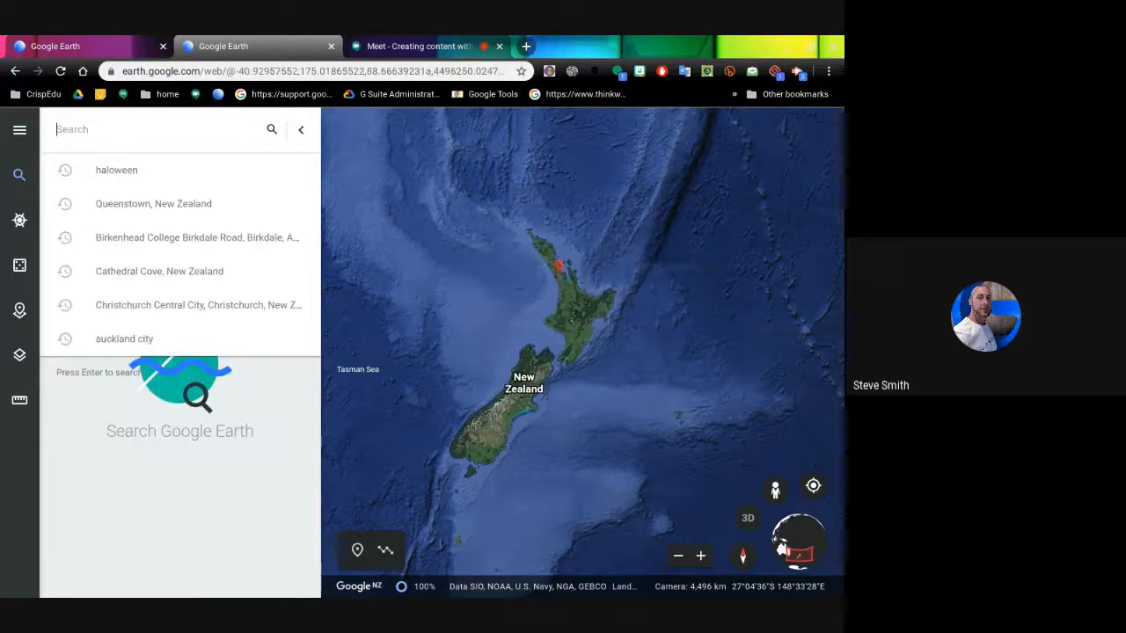
- Type 'volcanoes' into search, then collapse the search panel back to the map
type("volca")
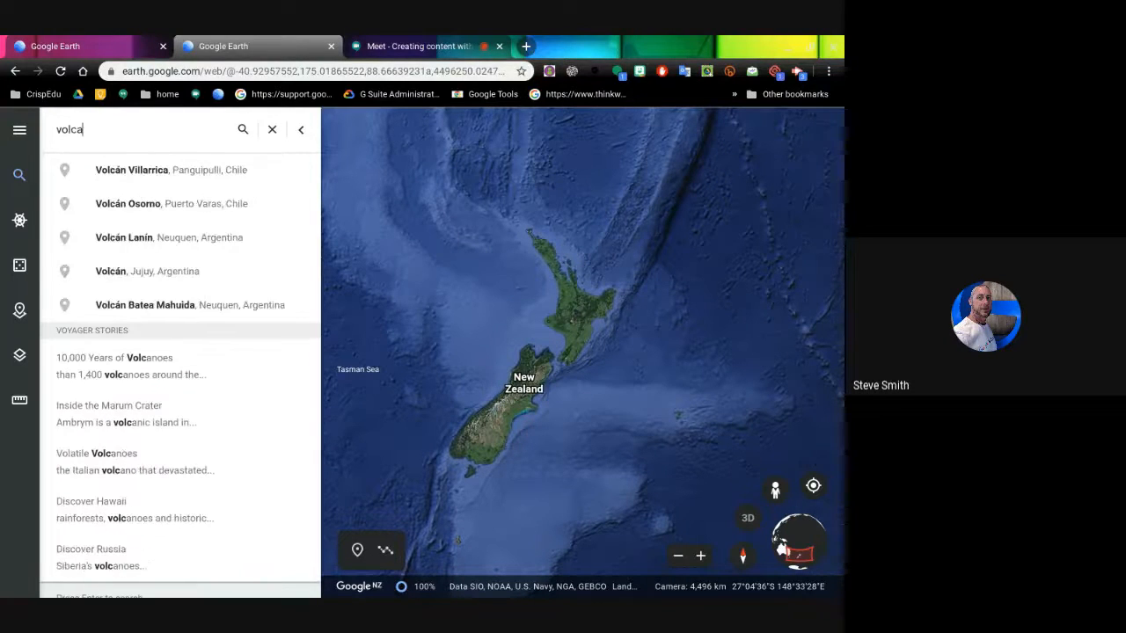
type("noes")
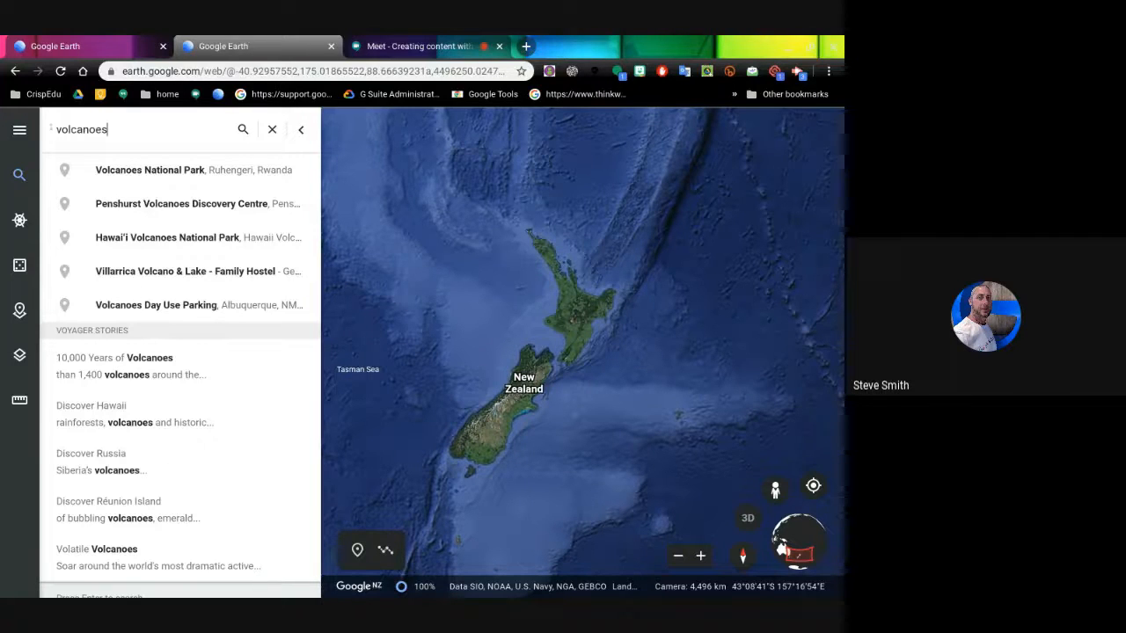
left_click(301, 130)
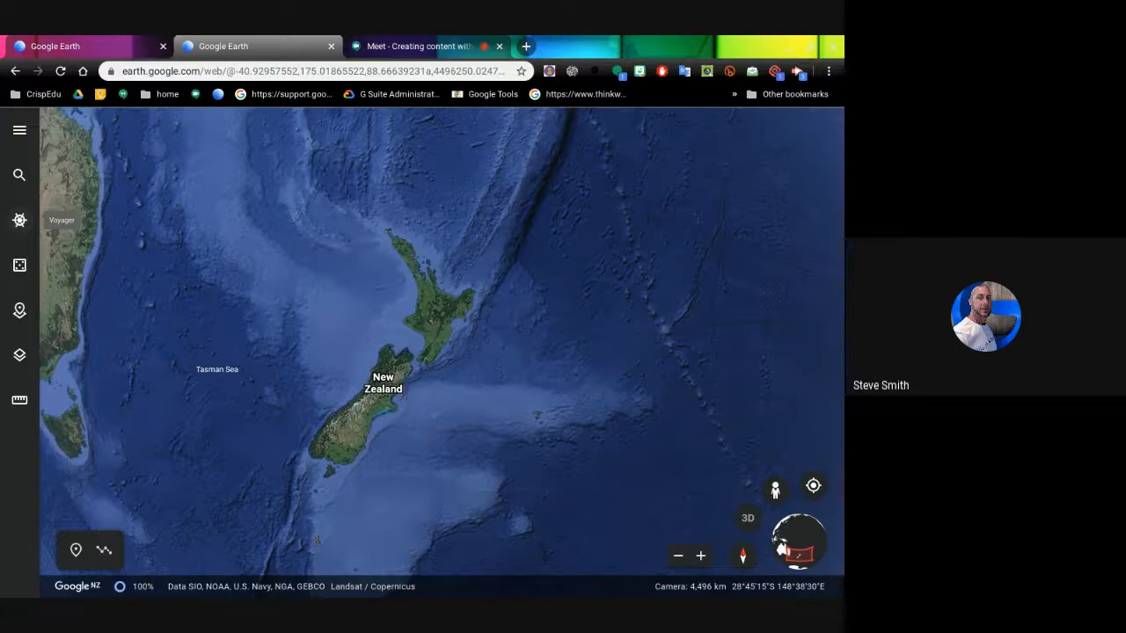
- Open Voyager, browse the Editor's Picks cards, and switch to the Games category
left_click(19, 220)
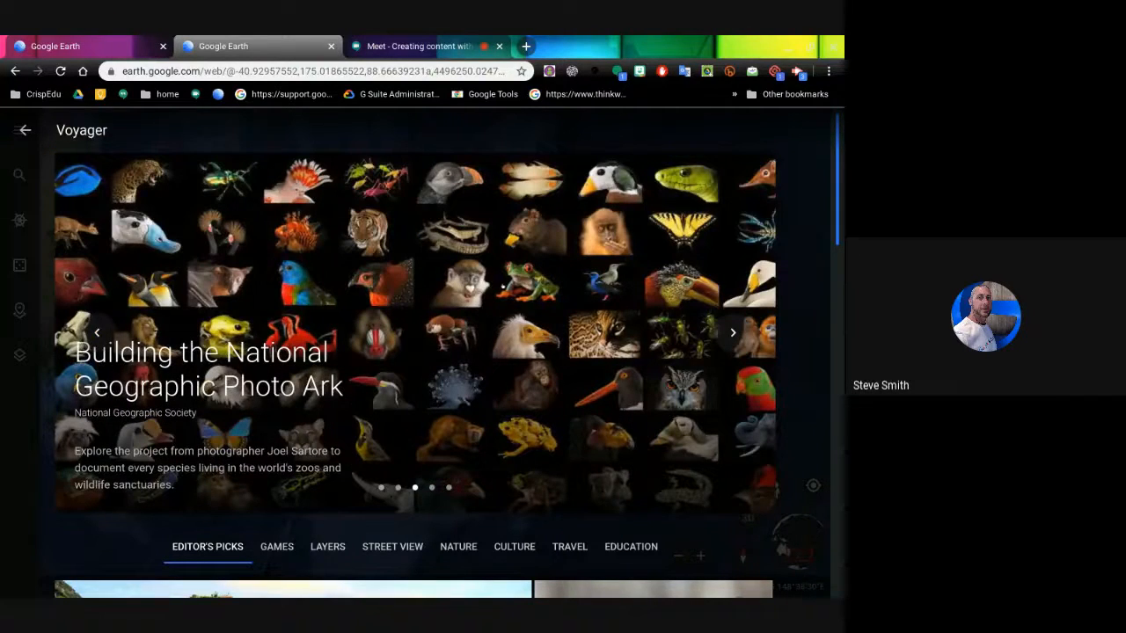
scroll(413, 352, "down", 3)
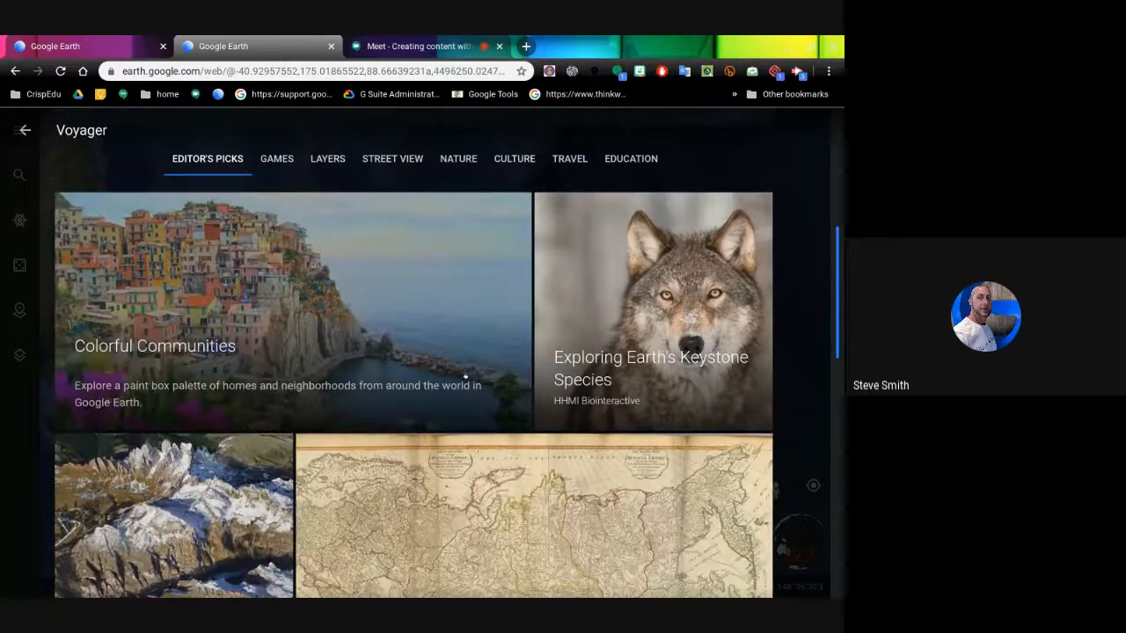
scroll(414, 352, "down", 2)
scroll(413, 352, "down", 3)
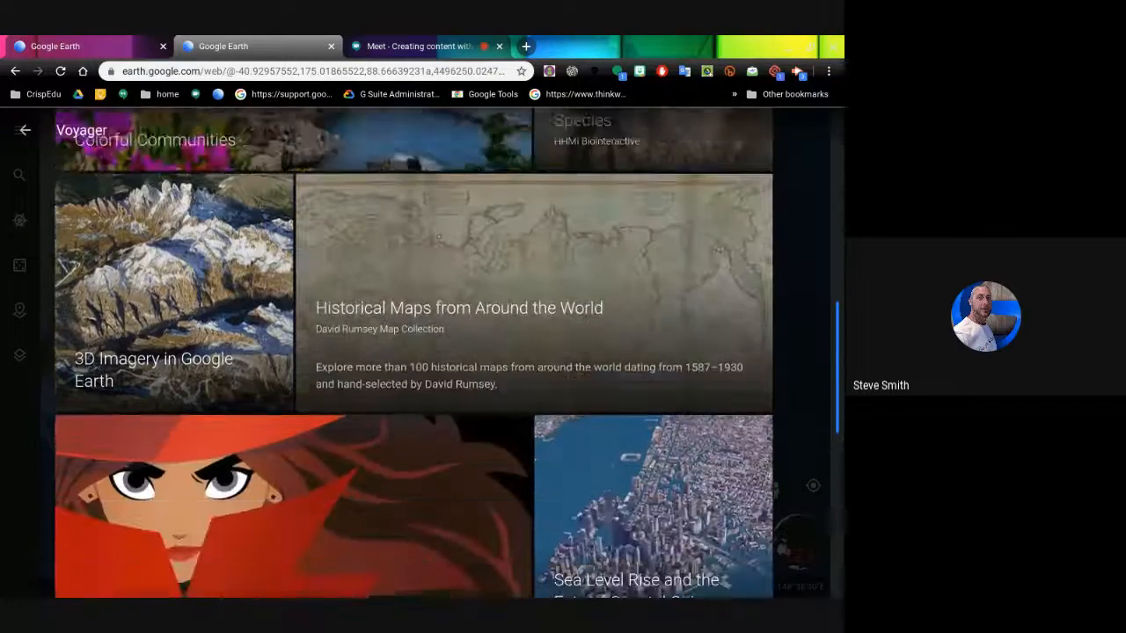
scroll(413, 352, "up", 3)
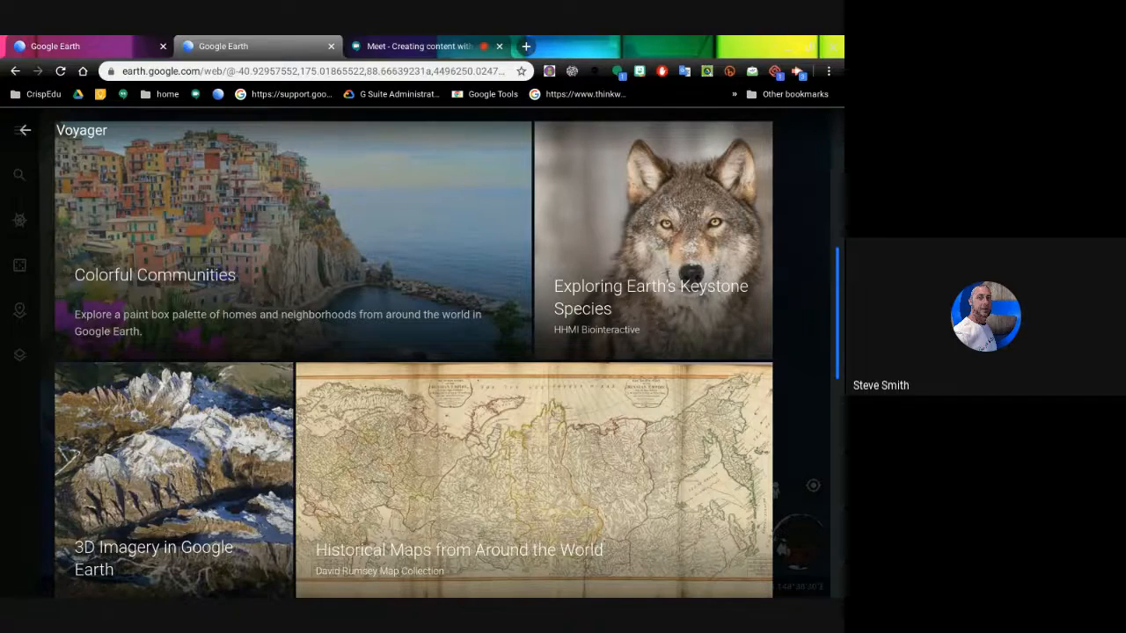
scroll(413, 352, "down", 3)
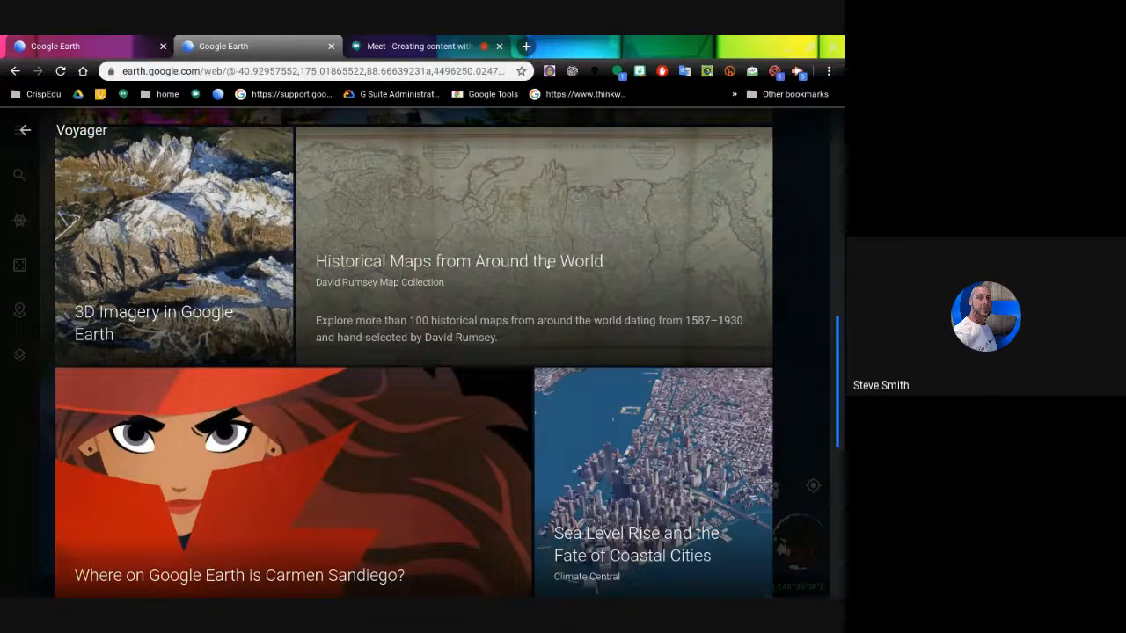
scroll(548, 262, "down", 3)
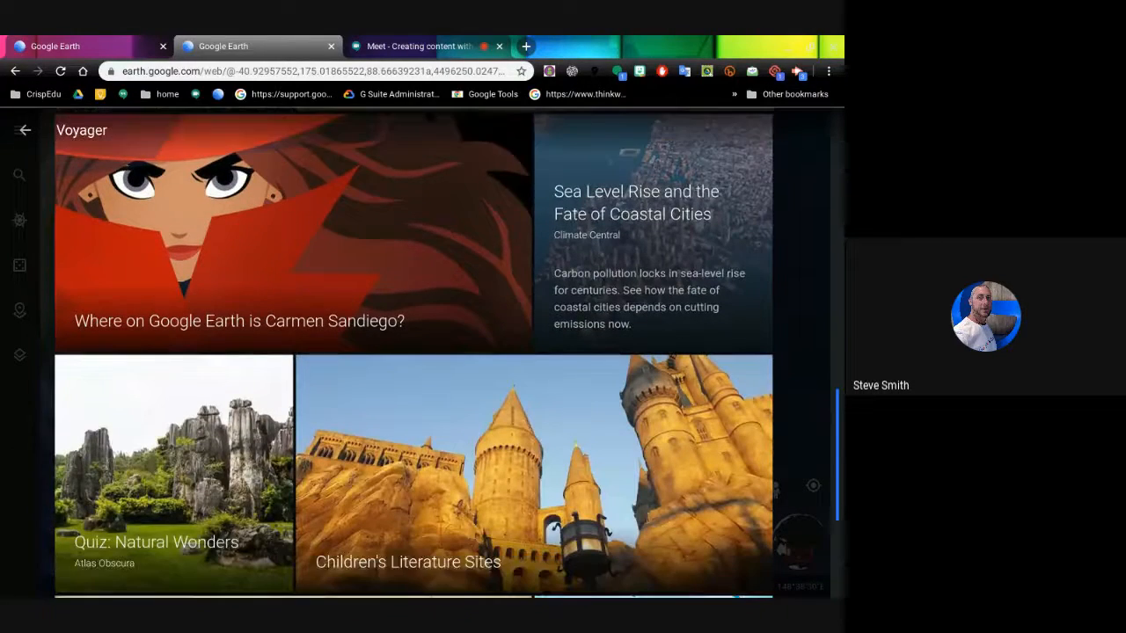
scroll(158, 415, "down", 2)
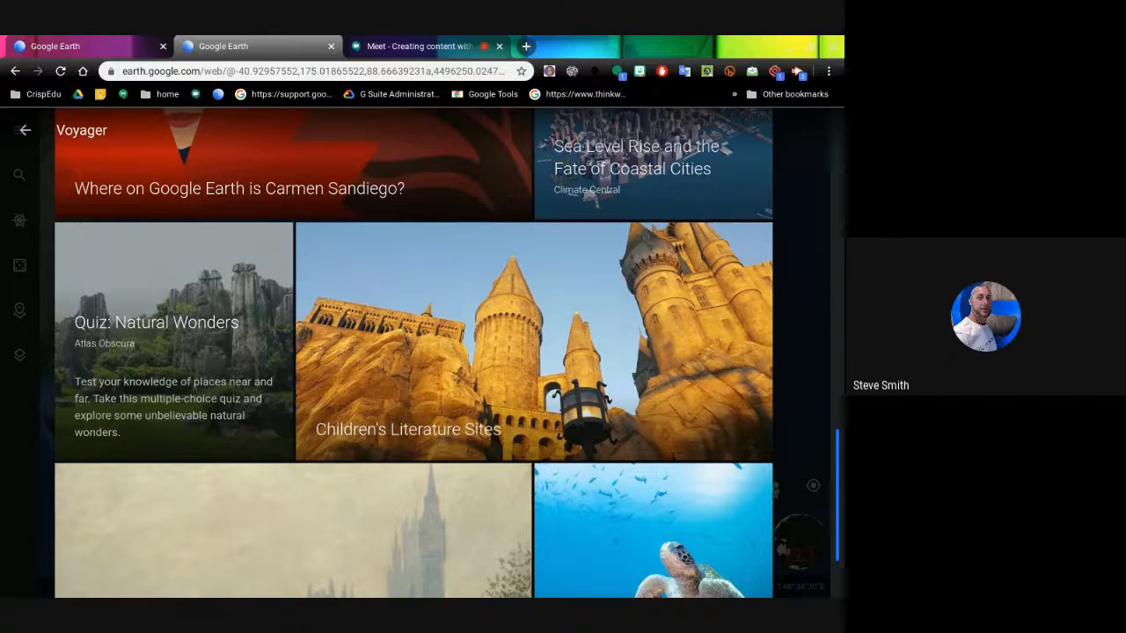
scroll(413, 352, "down", 2)
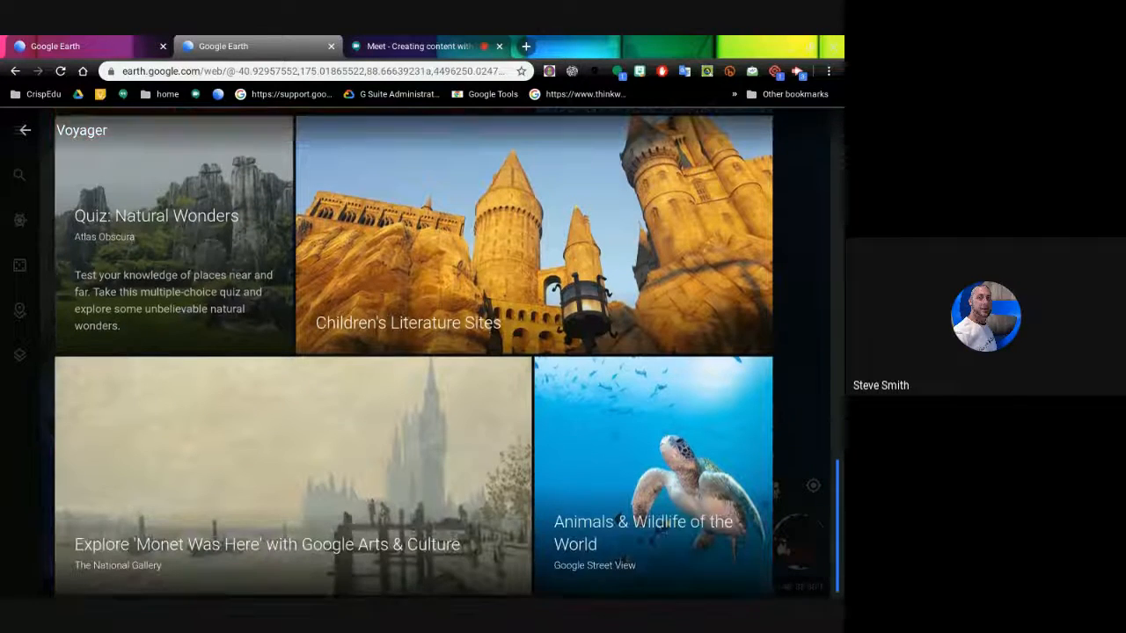
scroll(413, 351, "up", 10)
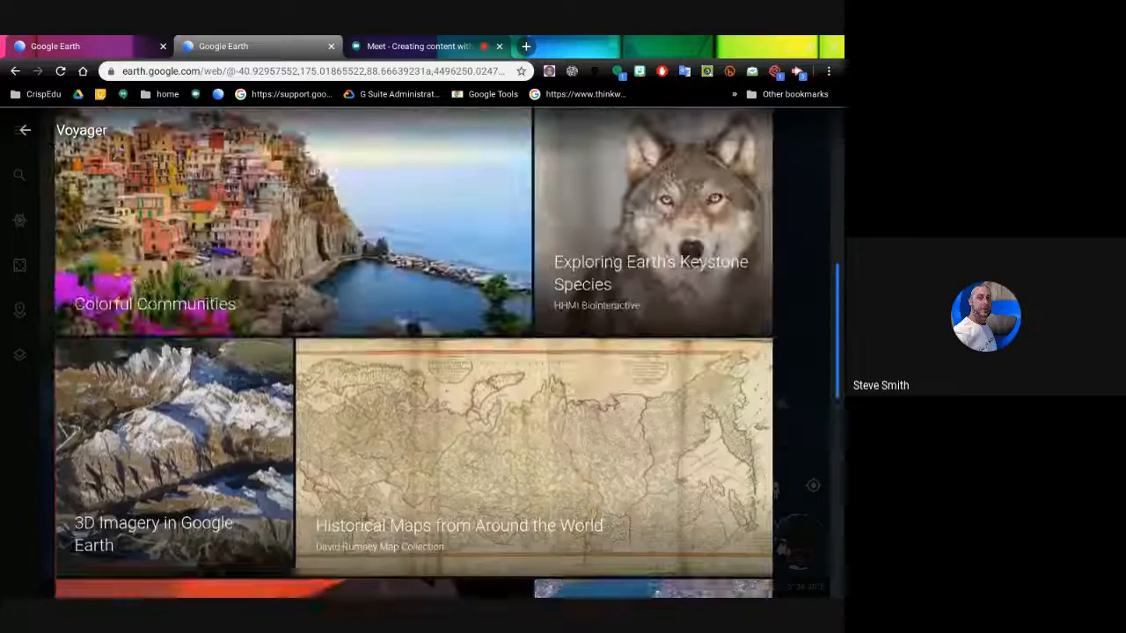
scroll(413, 352, "up", 5)
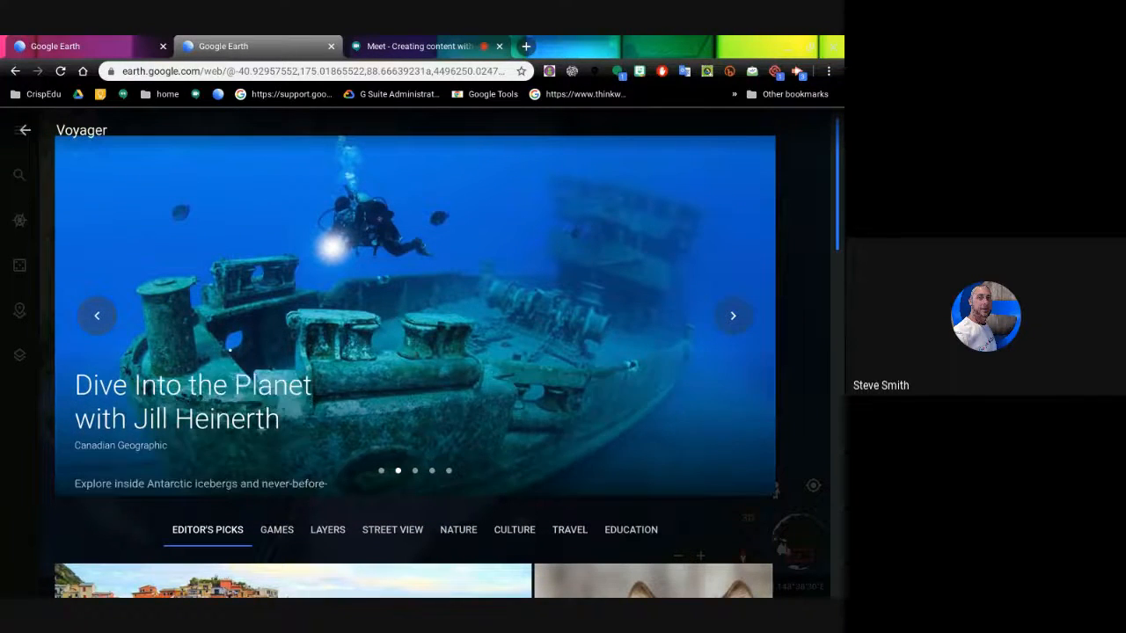
scroll(207, 370, "down", 3)
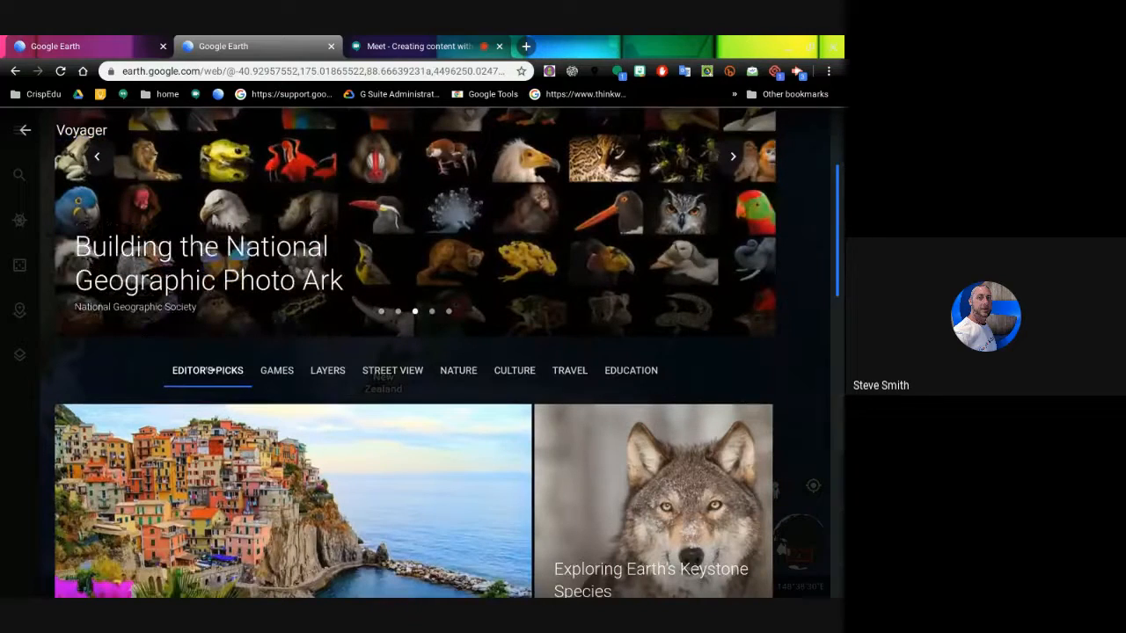
left_click(278, 370)
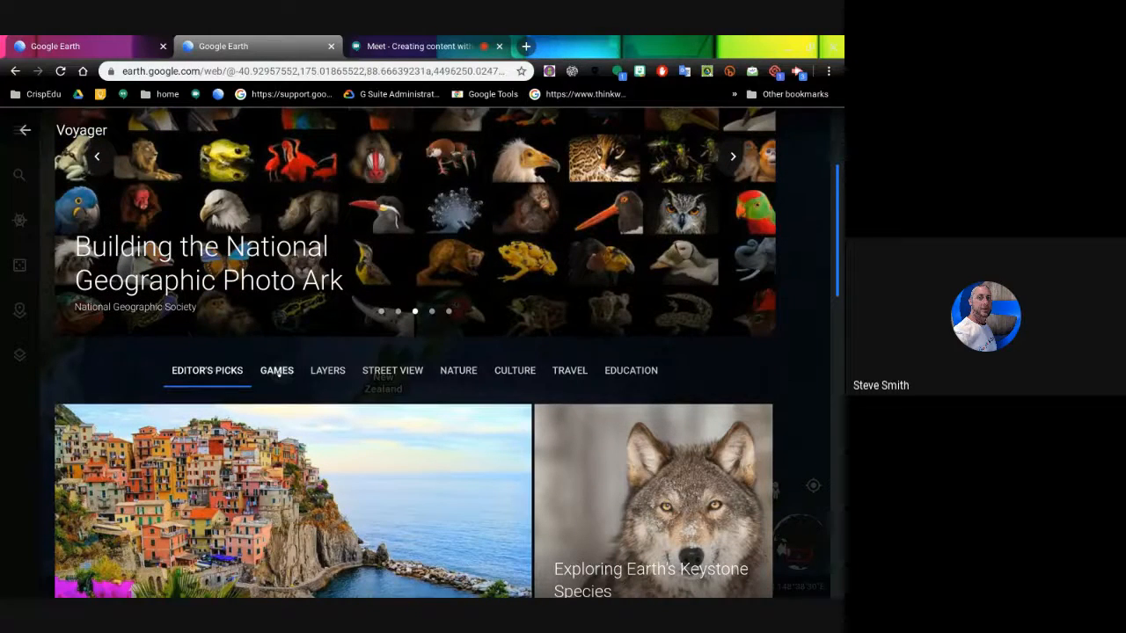
- Scroll the Games list and open The Tutankhamun's Mask Caper
scroll(346, 336, "down", 2)
scroll(347, 337, "down", 4)
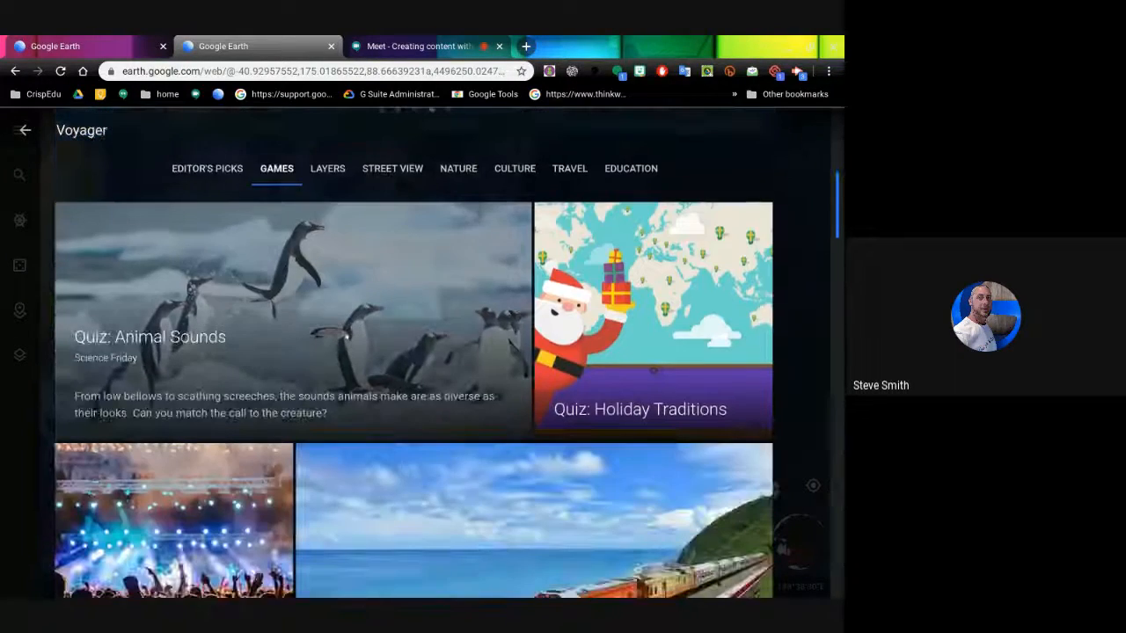
scroll(441, 354, "down", 4)
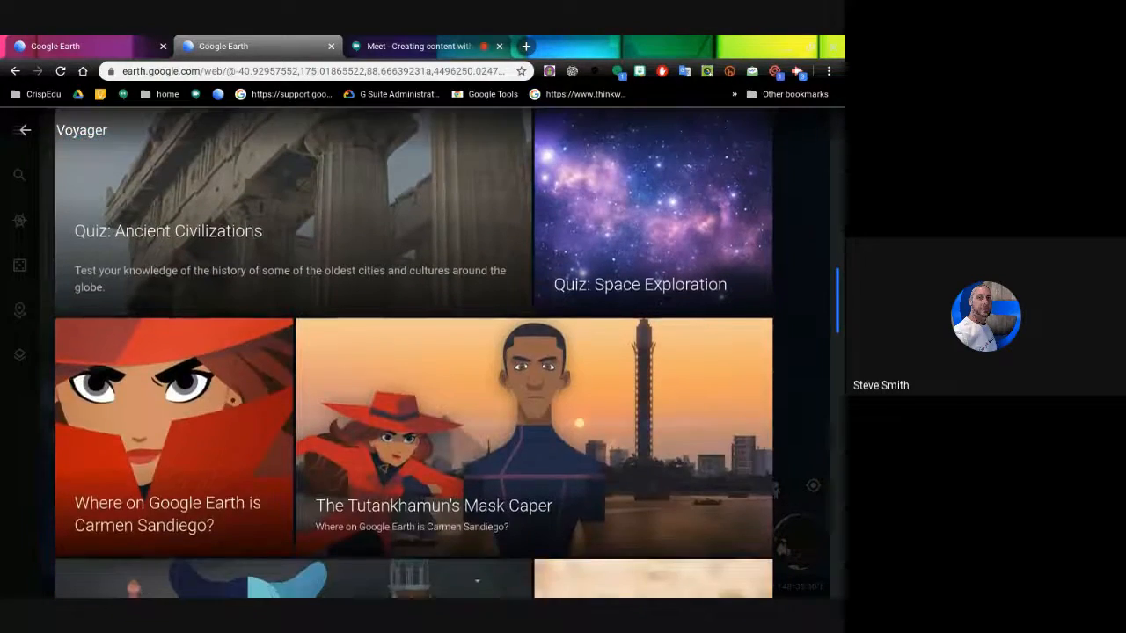
scroll(441, 354, "up", 3)
scroll(440, 353, "down", 3)
scroll(526, 298, "down", 2)
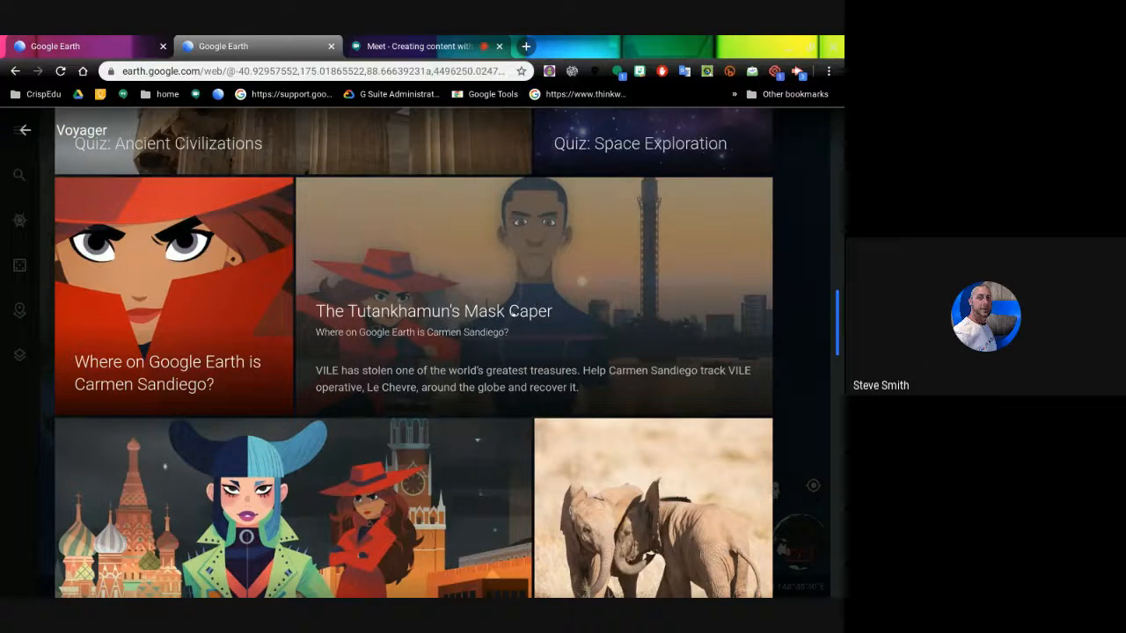
left_click(513, 314)
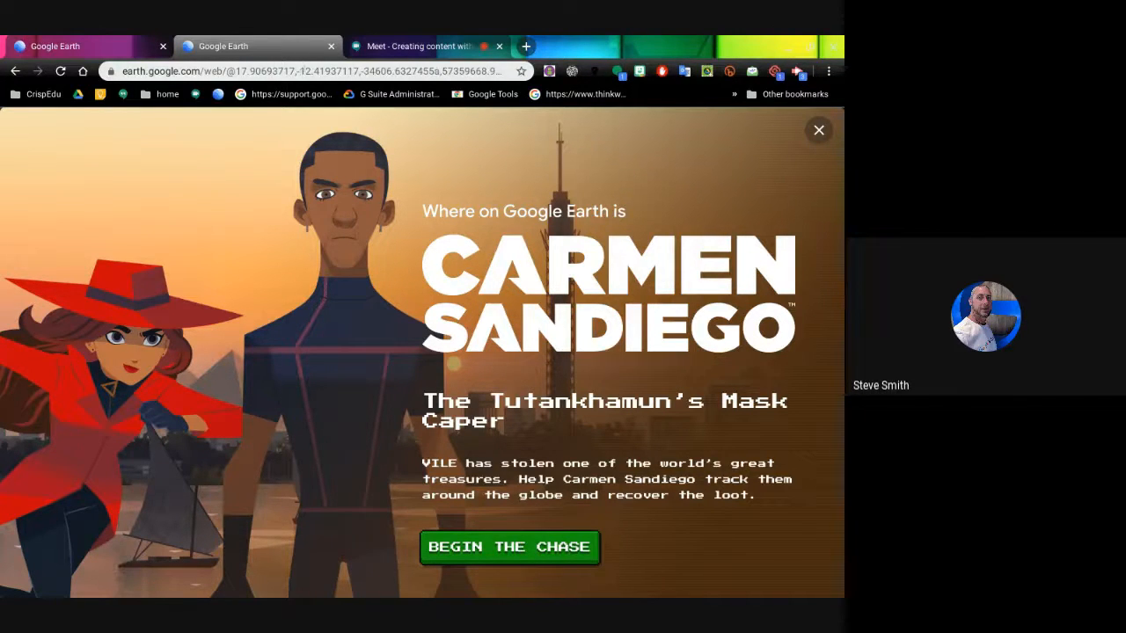
- Close the Carmen Sandiego intro, reopen Voyager and switch to the Layers category
left_click(303, 71)
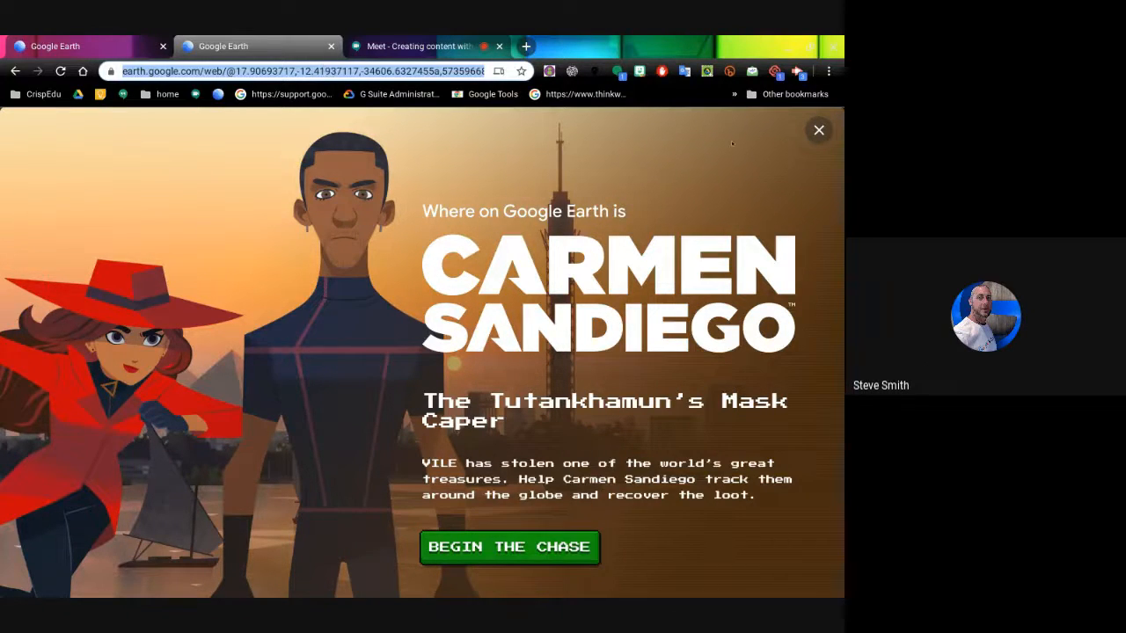
left_click(810, 136)
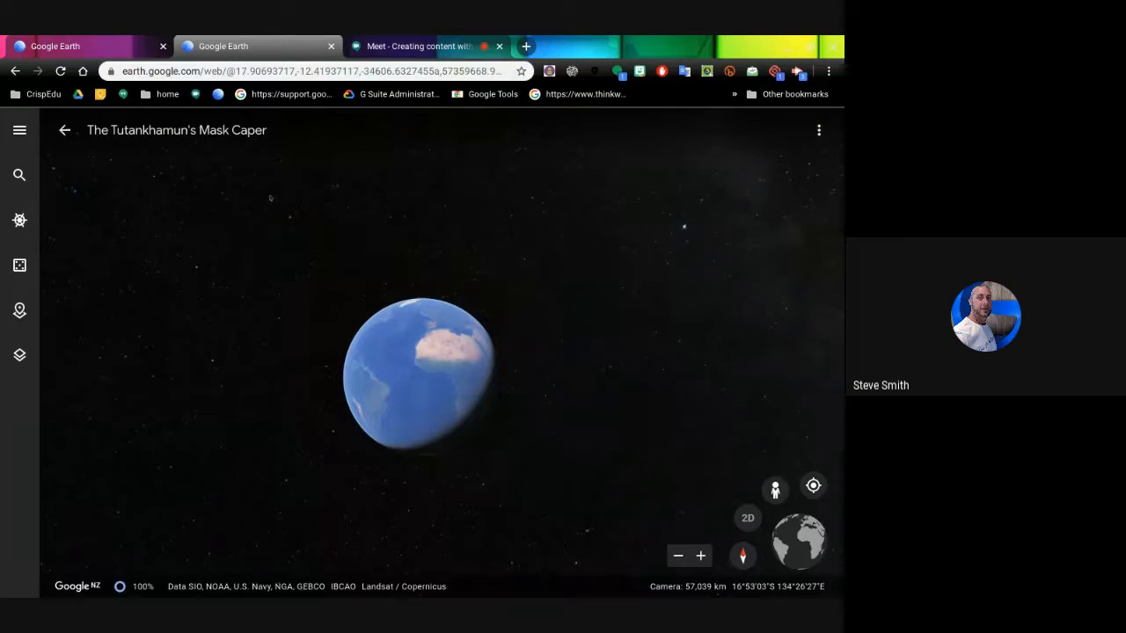
left_click(12, 220)
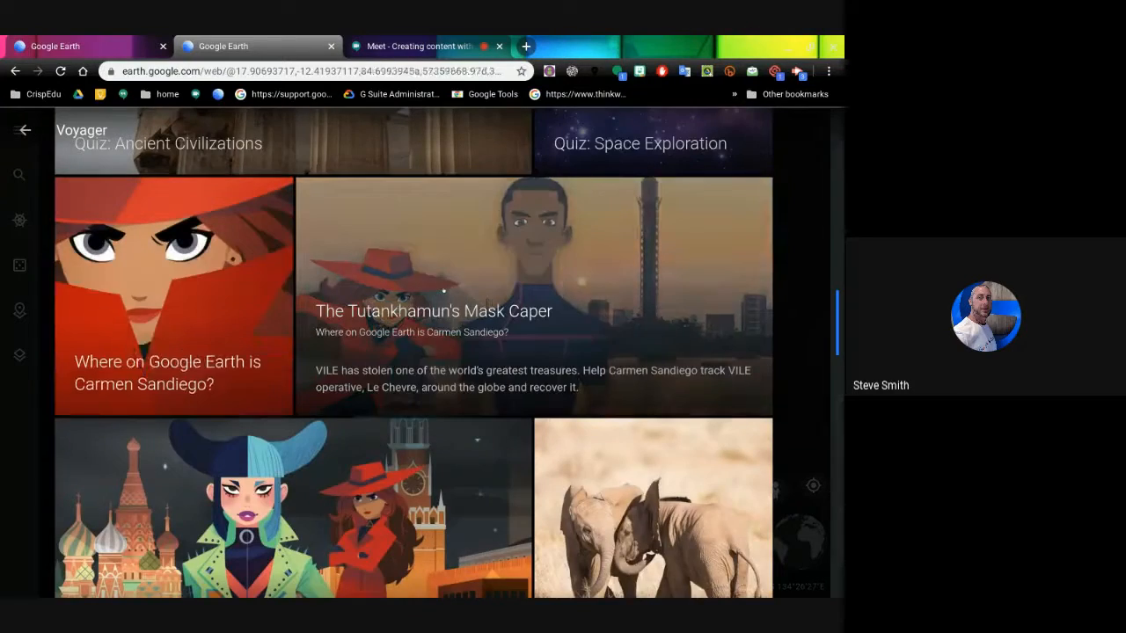
scroll(443, 291, "up", 3)
scroll(443, 291, "up", 8)
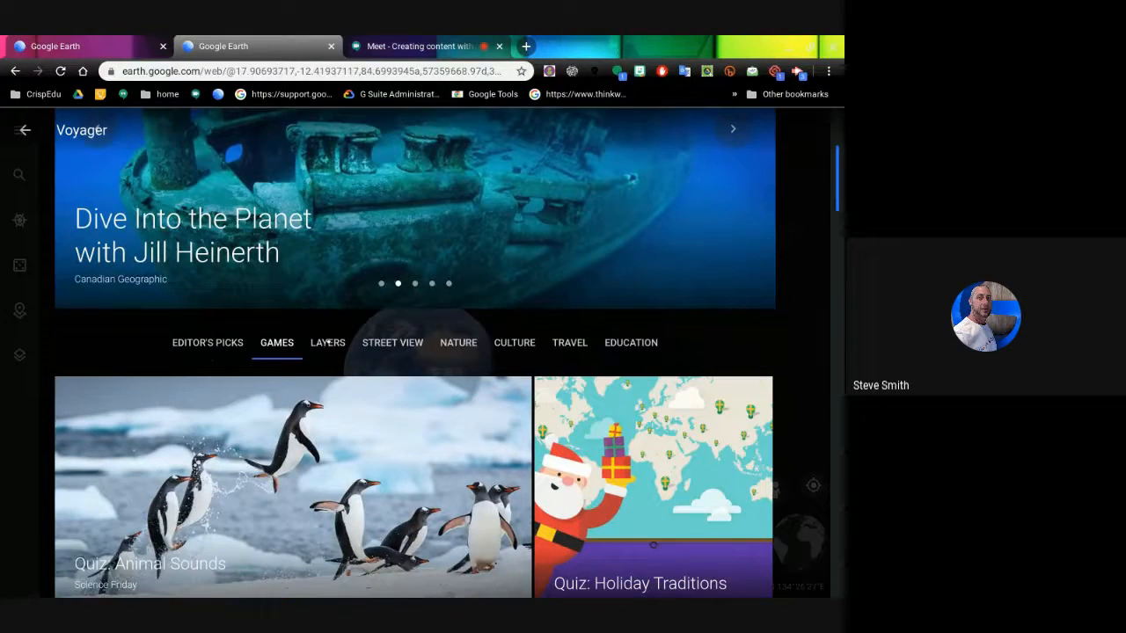
left_click(327, 342)
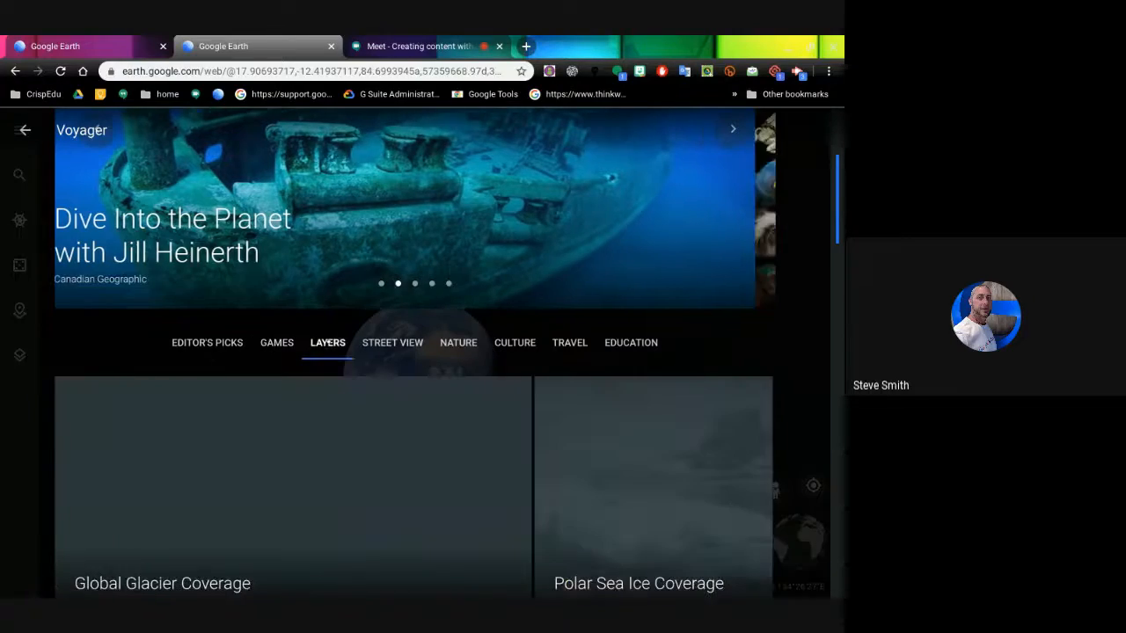
- Browse Voyager Layers stories down to 'Seafloor Age' and 'Sea Surface Temperature', then show the Education category
scroll(413, 352, "down", 6)
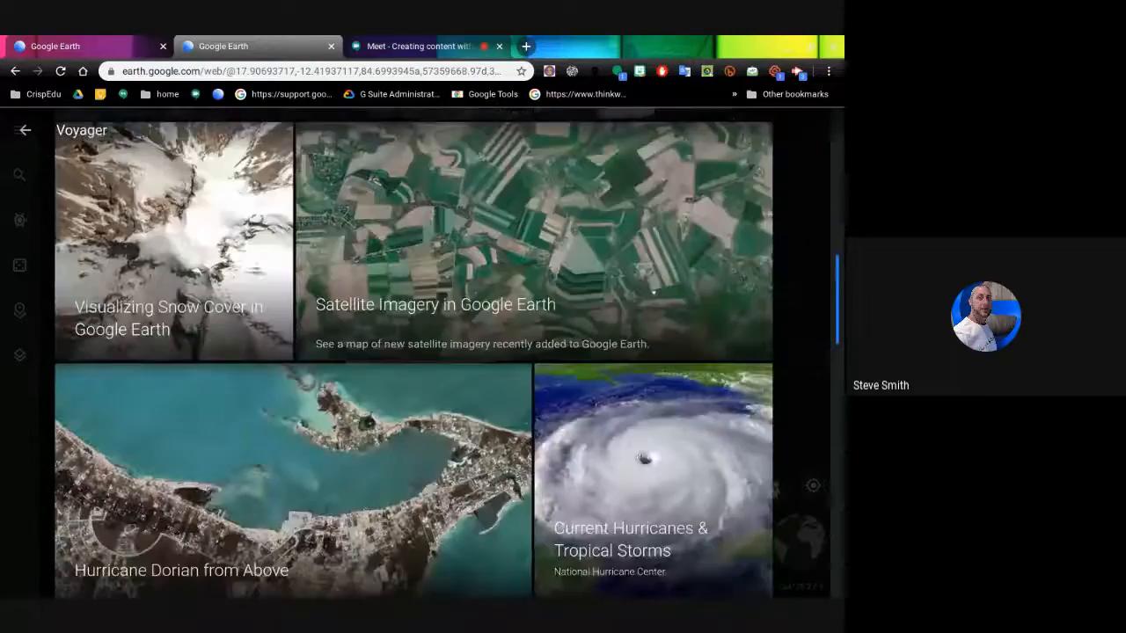
scroll(669, 221, "down", 5)
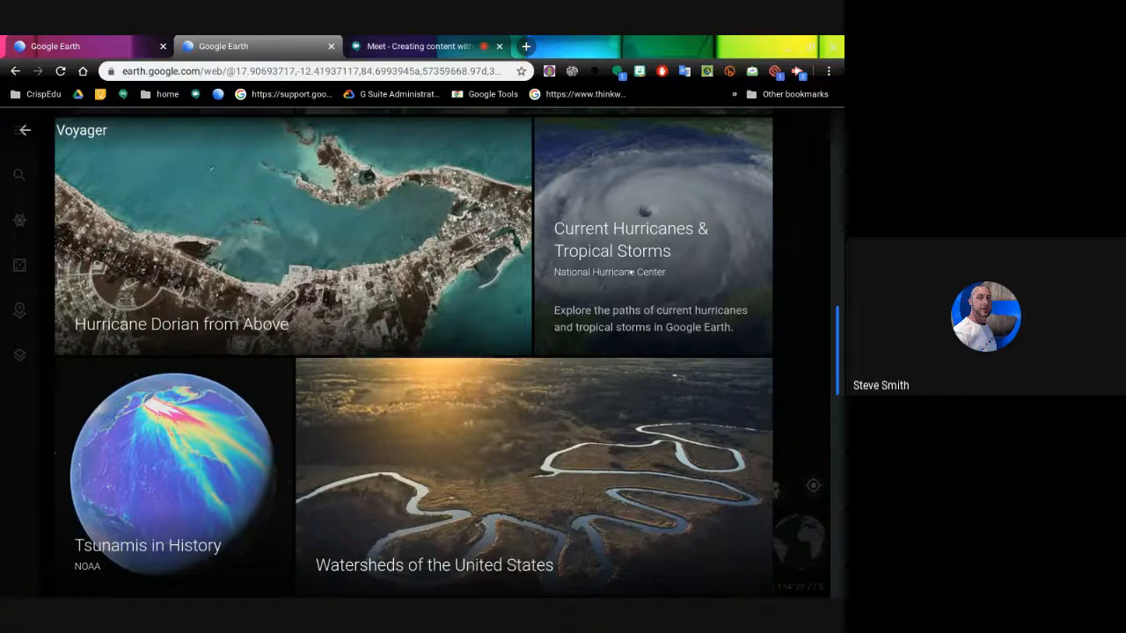
scroll(629, 273, "down", 3)
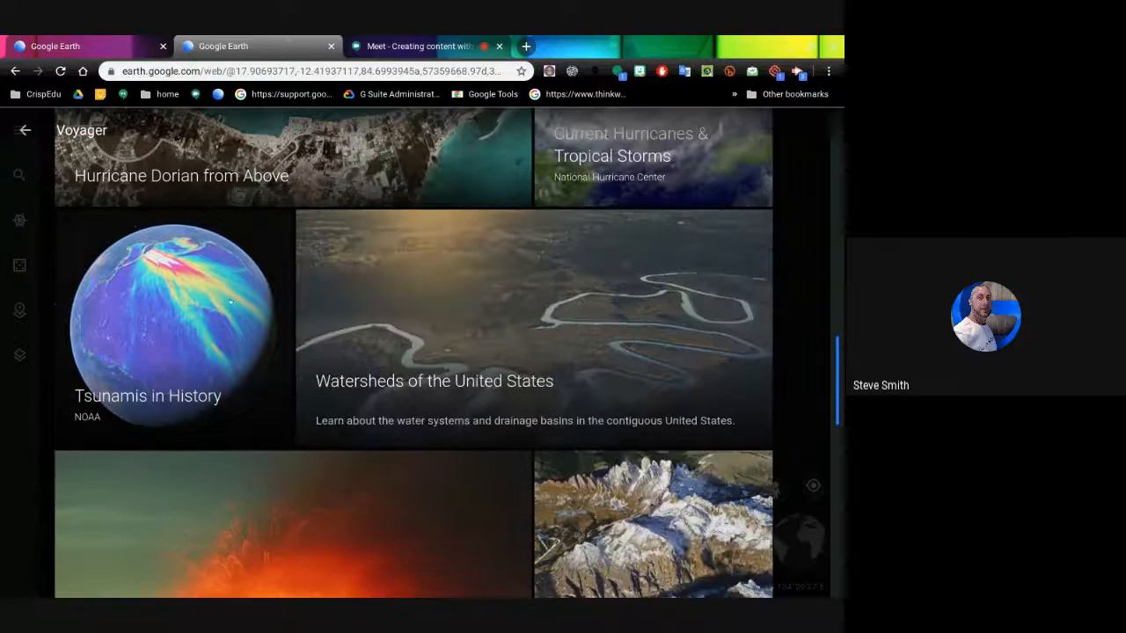
scroll(414, 314, "down", 5)
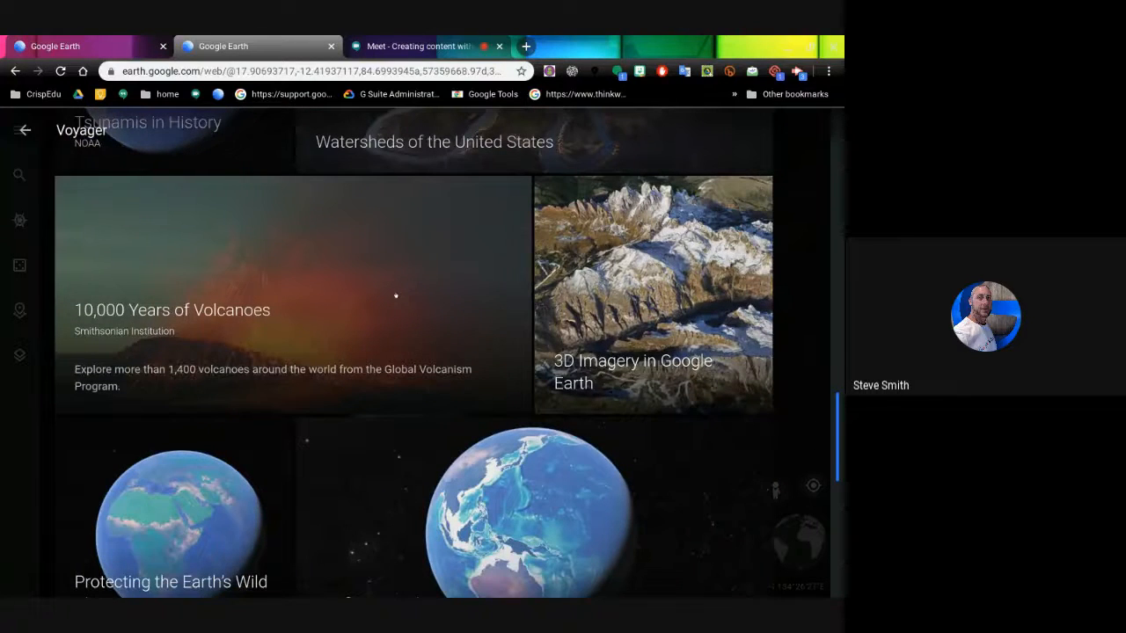
scroll(414, 351, "down", 8)
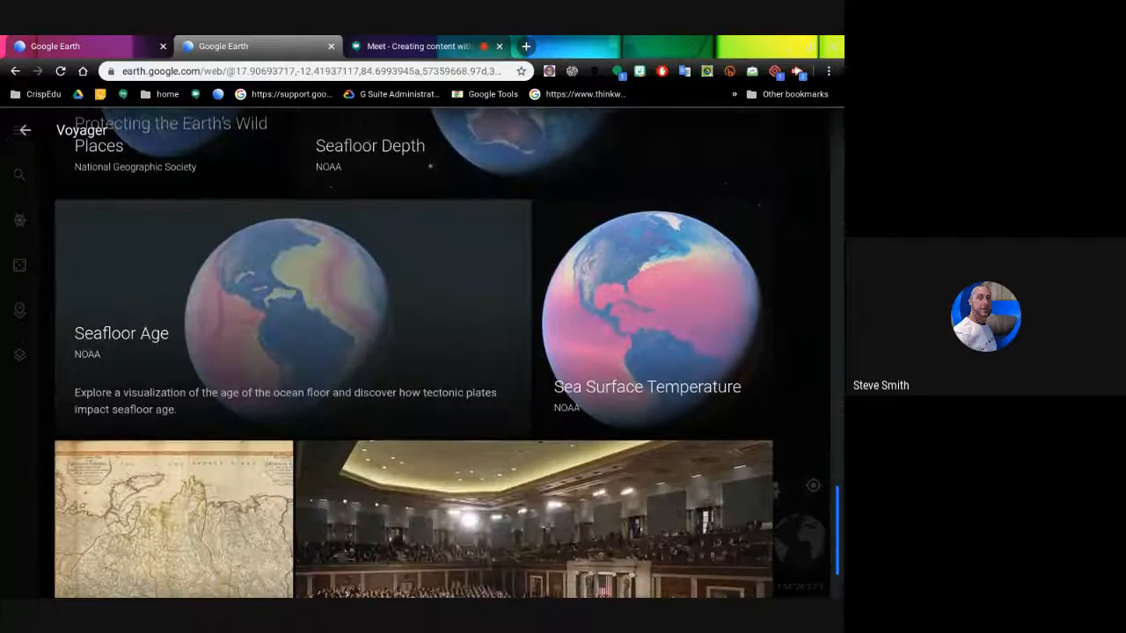
scroll(415, 352, "up", 15)
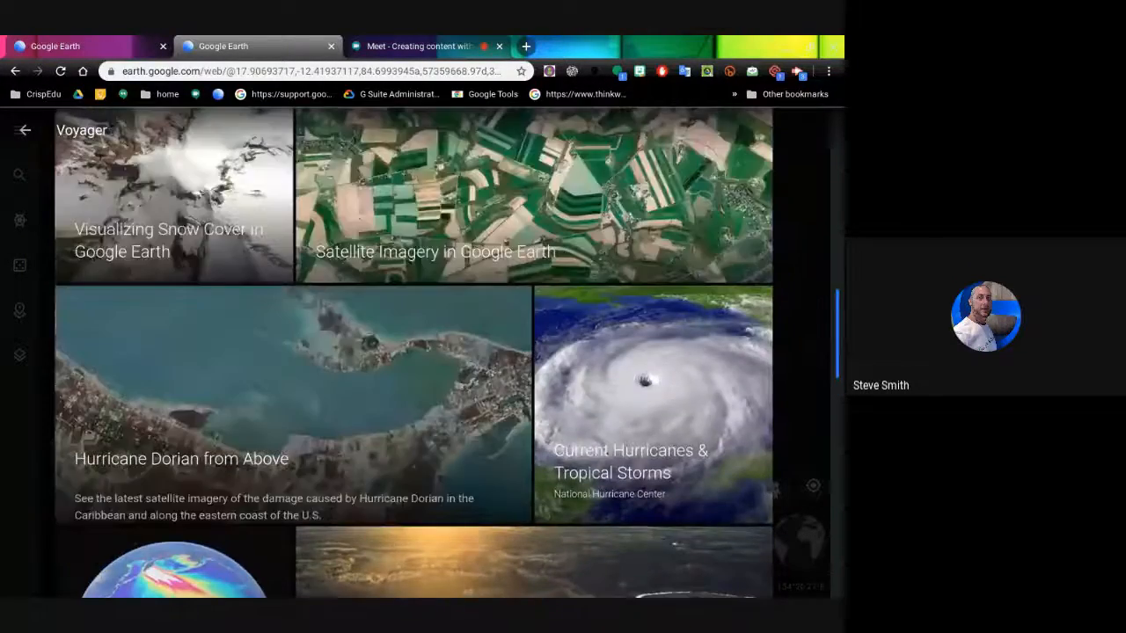
scroll(524, 369, "up", 6)
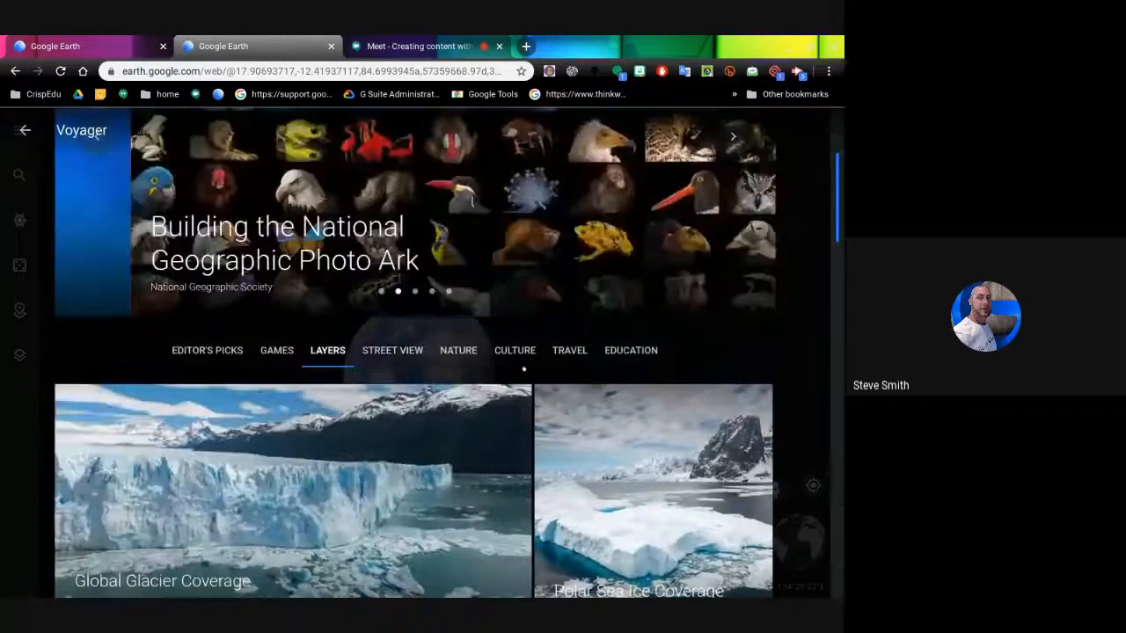
left_click(625, 352)
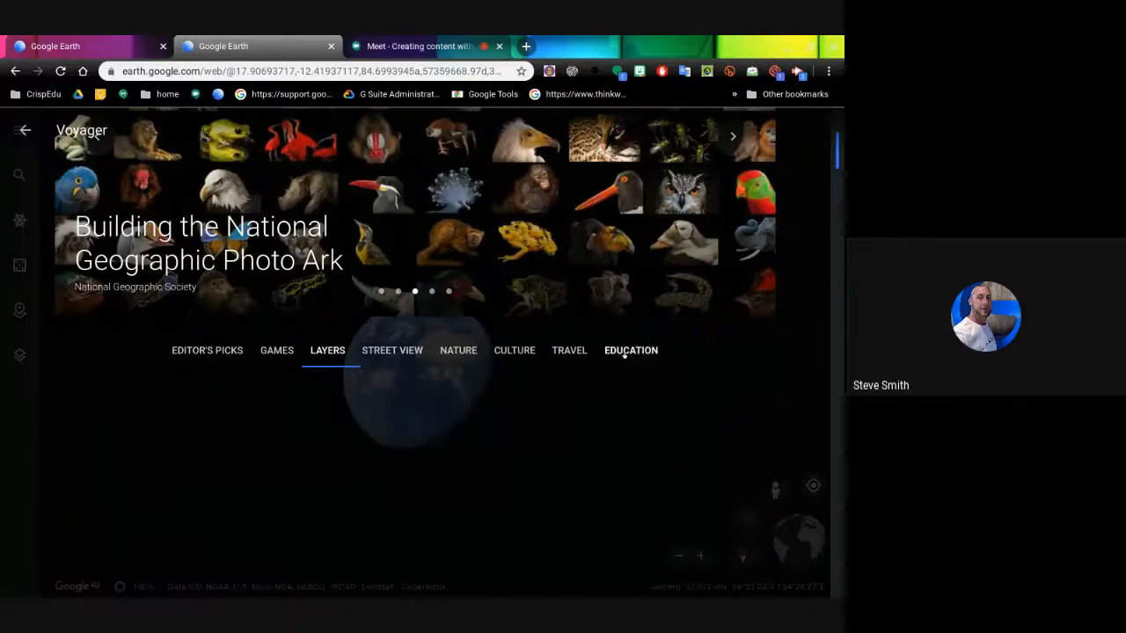
- Scroll down through Voyager's Education stories such as 'Poetry Around the World'
scroll(677, 301, "down", 1)
scroll(677, 301, "down", 2)
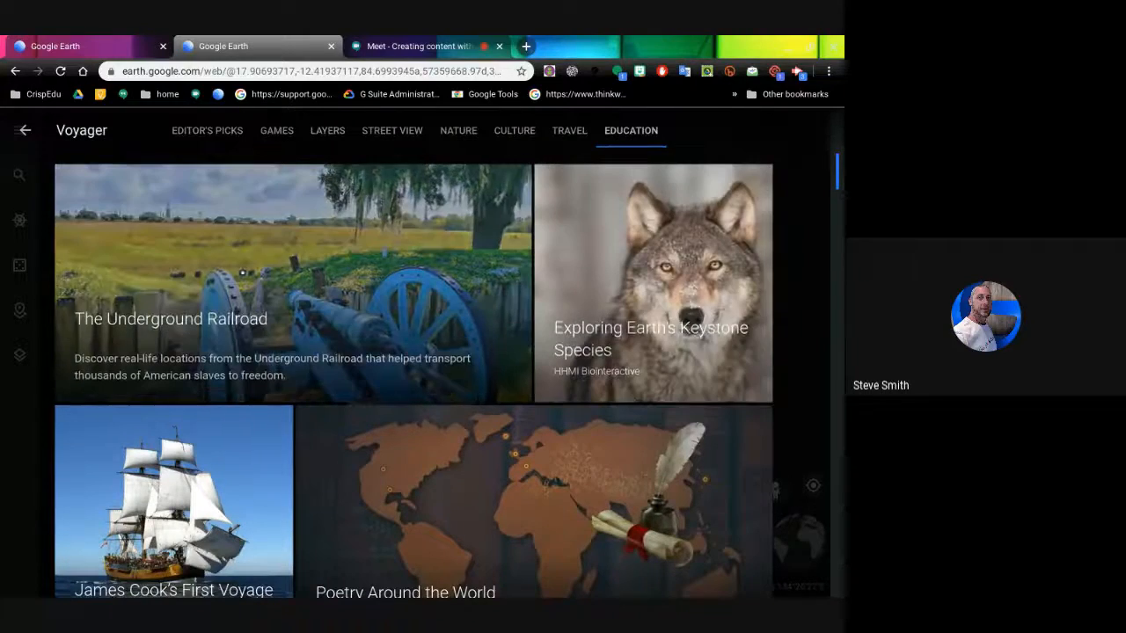
scroll(279, 253, "down", 2)
scroll(280, 253, "down", 1)
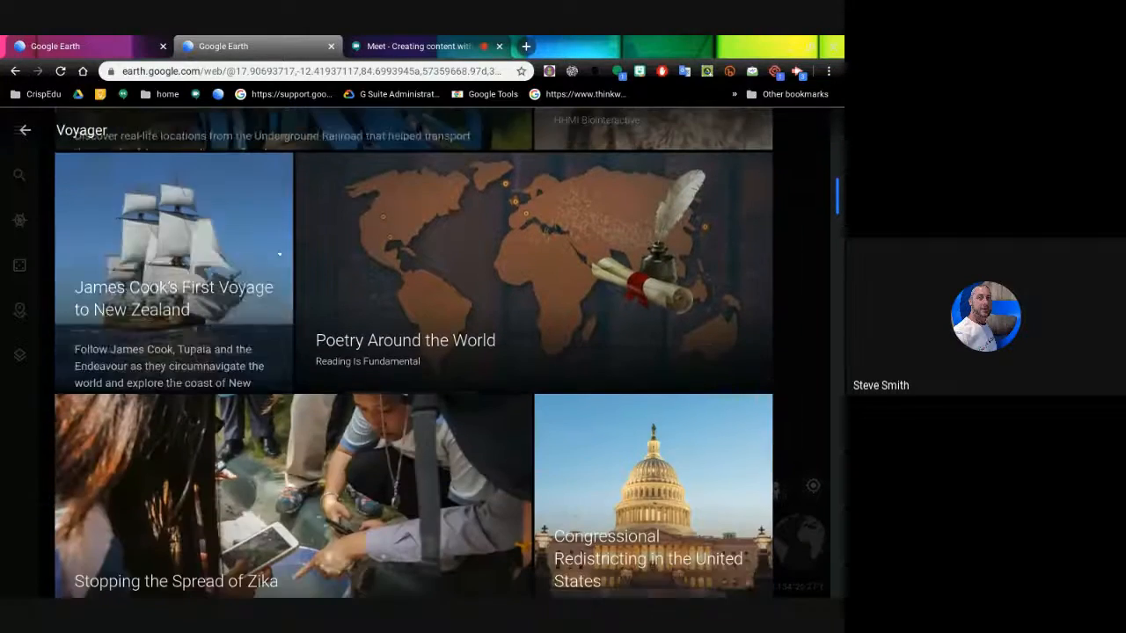
scroll(577, 286, "down", 3)
scroll(577, 286, "down", 5)
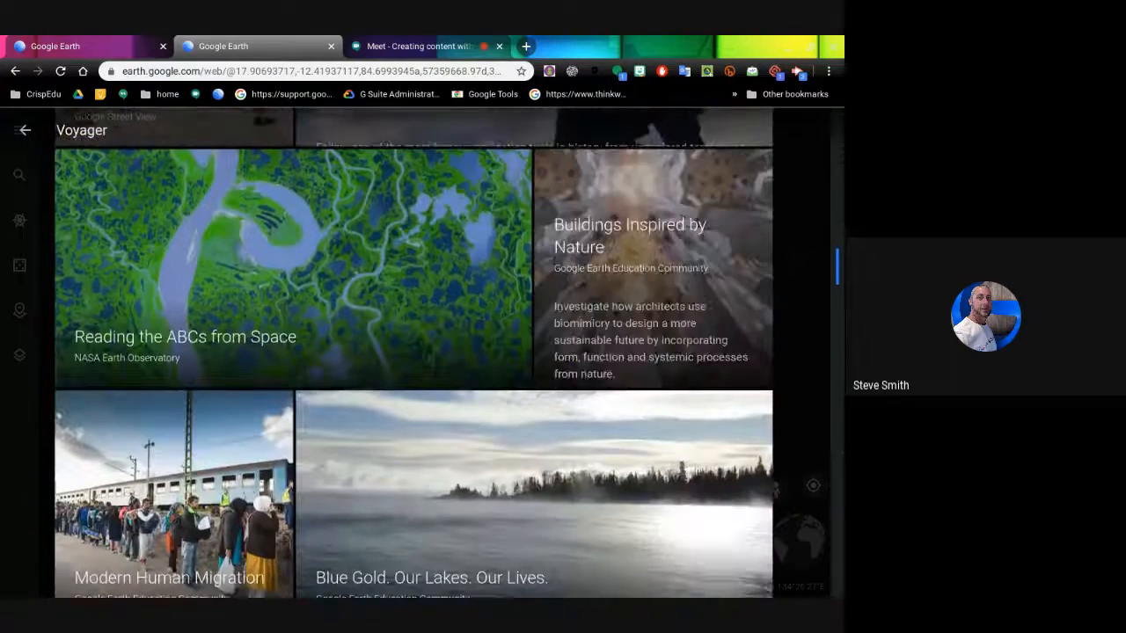
scroll(541, 288, "down", 3)
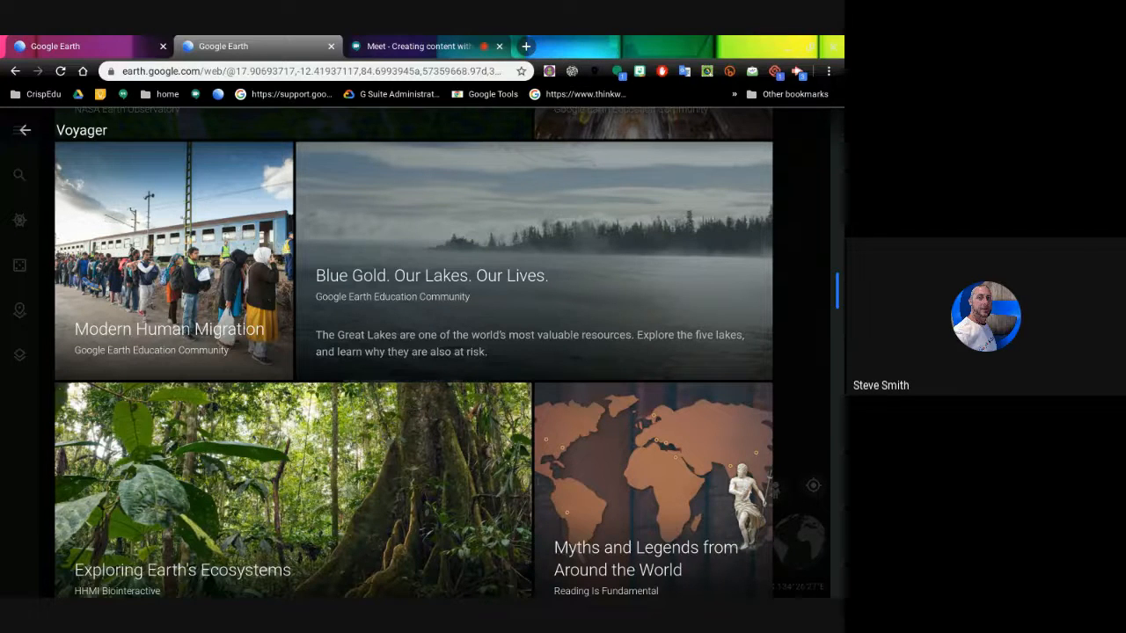
scroll(661, 287, "down", 6)
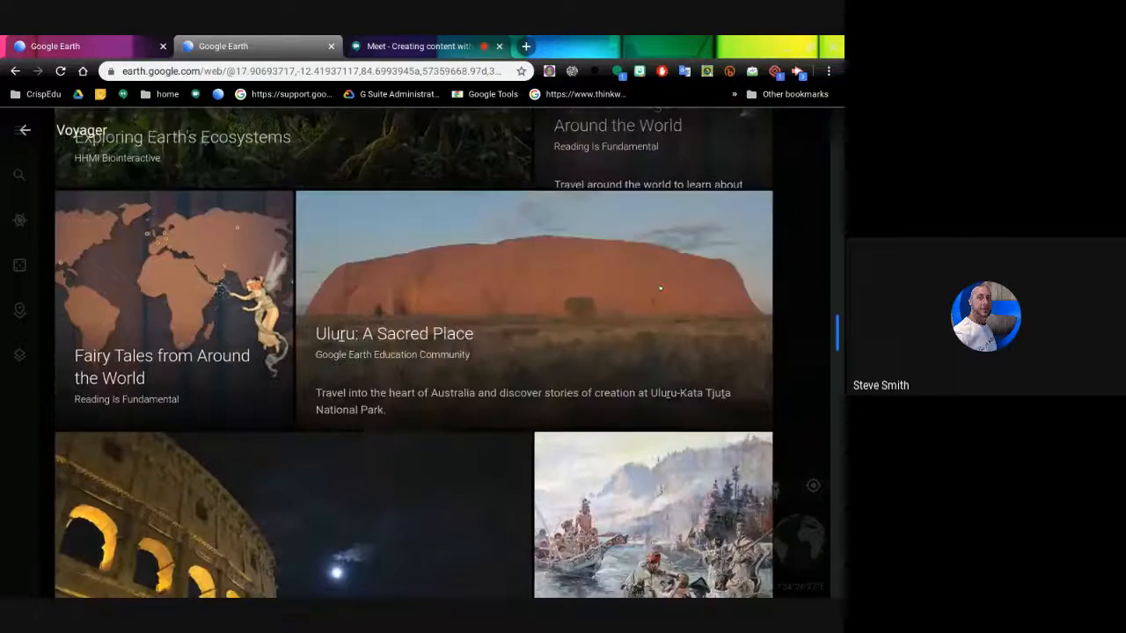
scroll(660, 288, "down", 4)
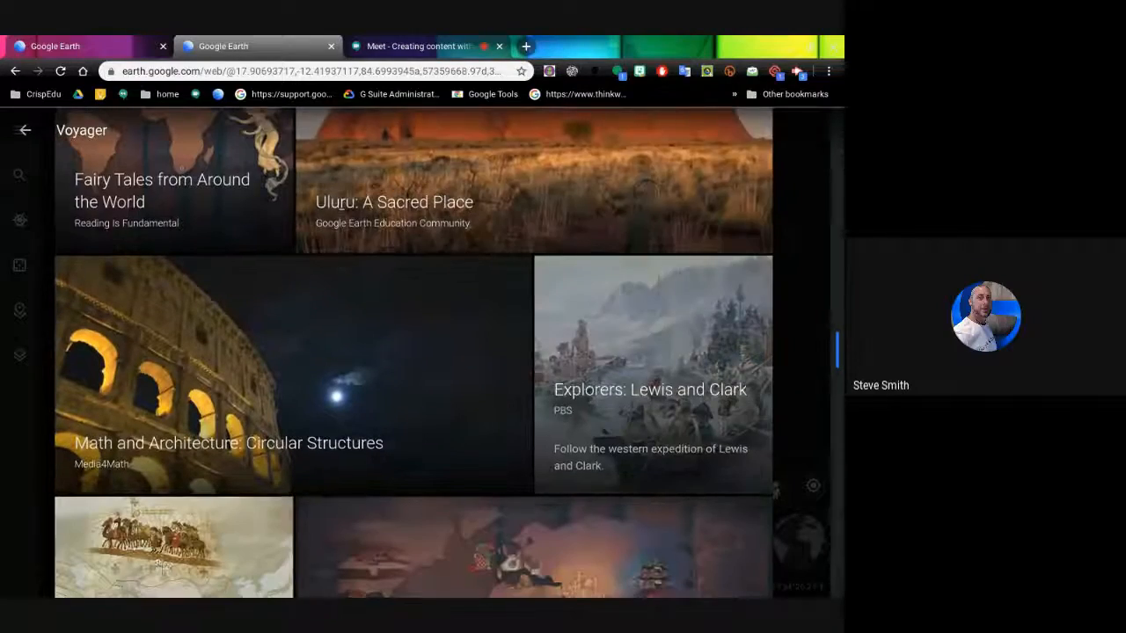
- Look back over the Education stories, then close Voyager to return to the whole-globe view
scroll(528, 440, "up", 1)
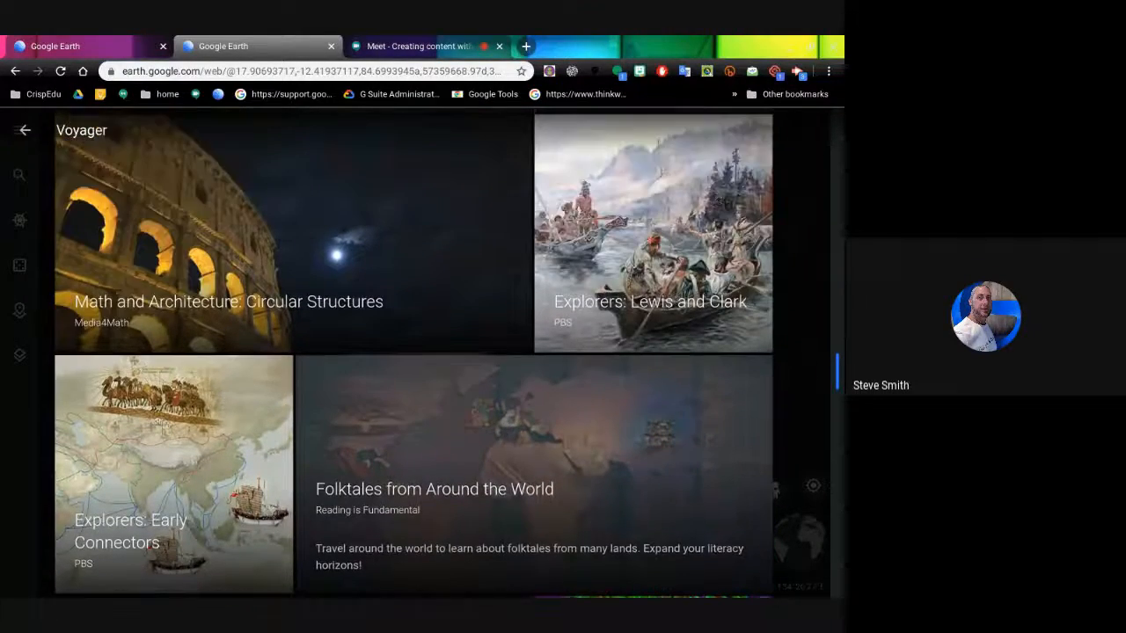
scroll(413, 352, "up", 15)
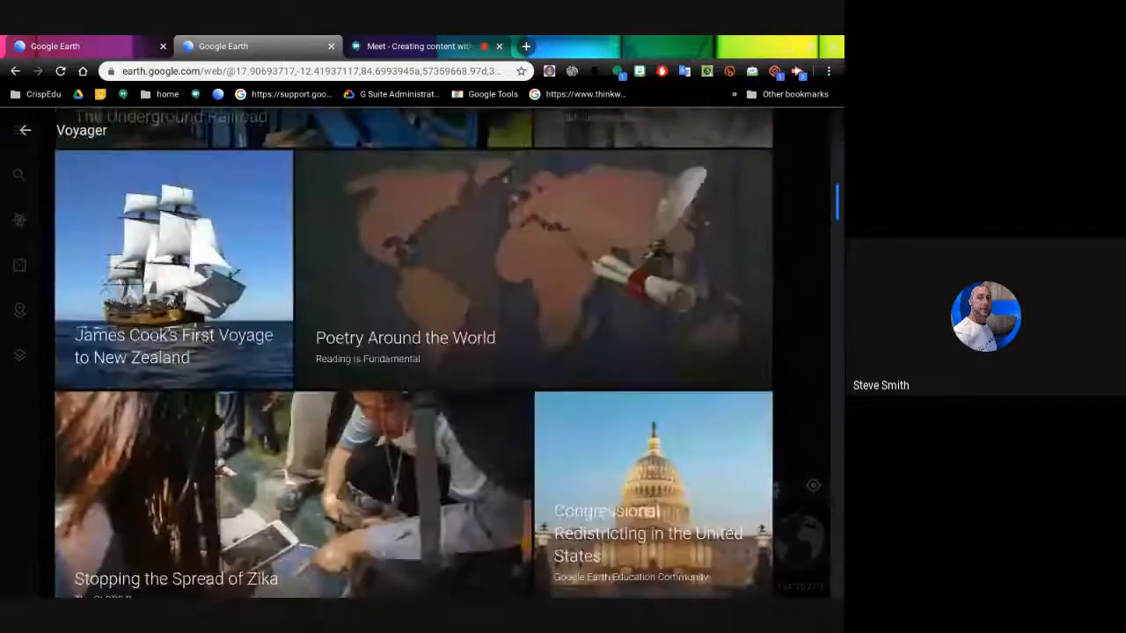
scroll(414, 352, "up", 5)
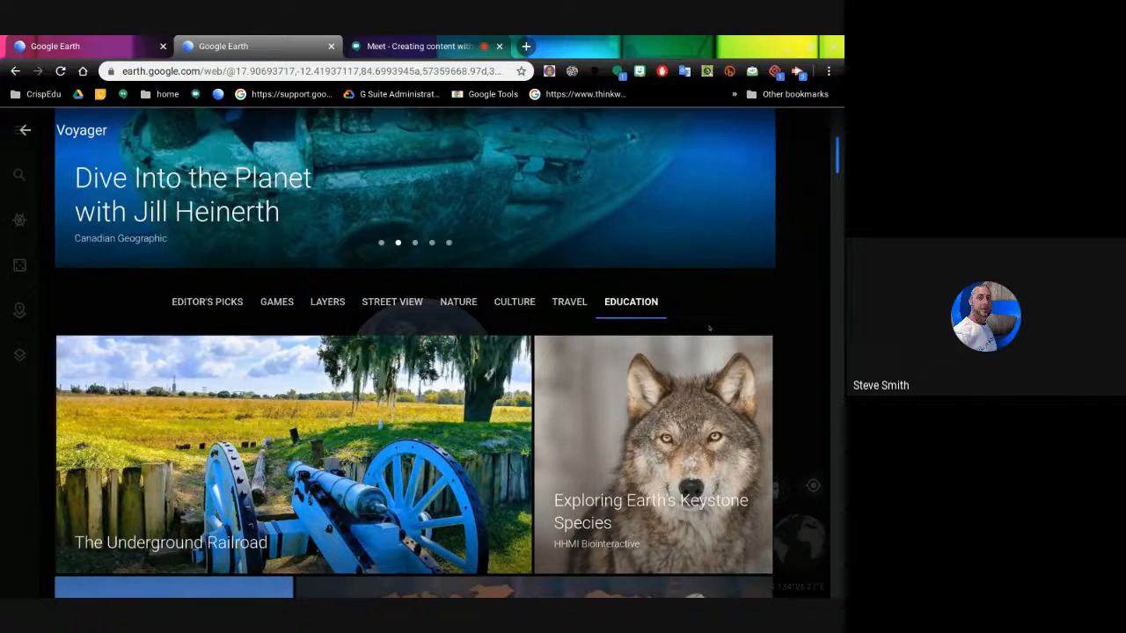
scroll(414, 352, "up", 2)
scroll(414, 352, "down", 1)
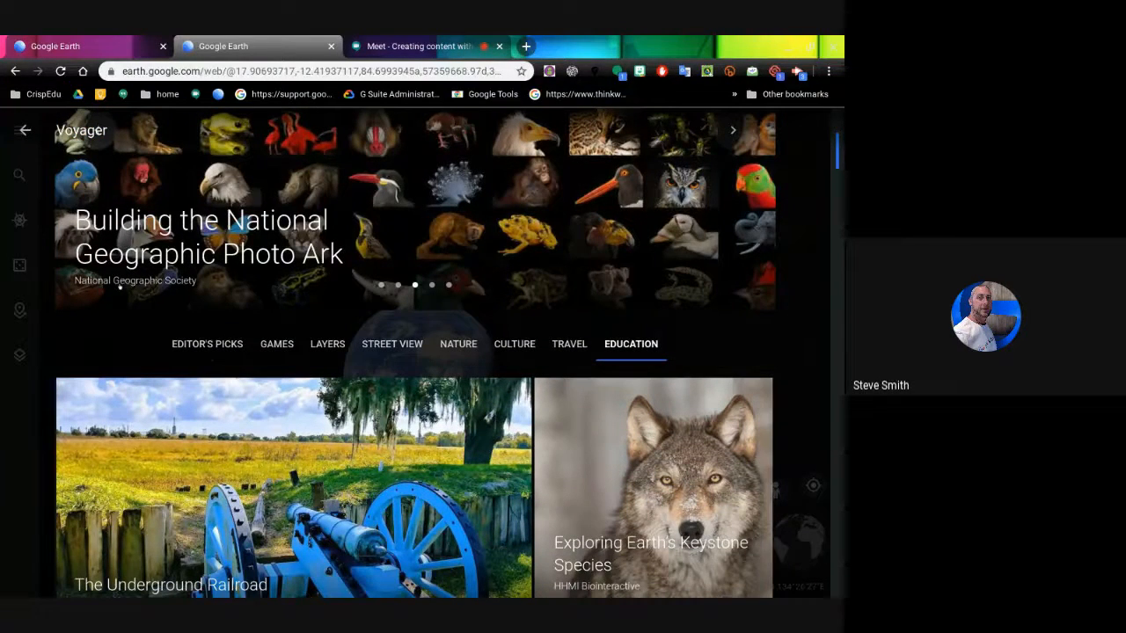
scroll(763, 341, "down", 1)
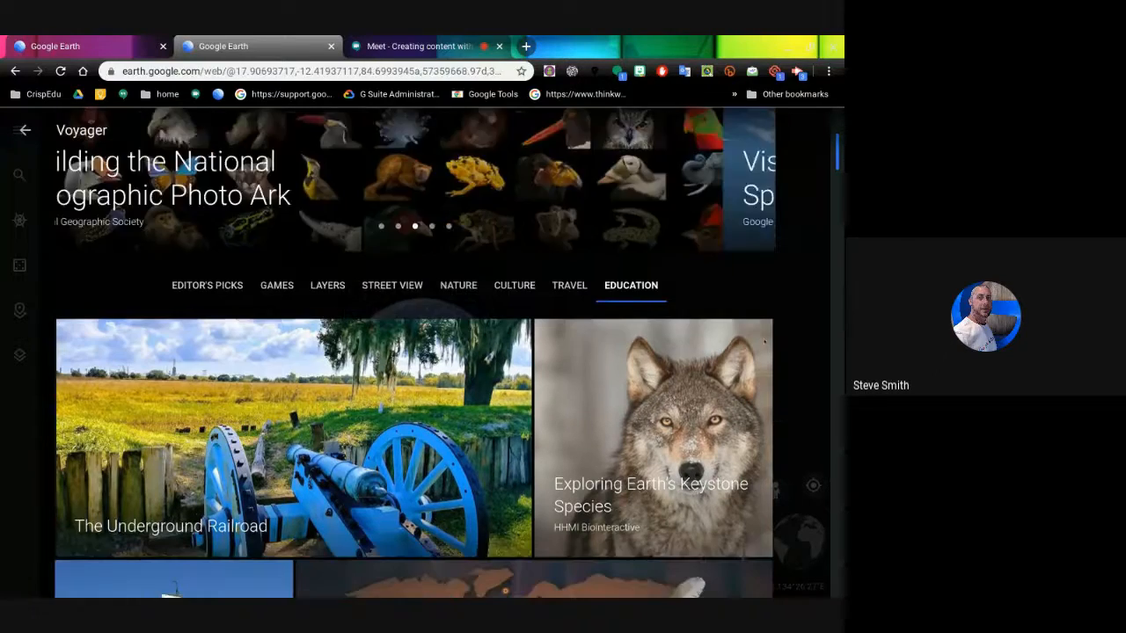
scroll(413, 352, "down", 3)
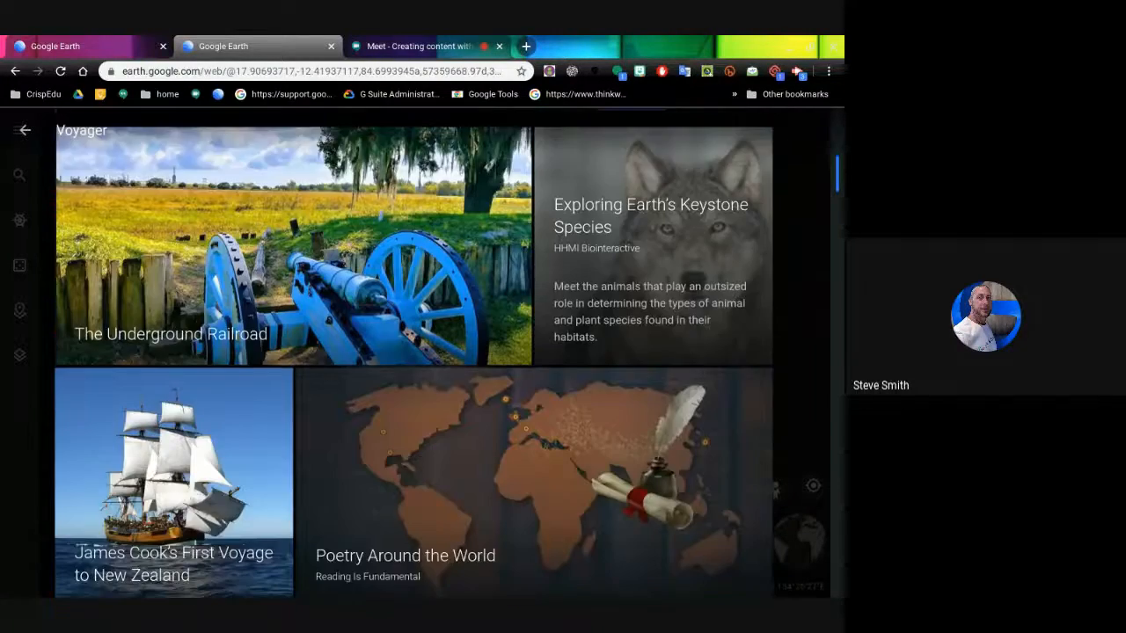
scroll(413, 351, "up", 4)
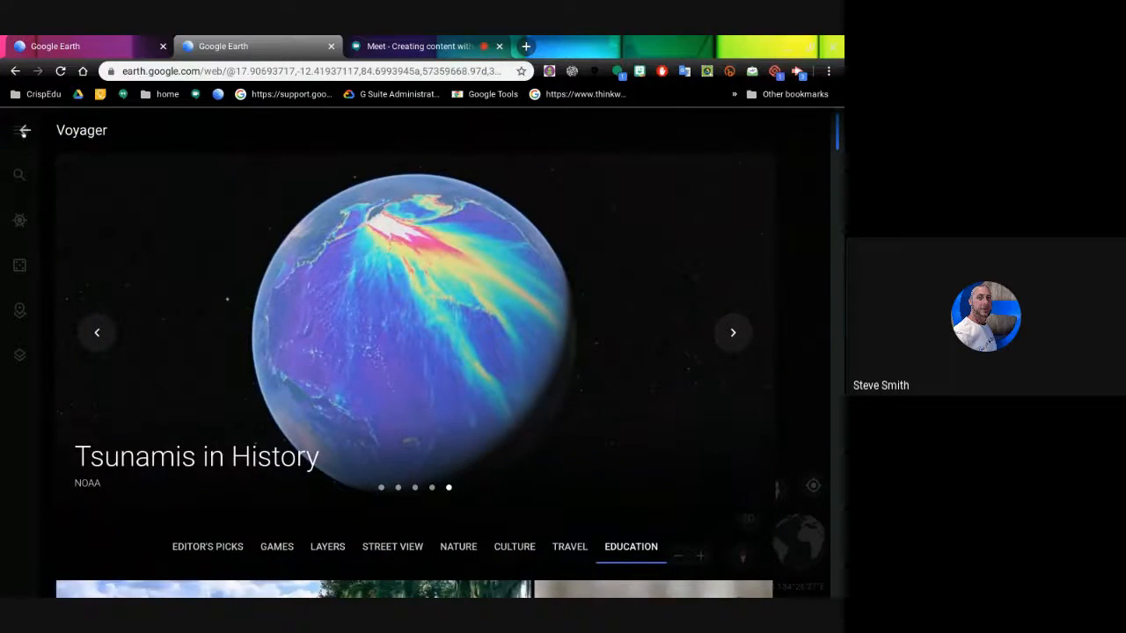
left_click(25, 130)
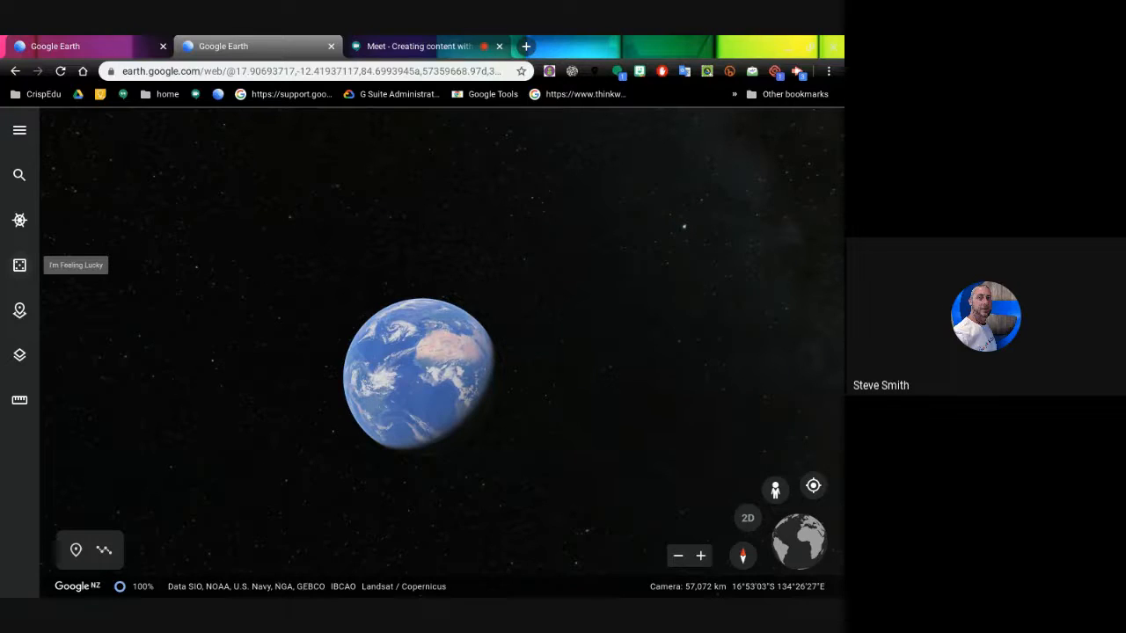
- Fly with I'm Feeling Lucky to Black River, then Wildhorn in Switzerland, and bring up Map Style
left_click(19, 265)
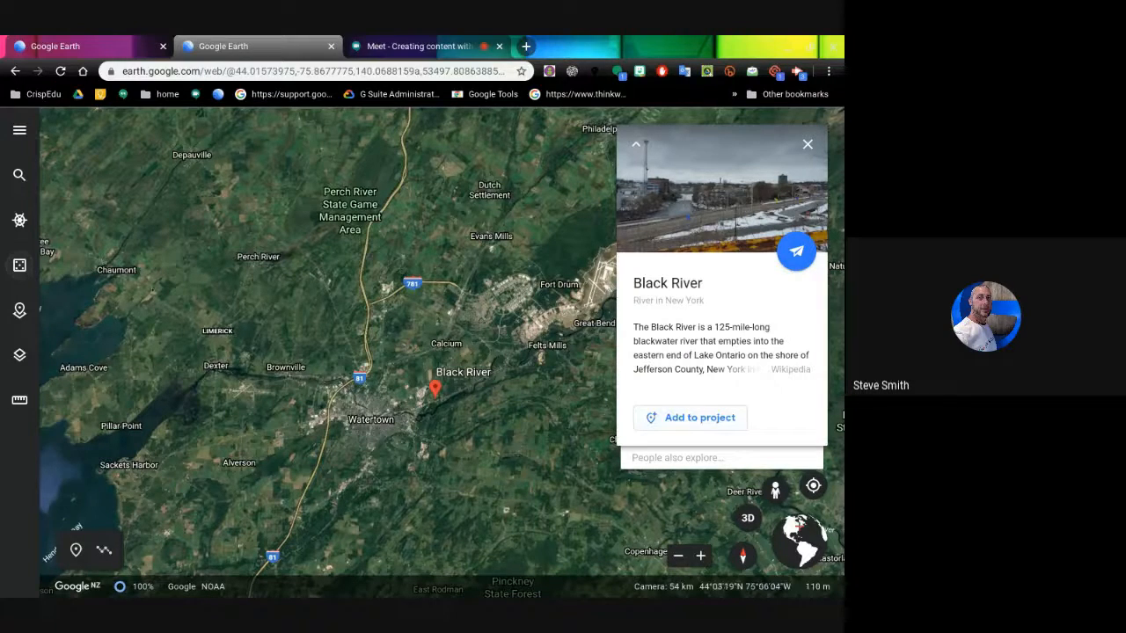
left_click(19, 264)
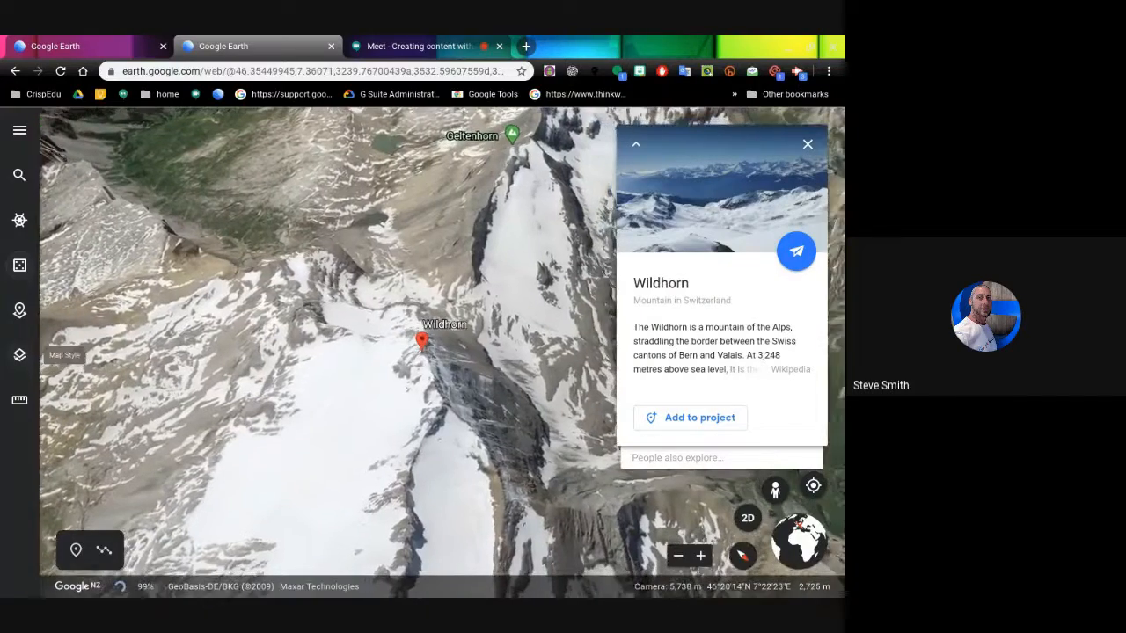
left_click(19, 355)
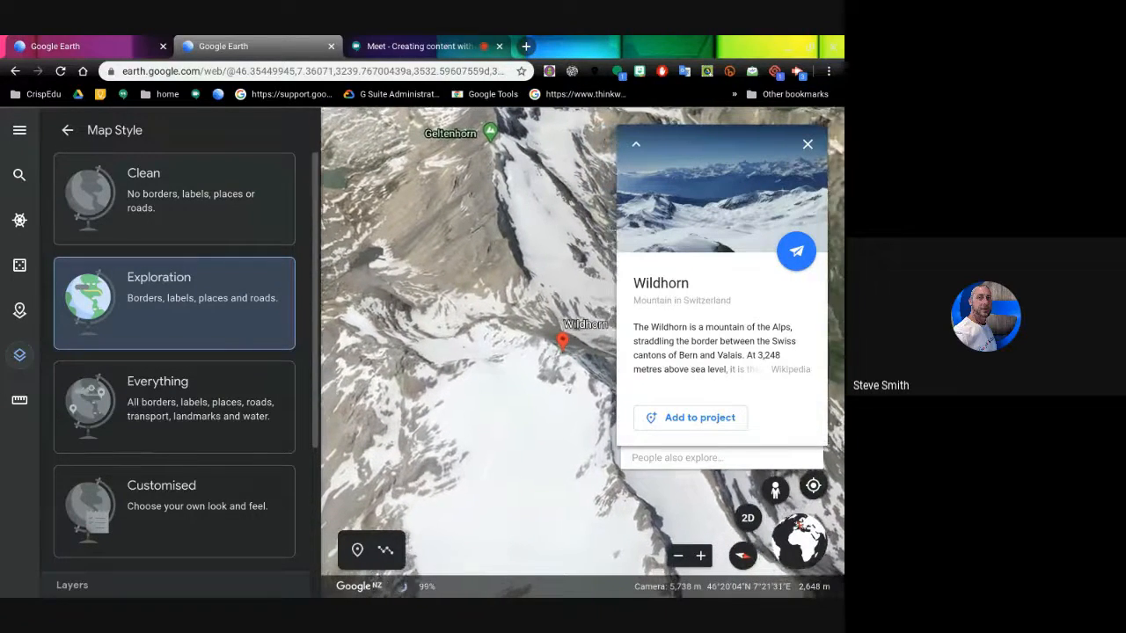
scroll(171, 318, "down", 3)
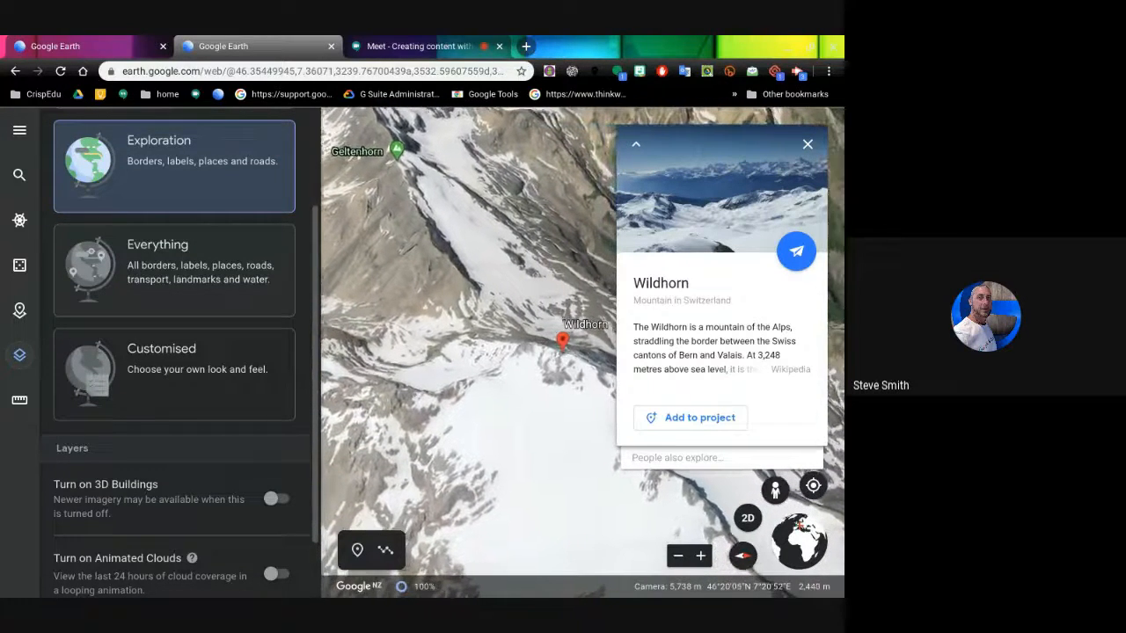
left_click(176, 279)
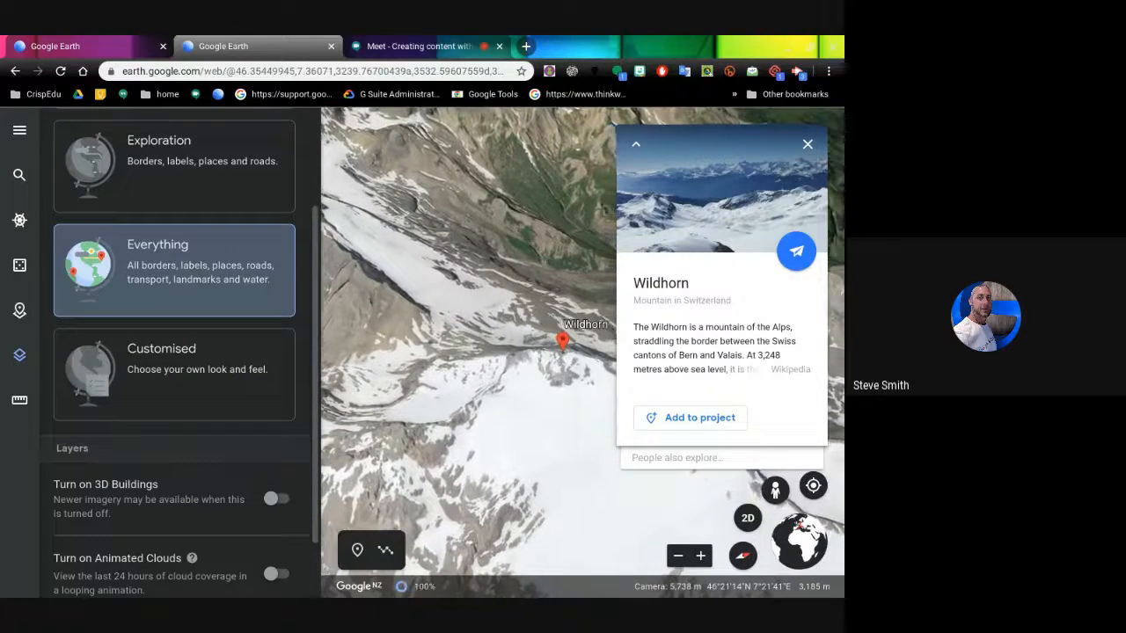
left_click(191, 167)
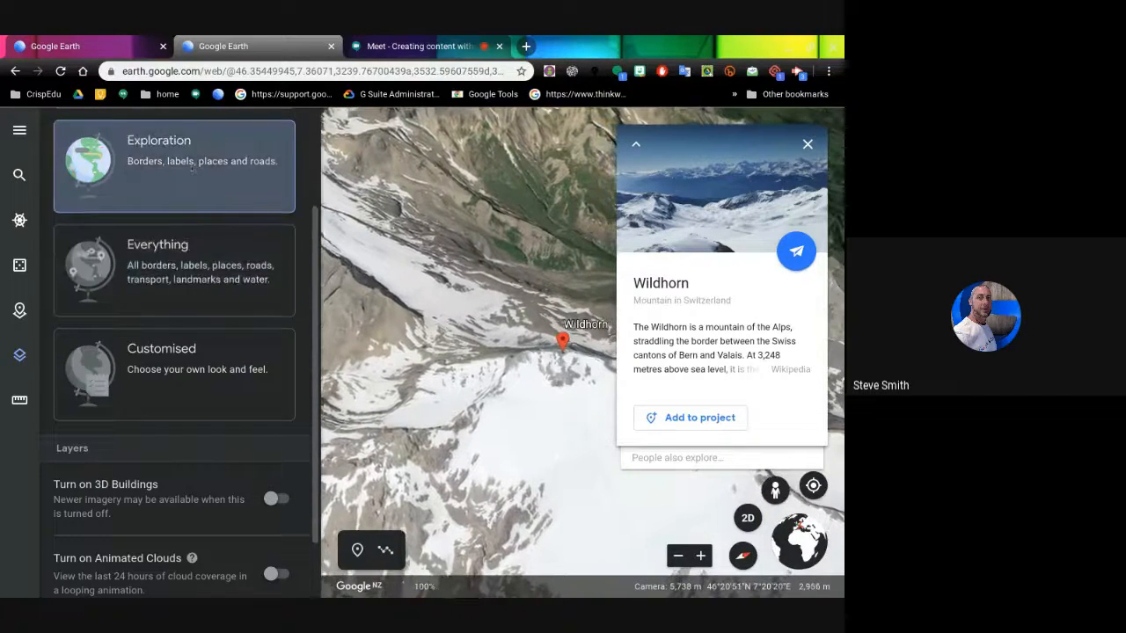
scroll(191, 167, "up", 2)
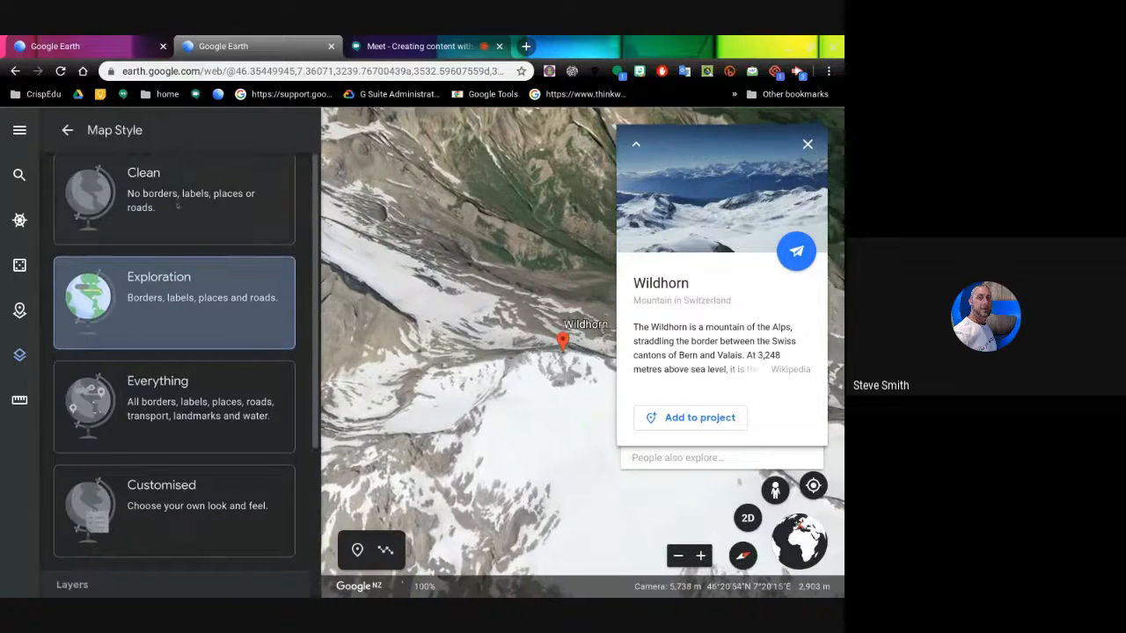
scroll(169, 205, "down", 2)
scroll(170, 204, "down", 1)
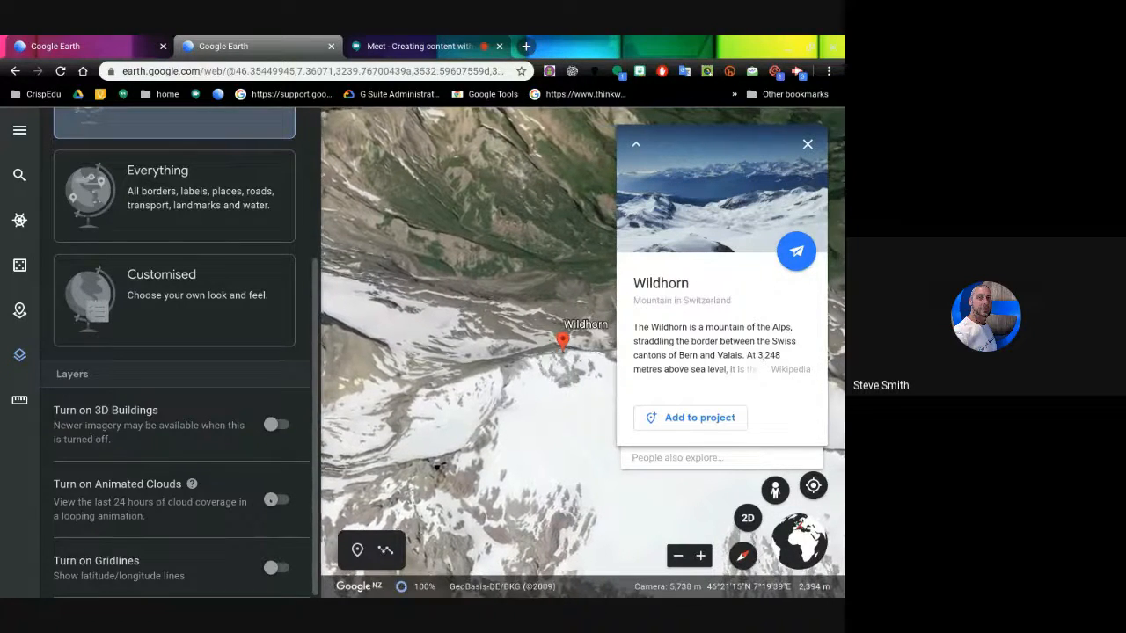
- Rotate the globe to Australia and New Zealand with animated clouds on, then switch the clouds off
left_click(274, 500)
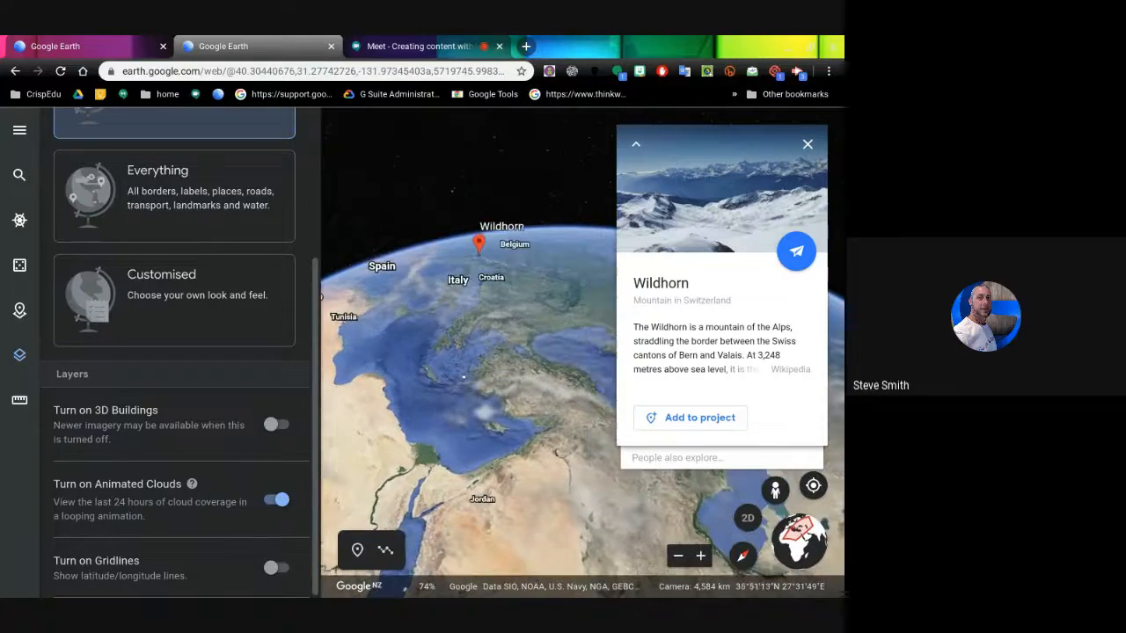
scroll(479, 394, "up", 3)
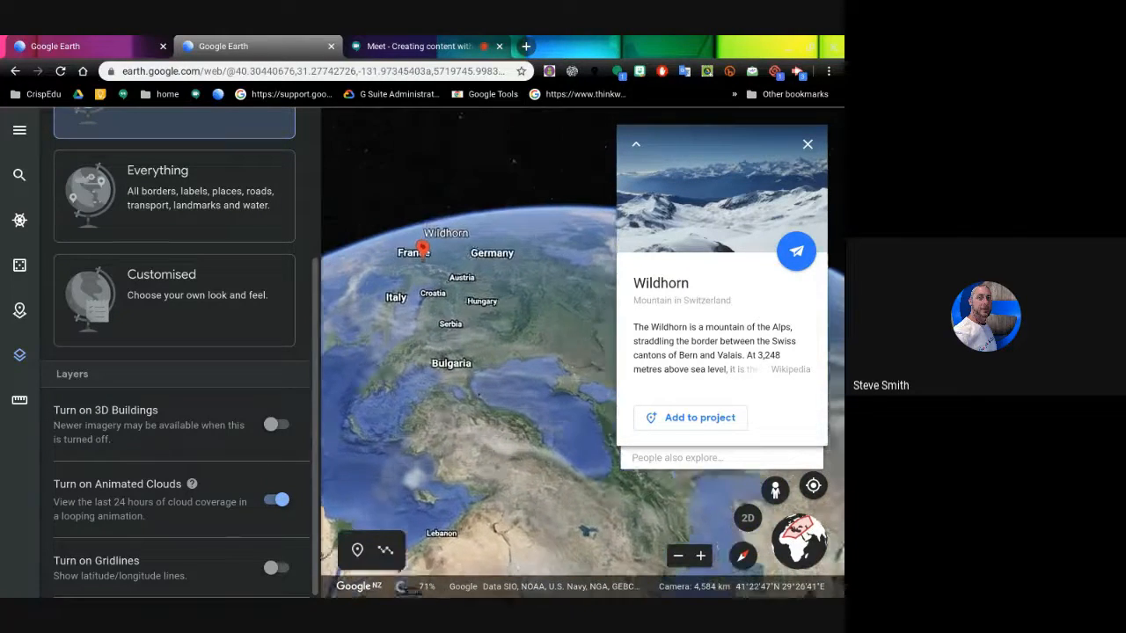
scroll(479, 394, "down", 3)
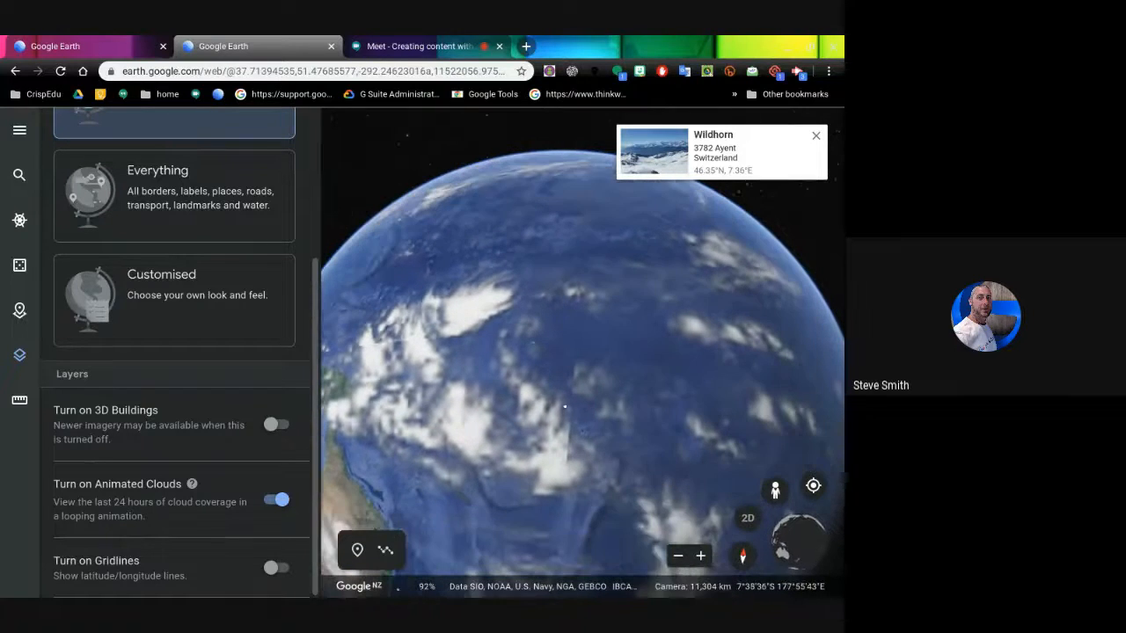
left_click_drag(559, 398, 501, 322)
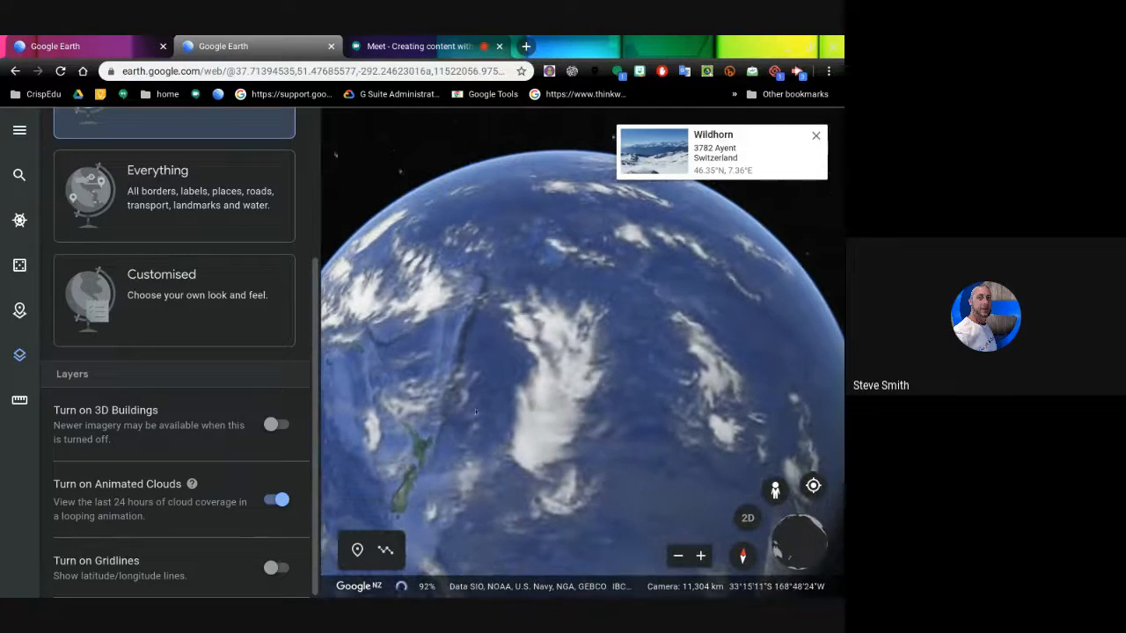
left_click_drag(507, 414, 600, 406)
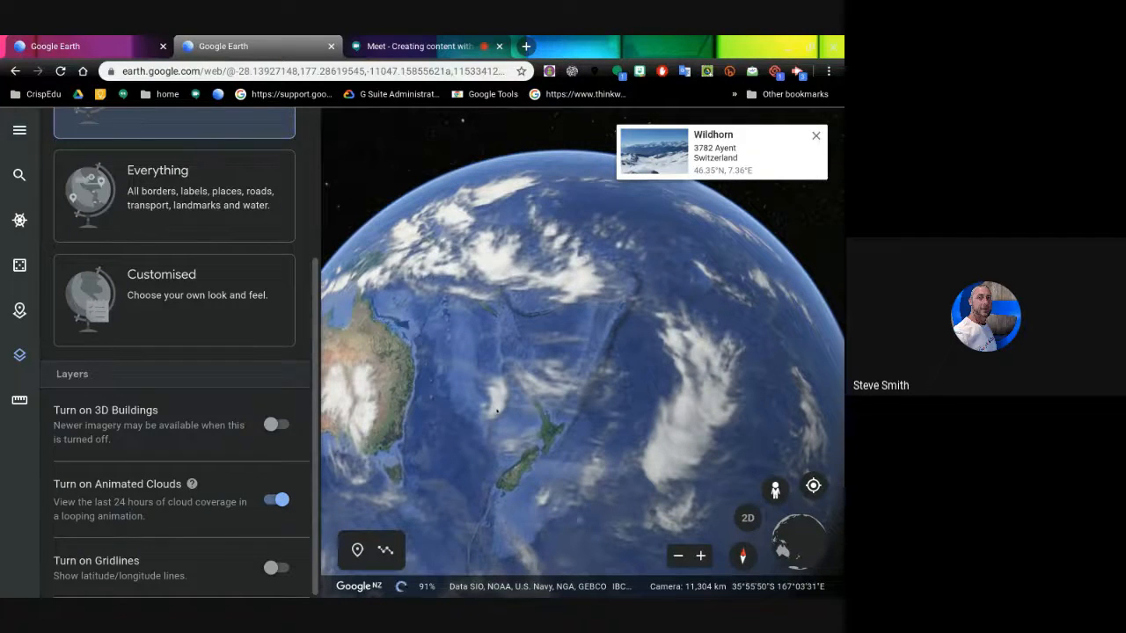
left_click(271, 500)
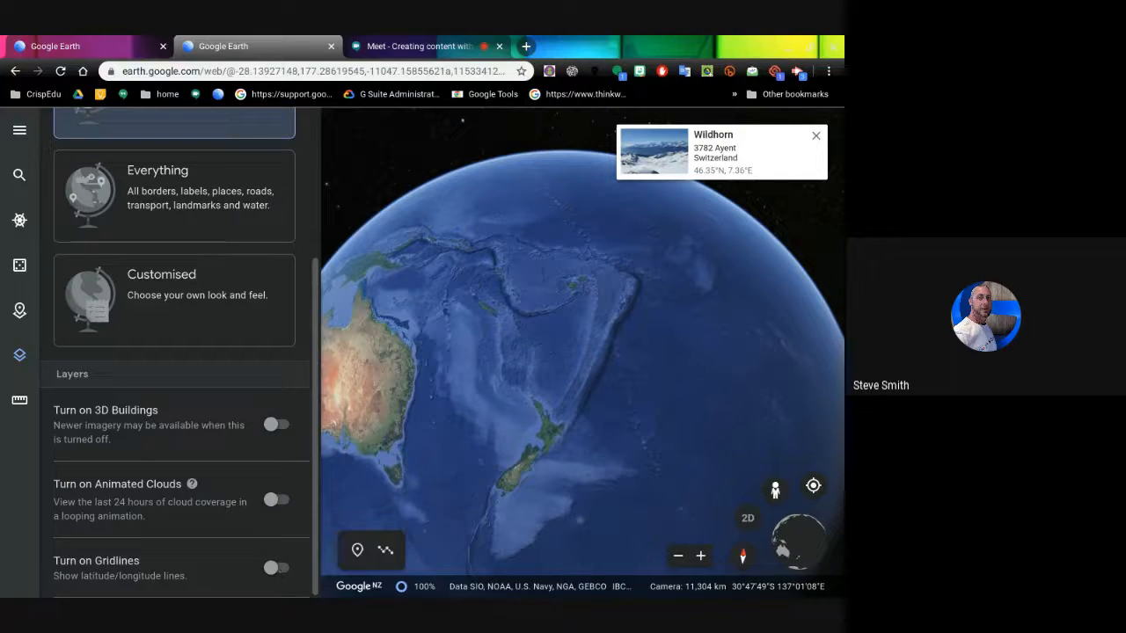
- Show gridlines while zooming in on New Zealand's South Island, then hide them again
left_click(278, 568)
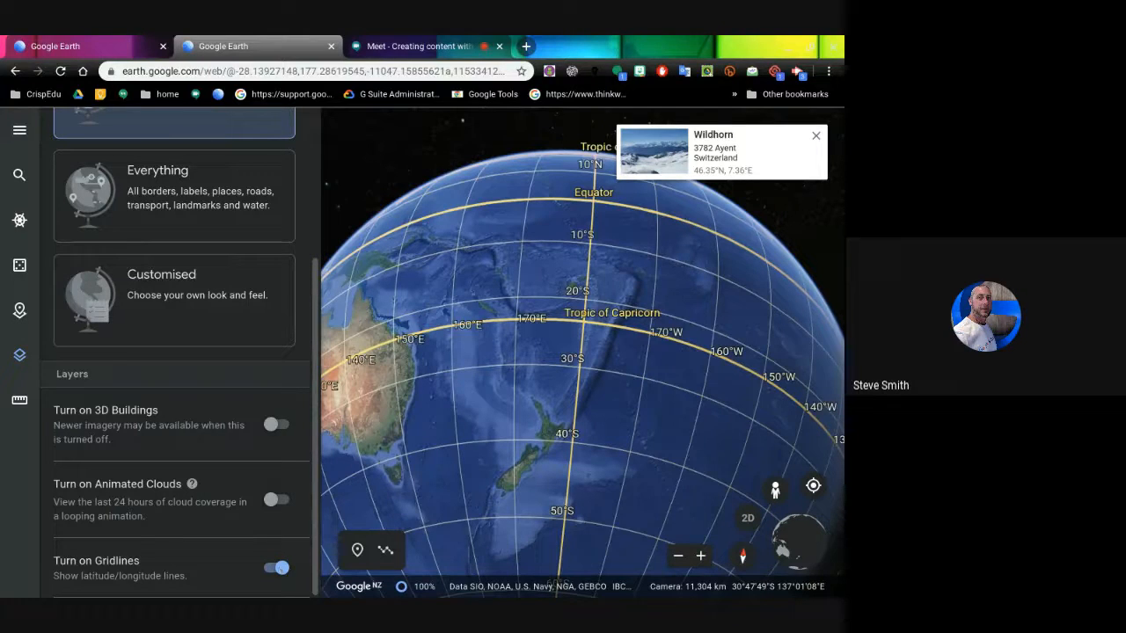
scroll(461, 498, "up", 5)
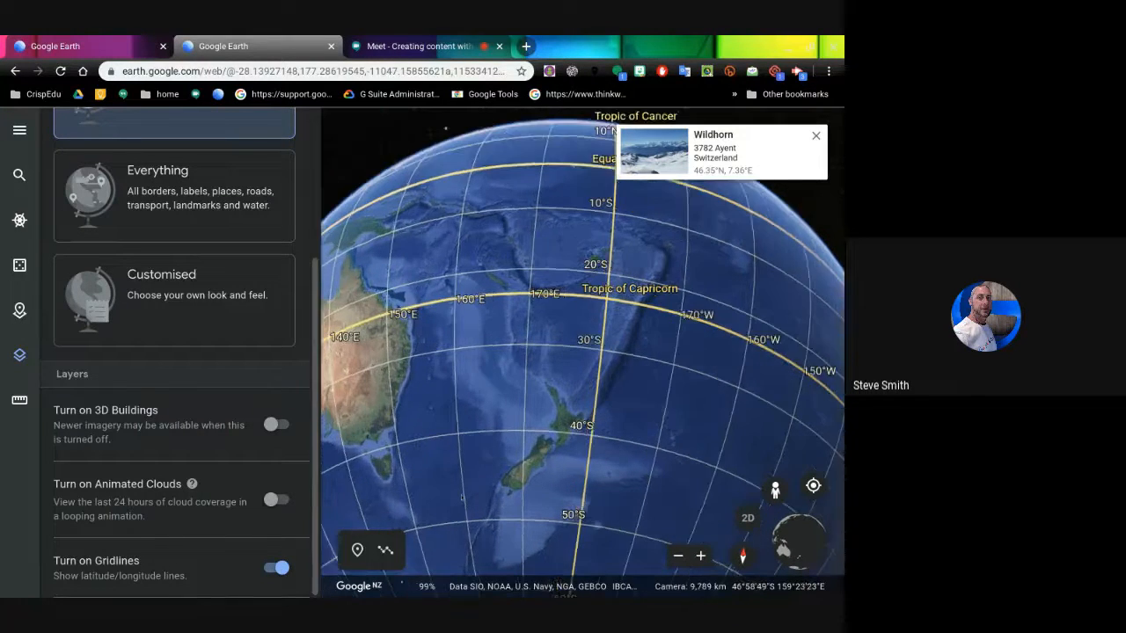
scroll(460, 498, "up", 5)
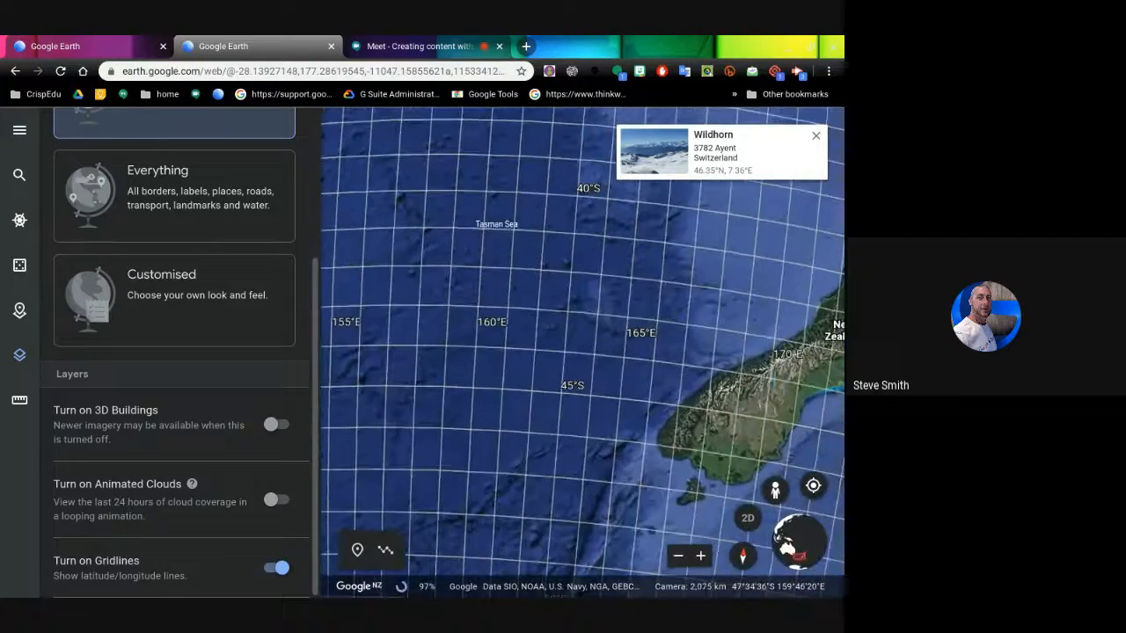
scroll(461, 498, "up", 3)
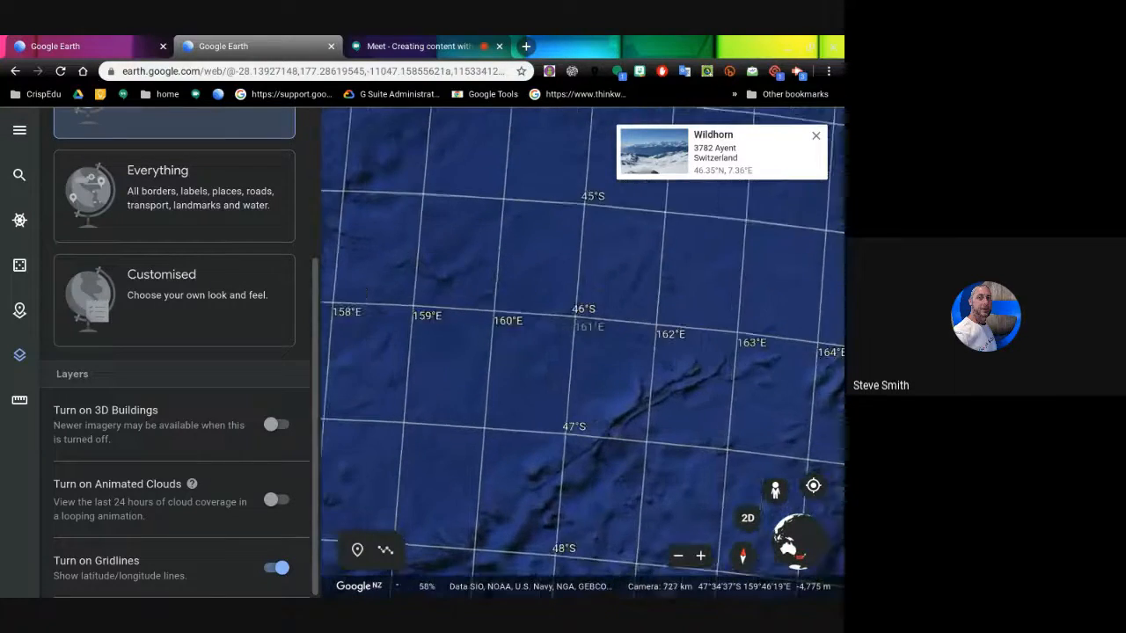
scroll(461, 498, "up", 3)
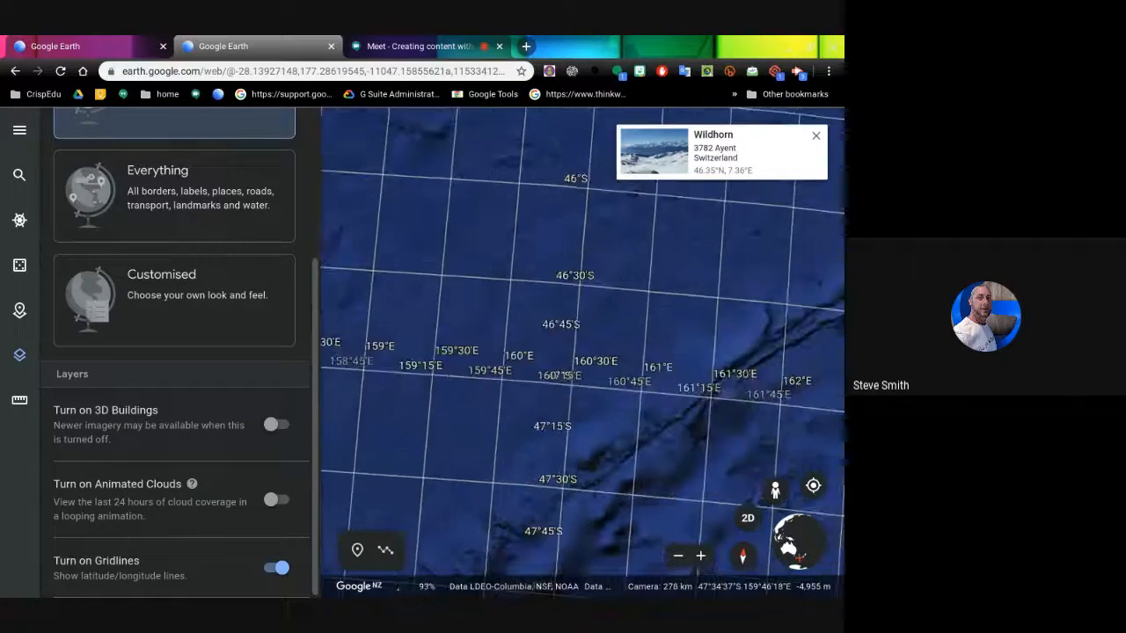
scroll(461, 498, "down", 3)
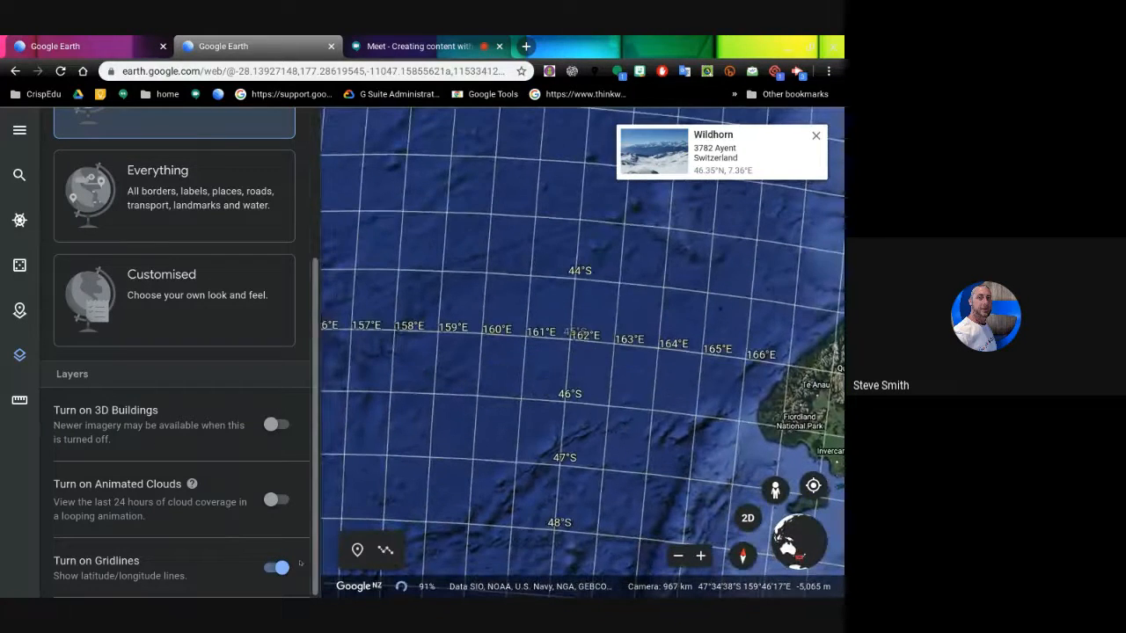
left_click(274, 569)
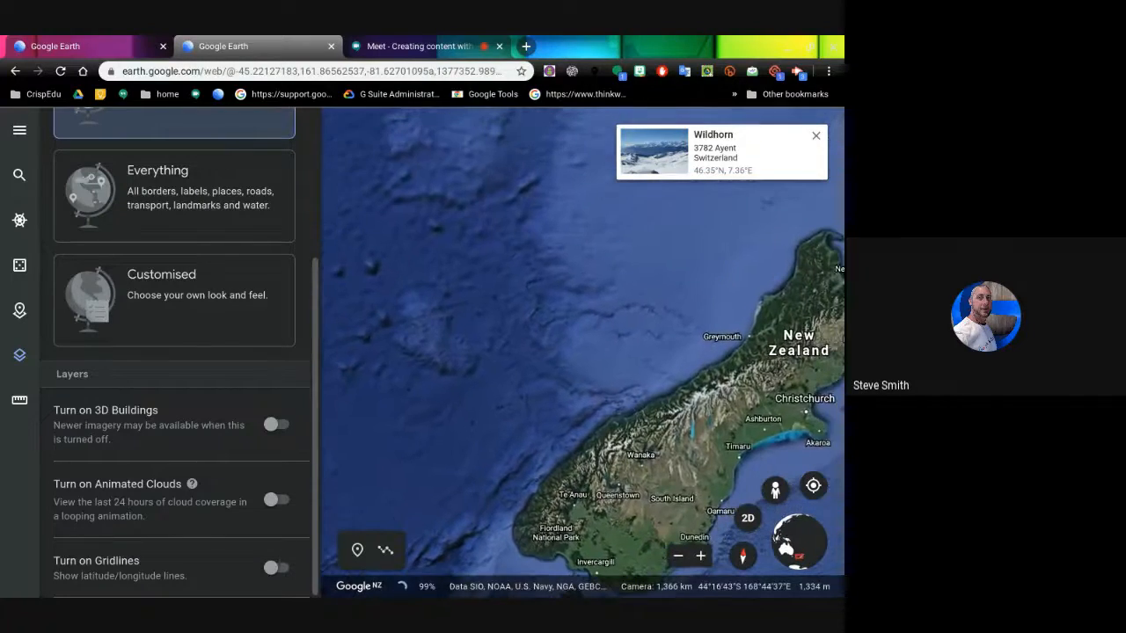
- Zoom onto the Riccarton shopping mall in Christchurch and switch on 3D Buildings
left_click_drag(621, 438, 466, 450)
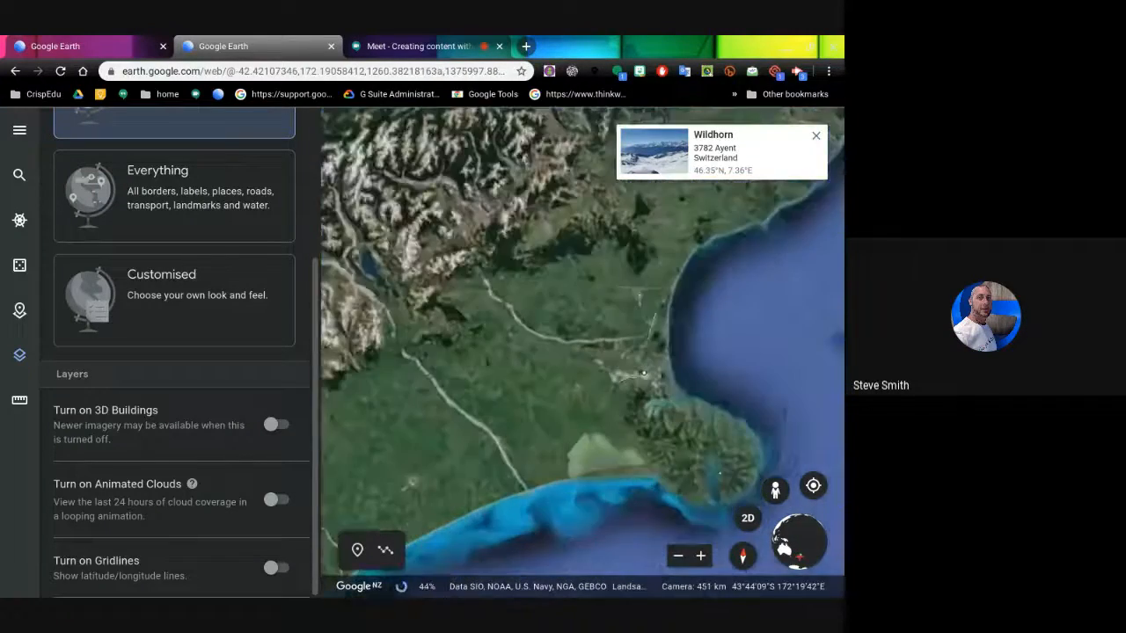
left_click_drag(738, 409, 565, 475)
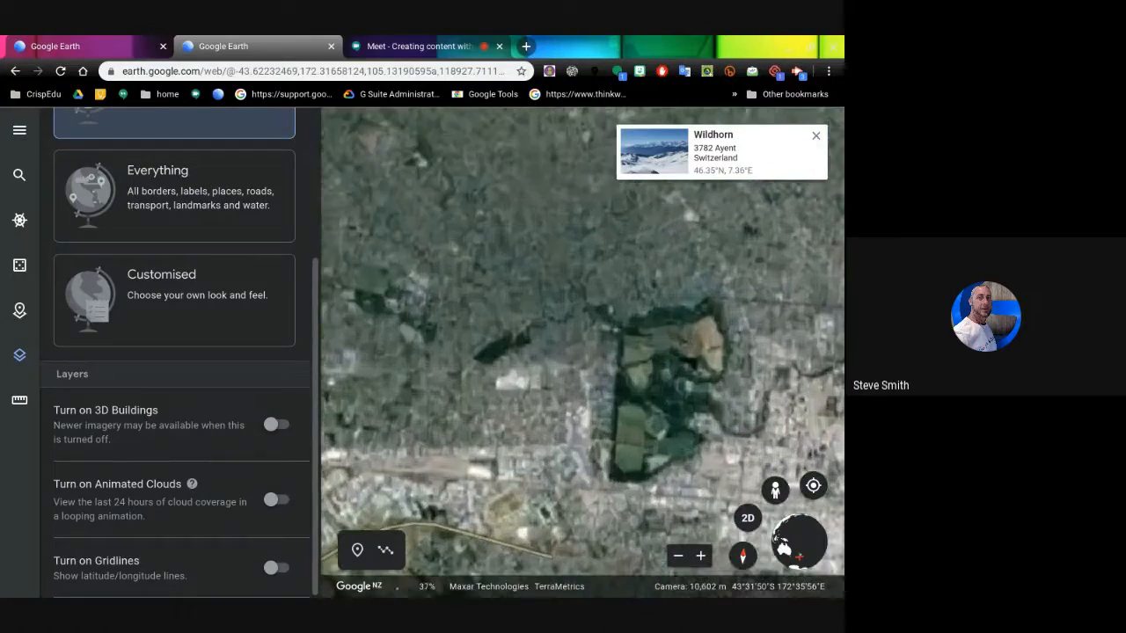
scroll(526, 373, "up", 5)
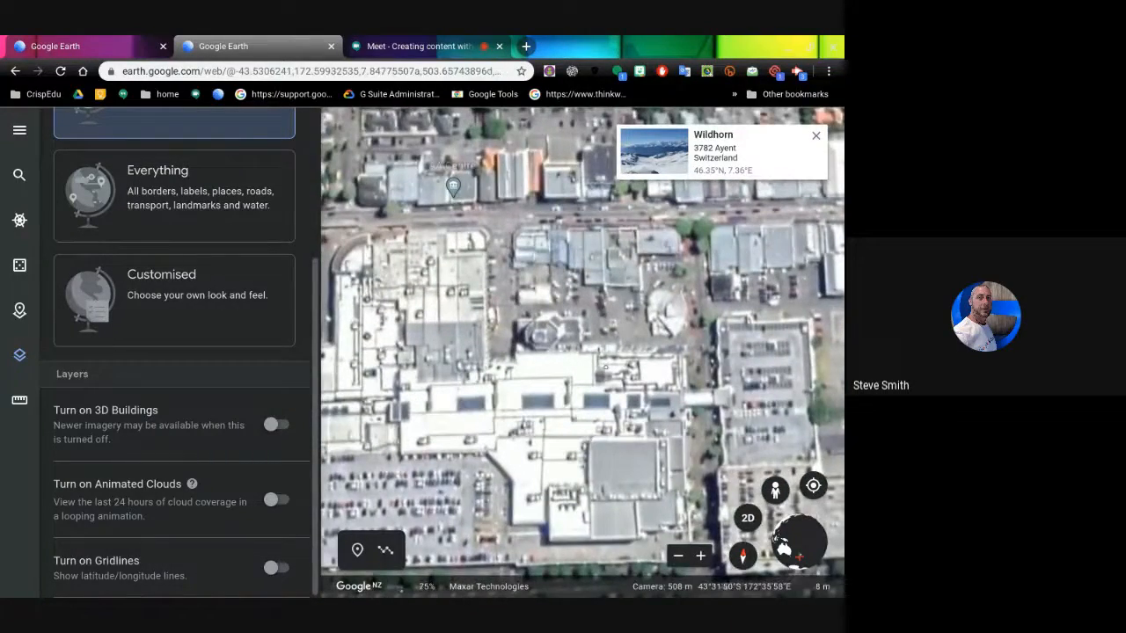
left_click_drag(605, 366, 620, 317)
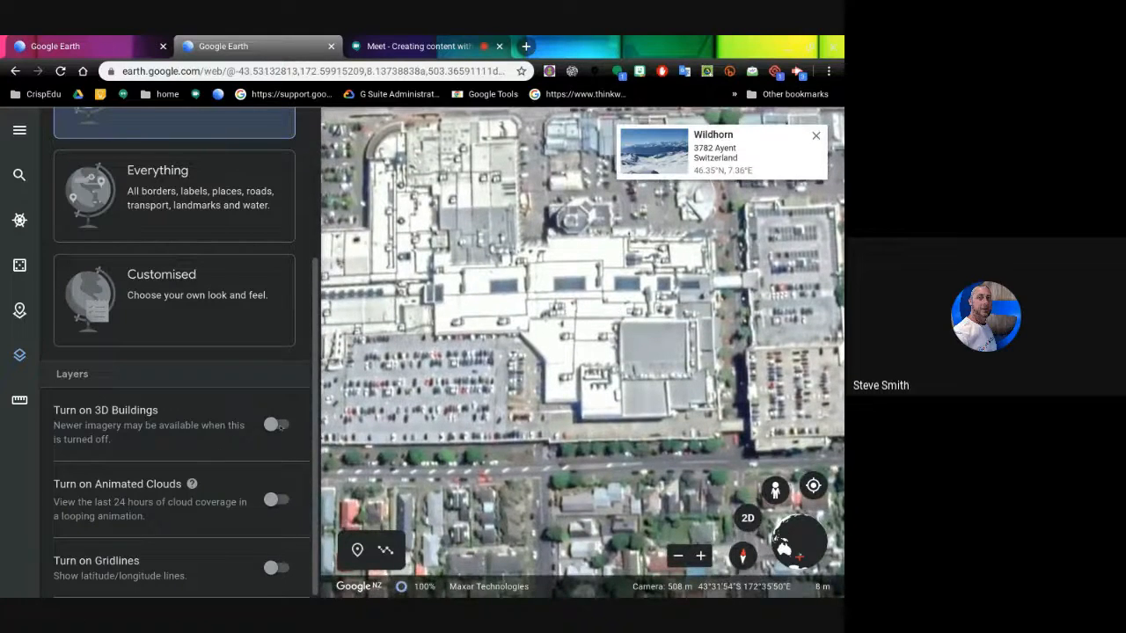
left_click(275, 425)
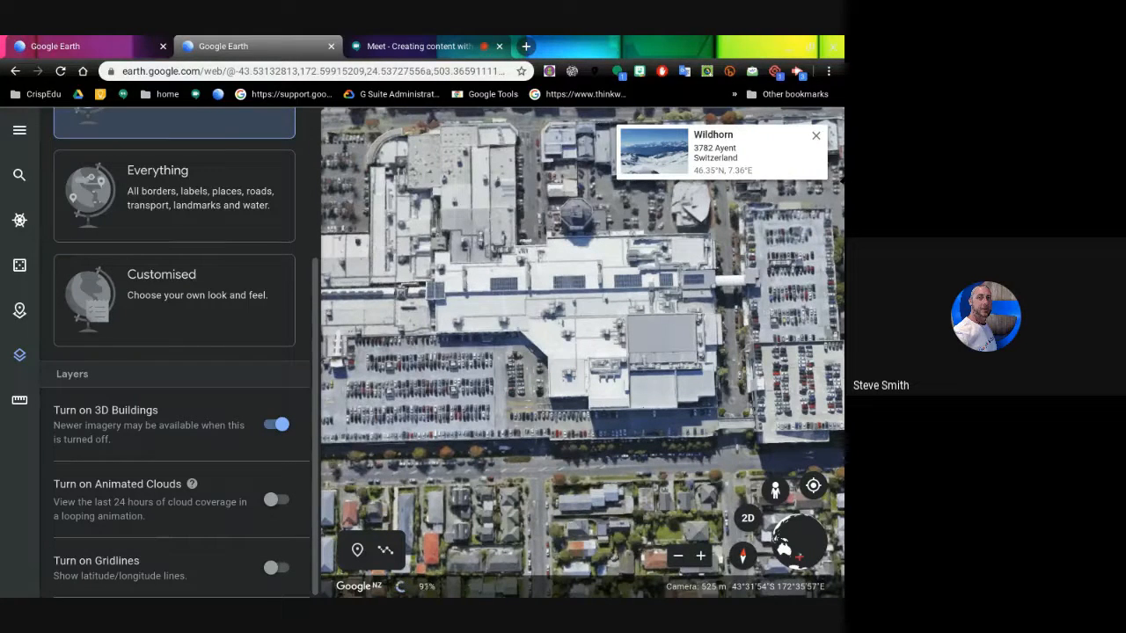
- Look over the nearby residential streets, turn 3D Buildings off, and return to the mall and car park
scroll(176, 352, "up", 3)
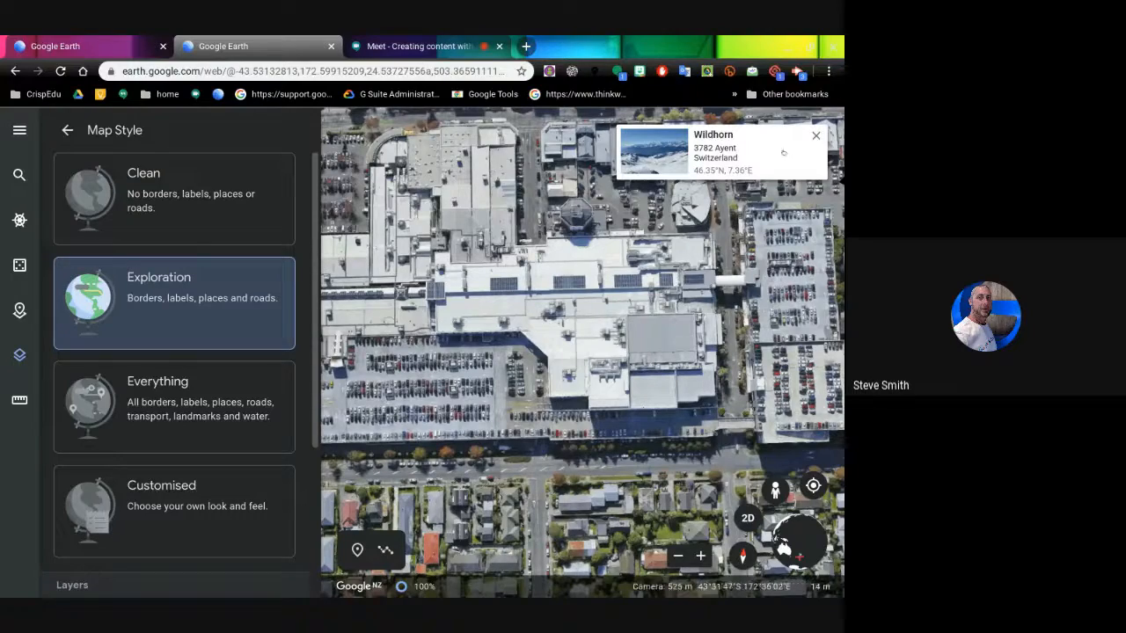
left_click_drag(716, 322, 528, 123)
left_click_drag(577, 267, 568, 251)
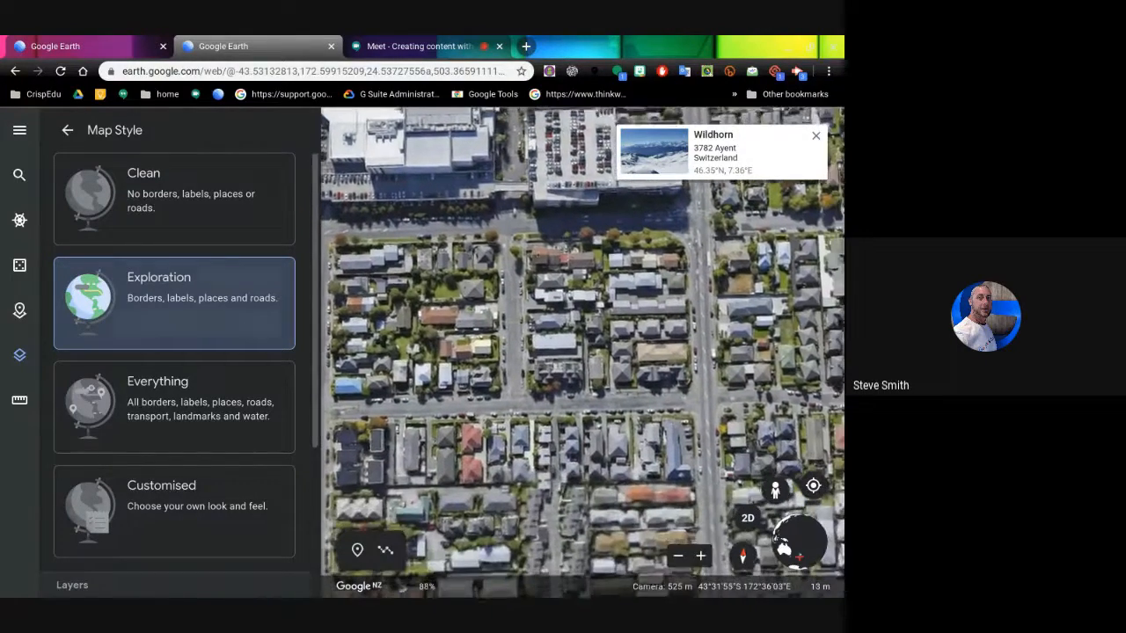
scroll(220, 352, "down", 1)
scroll(299, 505, "down", 2)
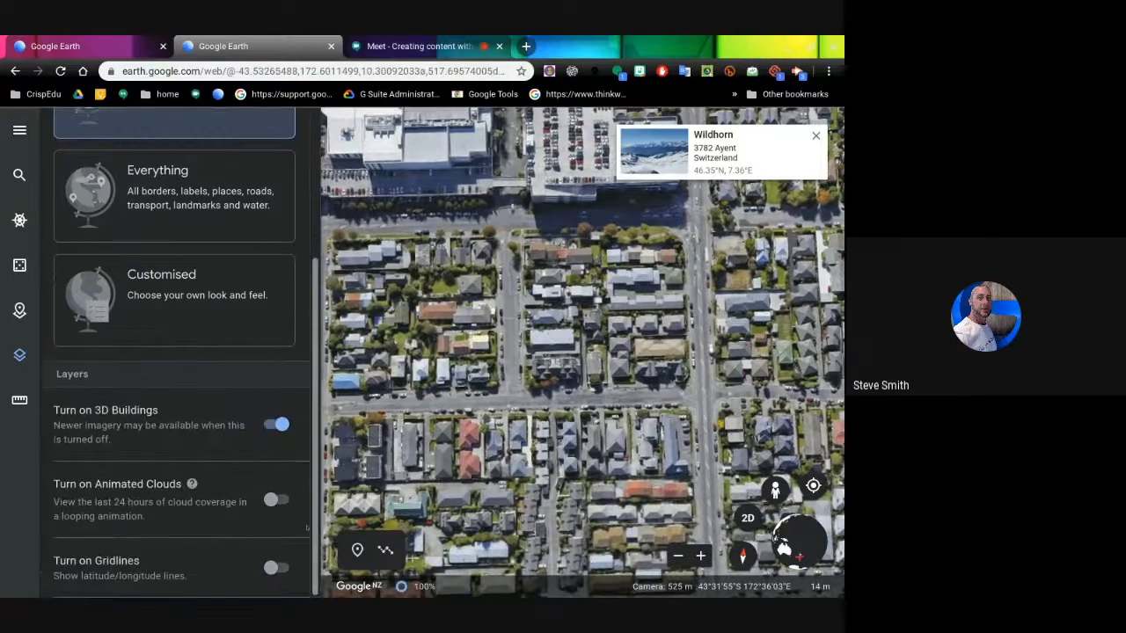
left_click(276, 424)
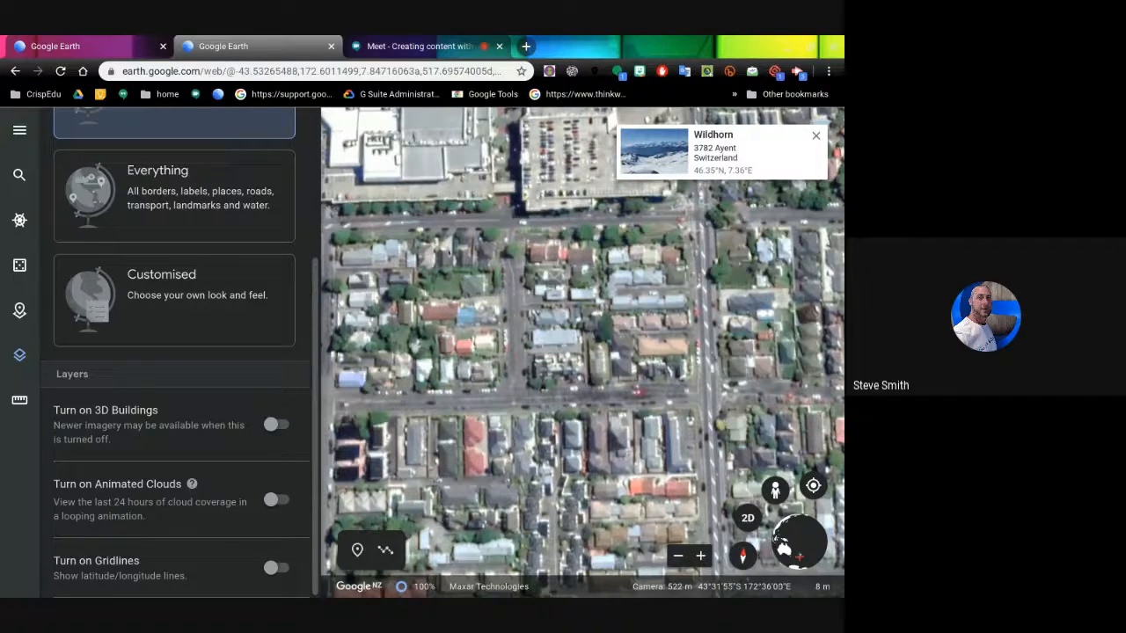
left_click_drag(631, 389, 647, 556)
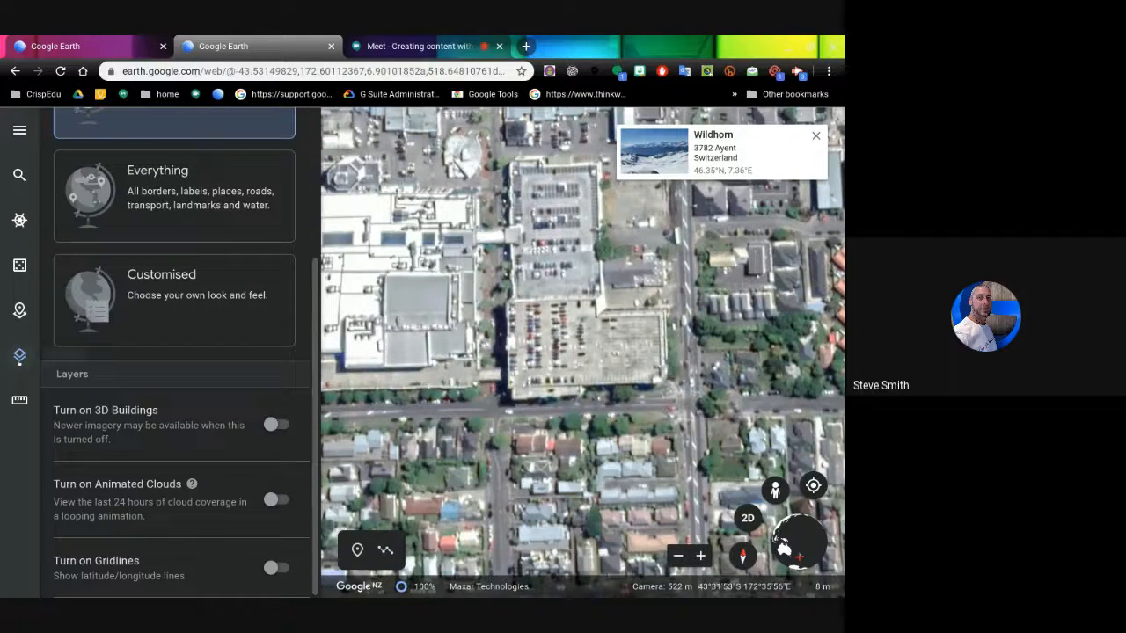
scroll(231, 312, "up", 3)
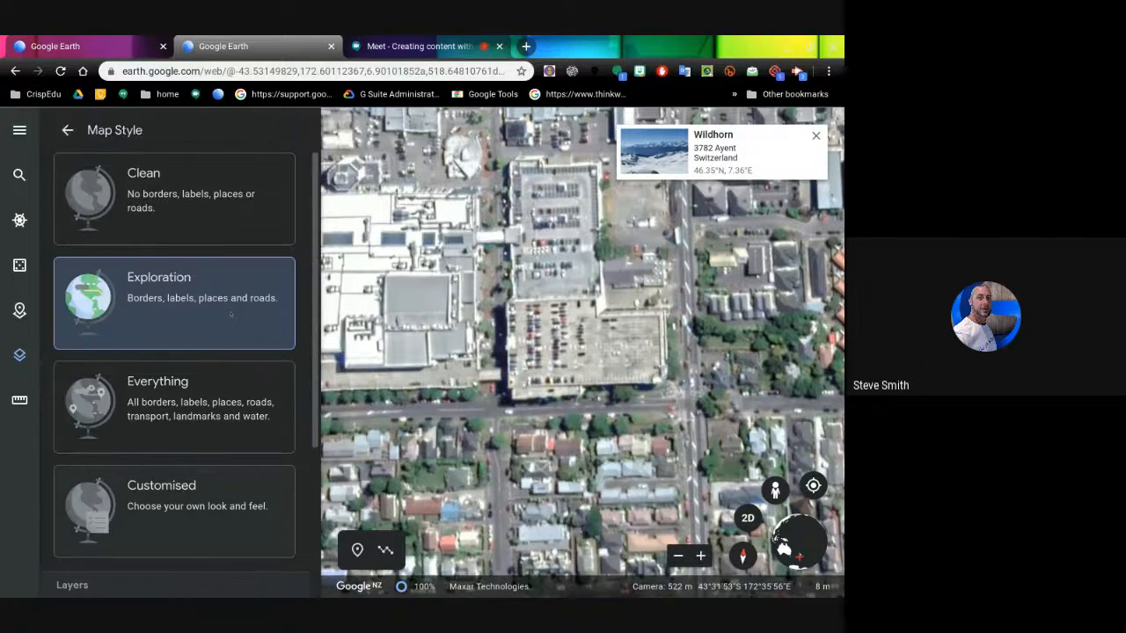
scroll(230, 313, "down", 3)
scroll(230, 312, "up", 3)
- Measure the road beside the mall as 254.24 m and bring up the distance units list
left_click(67, 130)
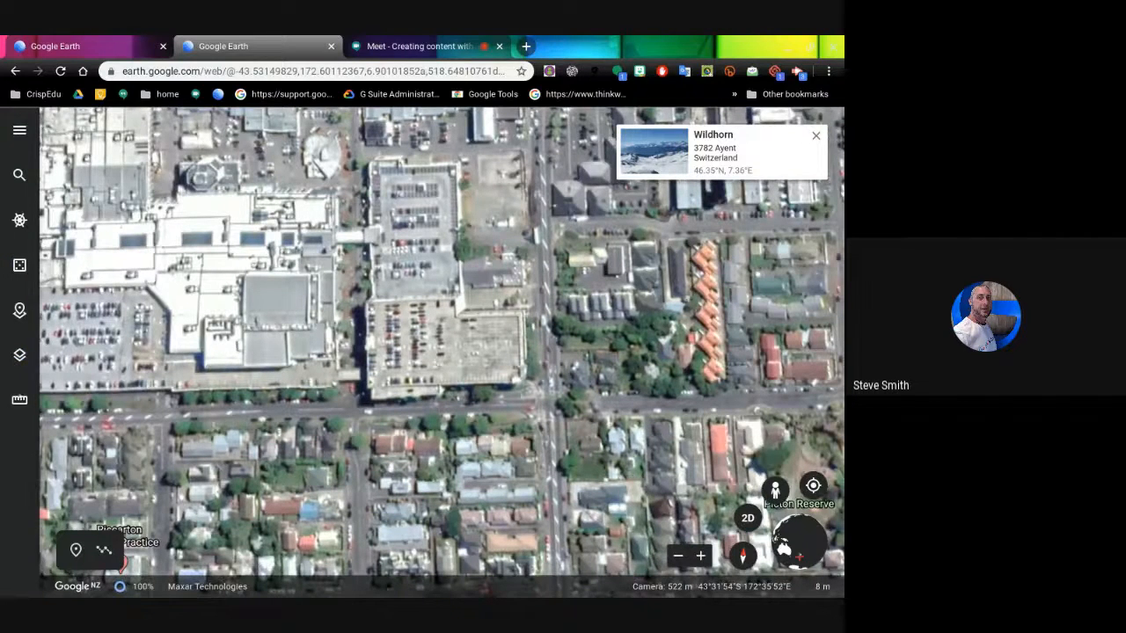
left_click(19, 400)
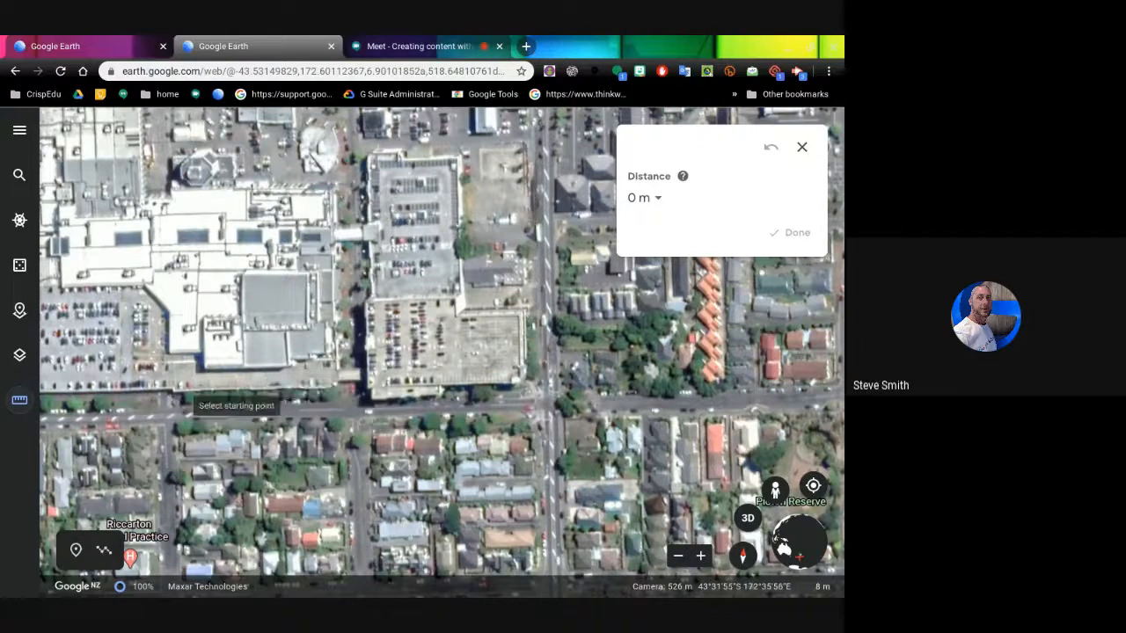
left_click(167, 415)
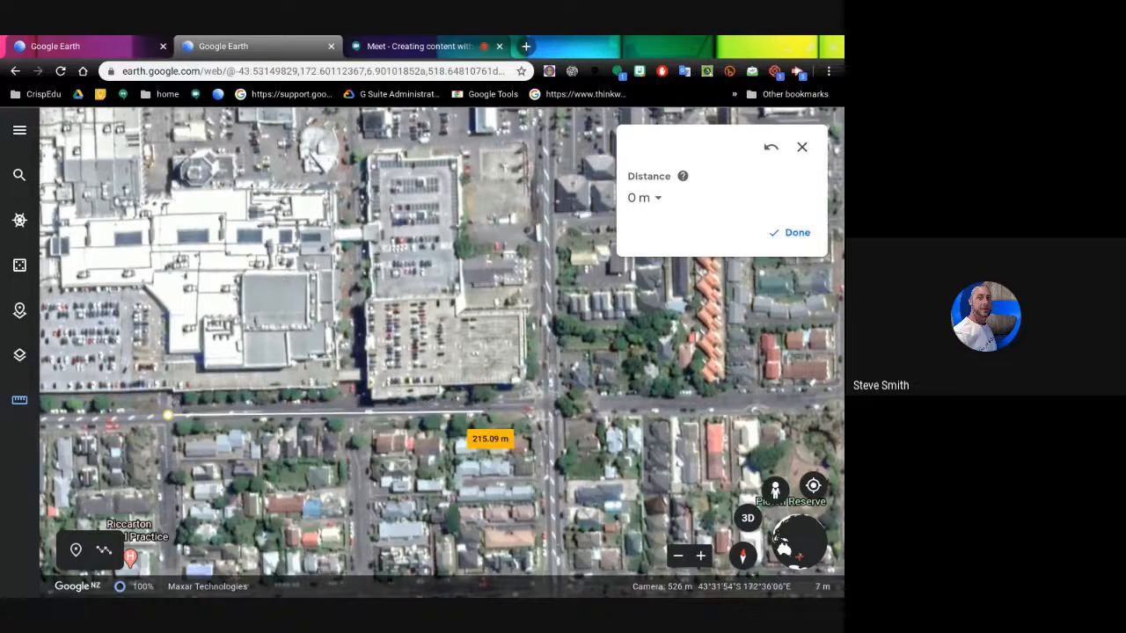
left_click(549, 405)
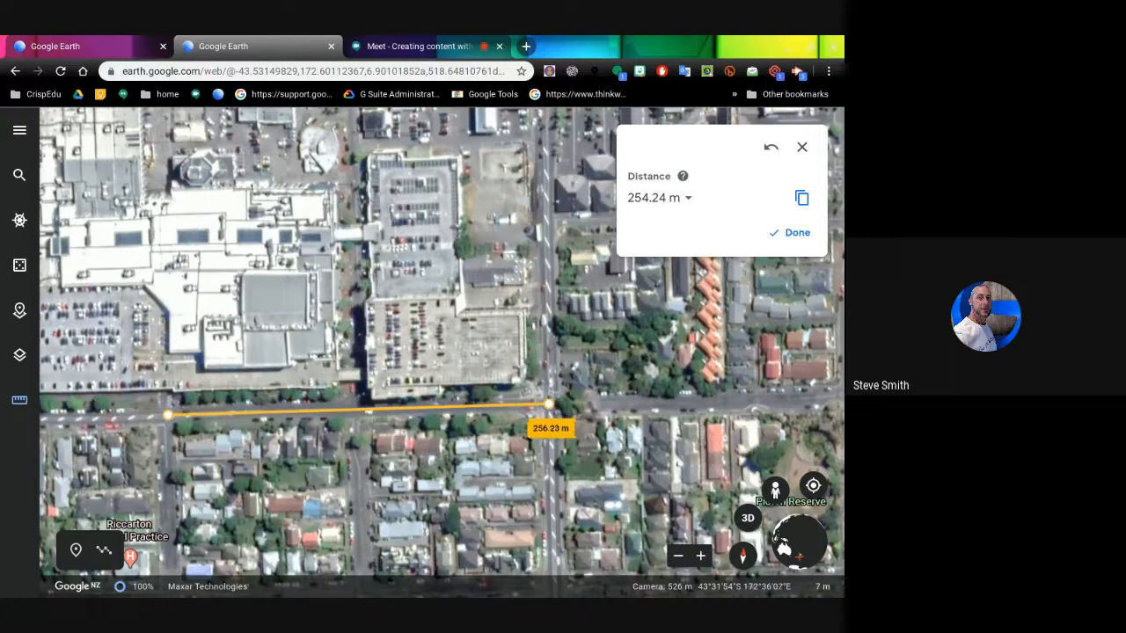
left_click(547, 406)
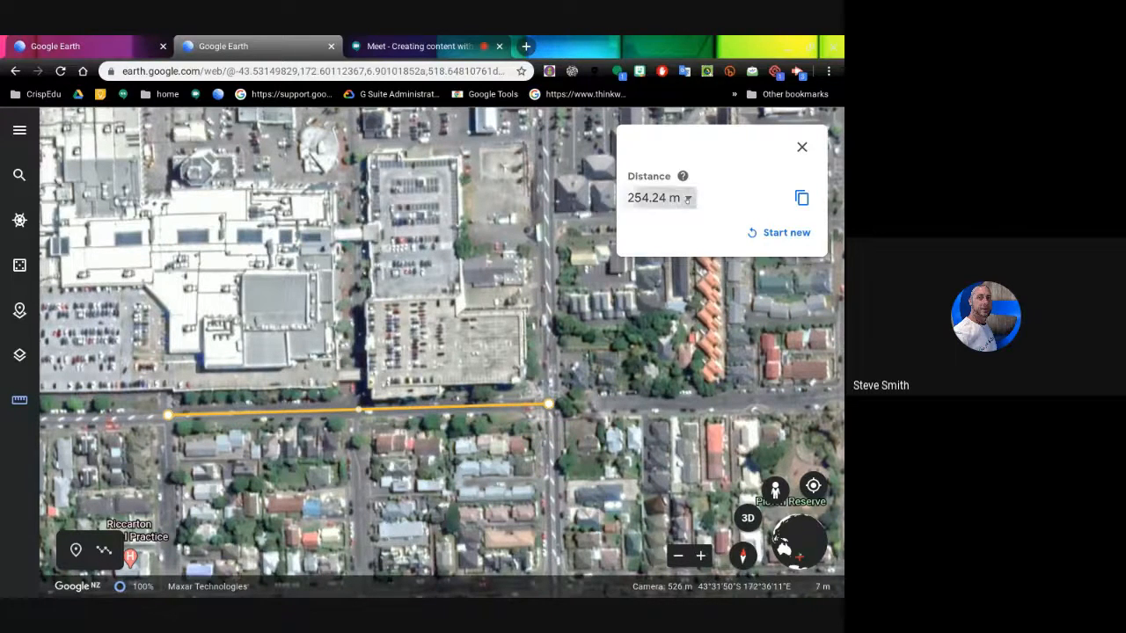
left_click(688, 199)
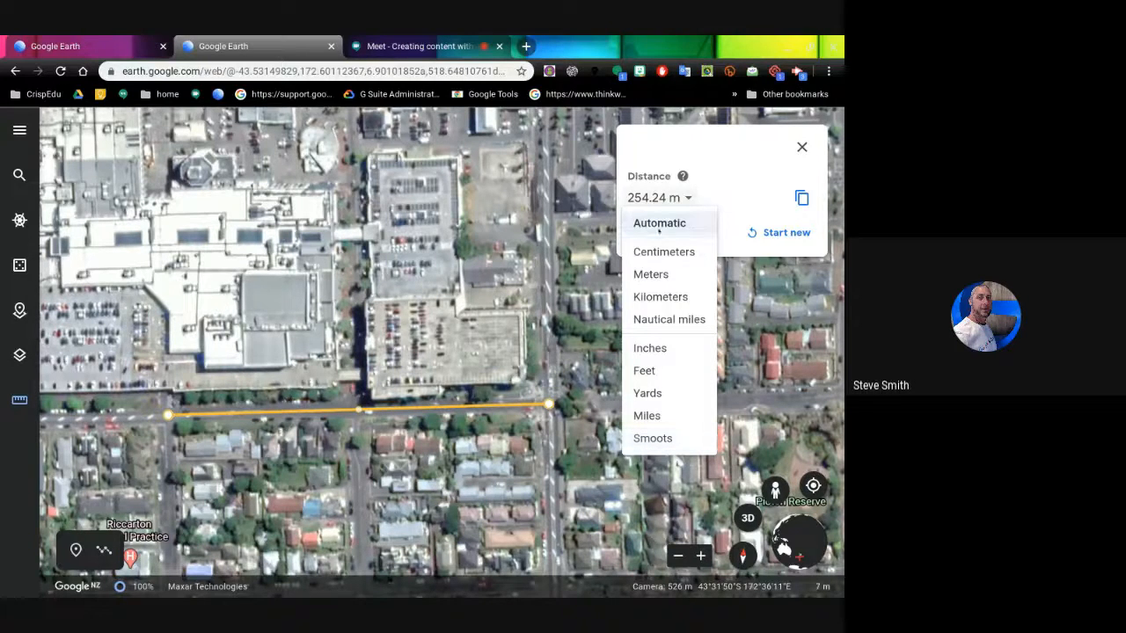
- Keep the distance in meters and bring the block south of the mall into view
left_click(651, 274)
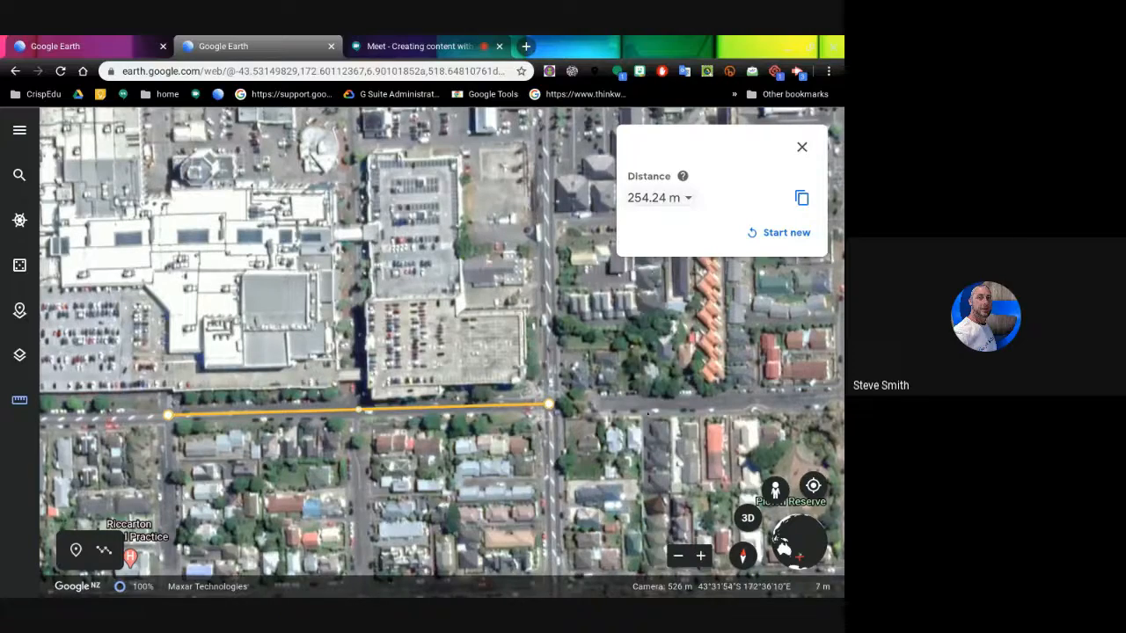
scroll(600, 460, "up", 3)
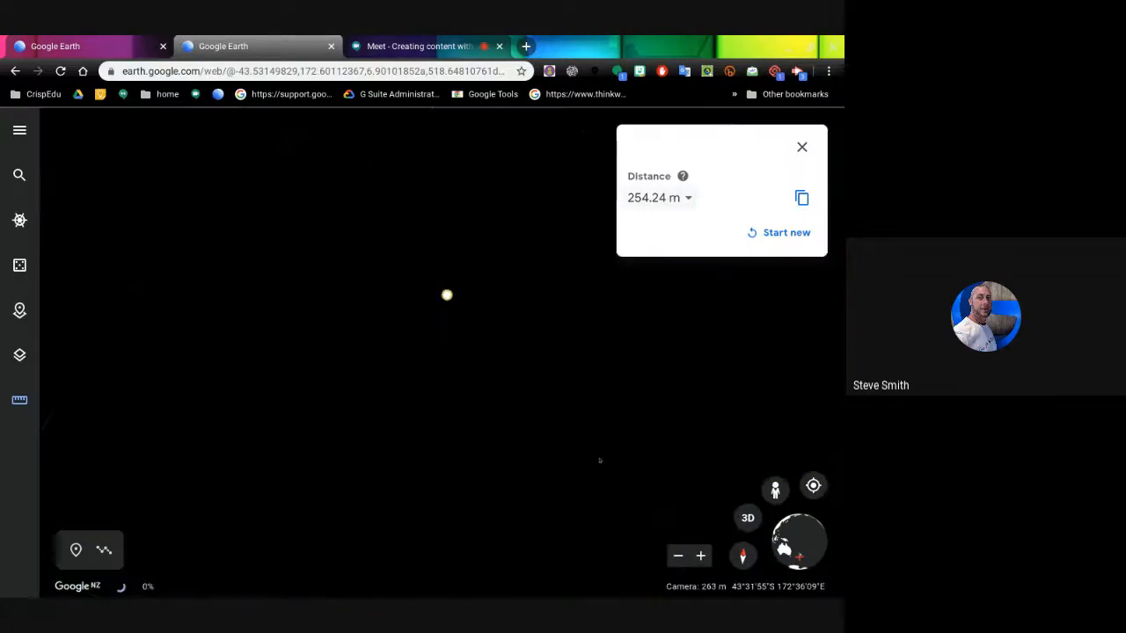
scroll(600, 460, "down", 3)
scroll(599, 460, "down", 3)
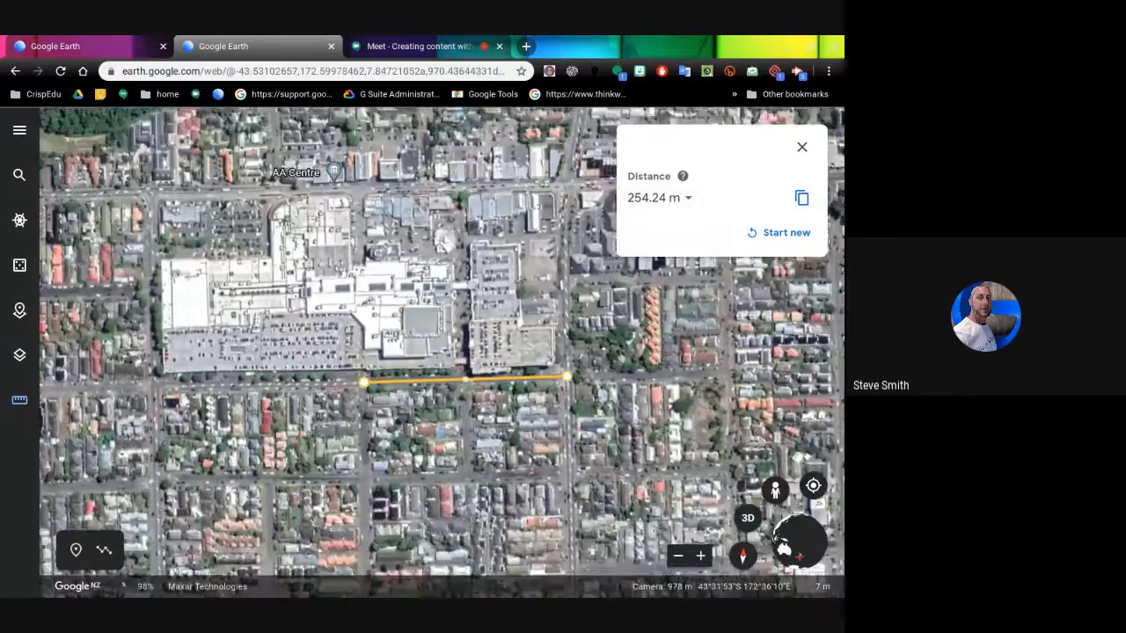
left_click_drag(600, 460, 531, 343)
- Outline the block's four corners as a closed shape (749.78 m perimeter, 30,636.08 m² area), then clear it
left_click(753, 234)
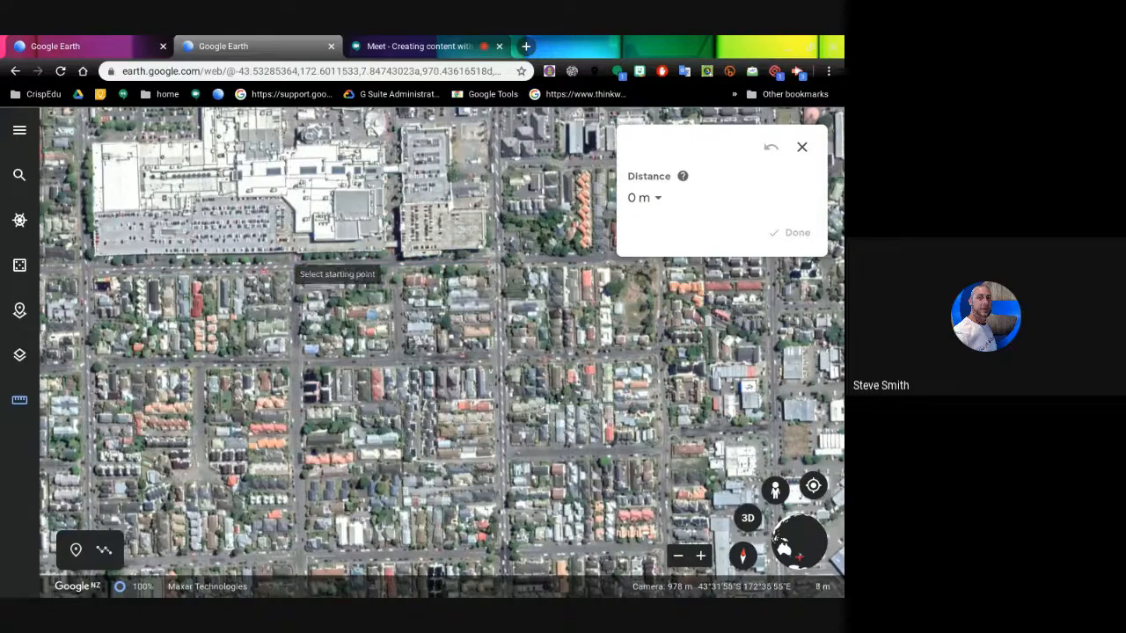
left_click(293, 264)
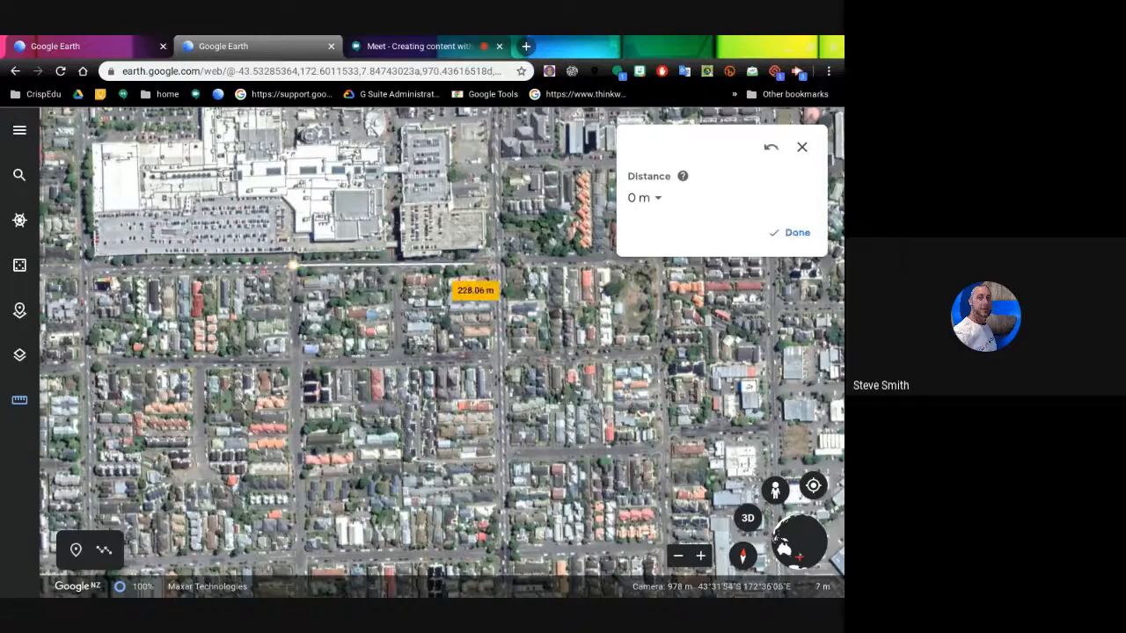
left_click(497, 261)
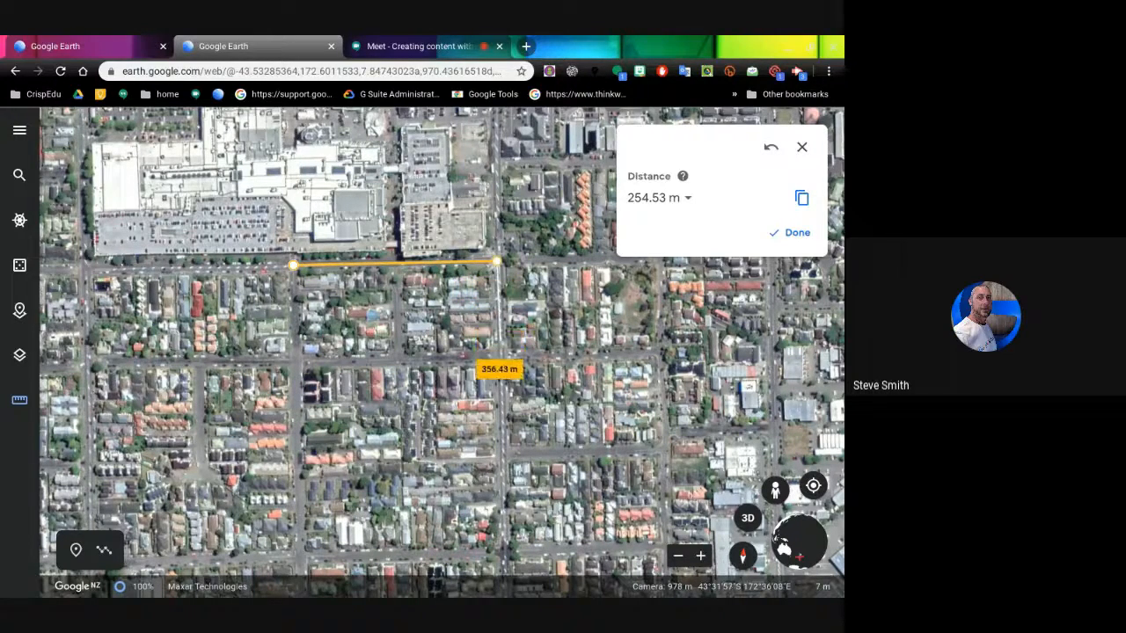
left_click(497, 359)
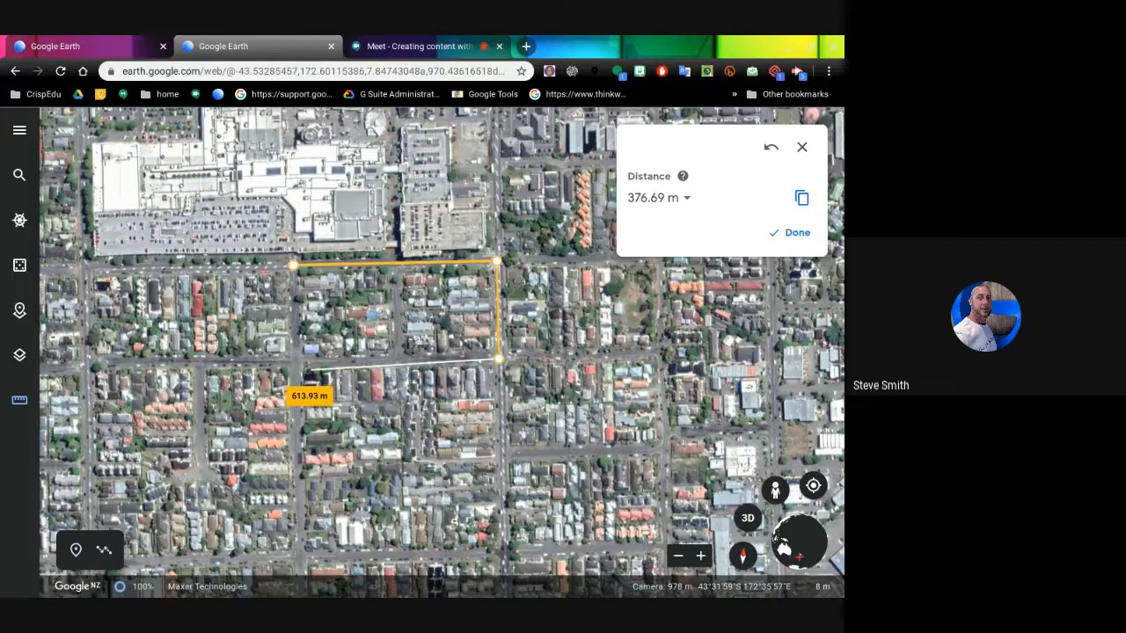
left_click(297, 361)
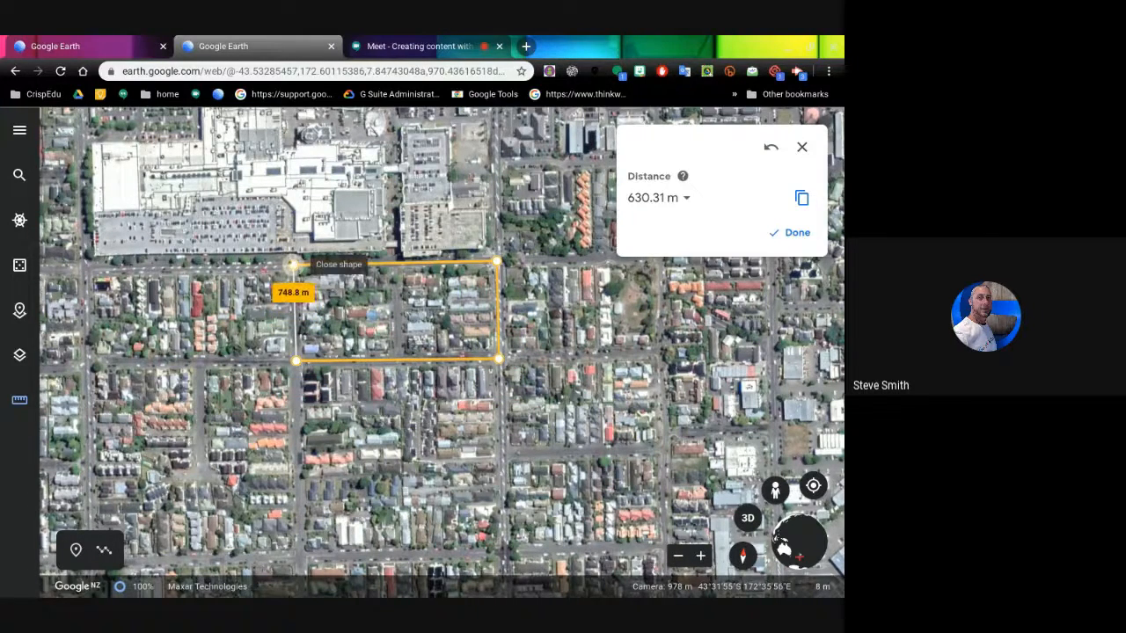
left_click(293, 264)
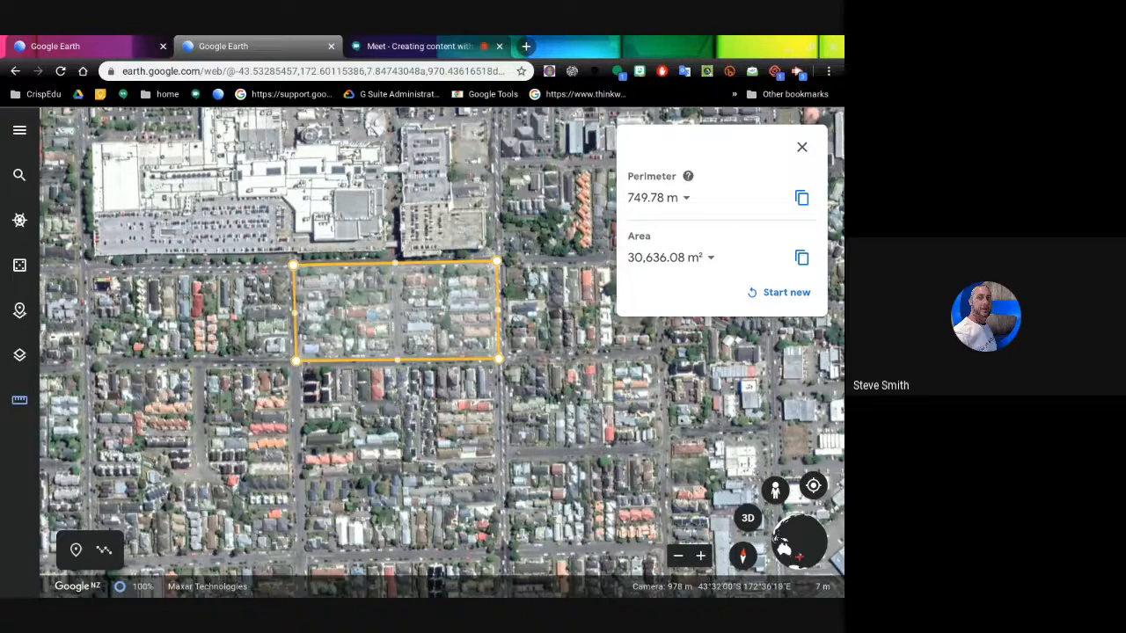
left_click(802, 147)
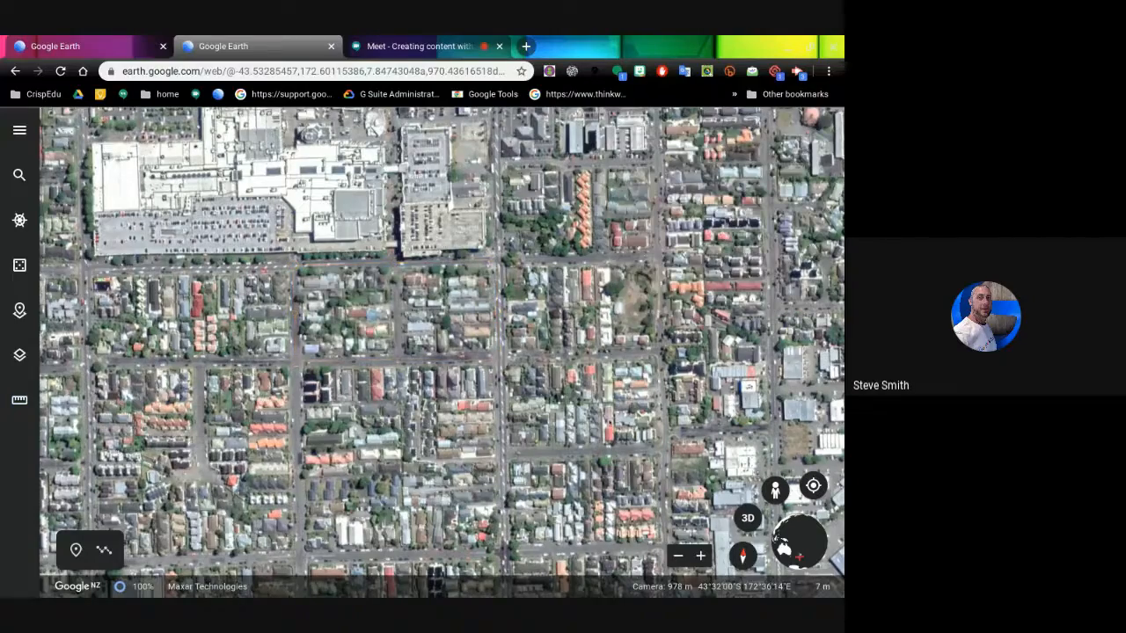
- Zoom out over Riccarton and highlight Christchurch's Street View roads from Avonhead to Hagley Park
scroll(590, 410, "down", 5)
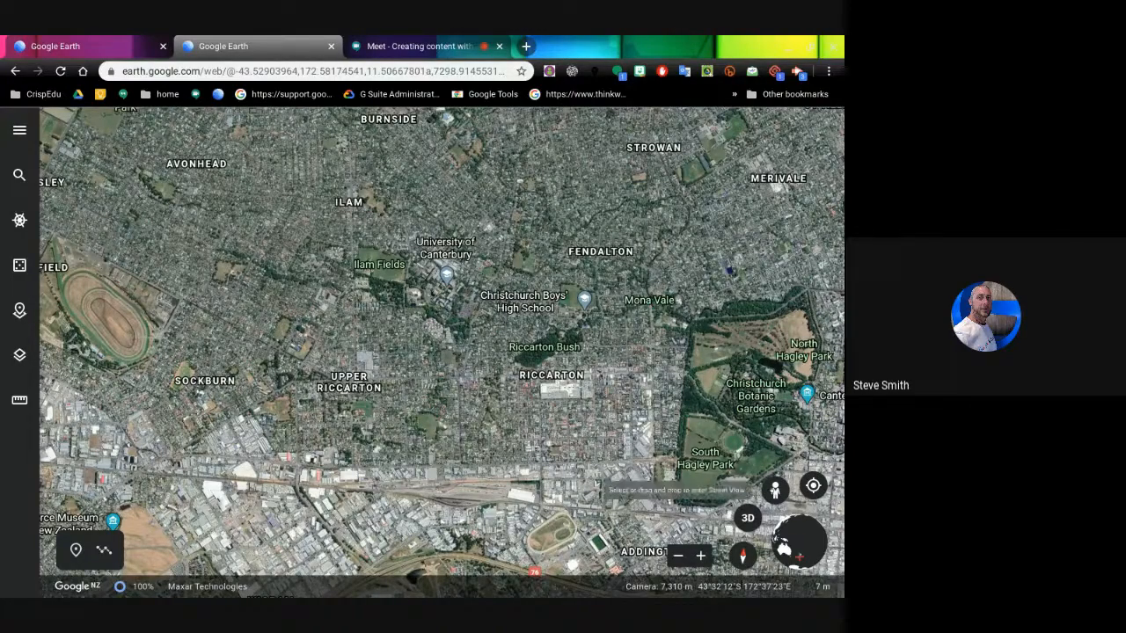
left_click_drag(778, 490, 552, 439)
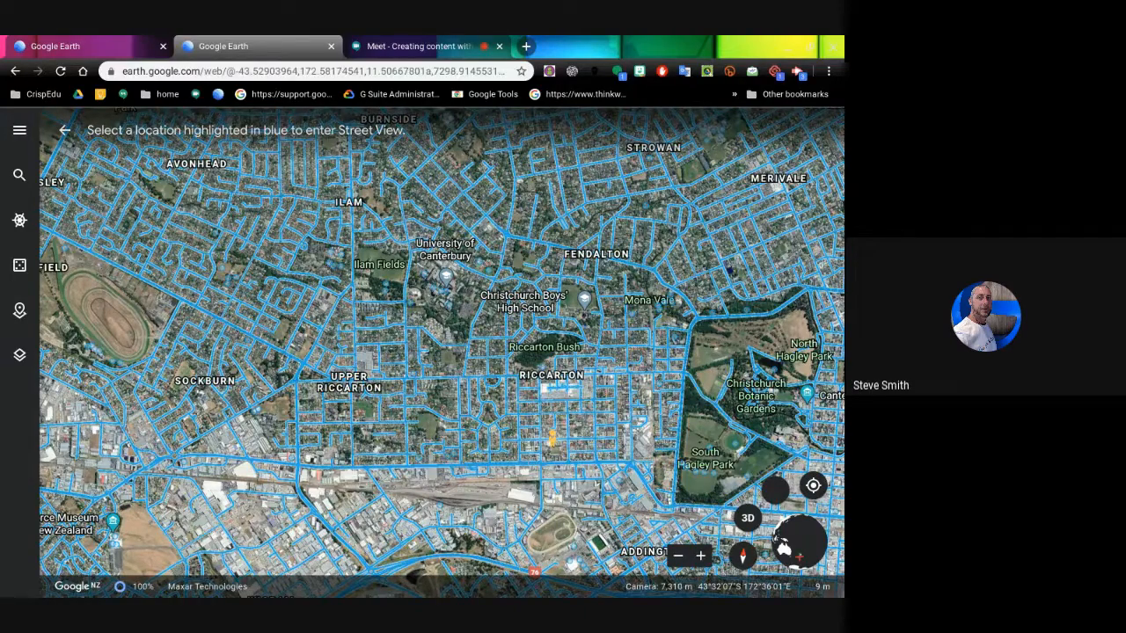
left_click_drag(552, 438, 526, 453)
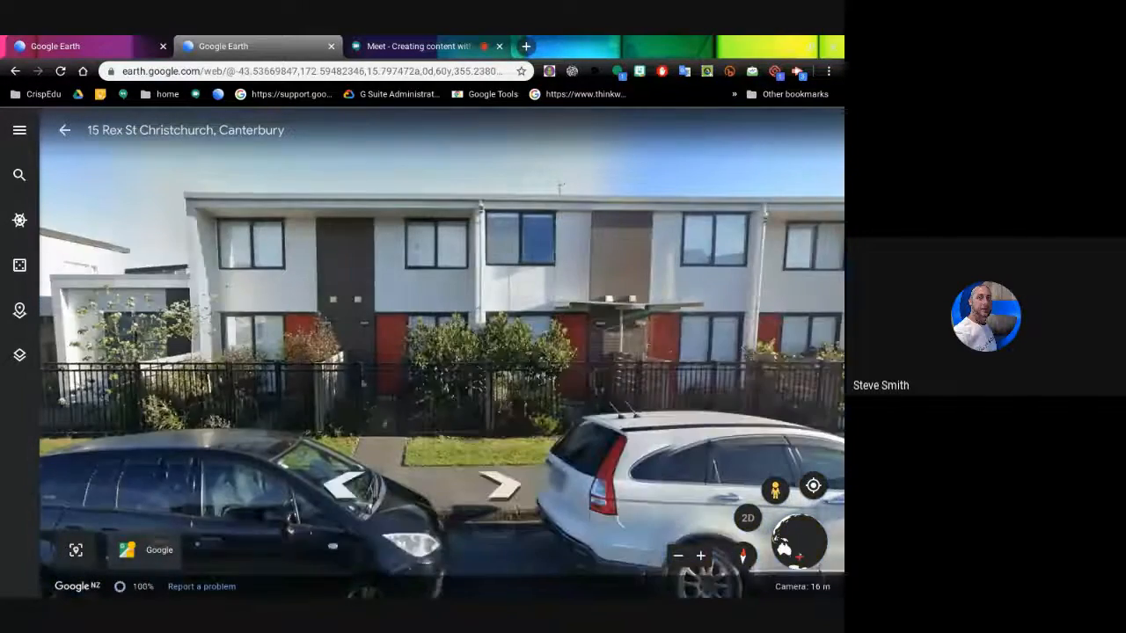
left_click_drag(616, 352, 263, 352)
left_click_drag(616, 343, 402, 335)
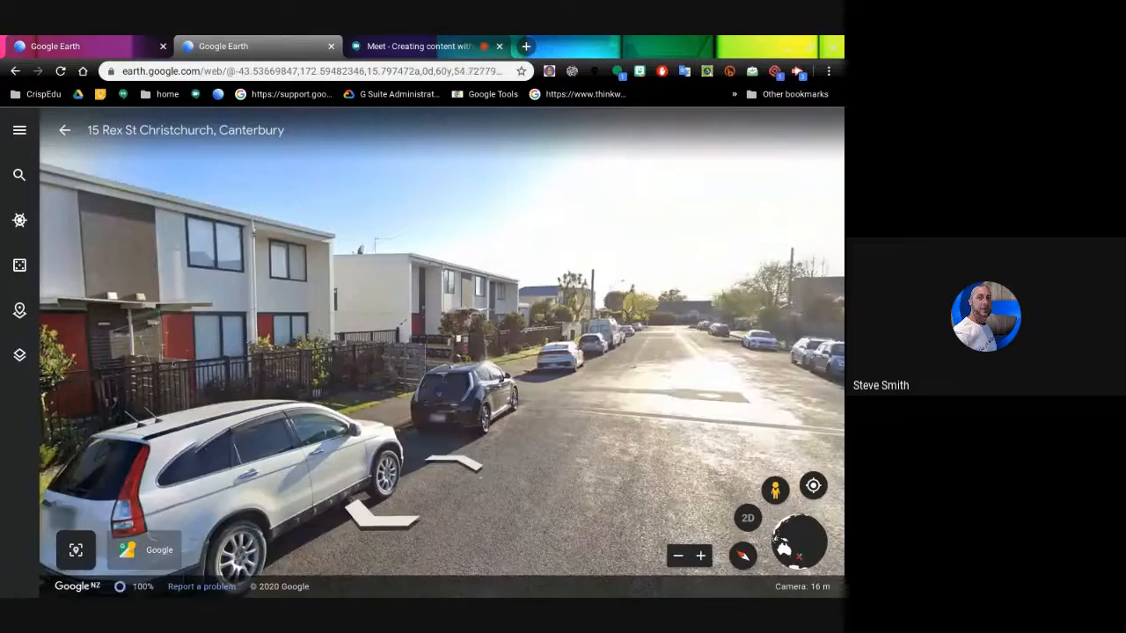
left_click_drag(591, 390, 273, 319)
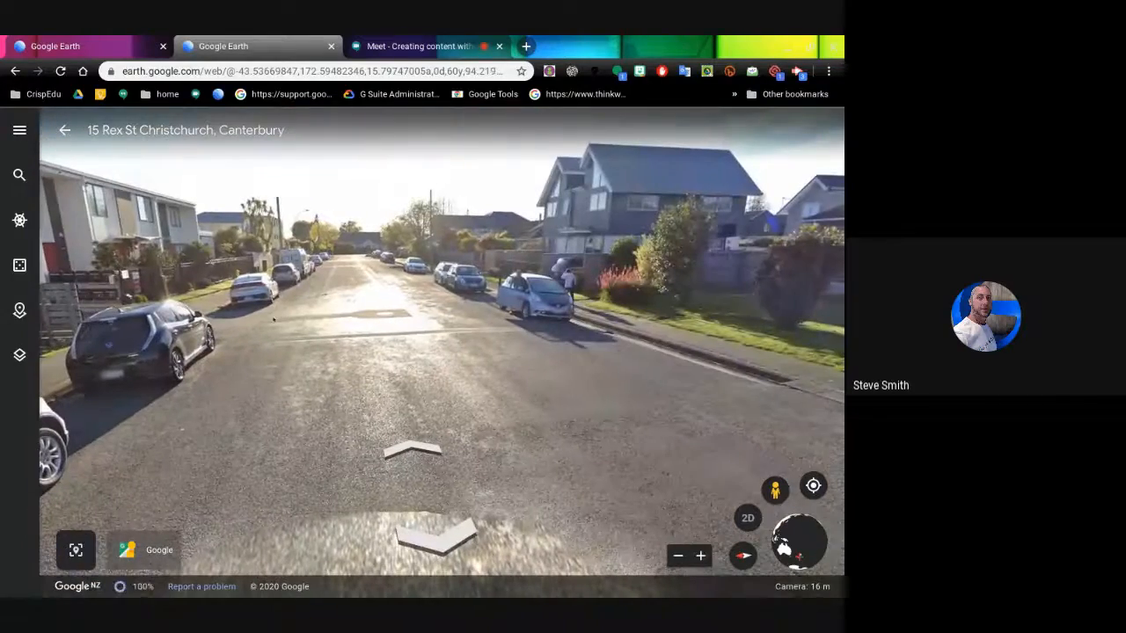
left_click_drag(480, 312, 503, 321)
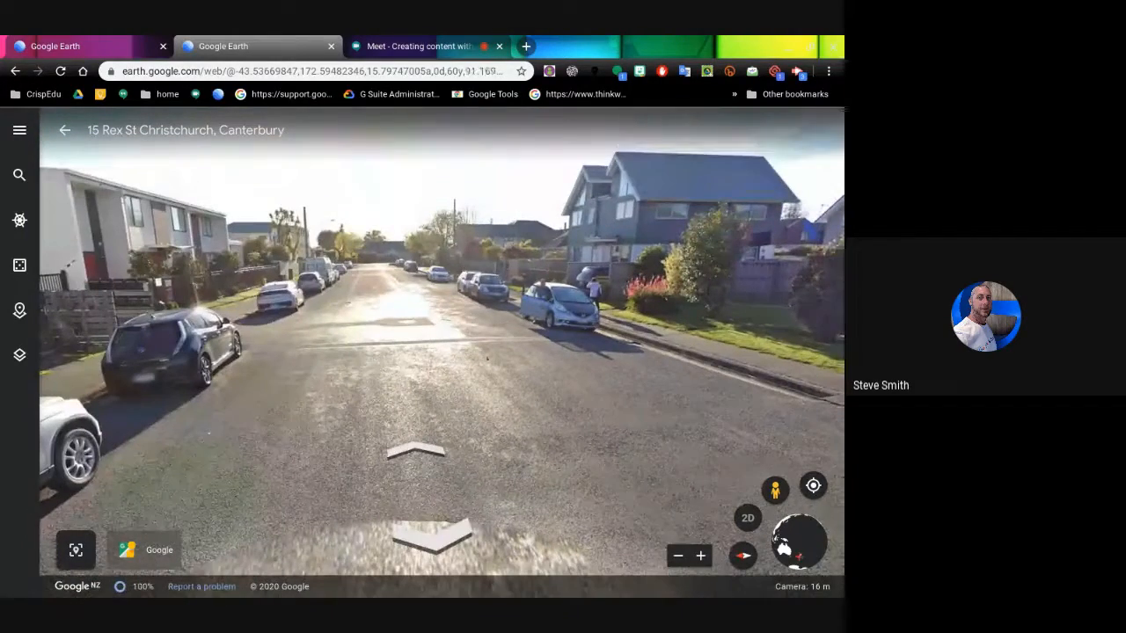
left_click(417, 452)
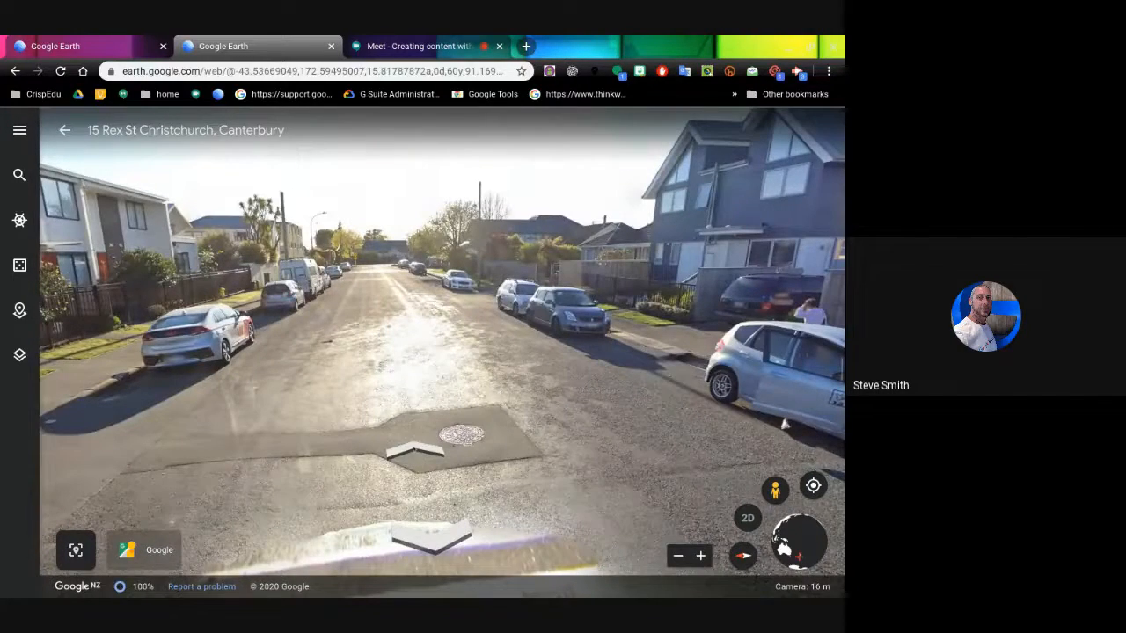
left_click(417, 451)
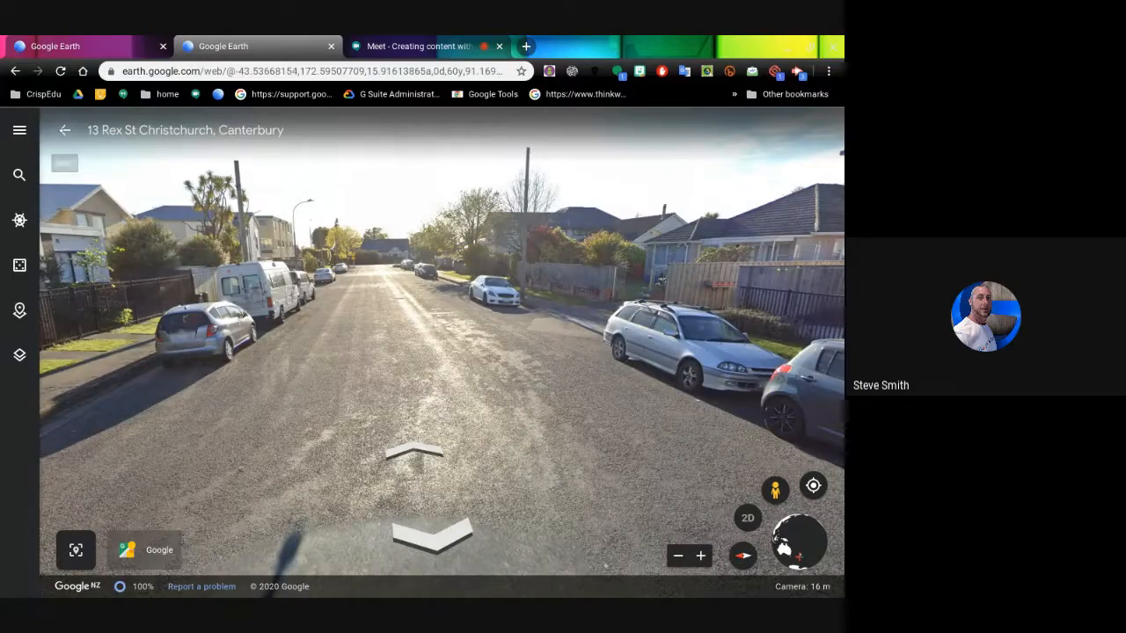
left_click(65, 130)
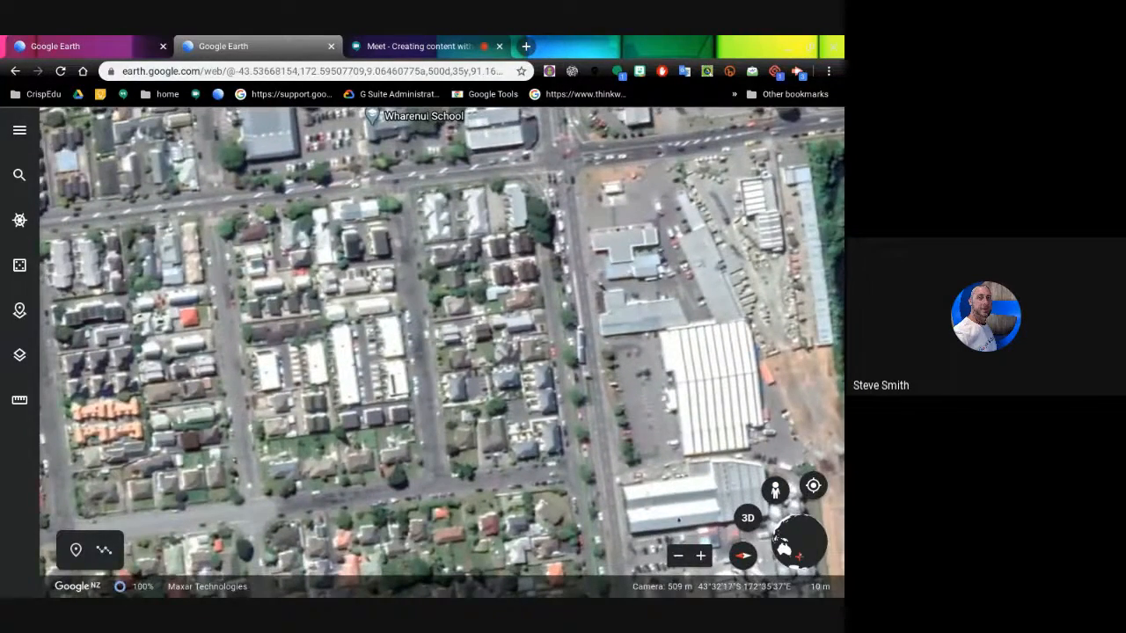
- Tilt the map into 3D perspective and bring up the place search
left_click(750, 524)
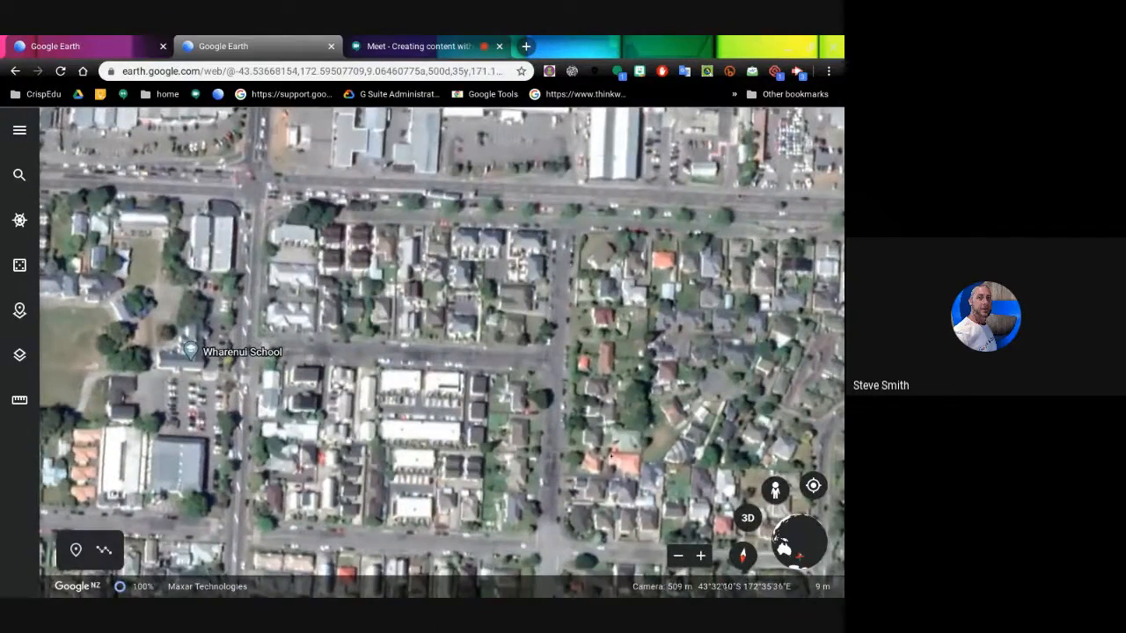
left_click(19, 175)
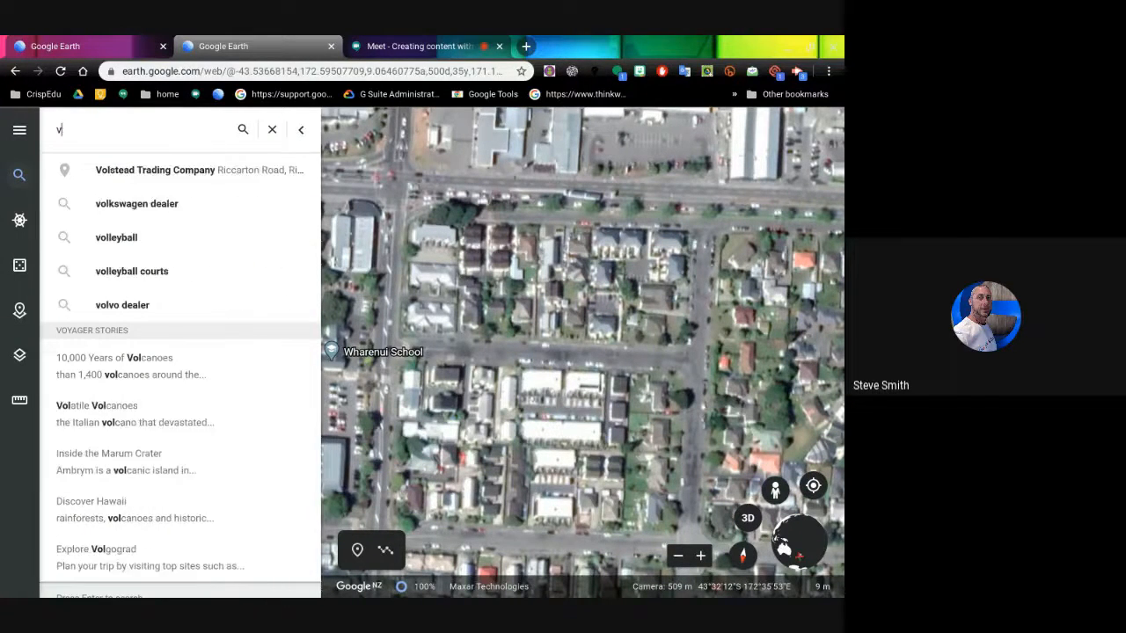
- Search 'ruape' and fly to the Mount Ruapehu suggestion
type("ruap")
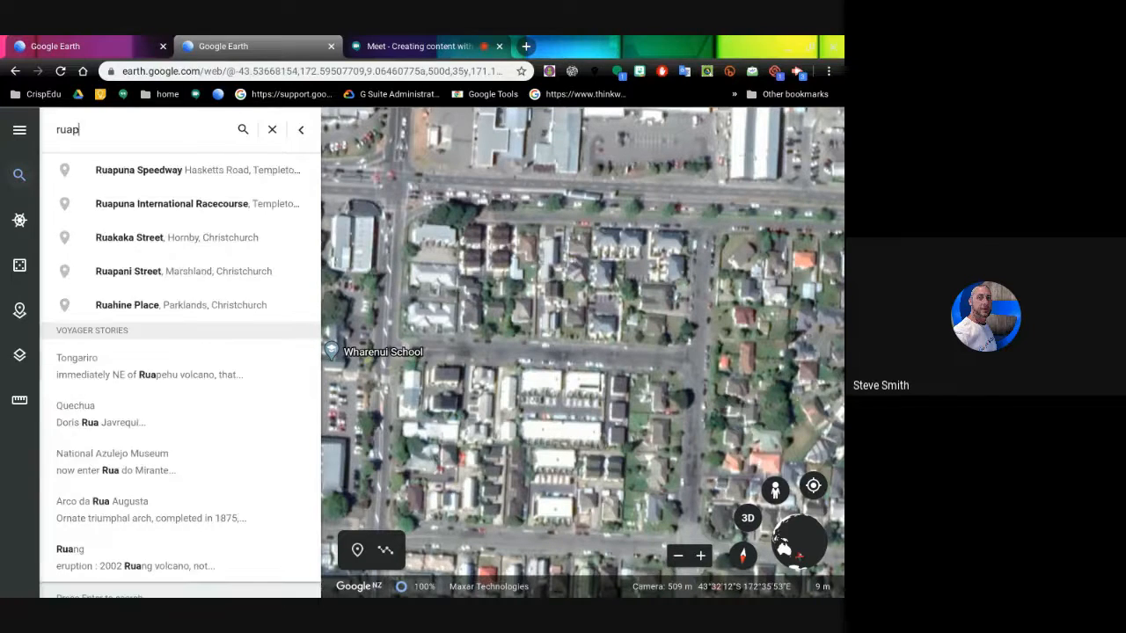
type("ehu")
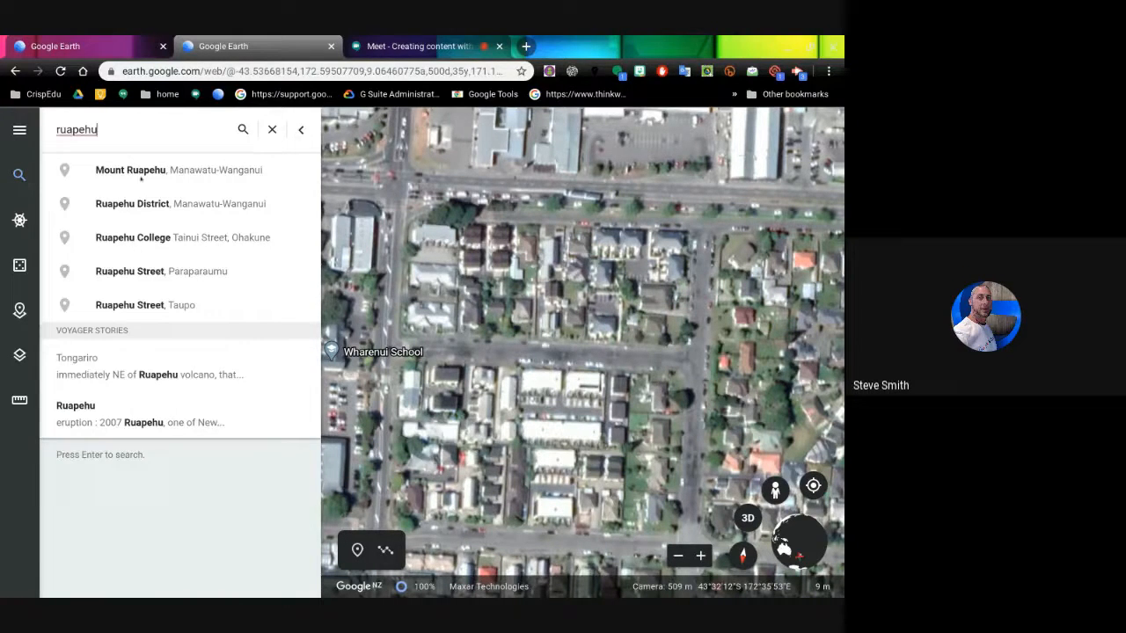
left_click(141, 178)
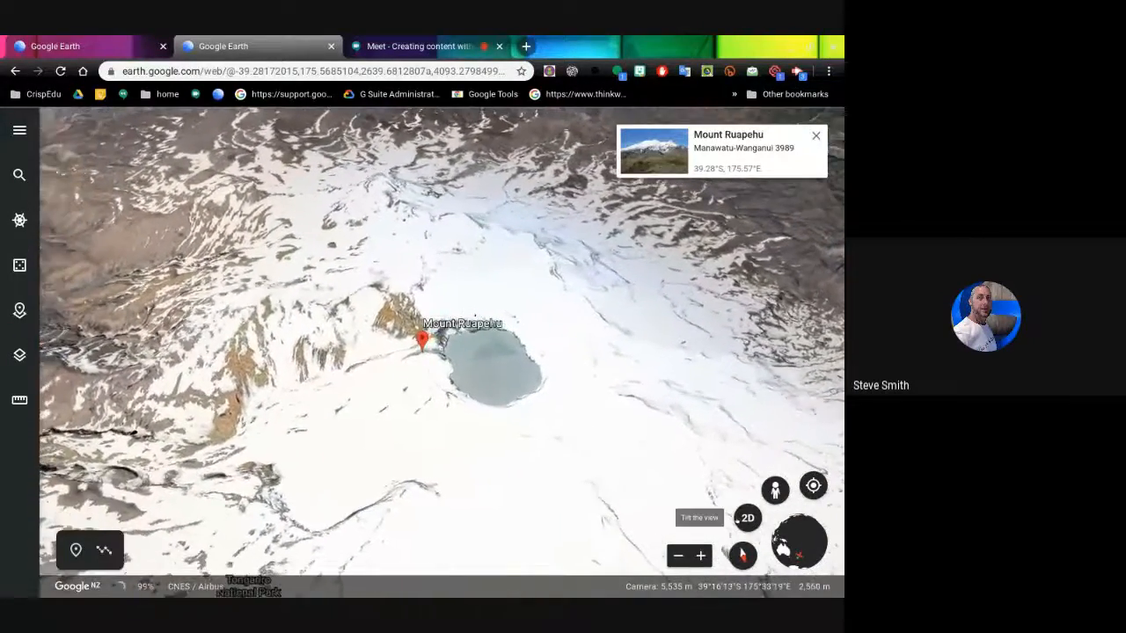
- Pan and rotate the view around Mount Ruapehu's crater lake, then zoom back out toward the globe
left_click_drag(561, 327, 710, 326)
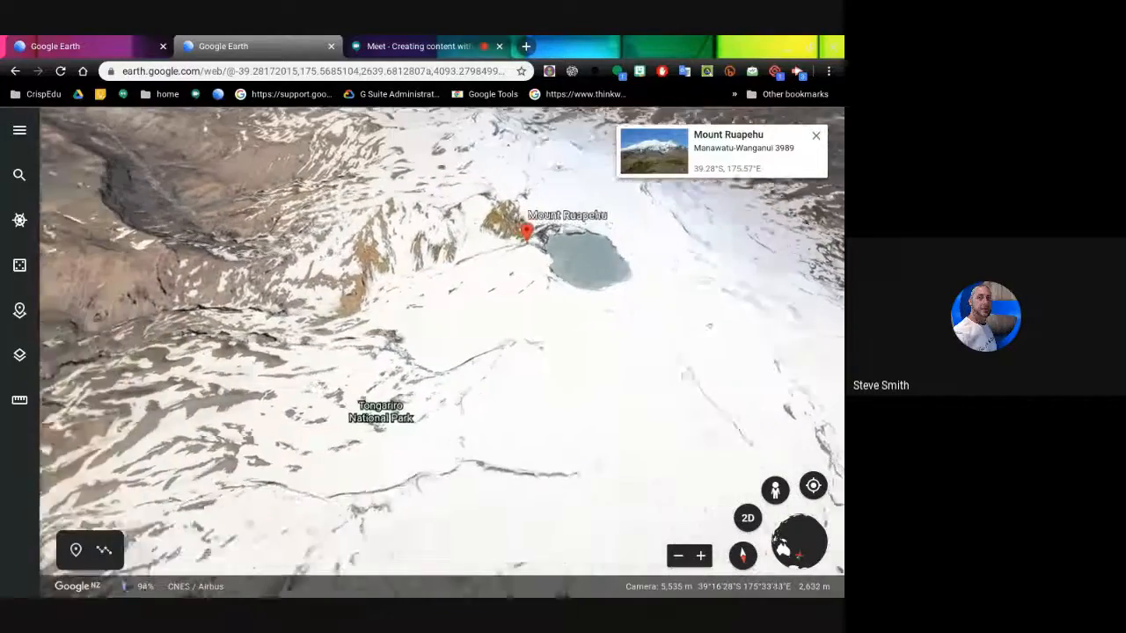
left_click_drag(632, 329, 784, 344)
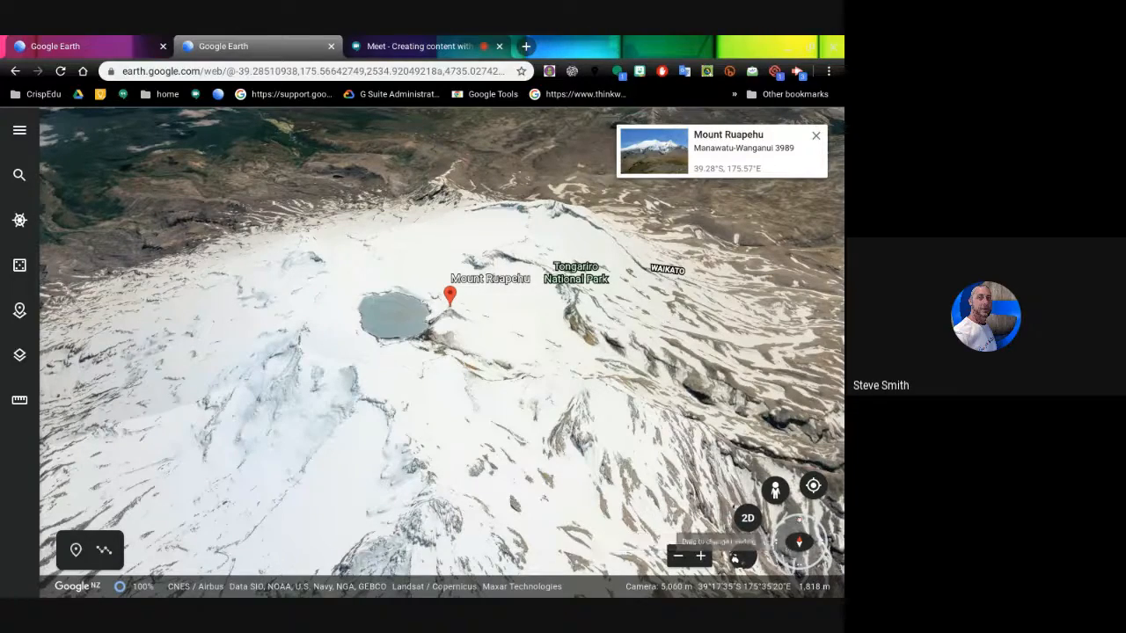
mouse_move(798, 523)
left_mouse_down()
mouse_move(780, 549)
mouse_move(802, 565)
mouse_move(819, 536)
mouse_move(789, 525)
left_mouse_up()
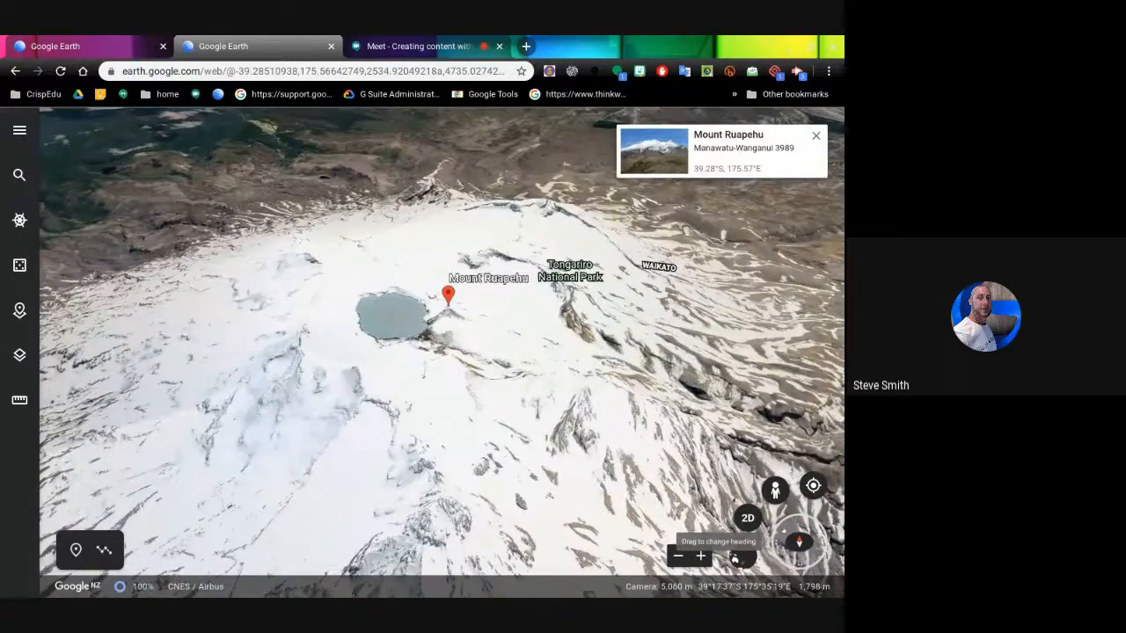
left_click_drag(784, 533, 779, 535)
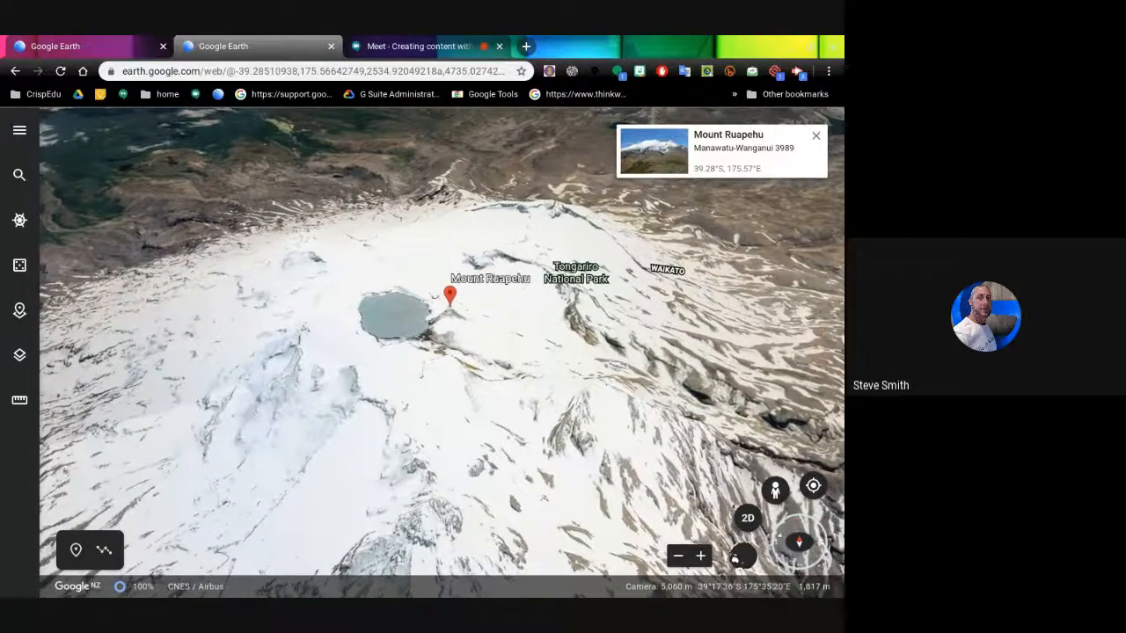
left_click(737, 555)
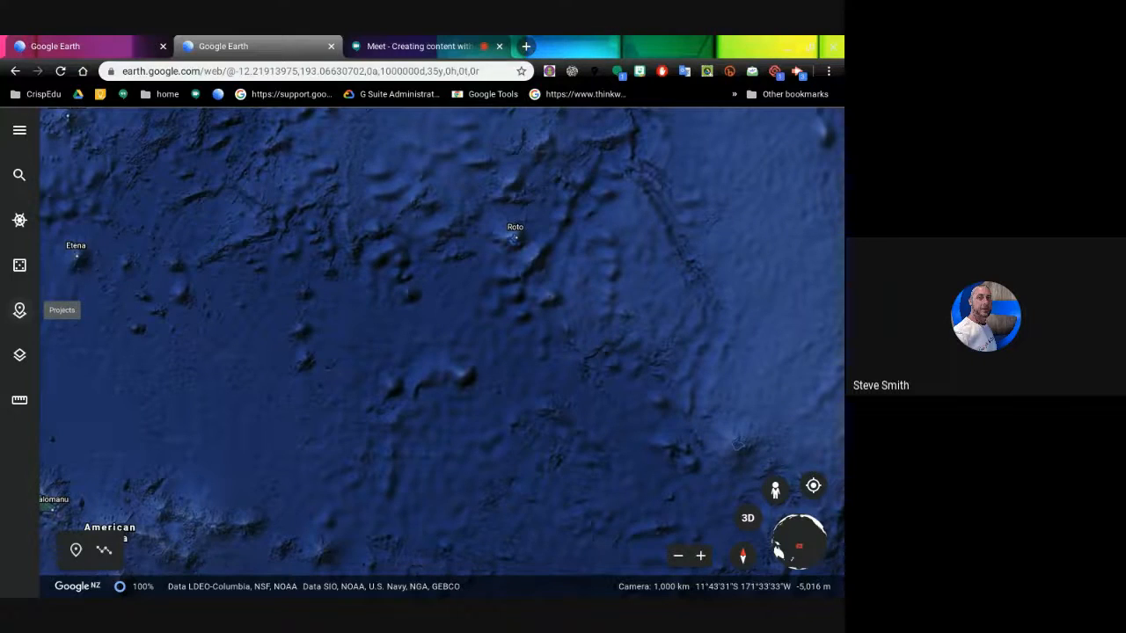
- Show the Projects list with its New project options
left_click(19, 310)
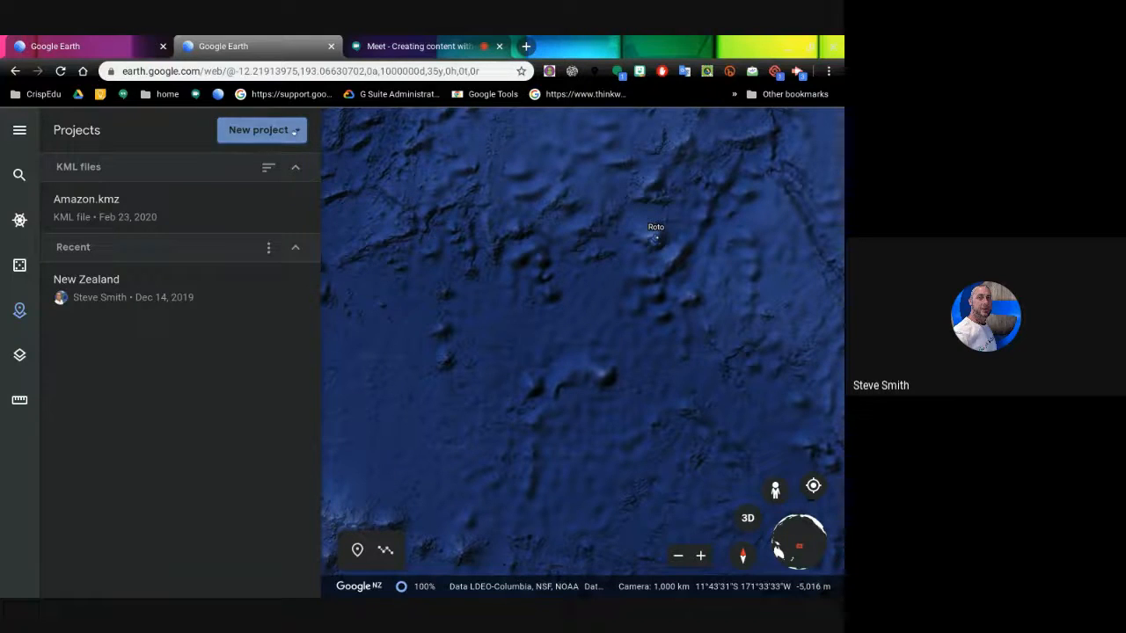
left_click(296, 130)
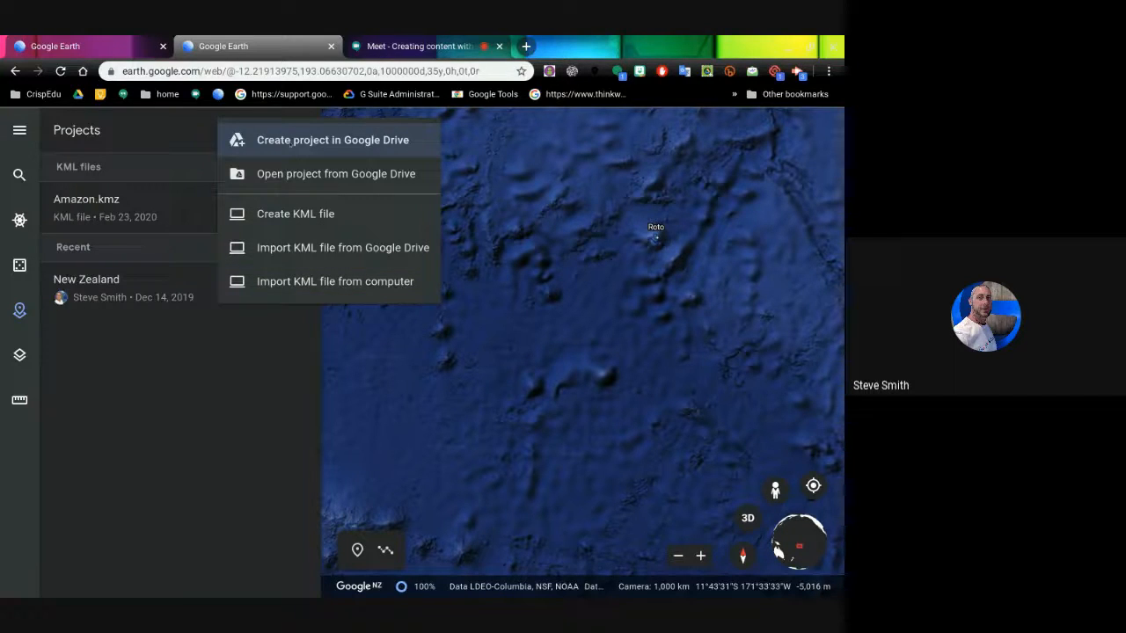
- Create a new Google Drive project titled 'Hawaii adventure'
left_click(291, 143)
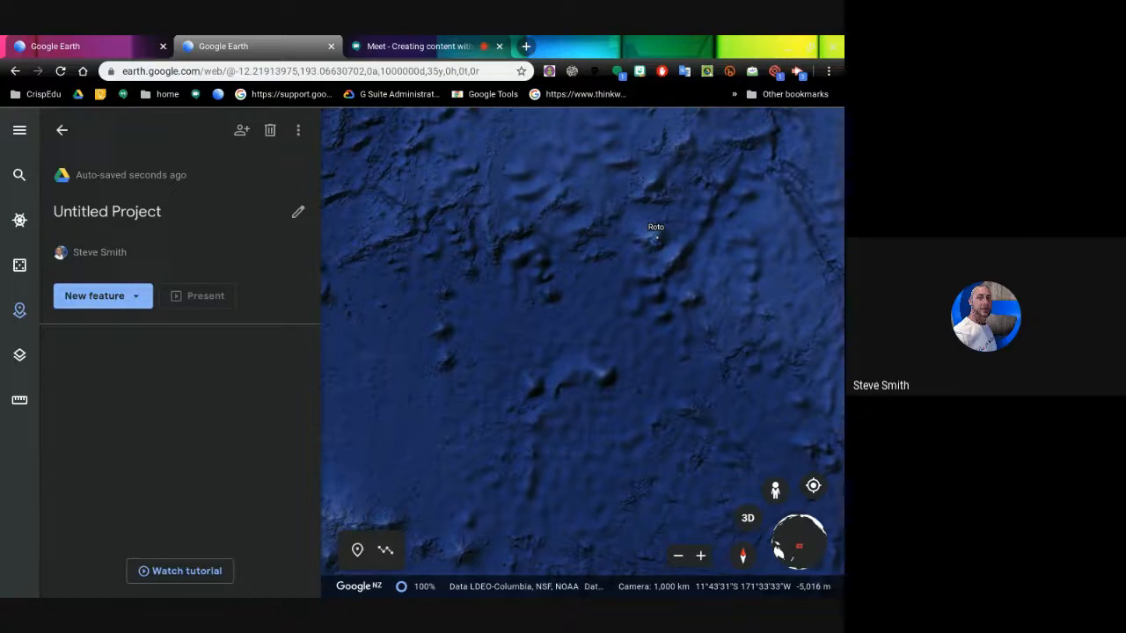
left_click(113, 213)
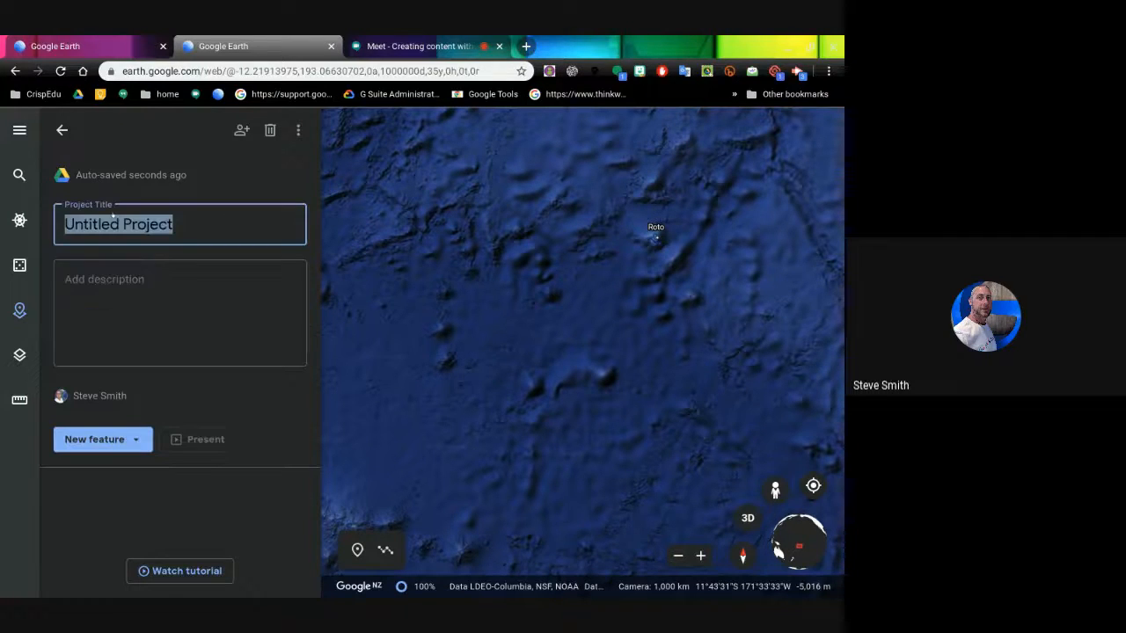
type("Hawaii ")
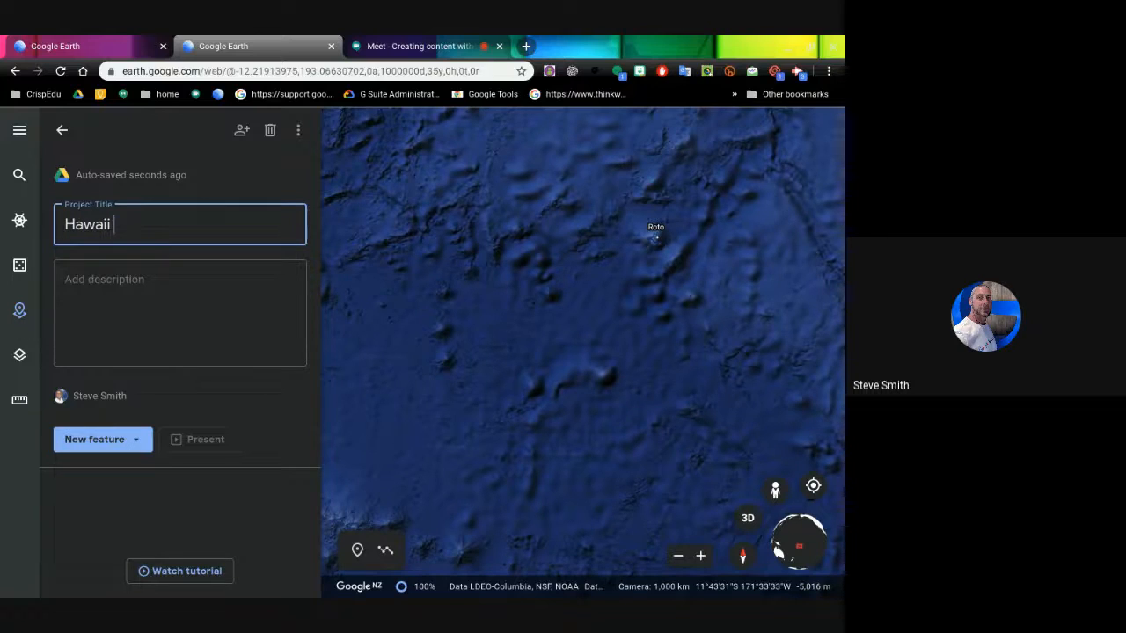
type("adventure")
- Give the project the description 'A trip to Hawaii' and finish editing
left_click(101, 282)
type("antr")
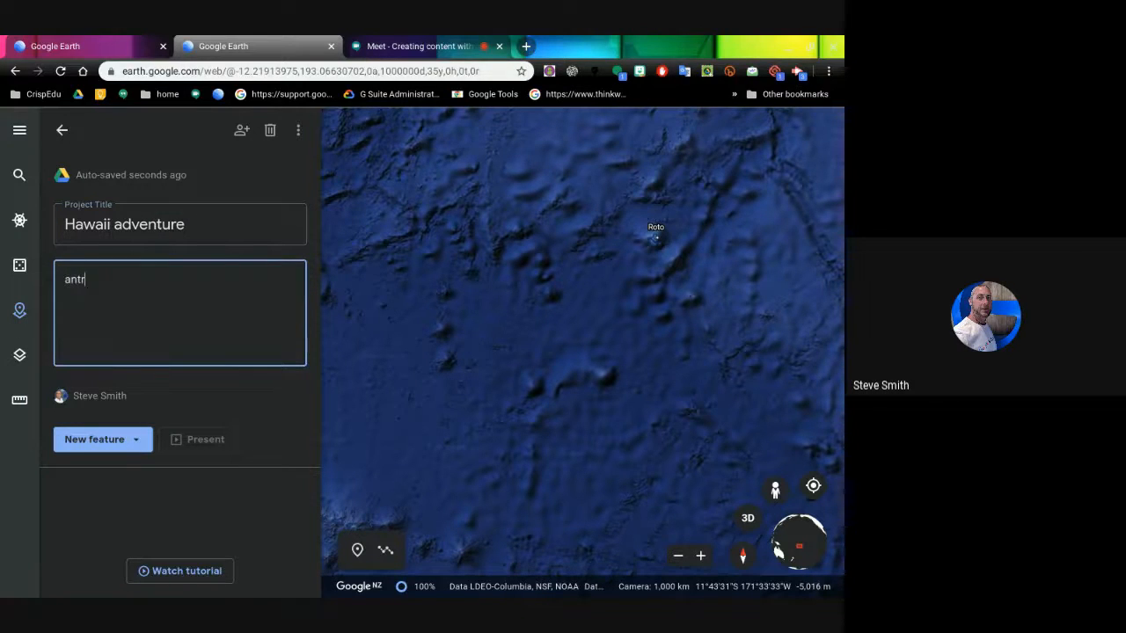
type("ip to")
key("BackSpace")
key("BackSpace")
key("BackSpace")
key("BackSpace")
key("BackSpace")
key("BackSpace")
key("BackSpace")
key("BackSpace")
key("BackSpace")
type("A trip to hawaii")
key("Left")
key("Left")
key("BackSpace")
type("H")
left_click(90, 495)
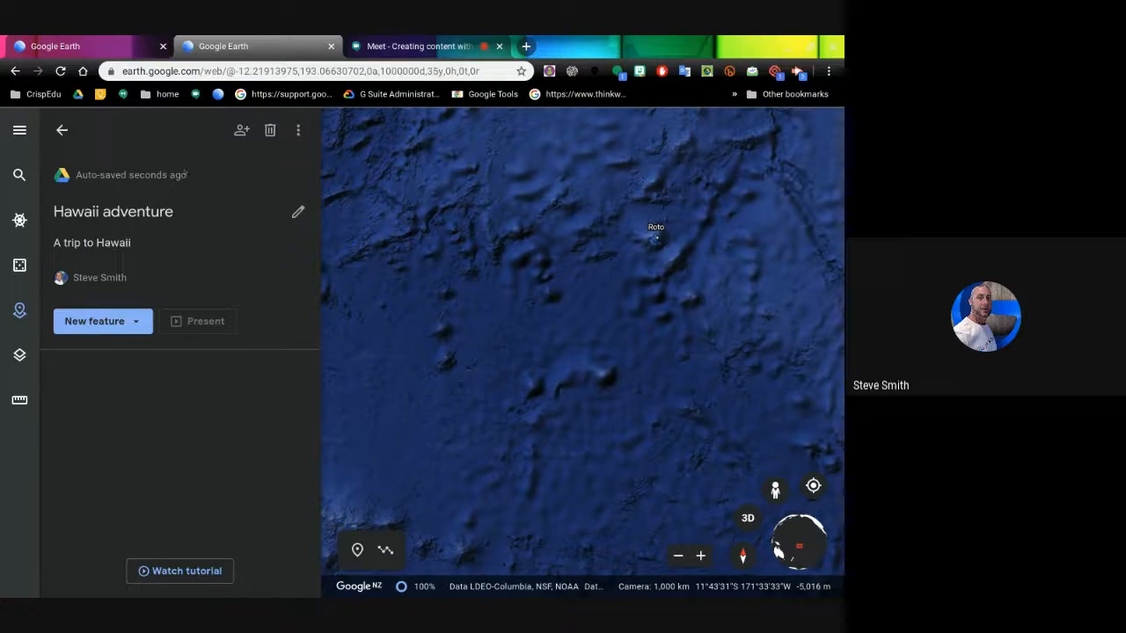
left_click(241, 131)
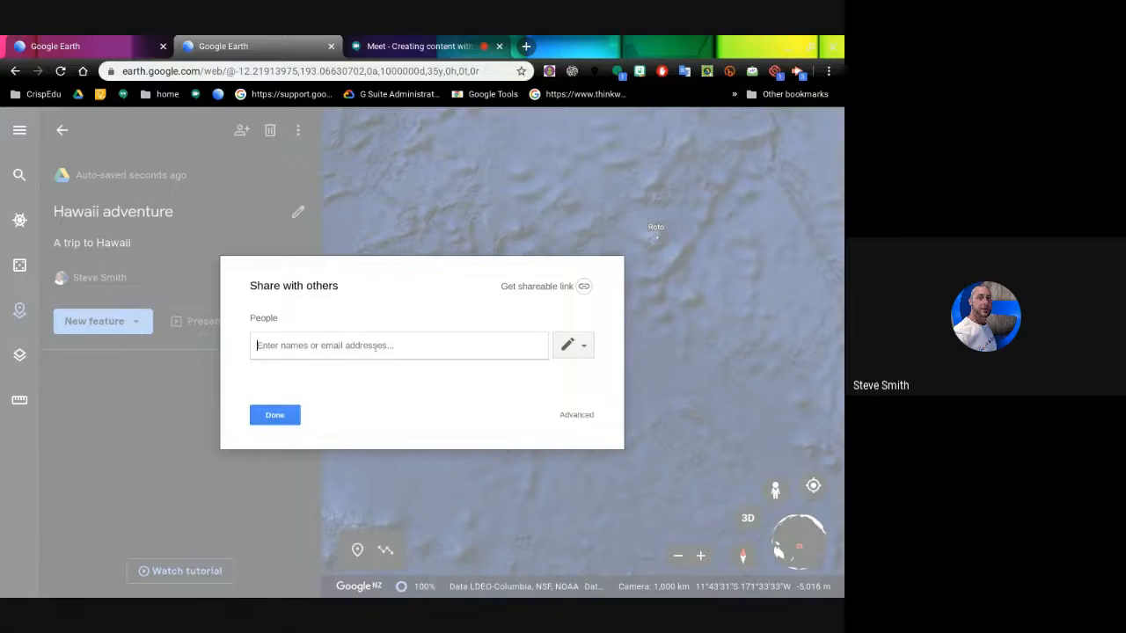
left_click(583, 347)
left_click(433, 390)
left_click(576, 414)
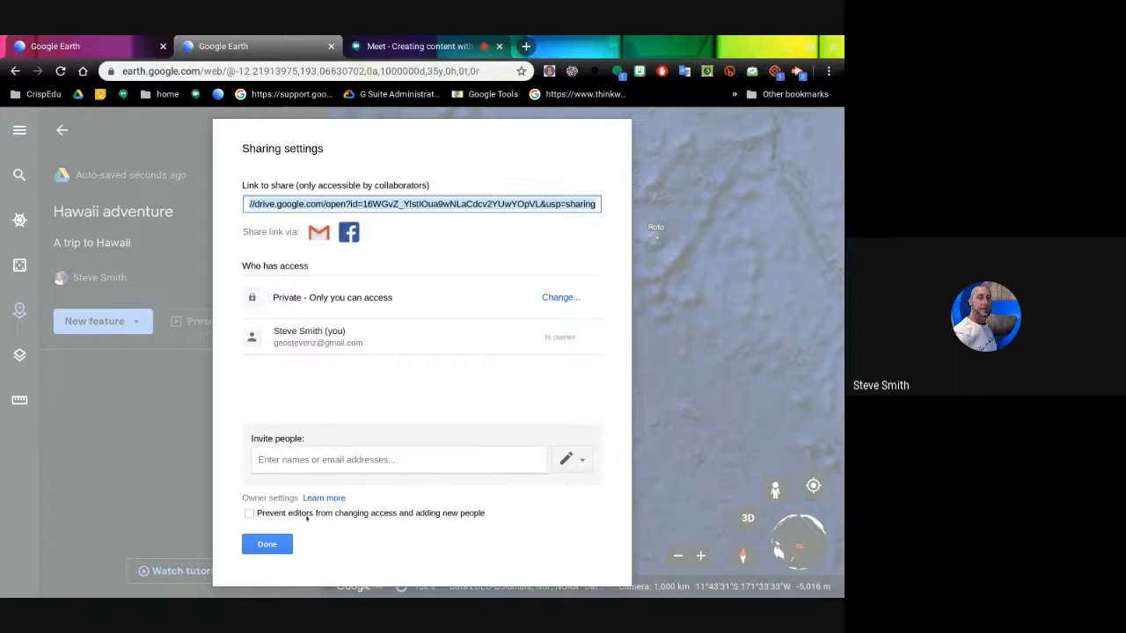
left_click(267, 544)
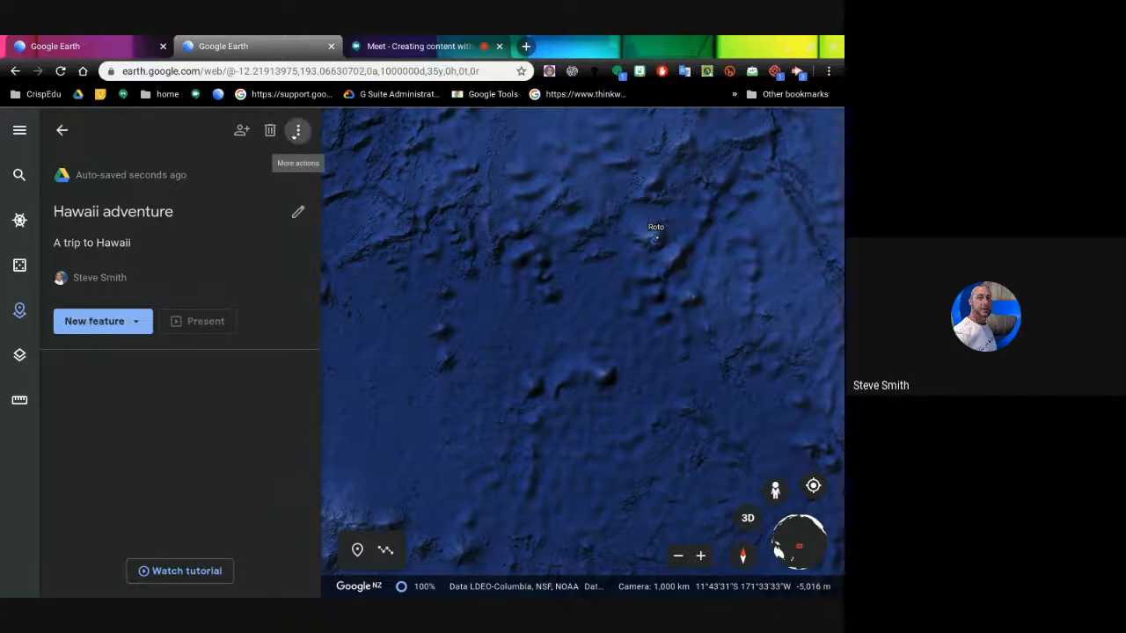
- Dismiss the project's extra actions menu and show the New feature type list
left_click(296, 132)
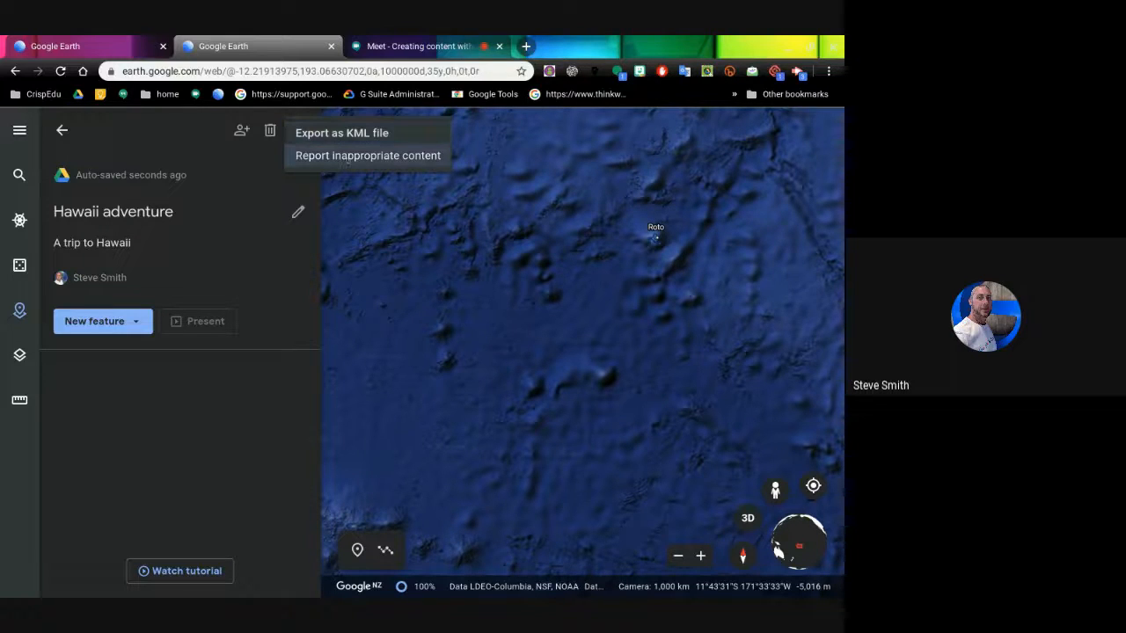
left_click(179, 134)
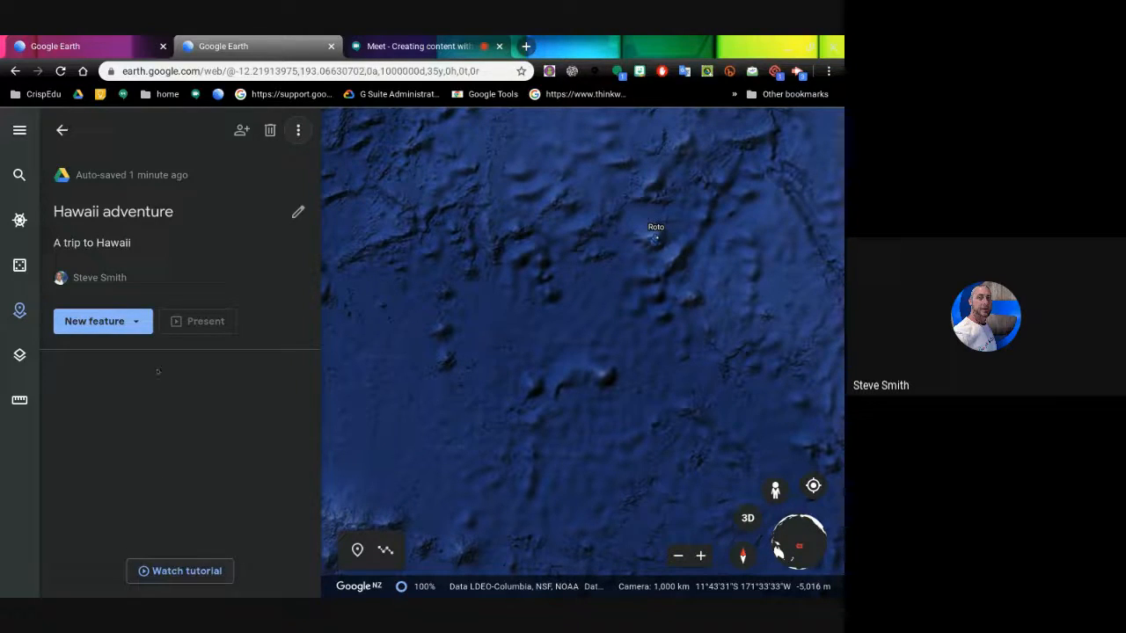
left_click(135, 322)
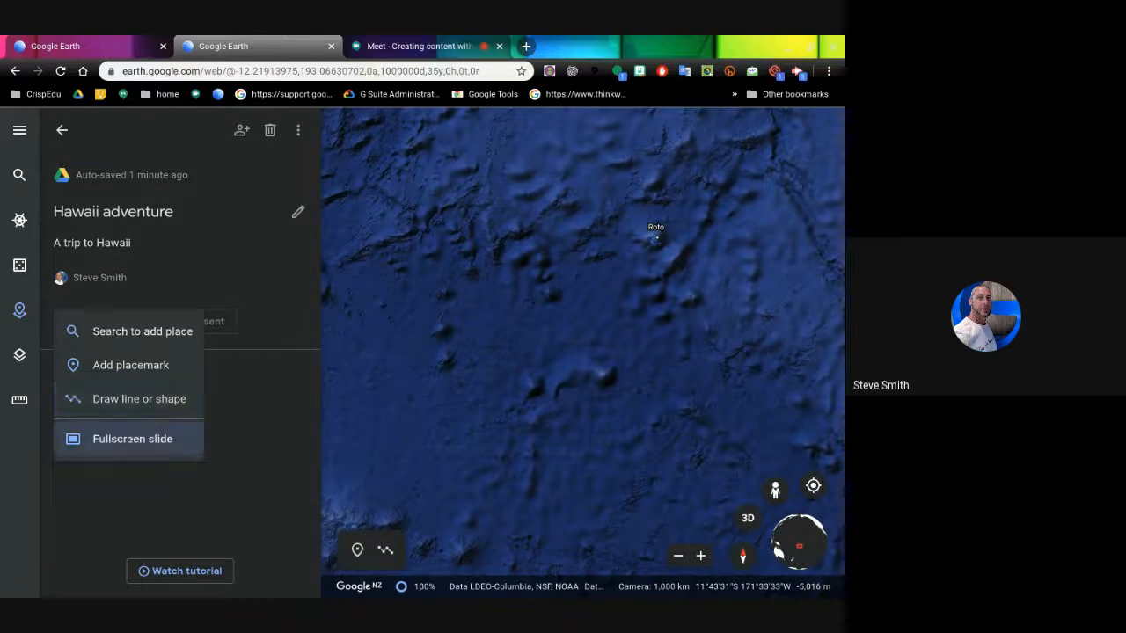
- Add a fullscreen slide titled 'Hawaii's Magical Islands'
left_click(130, 439)
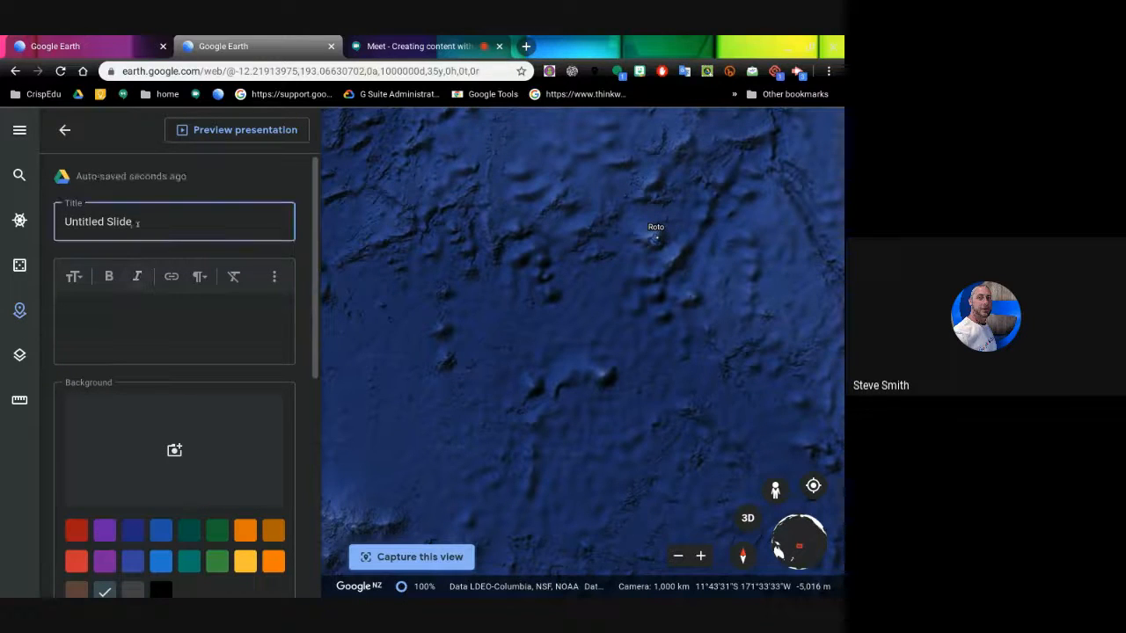
key("BackSpace")
key("BackSpace")
key("BackSpace")
key("BackSpace")
key("BackSpace")
key("BackSpace")
key("BackSpace")
key("BackSpace")
key("BackSpace")
key("BackSpace")
key("BackSpace")
key("BackSpace")
key("BackSpace")
key("BackSpace")
type("Hawaii")
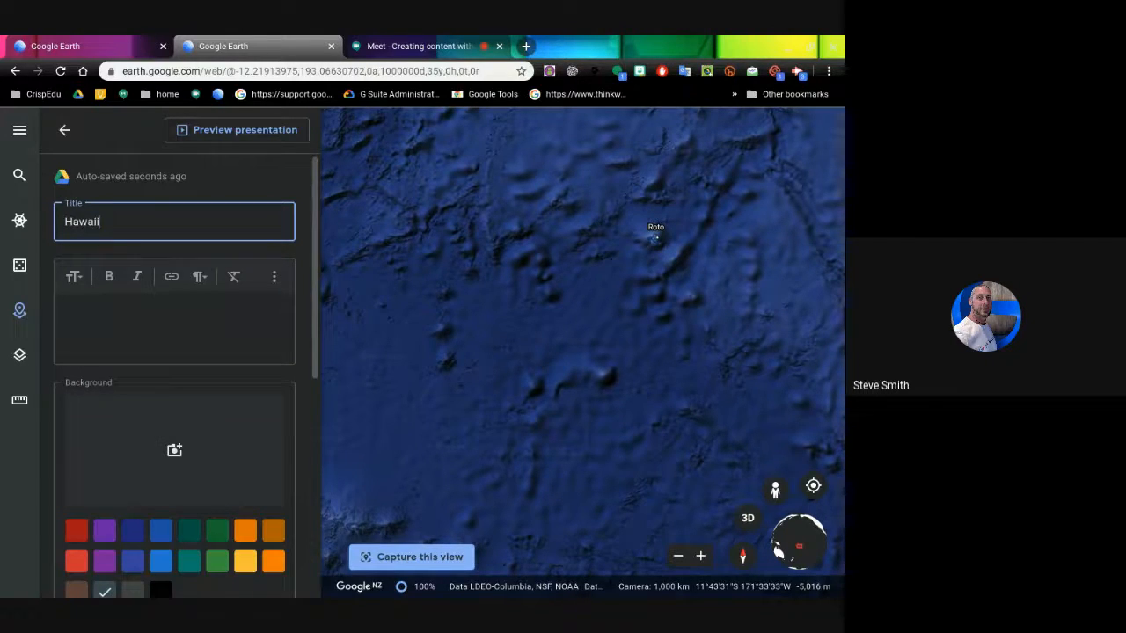
type("'s Magical Islands")
- Enter the slide description 'the description of Hawaii' and start adding a background image
left_click(96, 311)
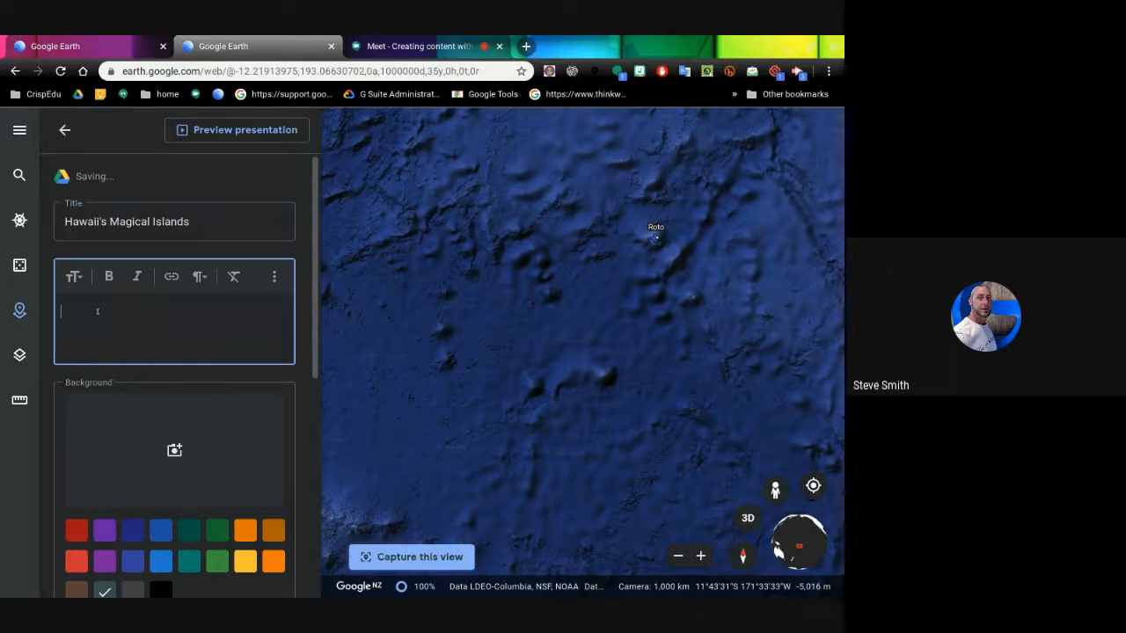
type("the desc")
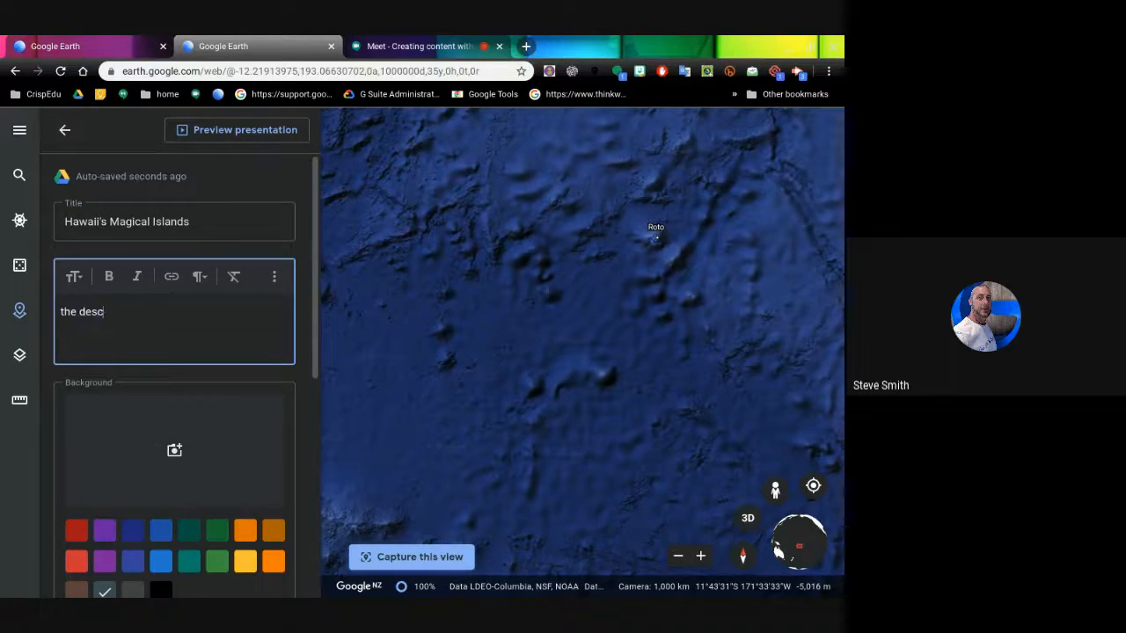
type("riprion")
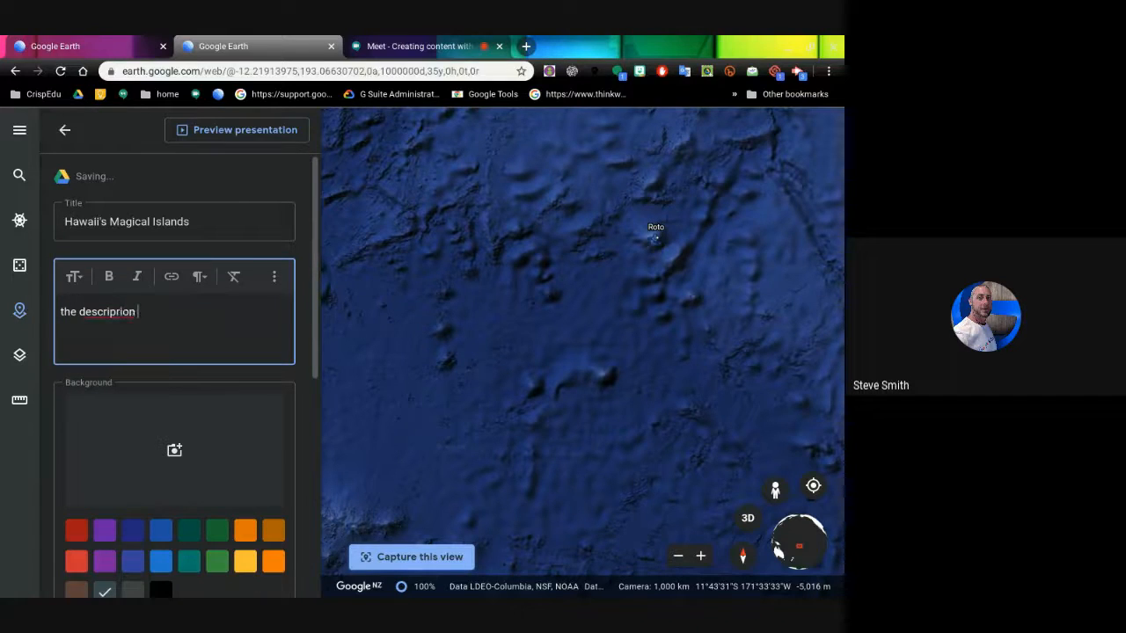
key("BackSpace")
key("BackSpace")
key("BackSpace")
key("BackSpace")
key("BackSpace")
type("tion of hwaw")
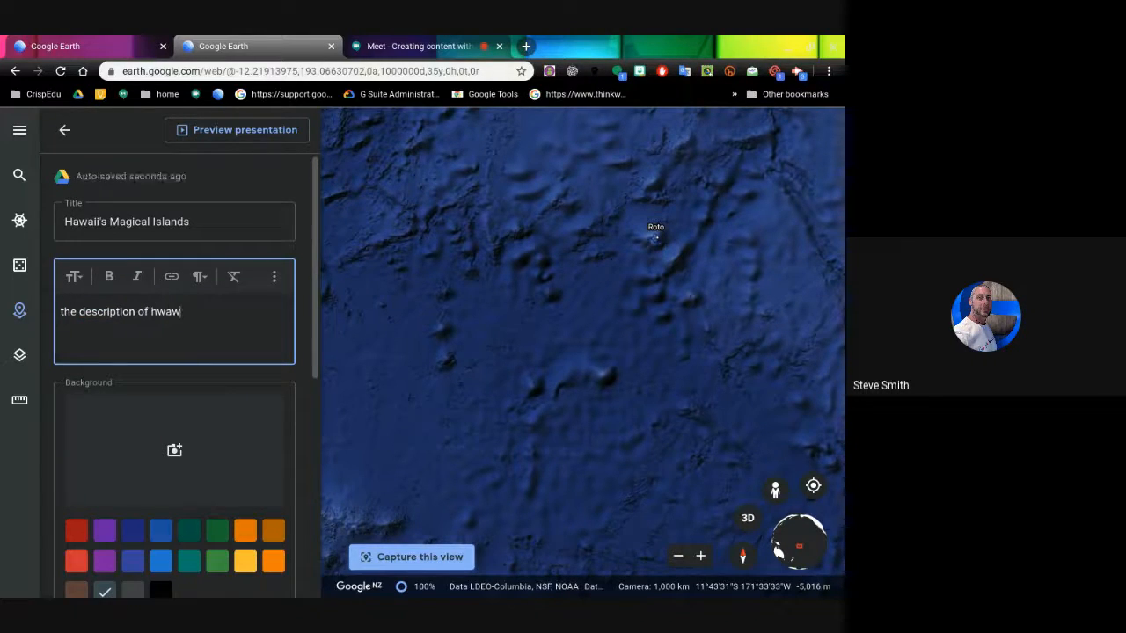
key("BackSpace")
key("BackSpace")
key("BackSpace")
key("BackSpace")
type("Hawaii")
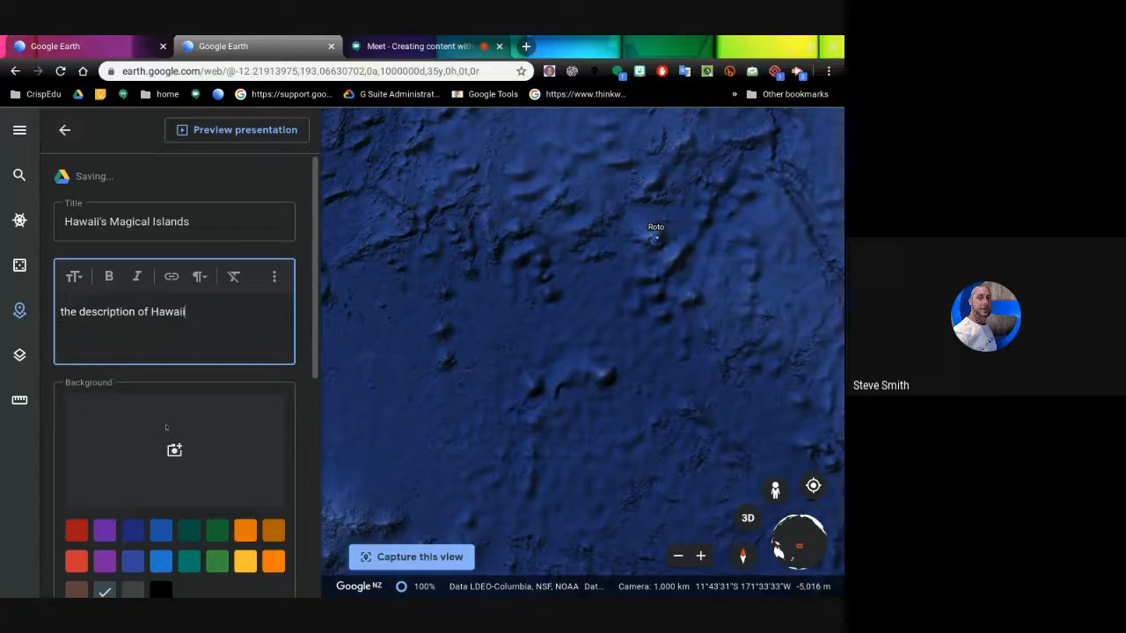
scroll(158, 423, "down", 1)
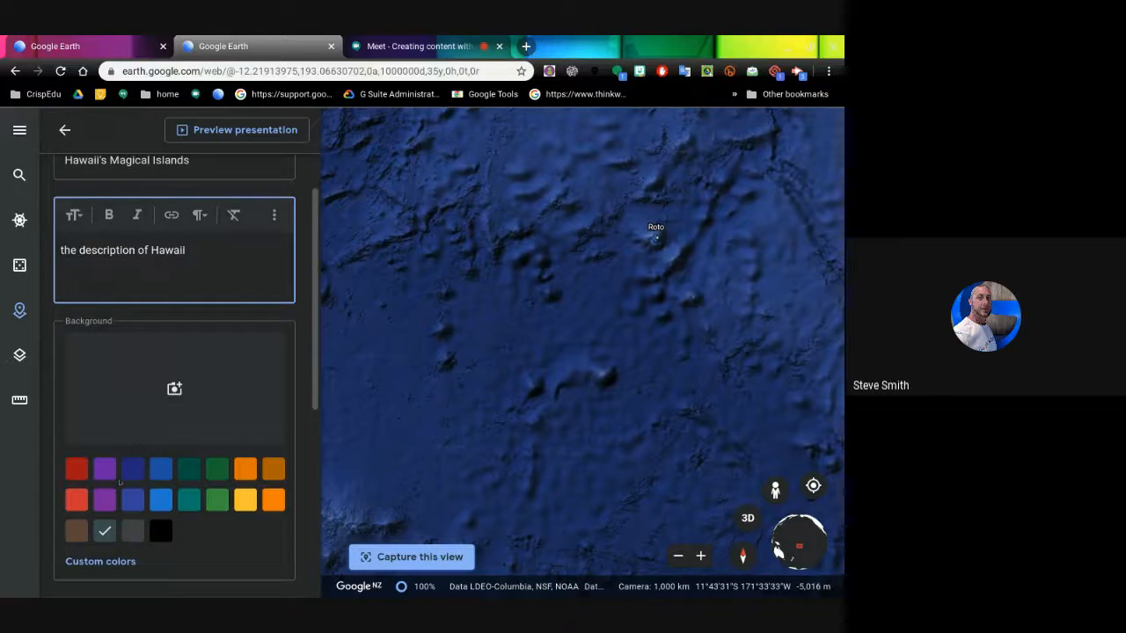
left_click(173, 389)
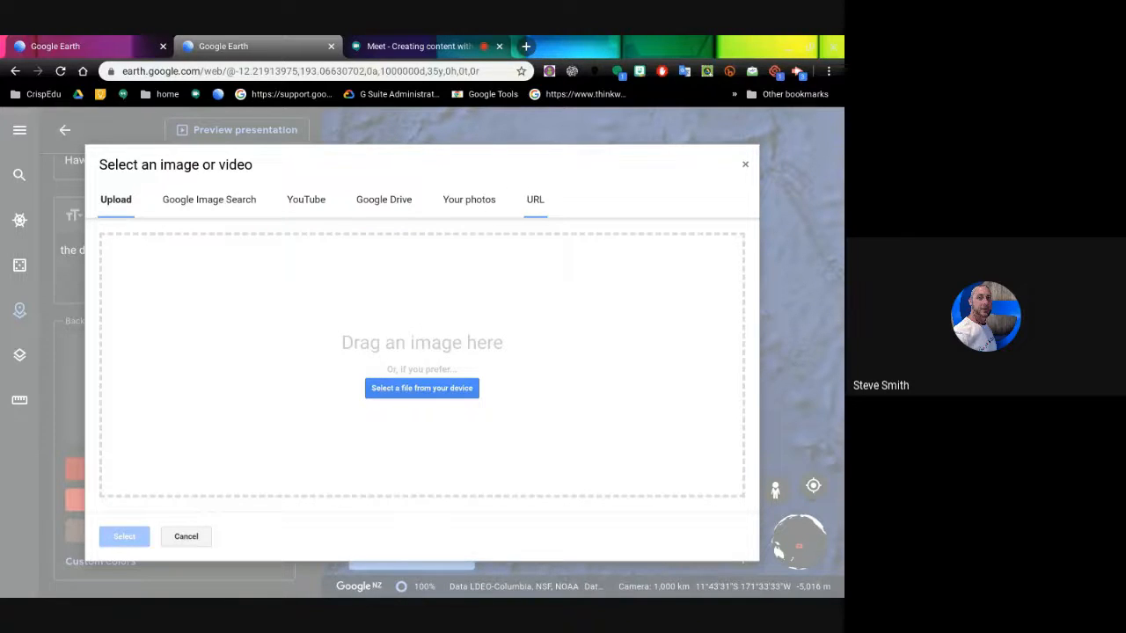
- Search Google Images for 'hawaii' and set the green sea-cliff photo as the slide background
left_click(214, 201)
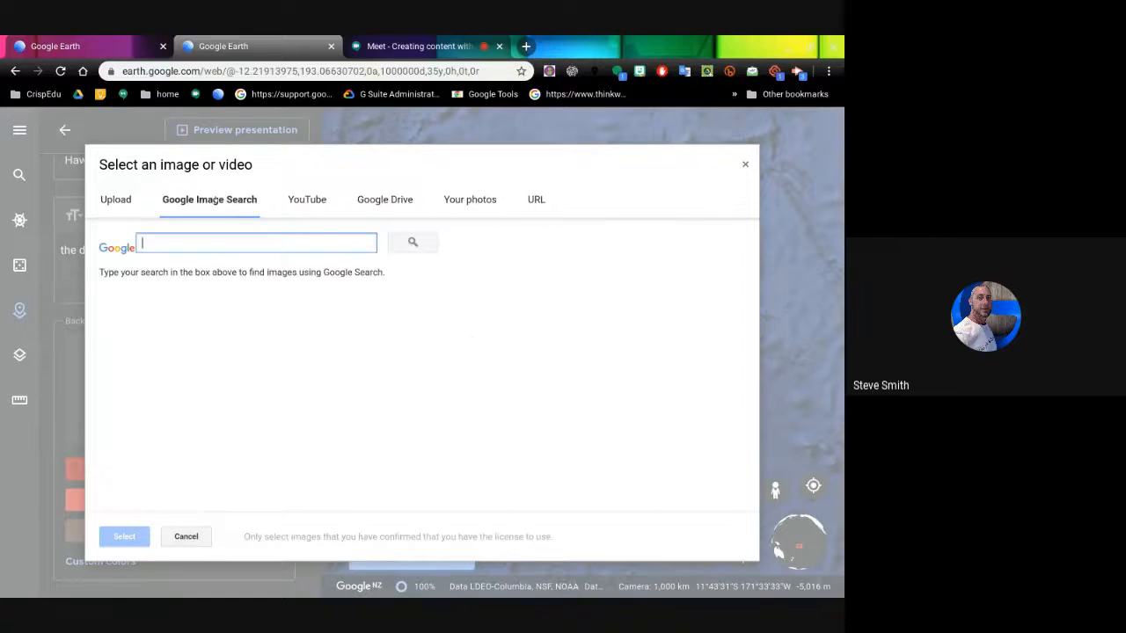
type("h")
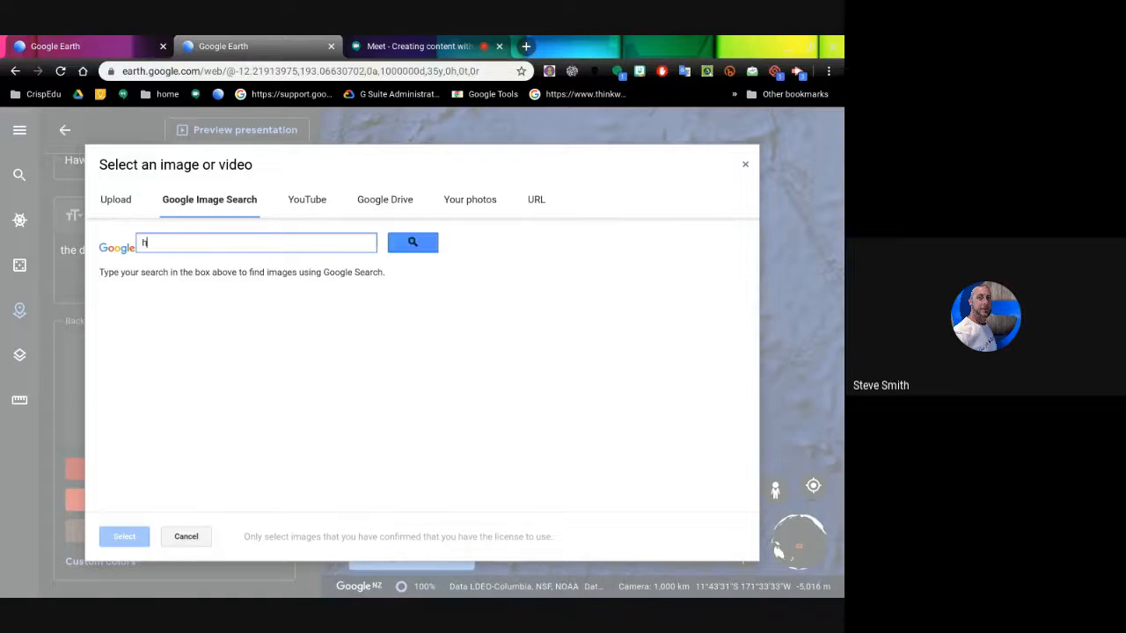
type("awaii")
key("Return")
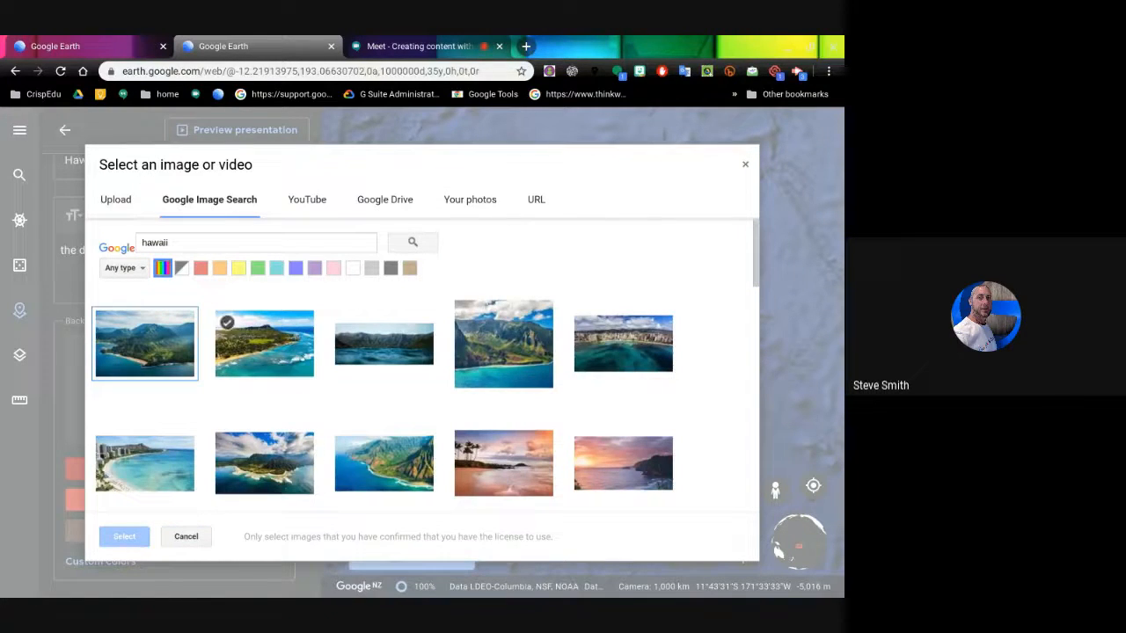
left_click(506, 361)
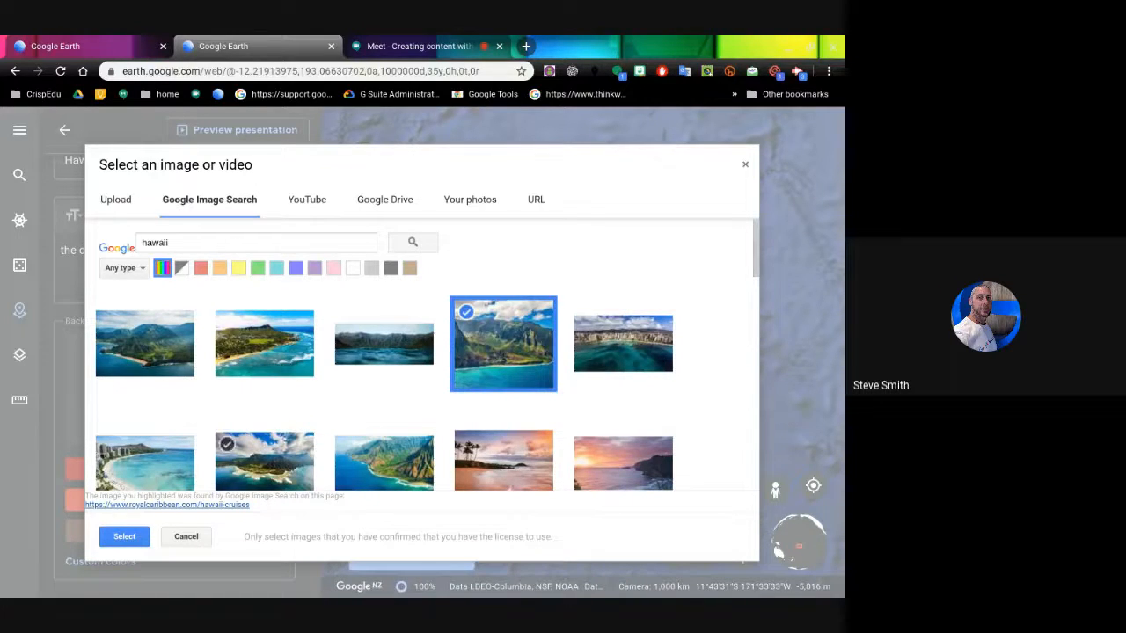
left_click(129, 537)
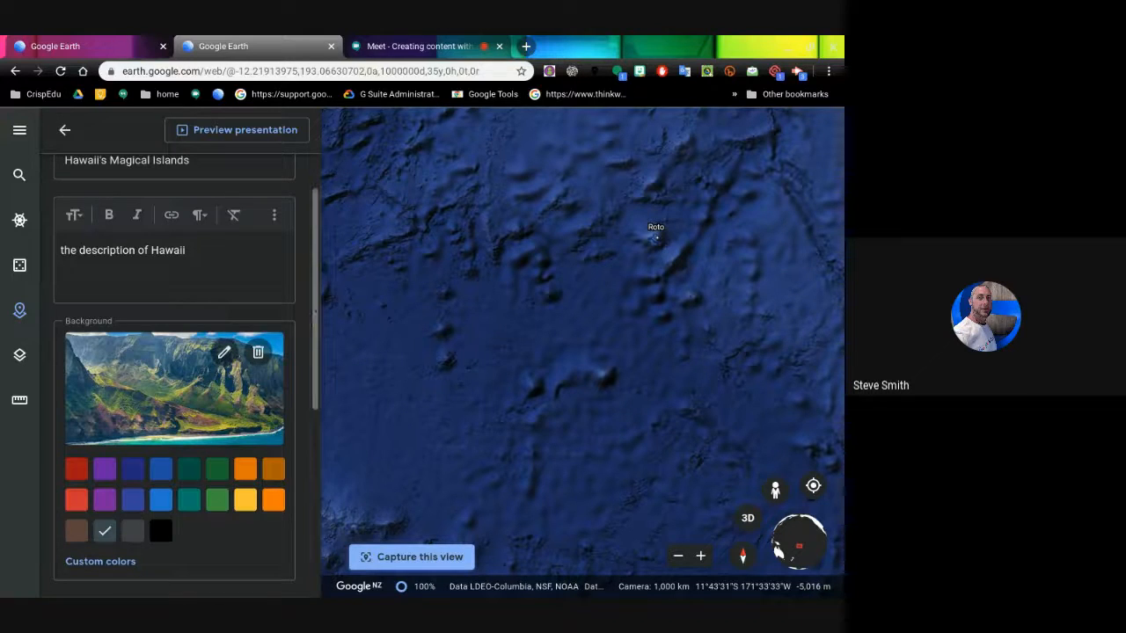
left_click_drag(316, 310, 309, 507)
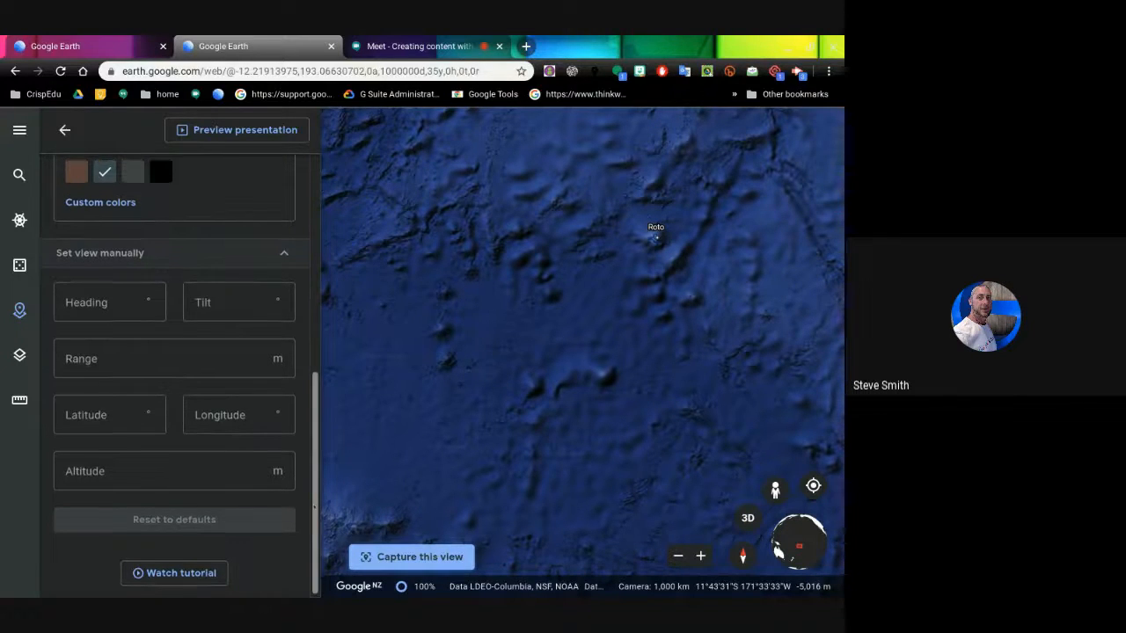
left_click_drag(308, 532, 331, 270)
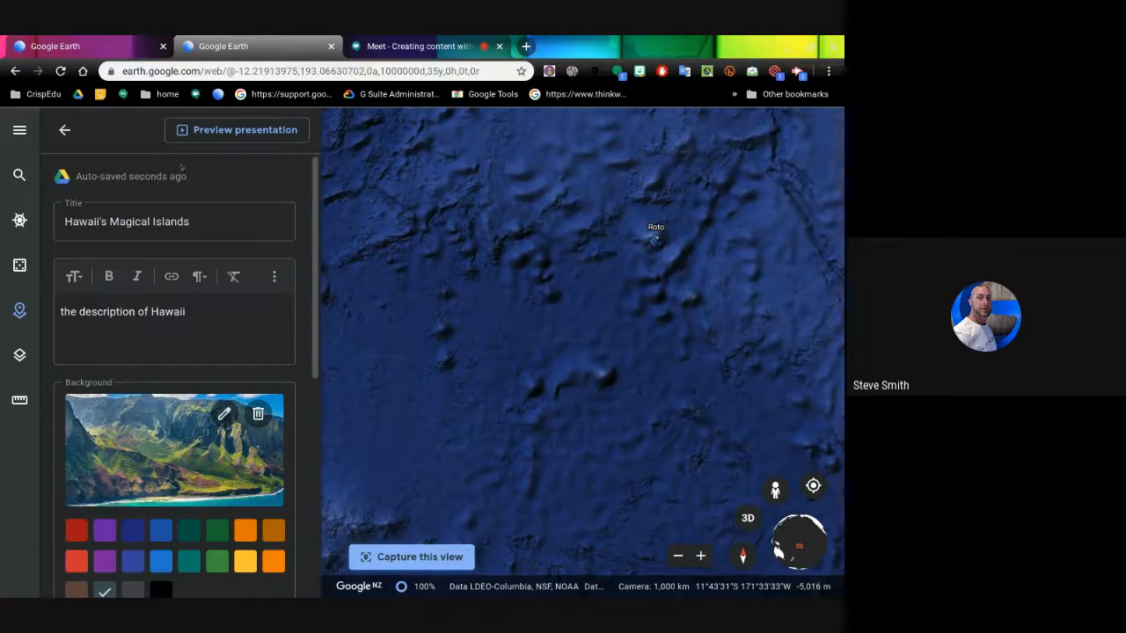
left_click(239, 130)
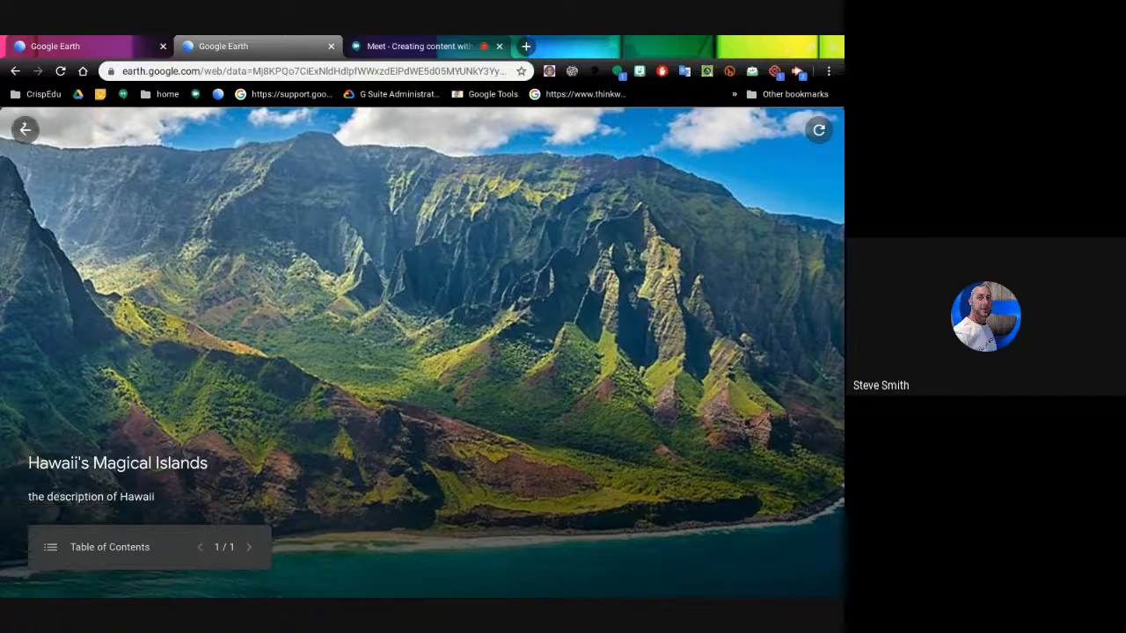
left_click(25, 129)
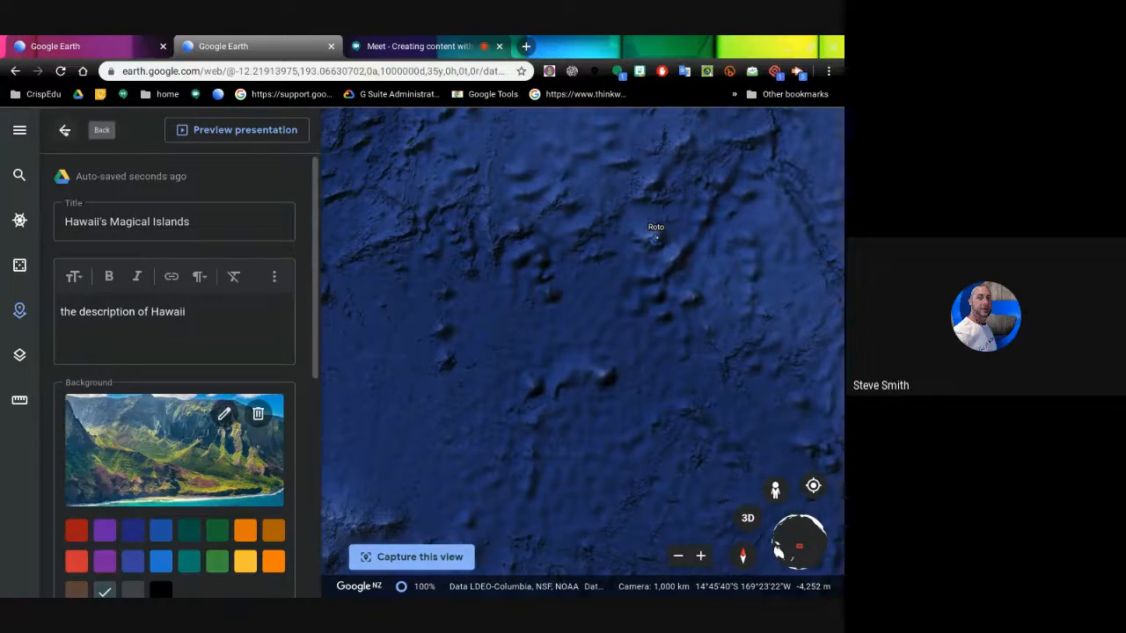
- Add a place by searching 'waiki' and save Waikiki Beach, Honolulu to the Hawaii adventure project
left_click(64, 129)
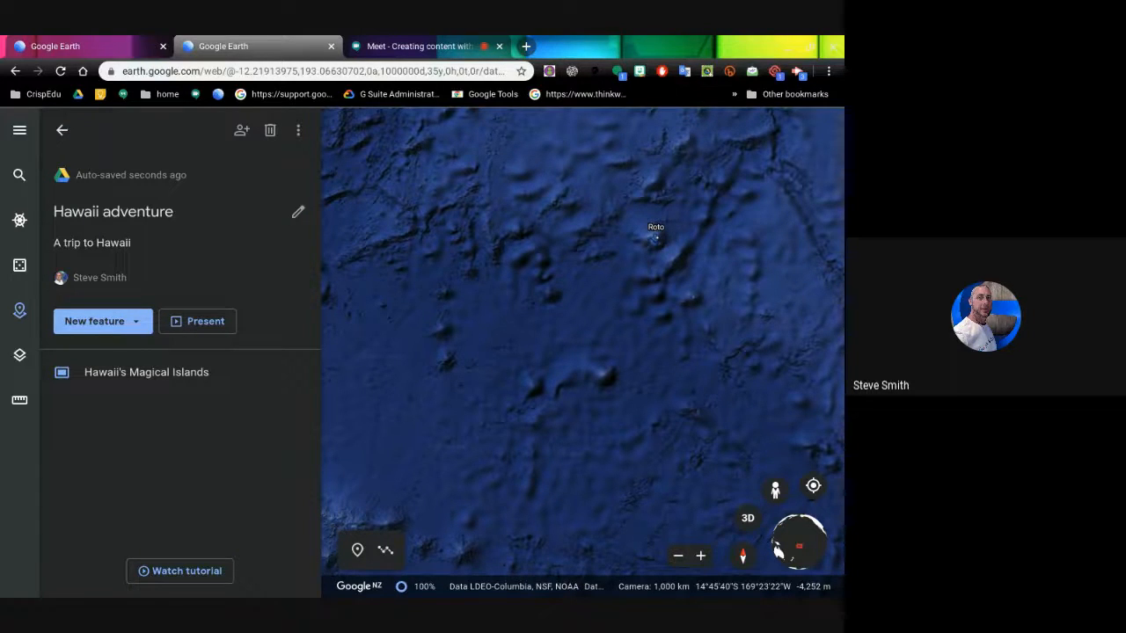
left_click(136, 323)
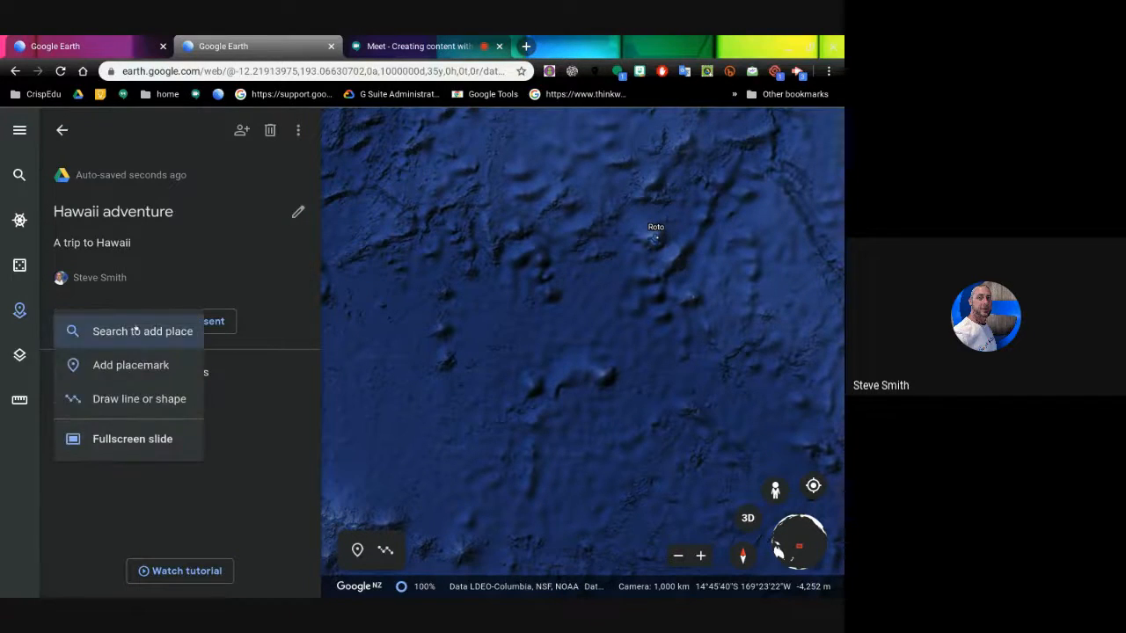
left_click(121, 339)
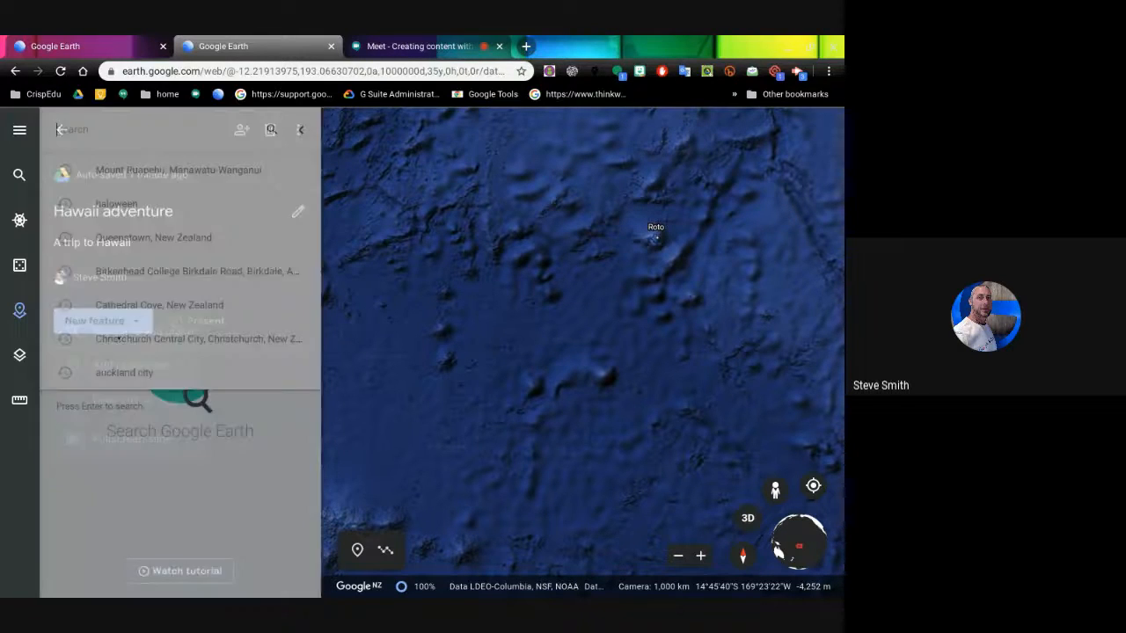
type("waiki")
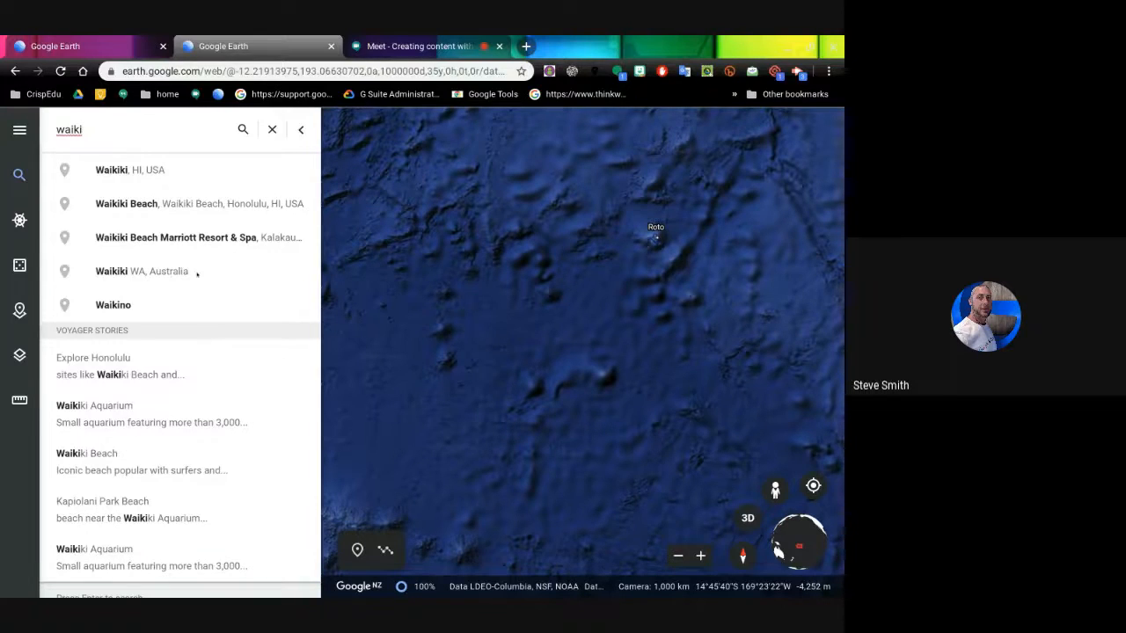
left_click(146, 203)
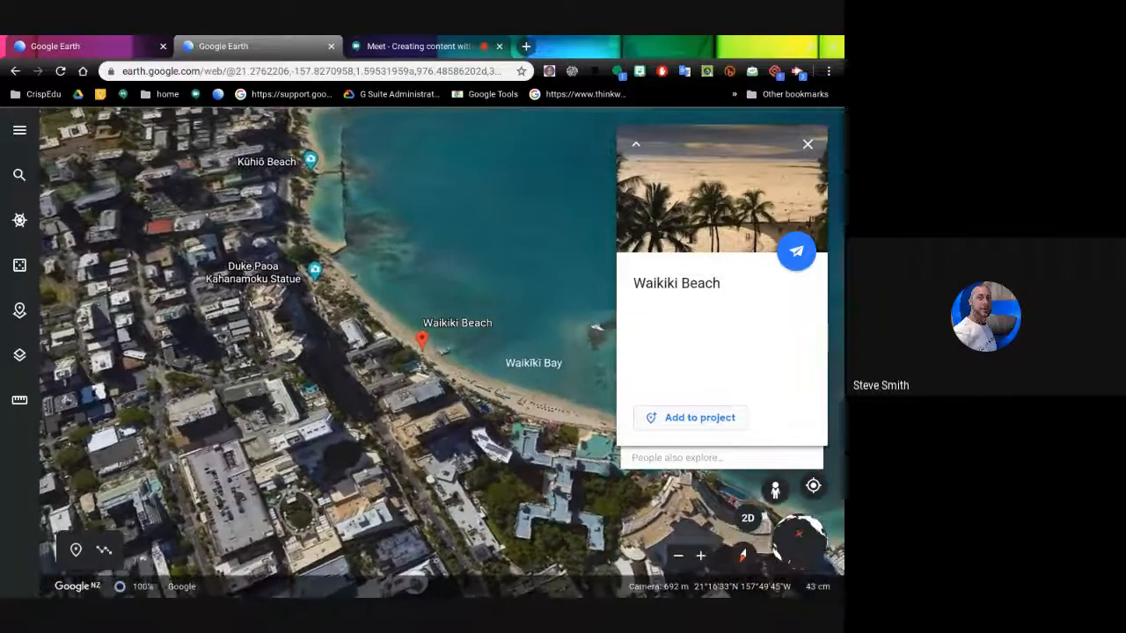
left_click(689, 418)
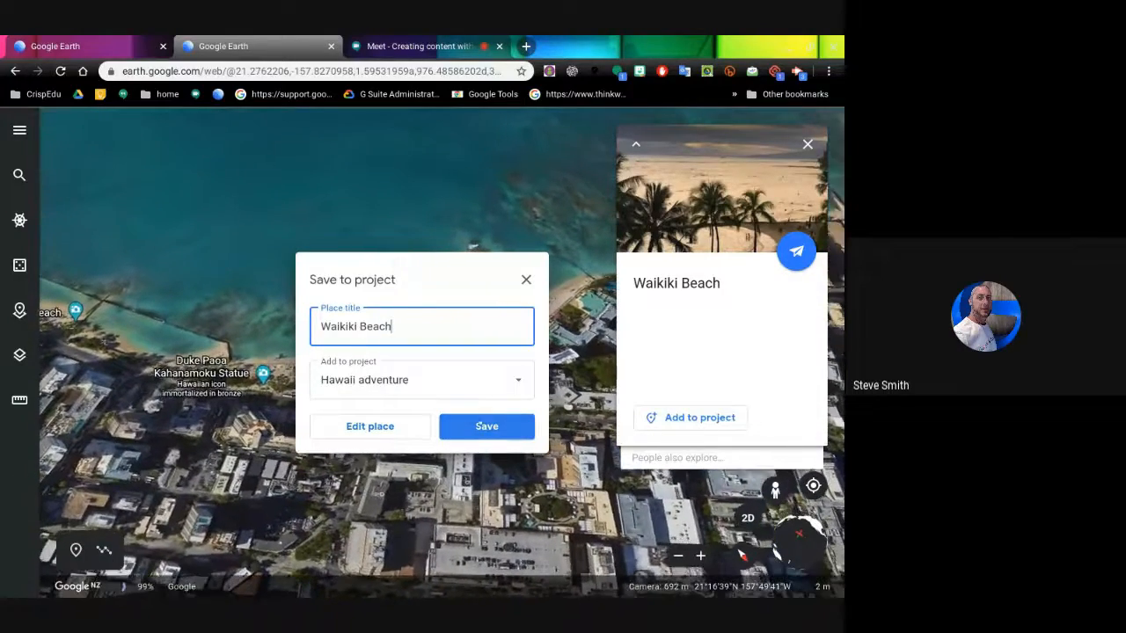
left_click(486, 426)
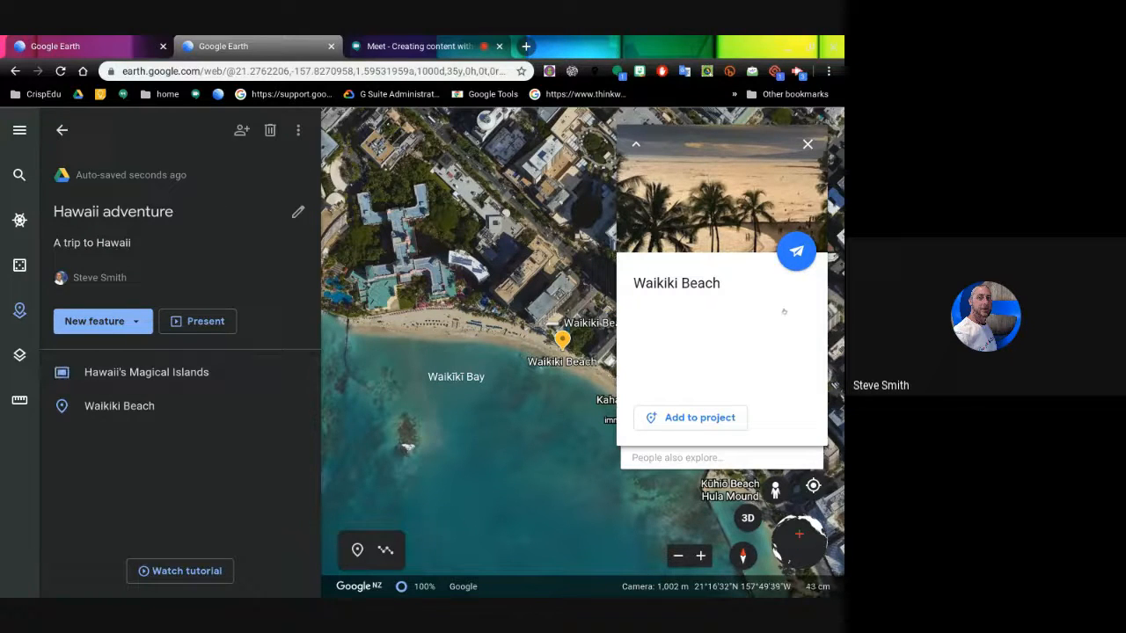
- Close the Waikiki Beach card and zoom out to frame the Waikiki coast toward Diamond Head
left_click(806, 145)
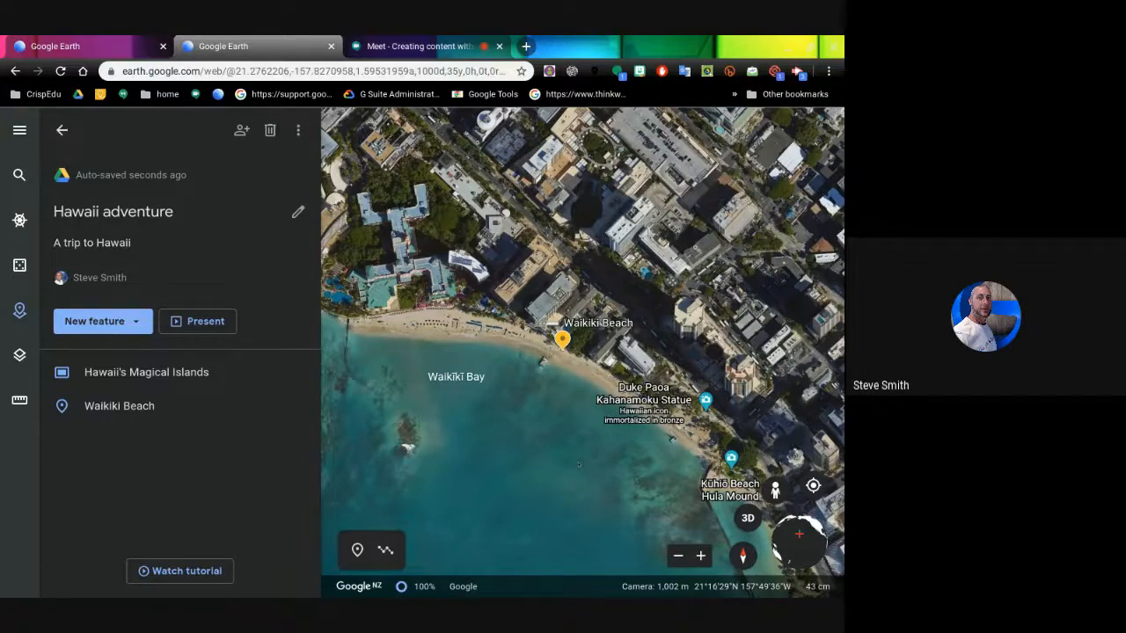
scroll(578, 464, "down", 5)
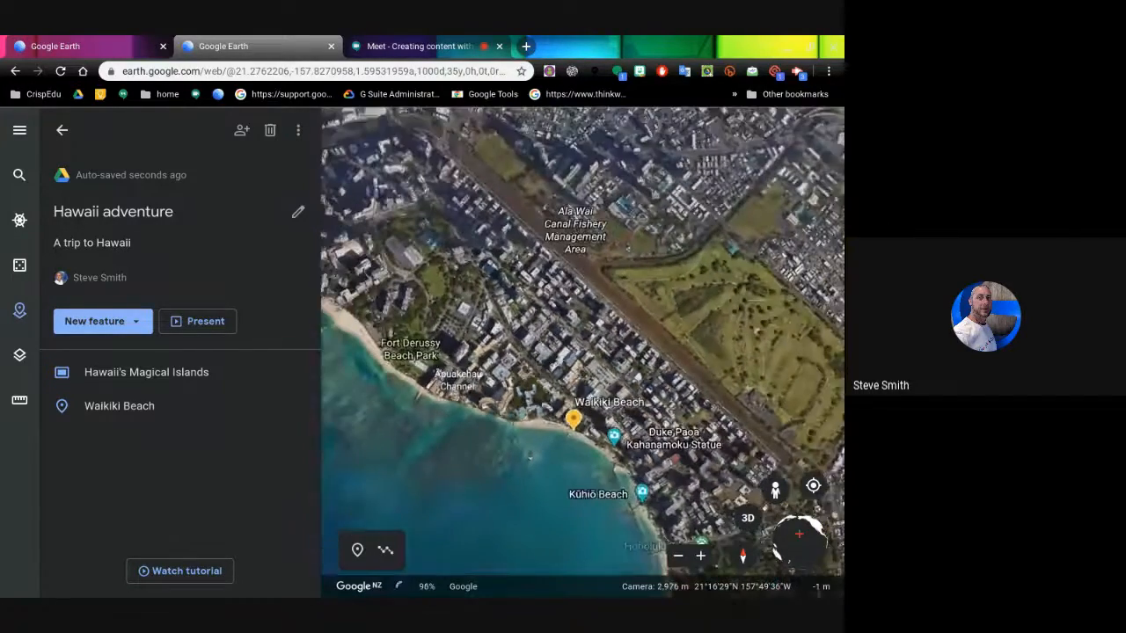
left_click_drag(500, 455, 515, 378)
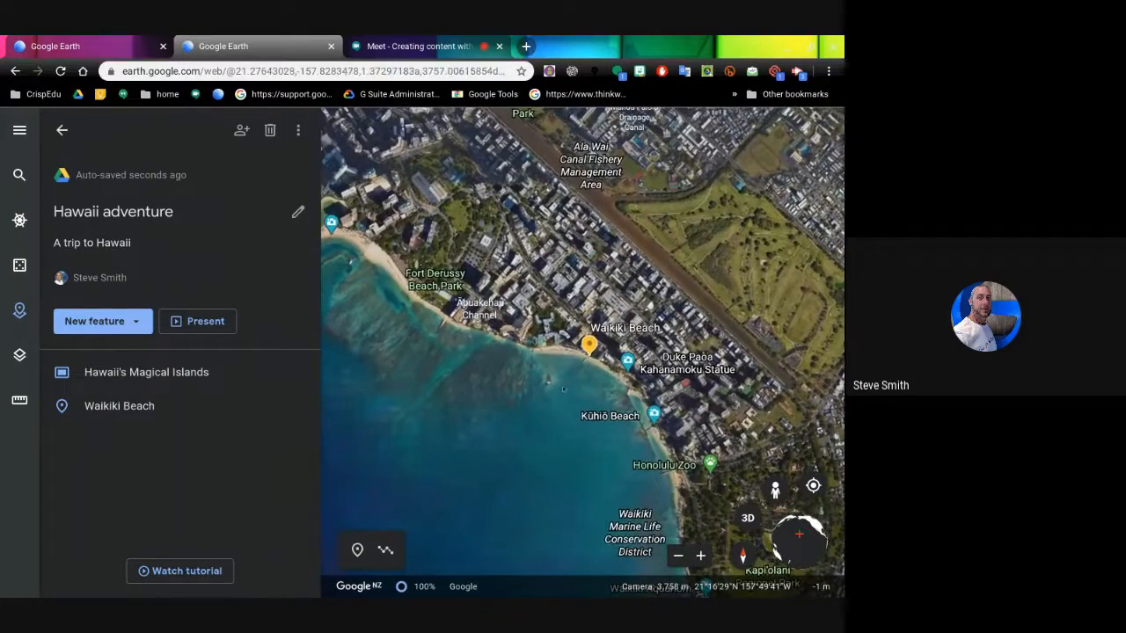
scroll(562, 386, "down", 4)
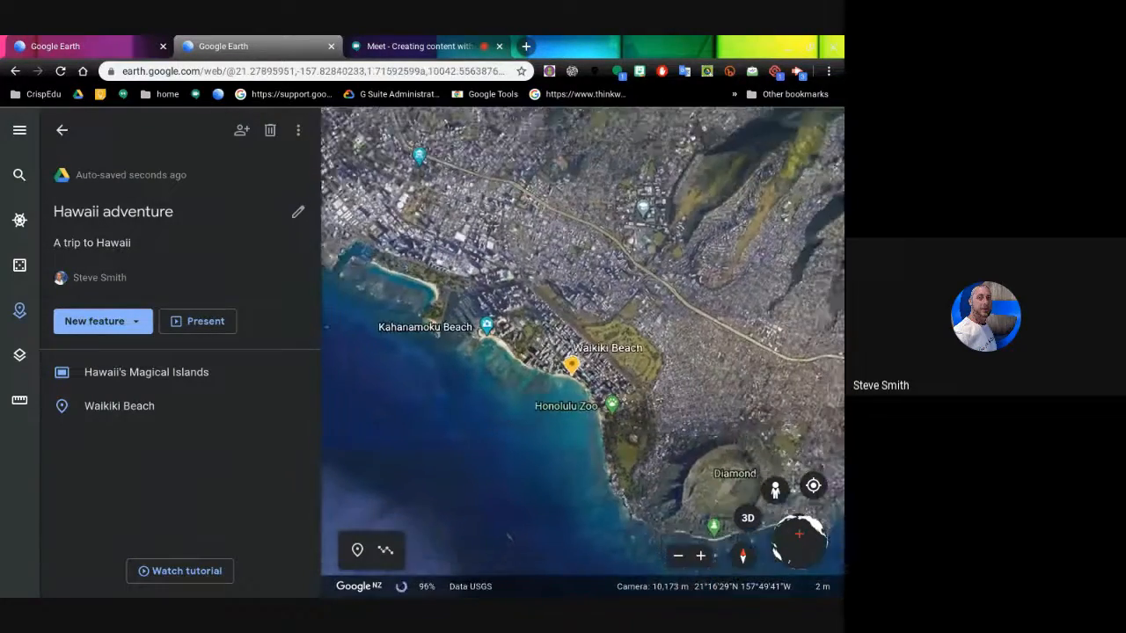
left_click_drag(552, 454, 534, 437)
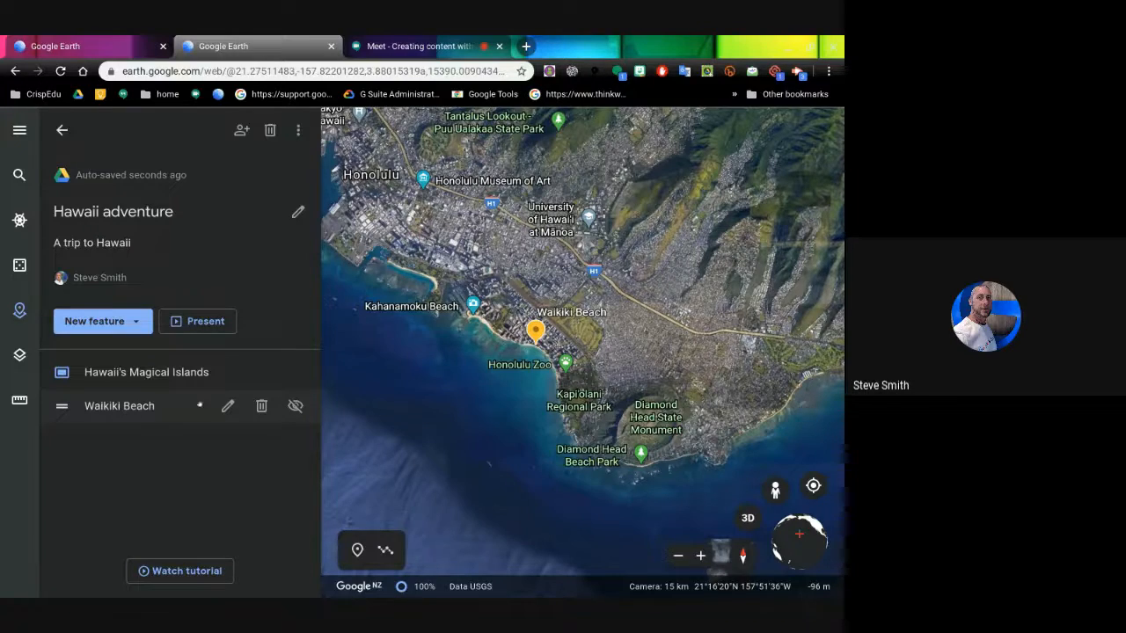
- Edit the Waikiki Beach placemark and capture a wide Honolulu coastline view including Diamond Head
left_click(226, 405)
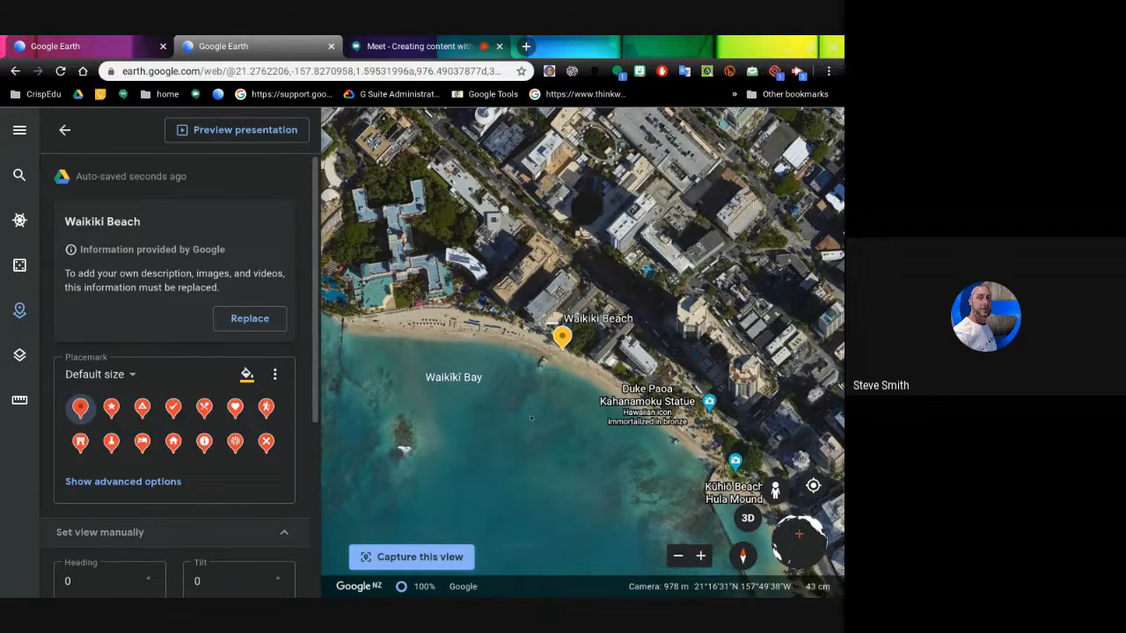
scroll(530, 419, "down", 5)
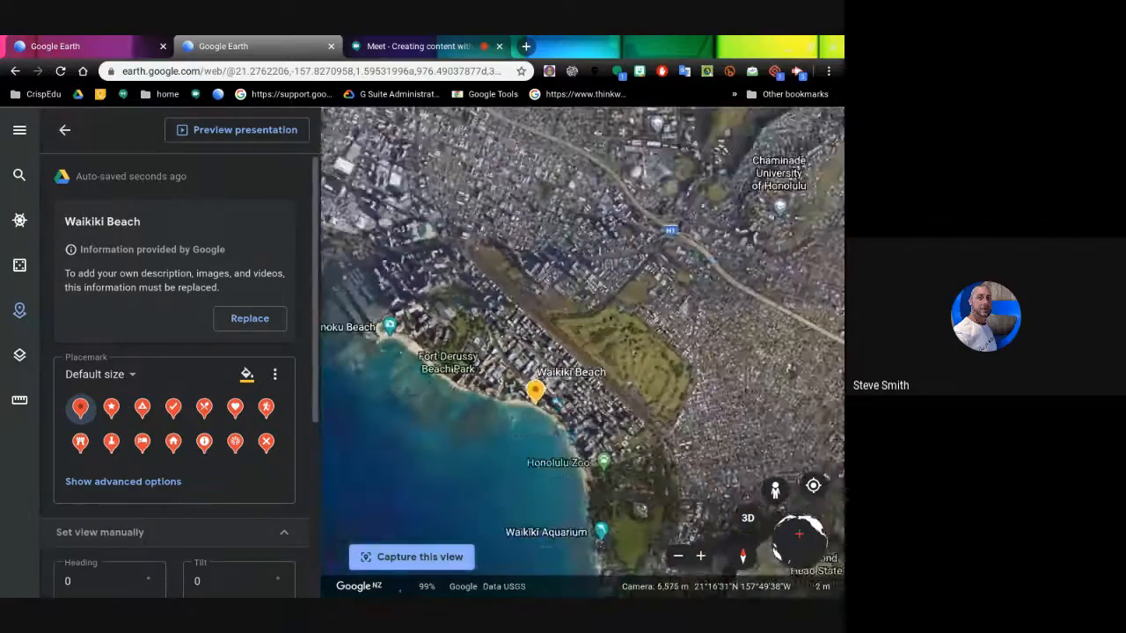
scroll(530, 419, "down", 3)
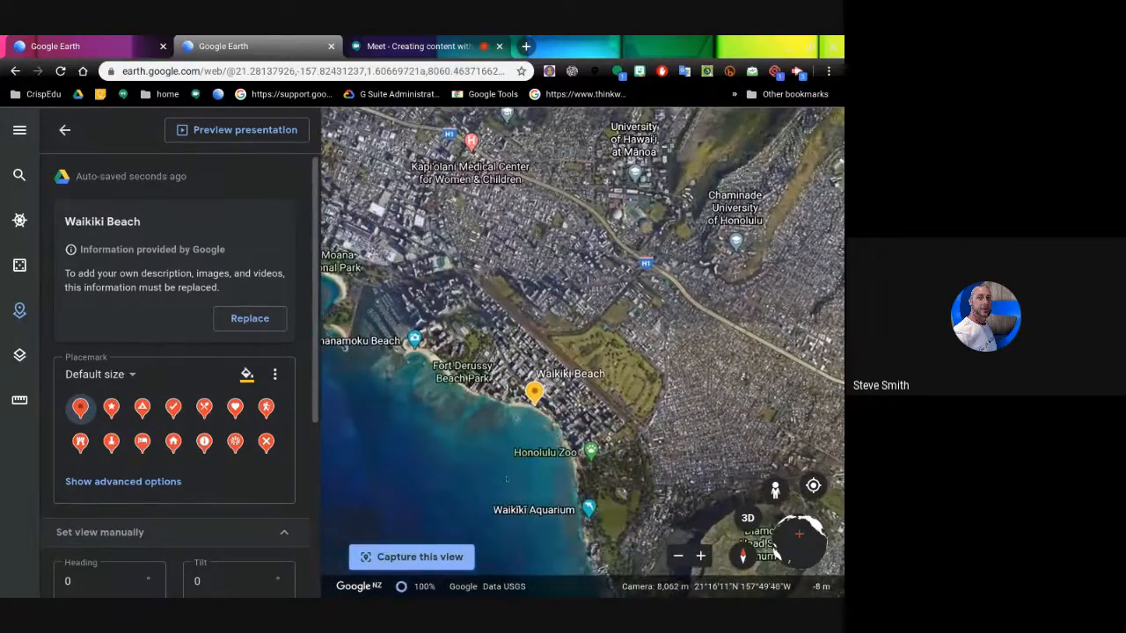
left_click_drag(507, 480, 493, 402)
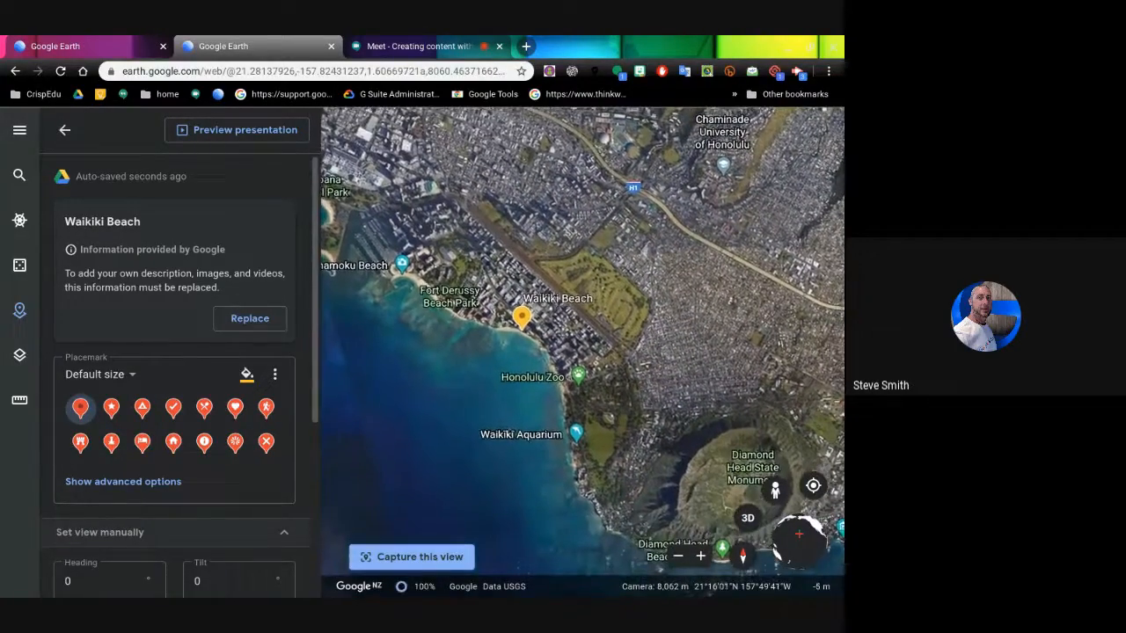
scroll(510, 417, "down", 3)
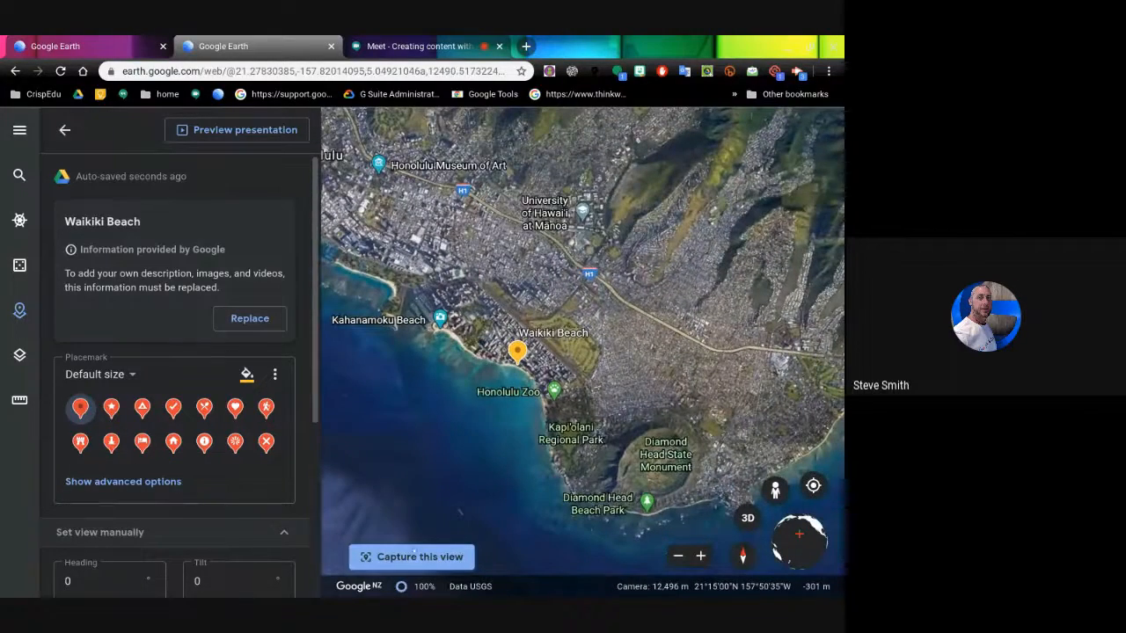
left_click(412, 557)
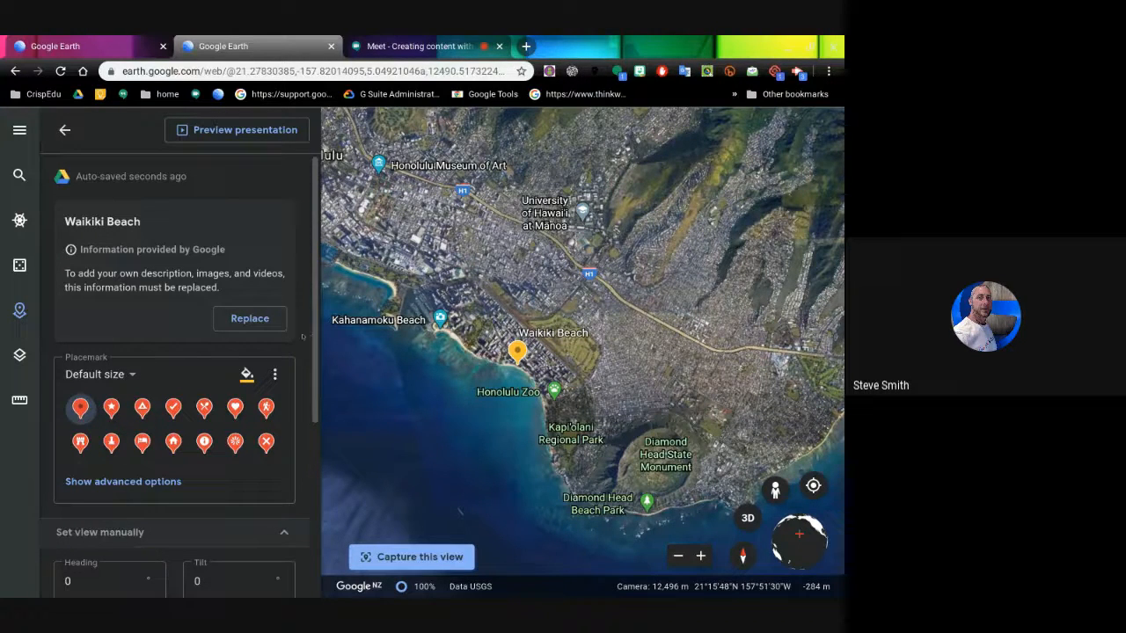
- Change the Waikiki Beach placemark colour to green
scroll(302, 336, "down", 1)
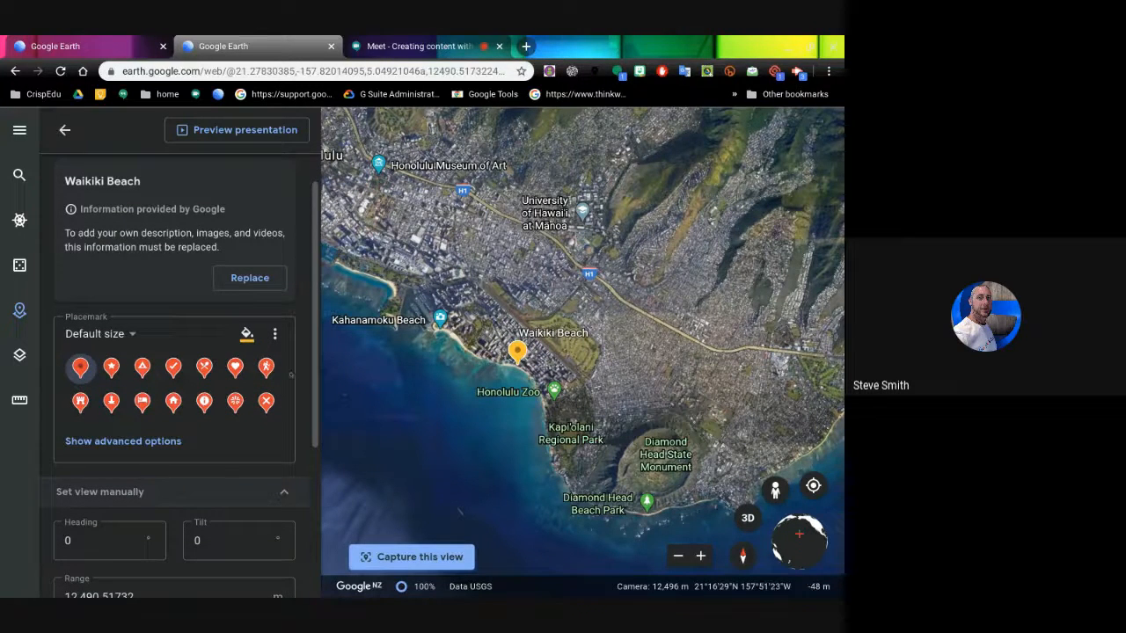
left_click(247, 333)
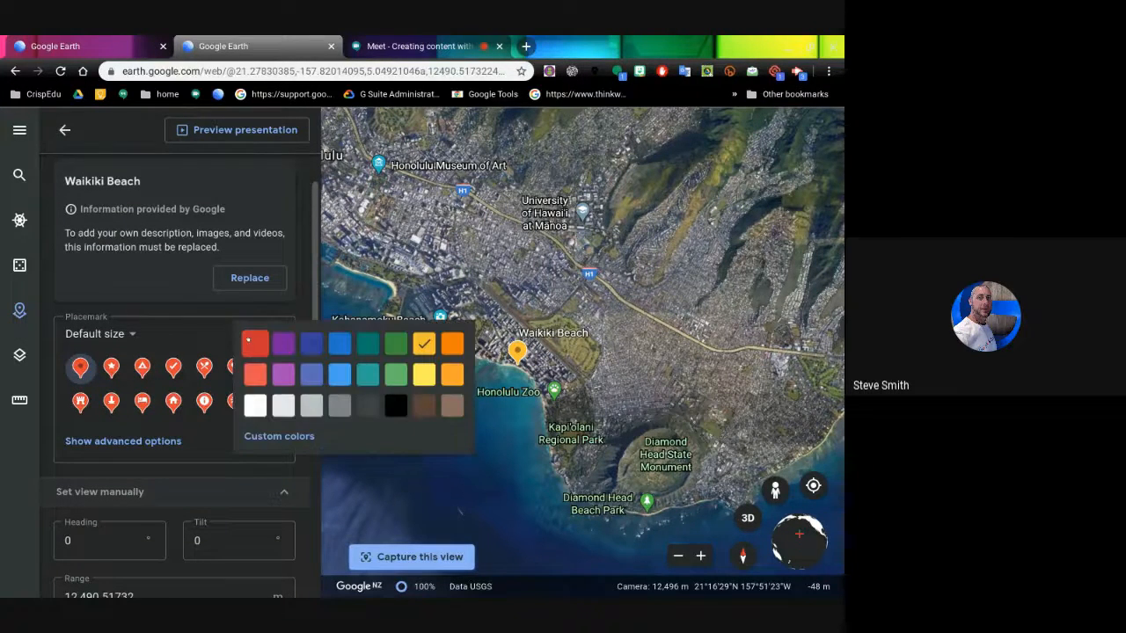
left_click(396, 344)
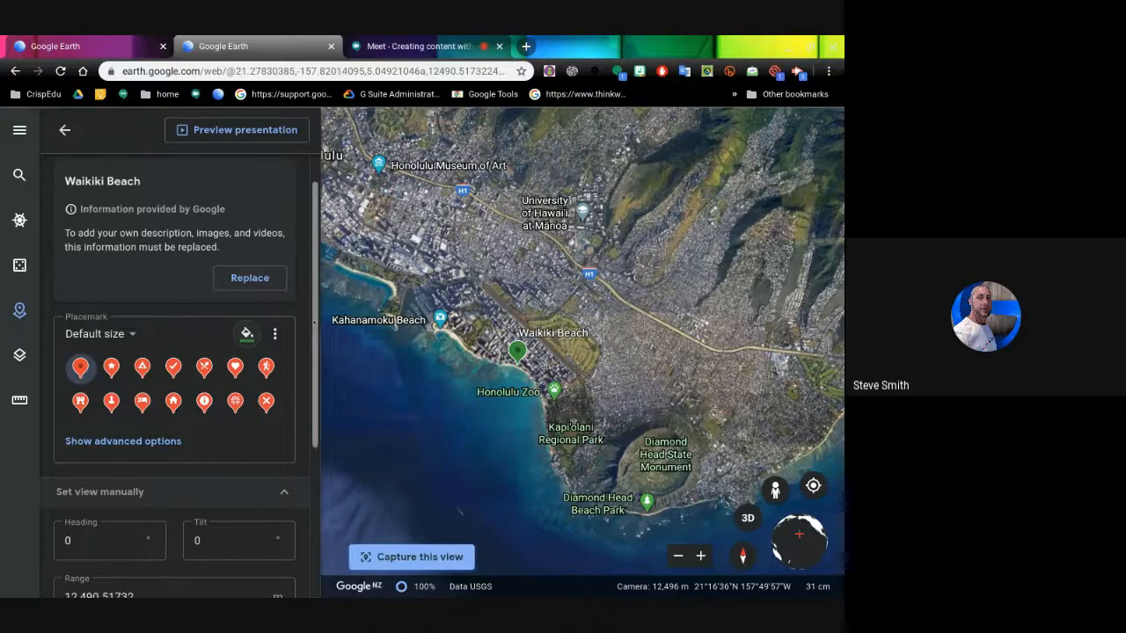
scroll(173, 446, "down", 3)
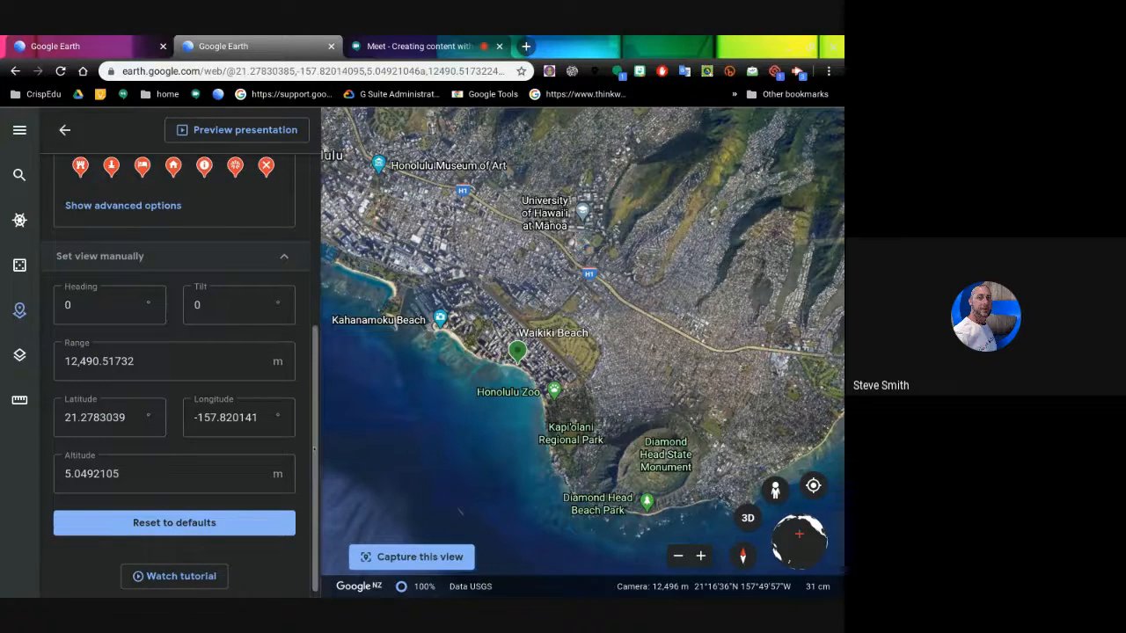
scroll(283, 432, "up", 3)
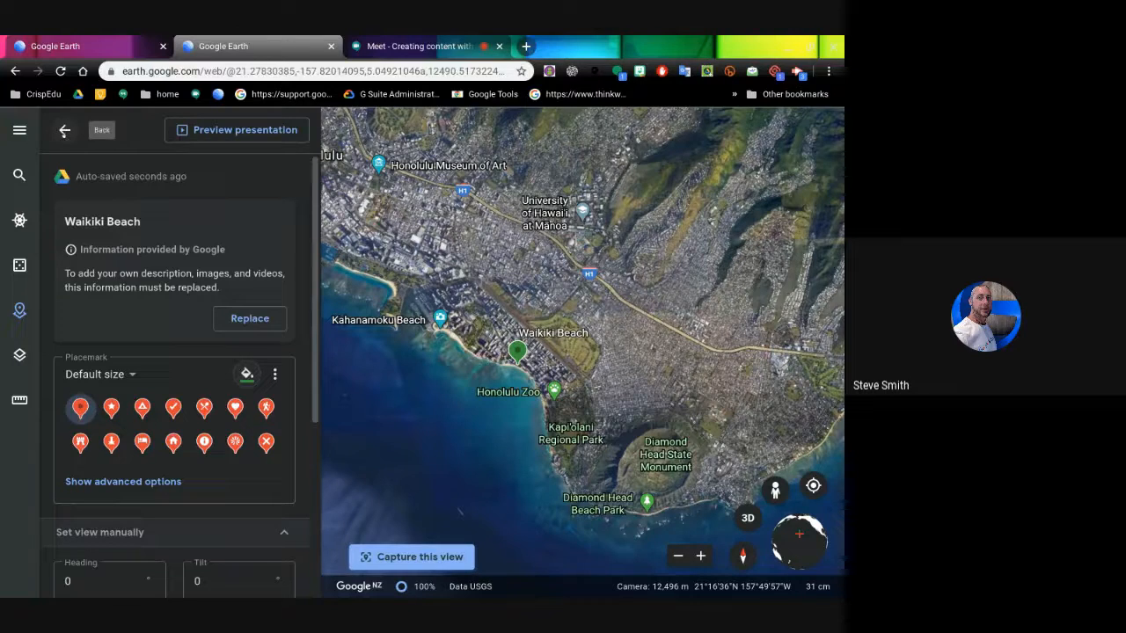
- Back in the Hawaii adventure project, search 'polynesian' and pick Polynesian Cultural Center as a new place
left_click(64, 130)
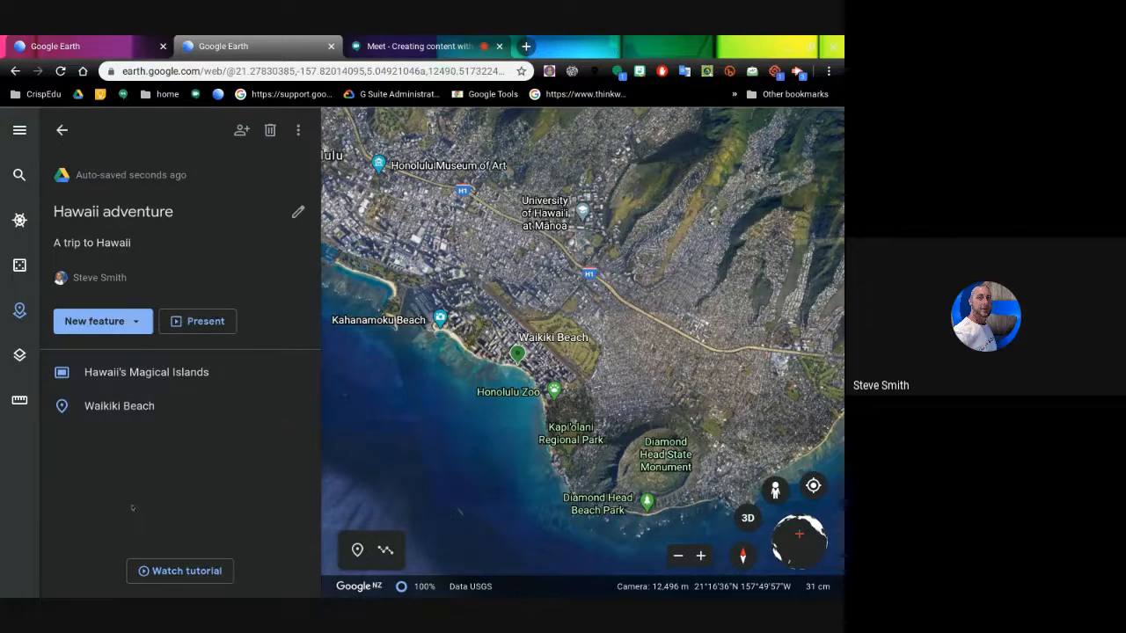
left_click(134, 326)
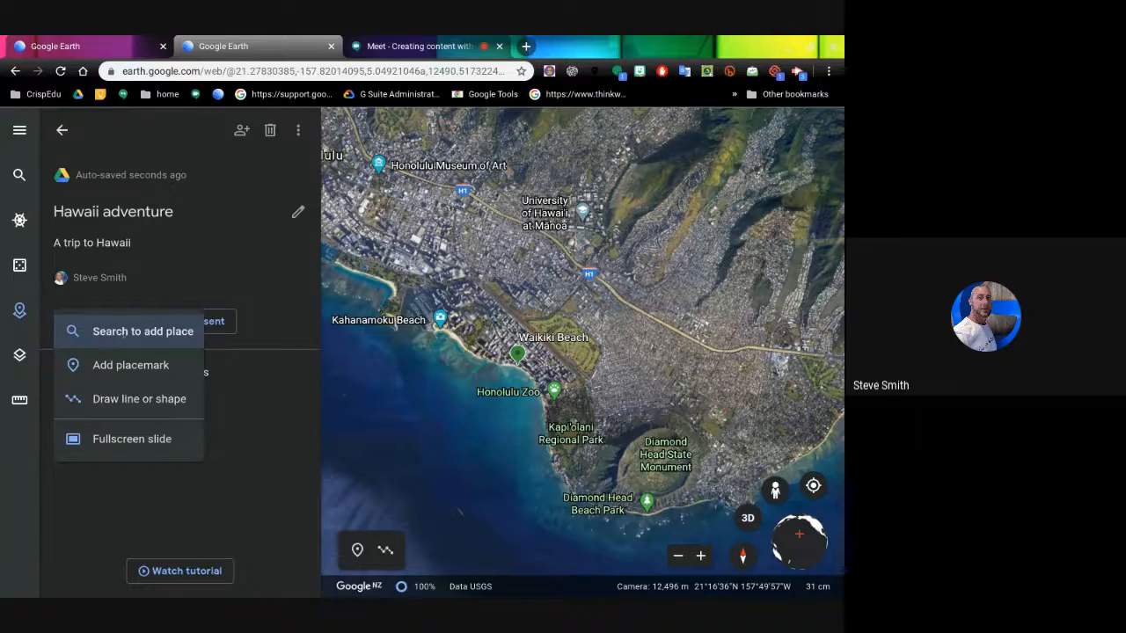
left_click(123, 332)
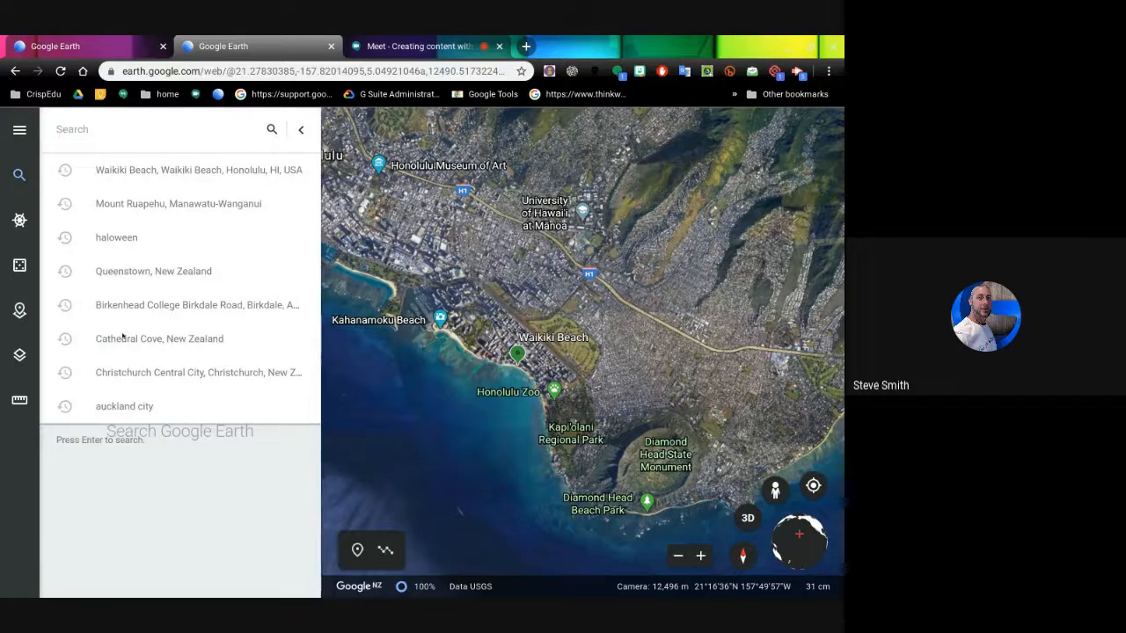
type("pol")
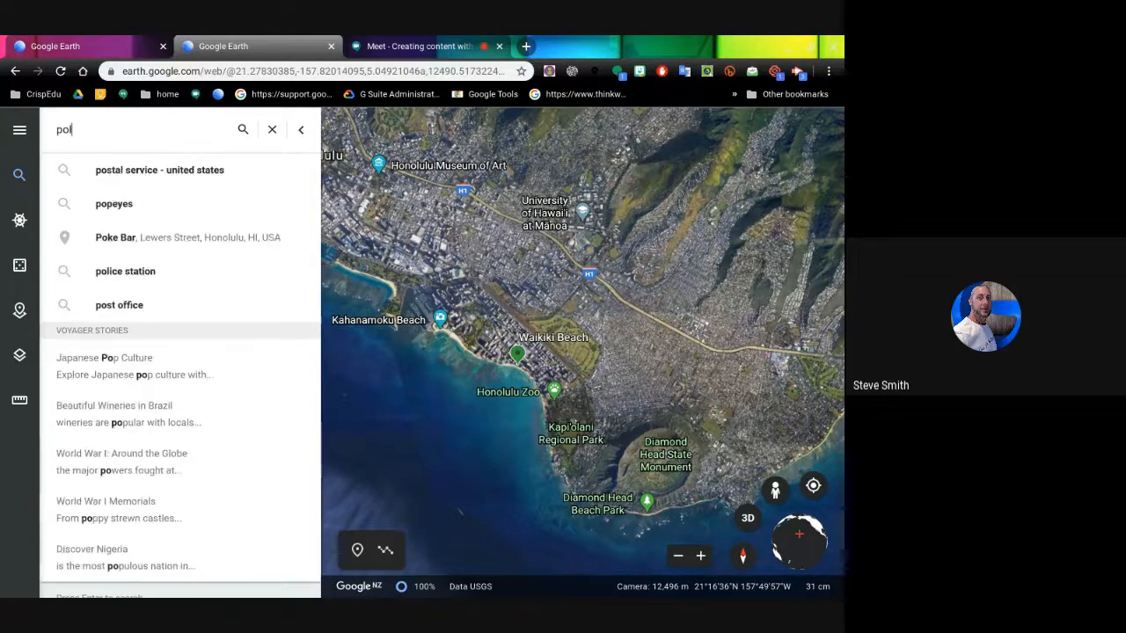
type("ynesian")
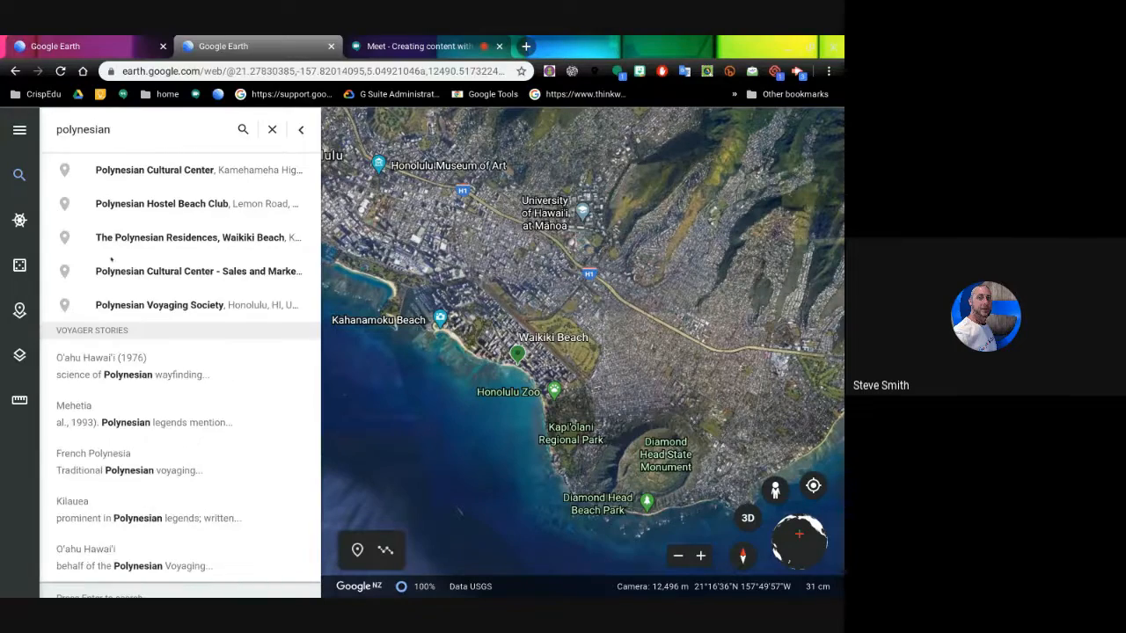
left_click(146, 175)
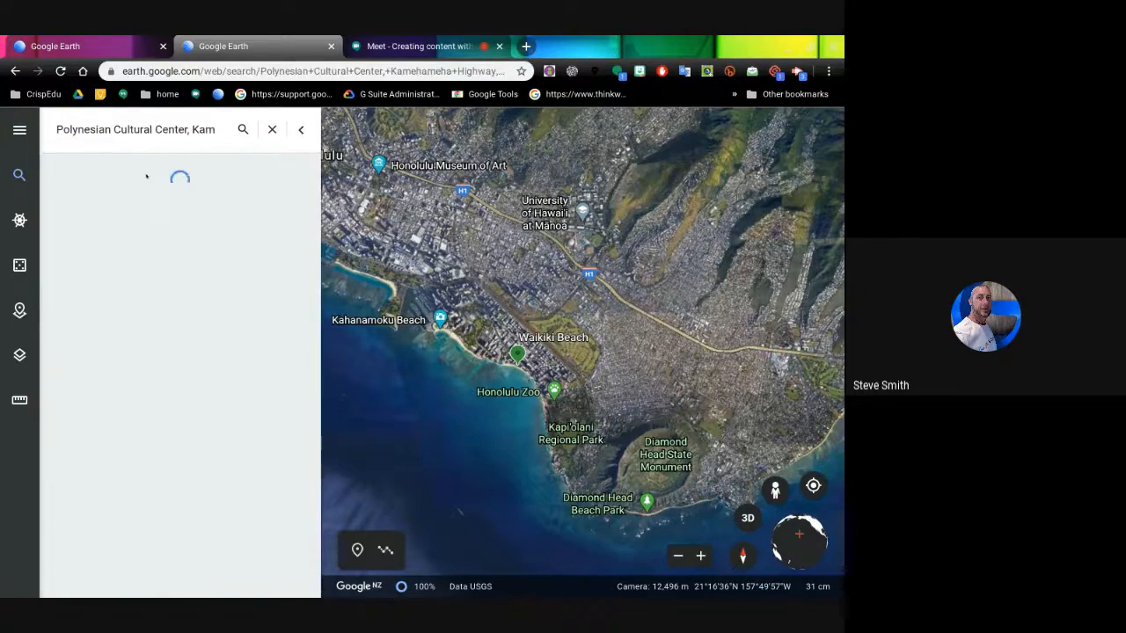
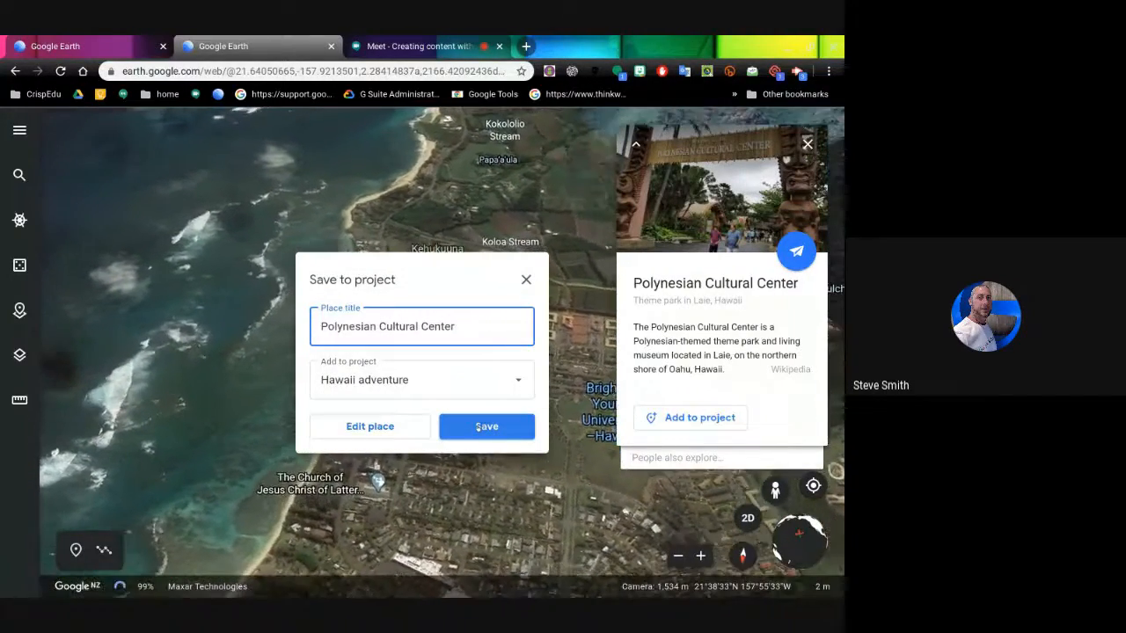
- Save Polynesian Cultural Center as the third Hawaii adventure feature and open its editor
left_click(487, 426)
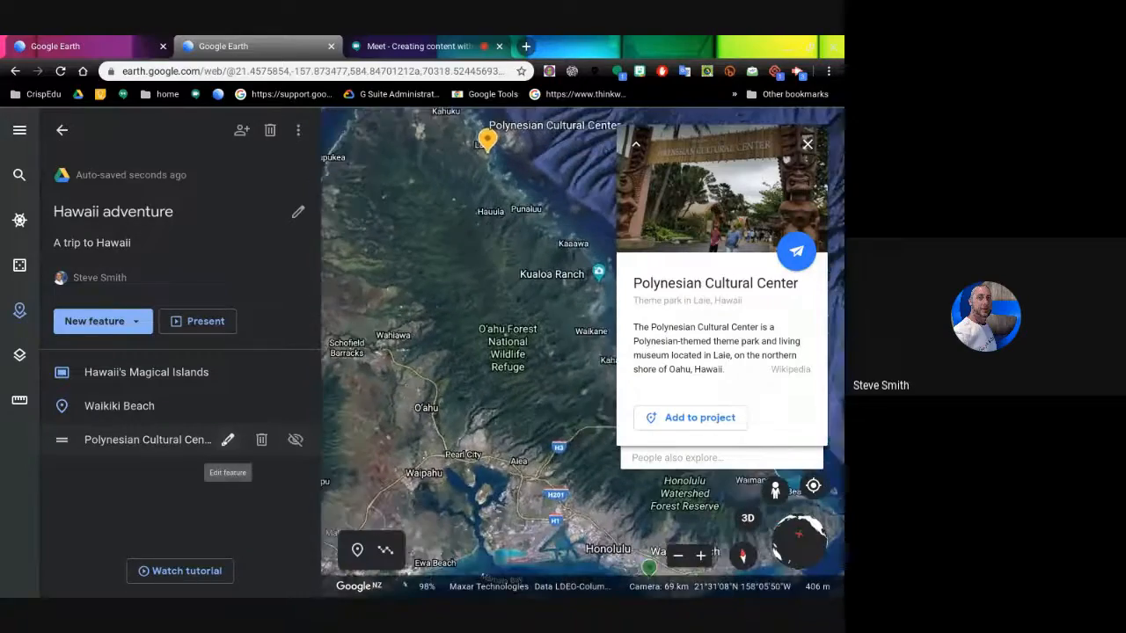
left_click(228, 439)
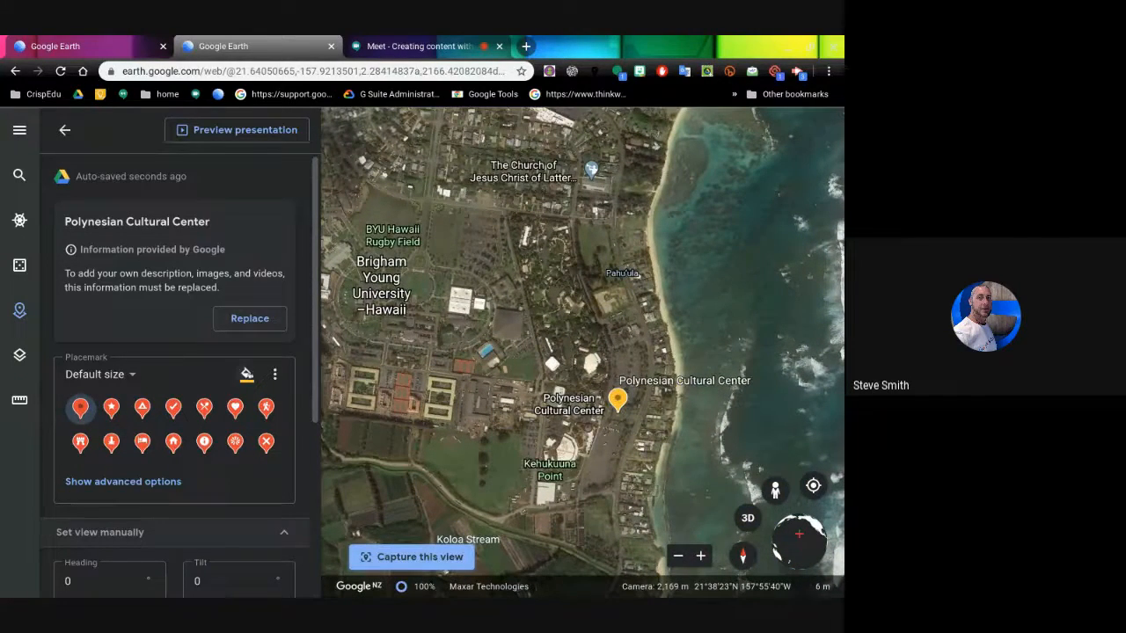
- Colour the Polynesian Cultural Center placemark green and capture a closer view of its grounds
left_click(247, 374)
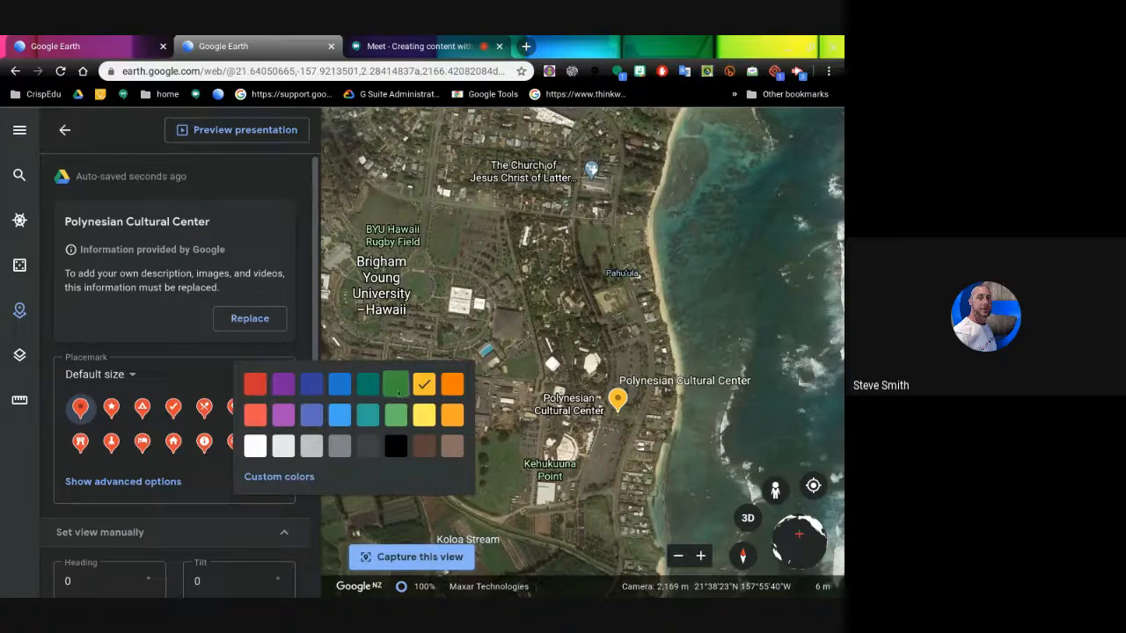
left_click(397, 385)
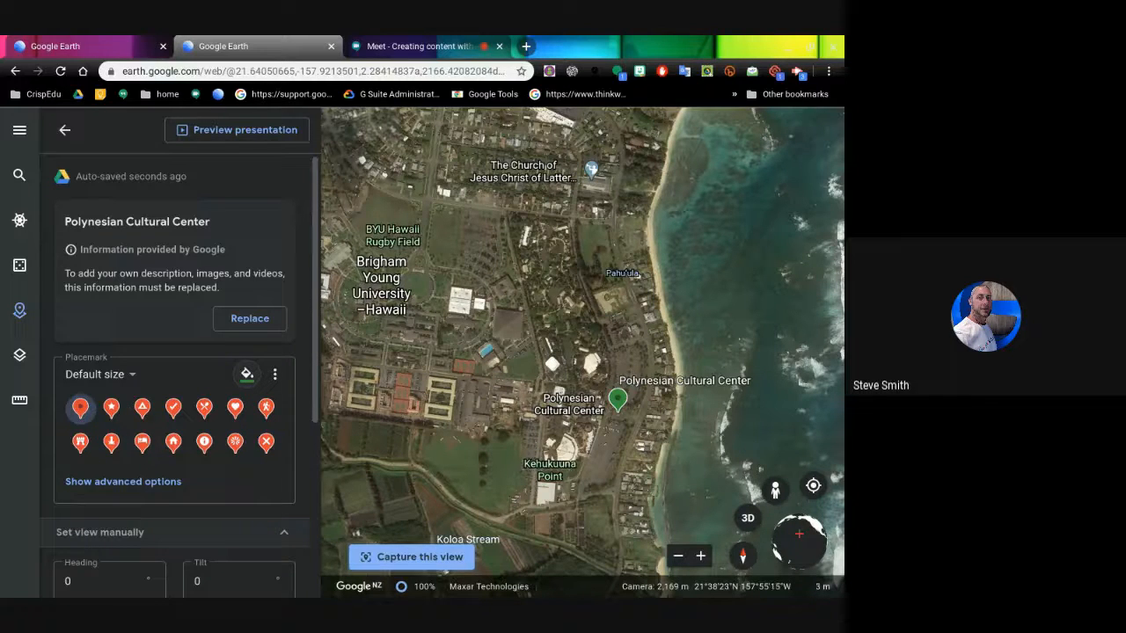
left_click_drag(515, 353, 608, 333)
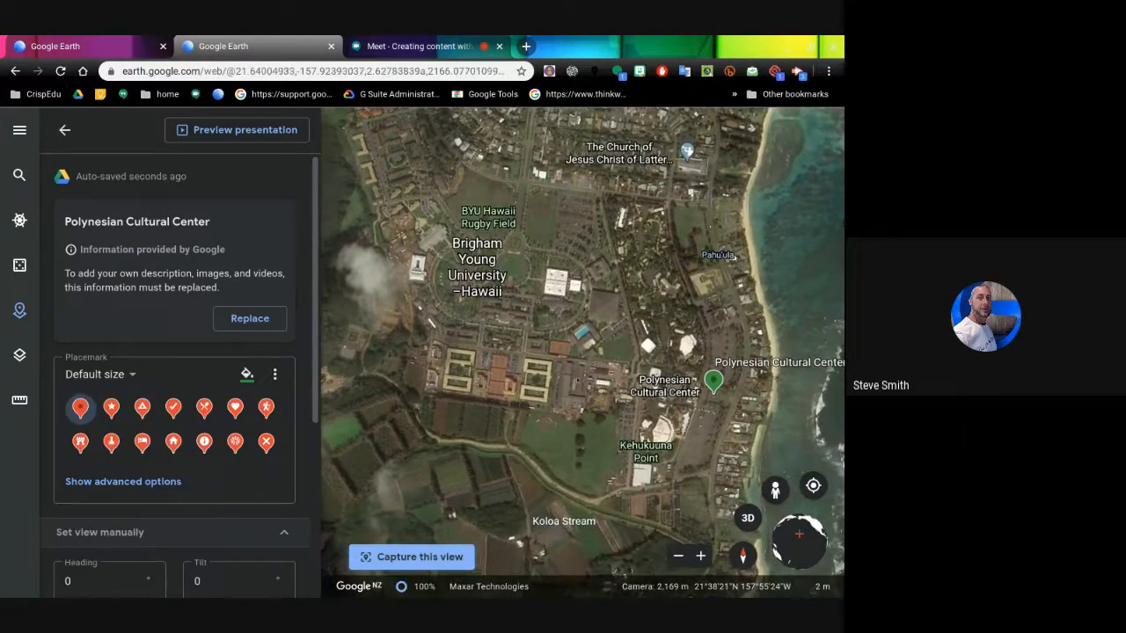
scroll(576, 387, "up", 3)
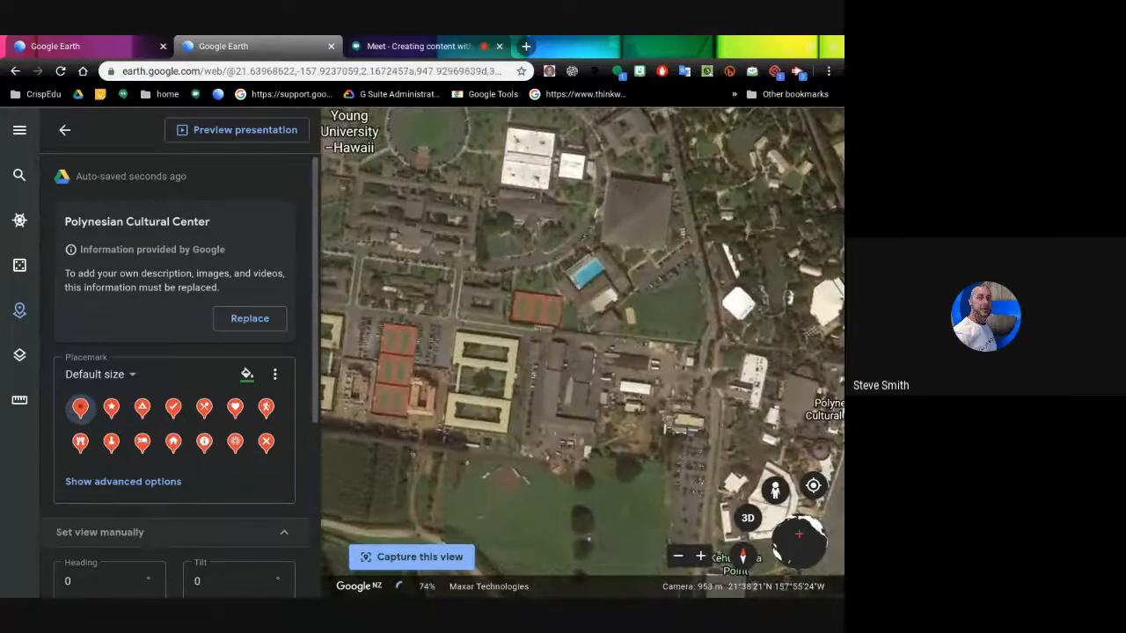
left_click_drag(576, 387, 395, 297)
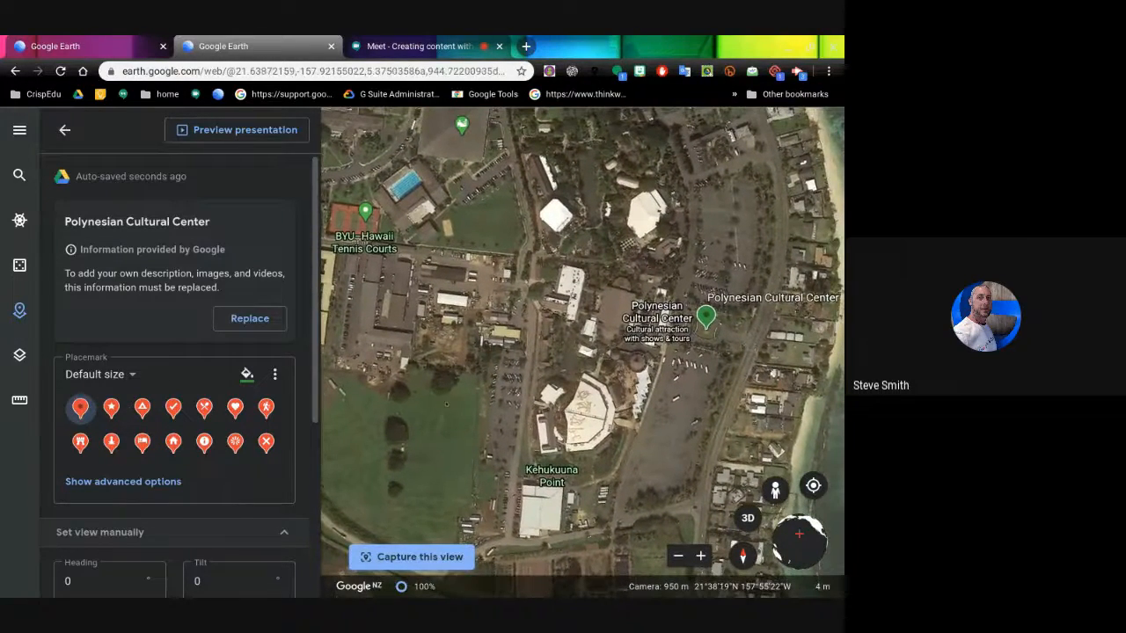
left_click(417, 558)
- Replace Google's provided info for Polynesian Cultural Center with editable details
left_click(236, 318)
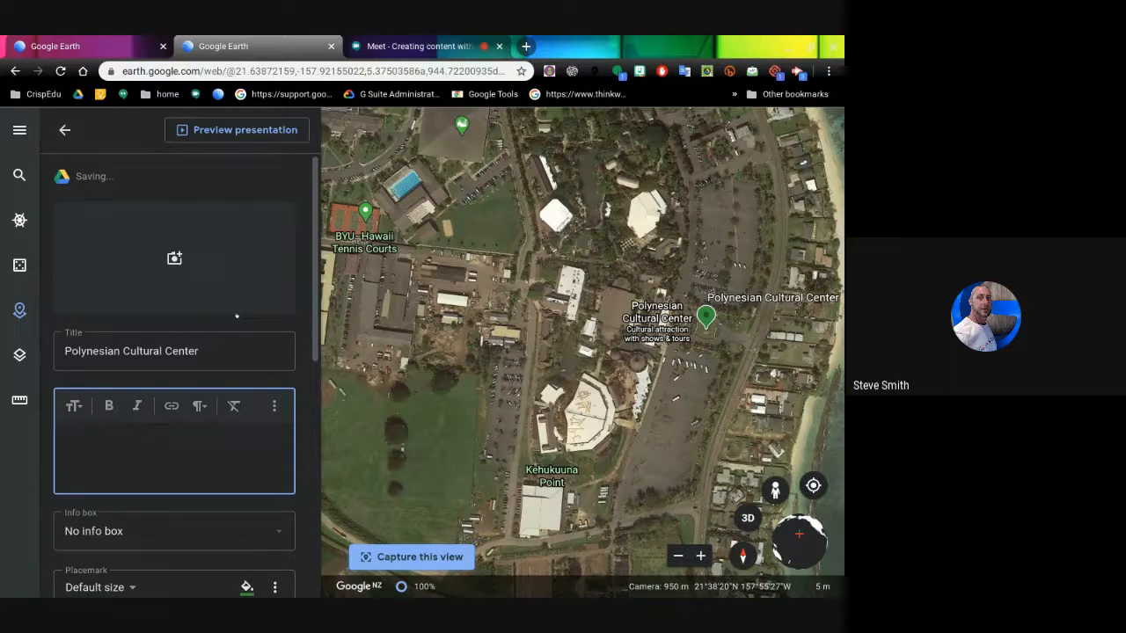
scroll(250, 311, "down", 4)
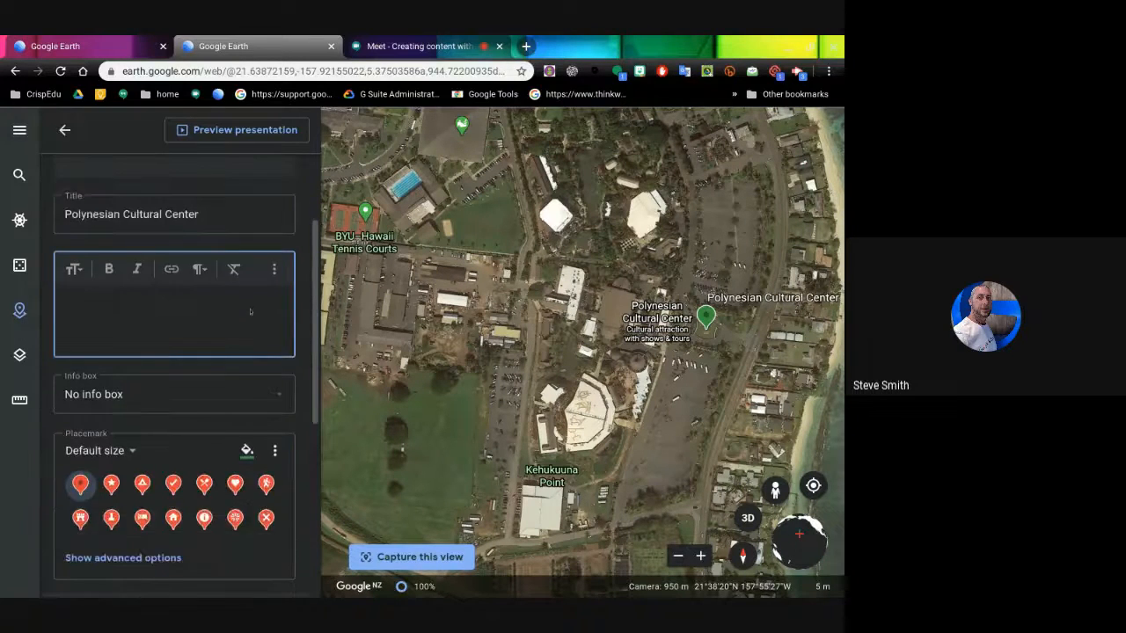
scroll(250, 312, "up", 4)
scroll(186, 376, "up", 1)
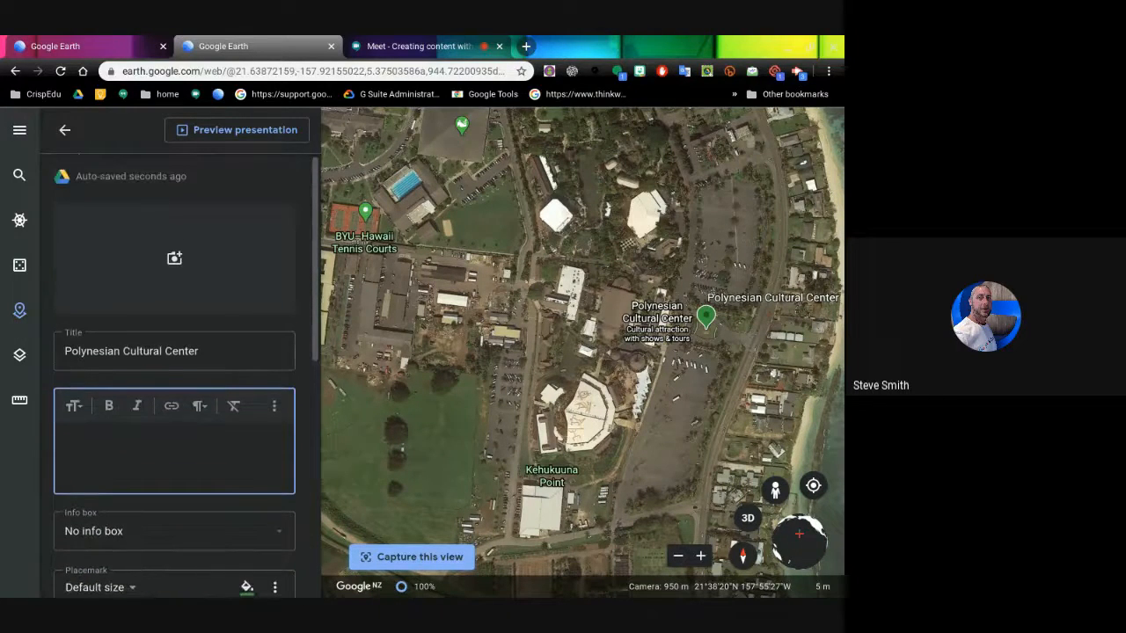
scroll(154, 377, "down", 3)
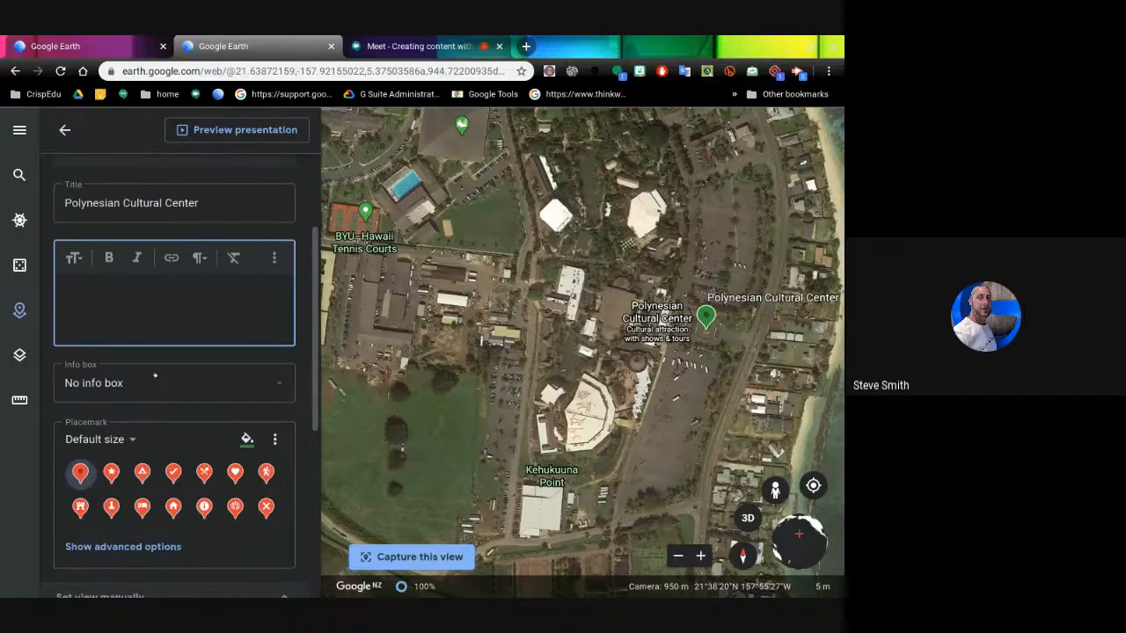
- Set the Polynesian Cultural Center info box to Small info box
left_click(279, 384)
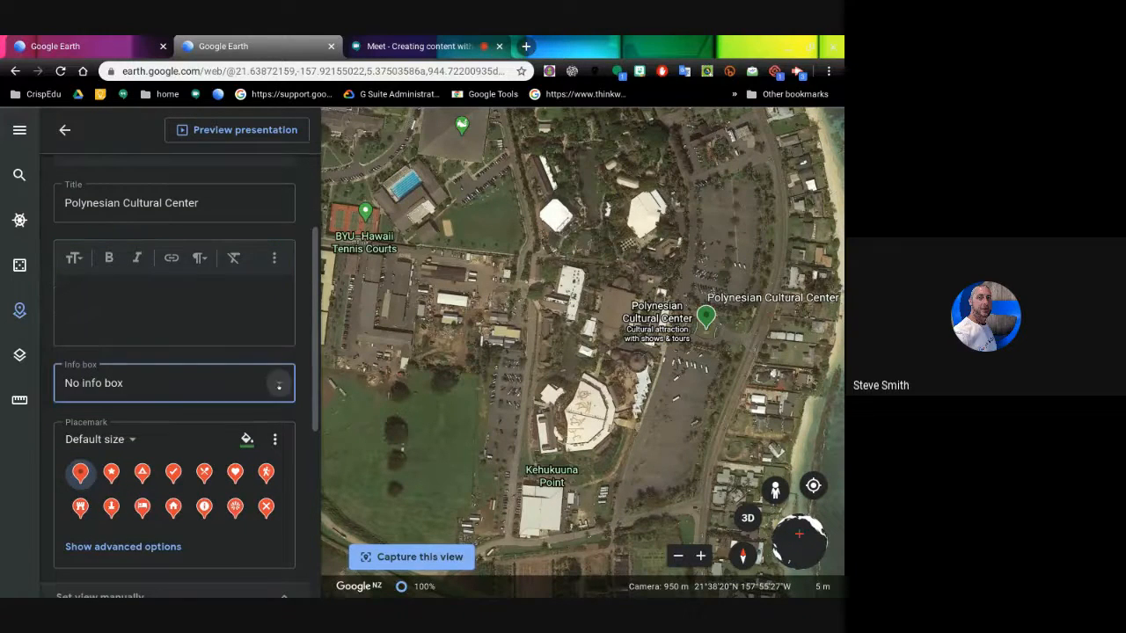
left_click(145, 436)
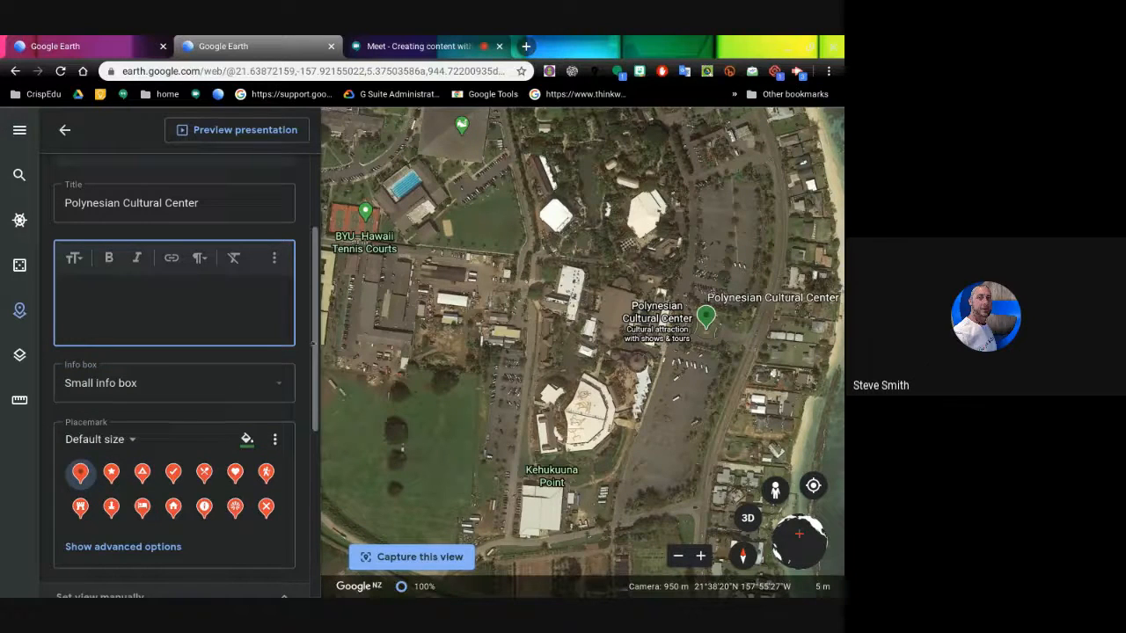
left_click_drag(315, 346, 318, 278)
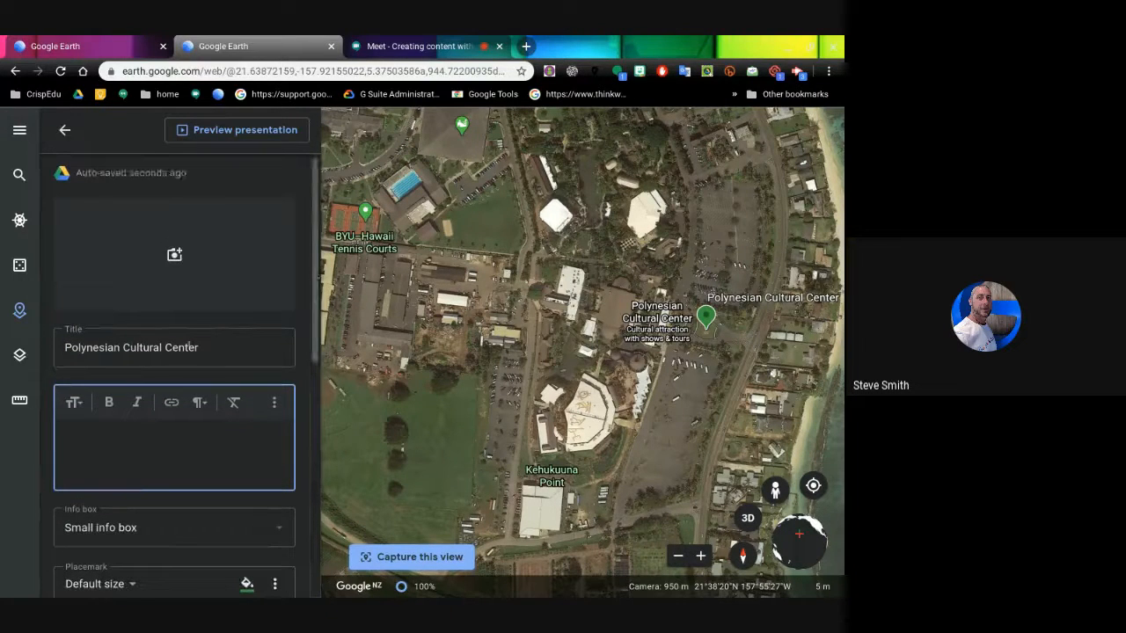
left_click(174, 256)
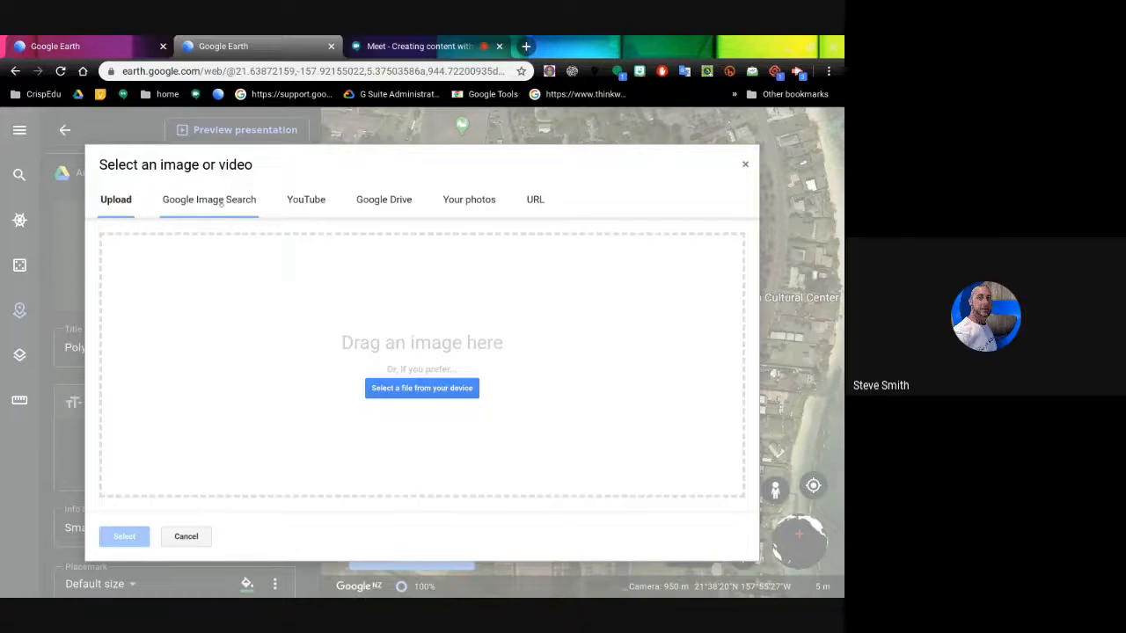
- Search Google Images for 'polynesian cultural center' and add the canoe scene photo
left_click(222, 201)
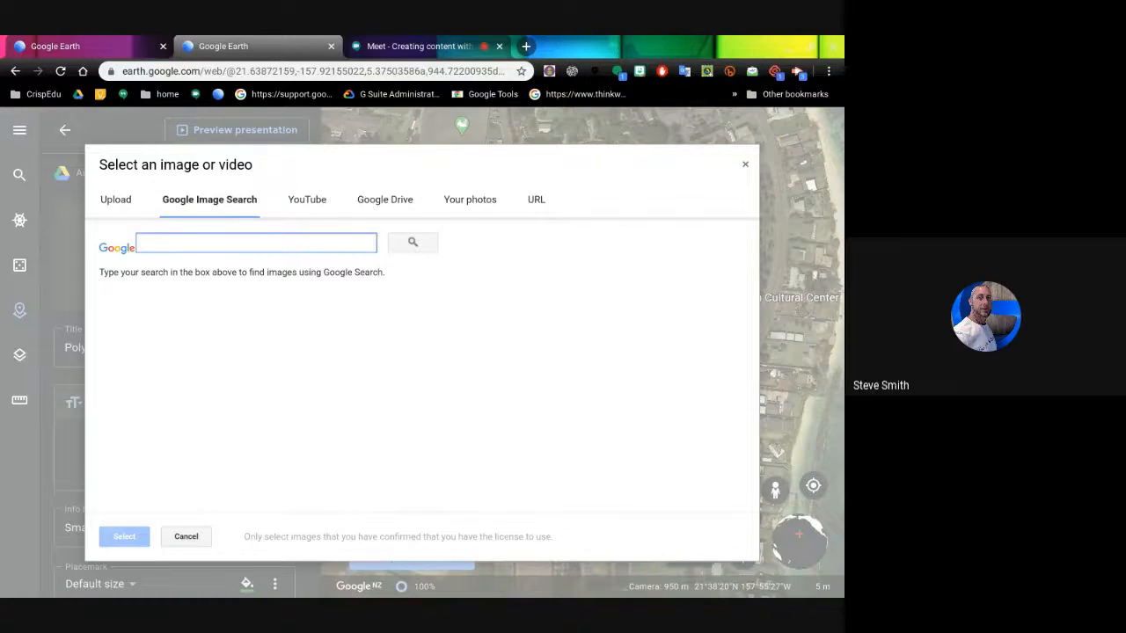
type("polynesian ")
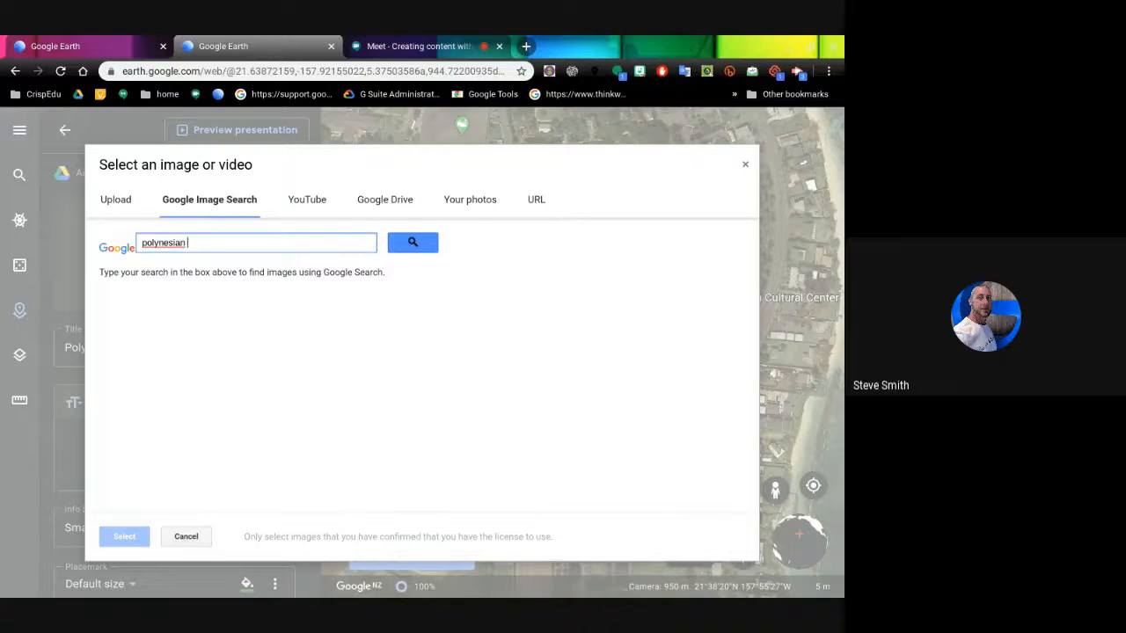
type("cultural center")
left_click(412, 242)
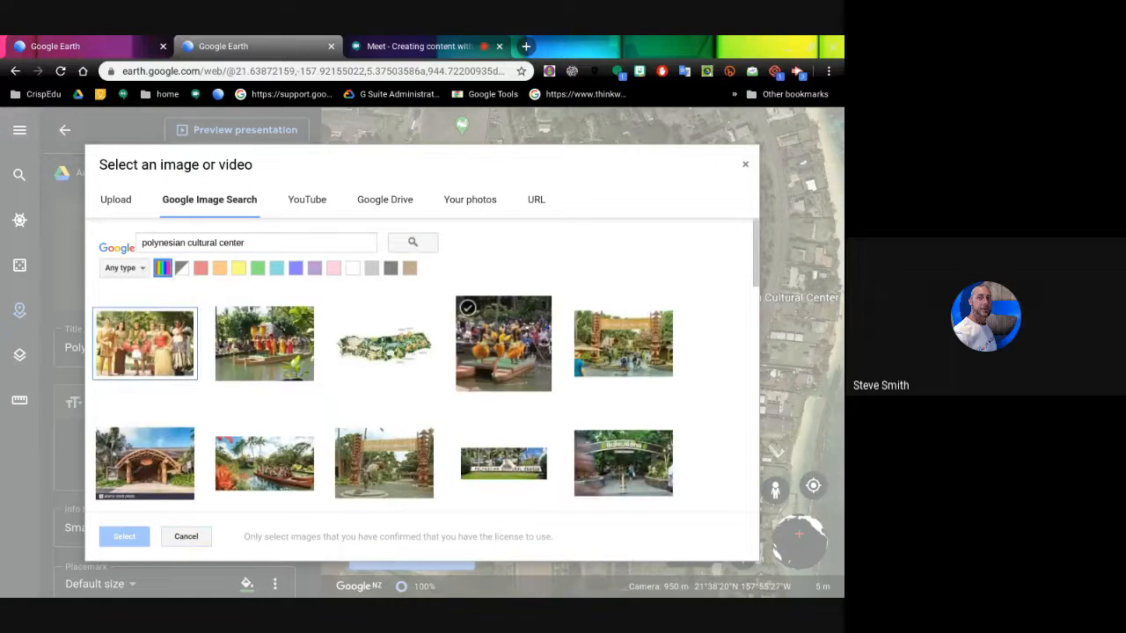
left_click(263, 343)
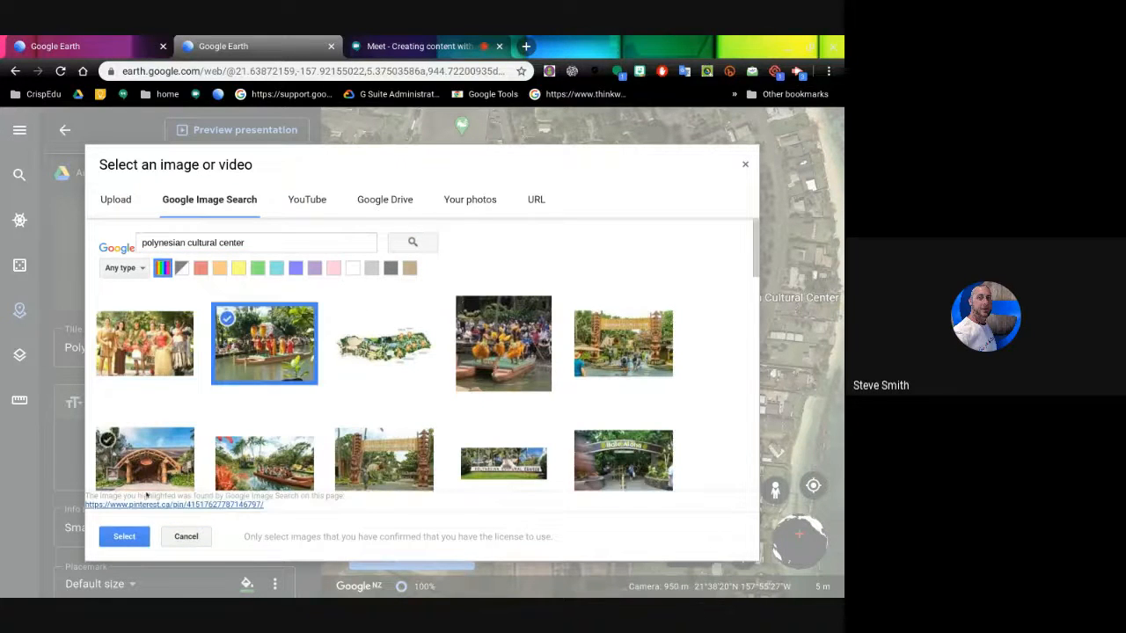
left_click(124, 536)
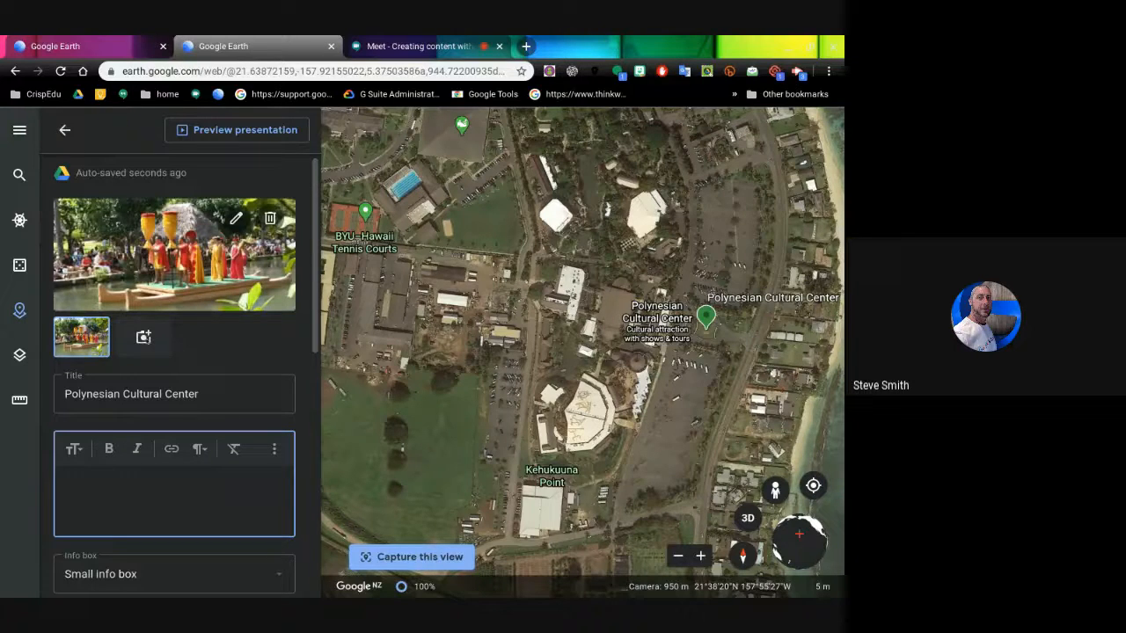
- Add the entrance gateway photo as a second image of the place
left_click(236, 218)
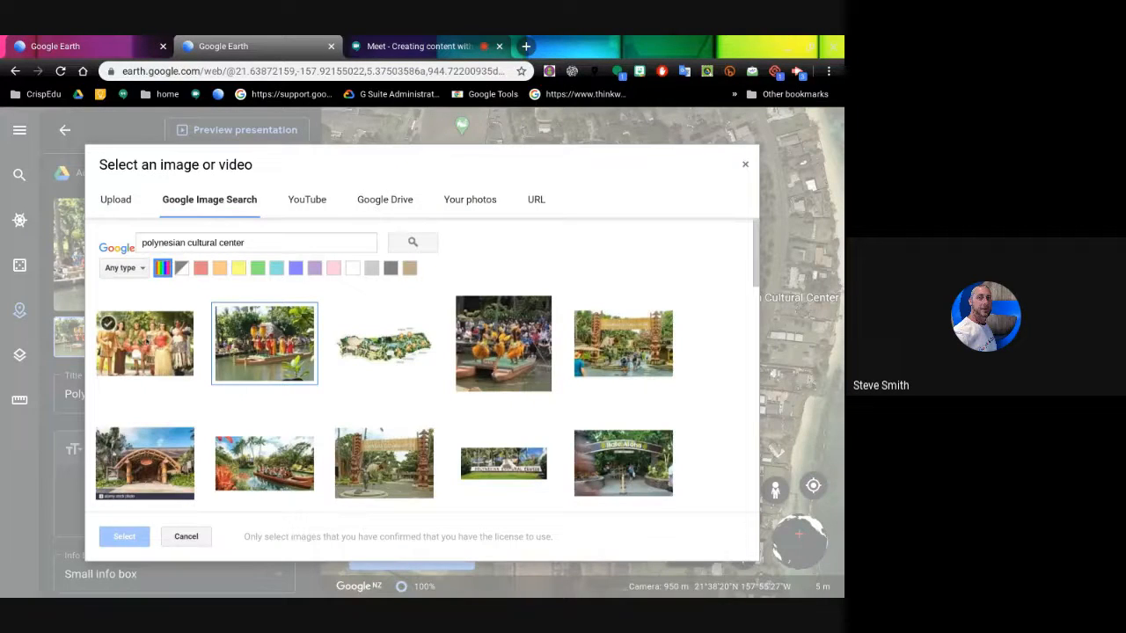
left_click(620, 345)
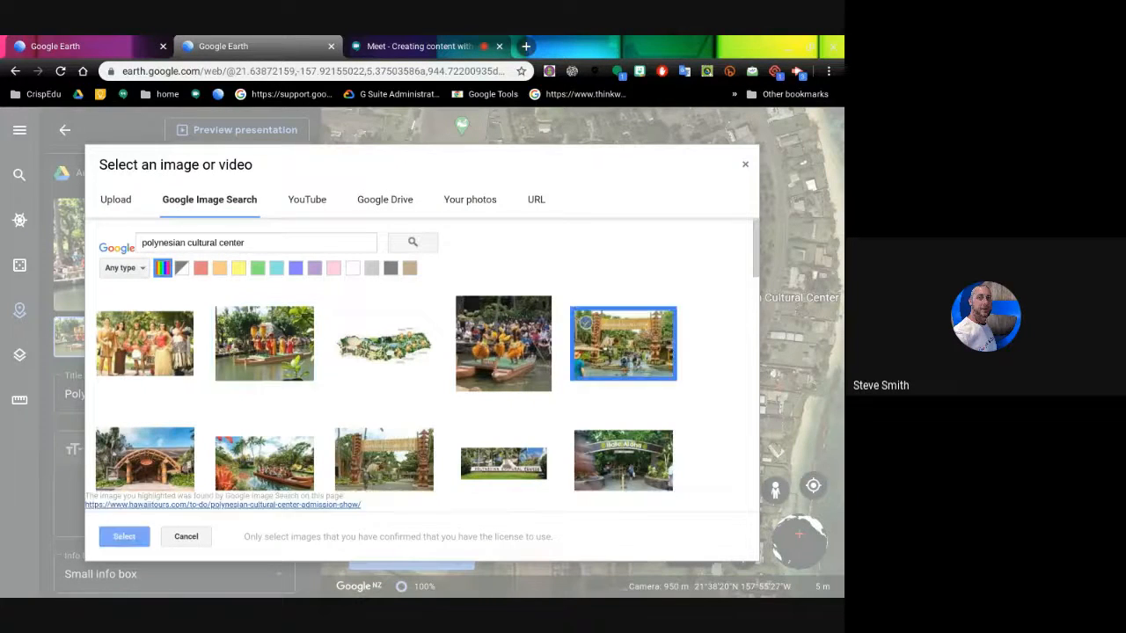
left_click(124, 536)
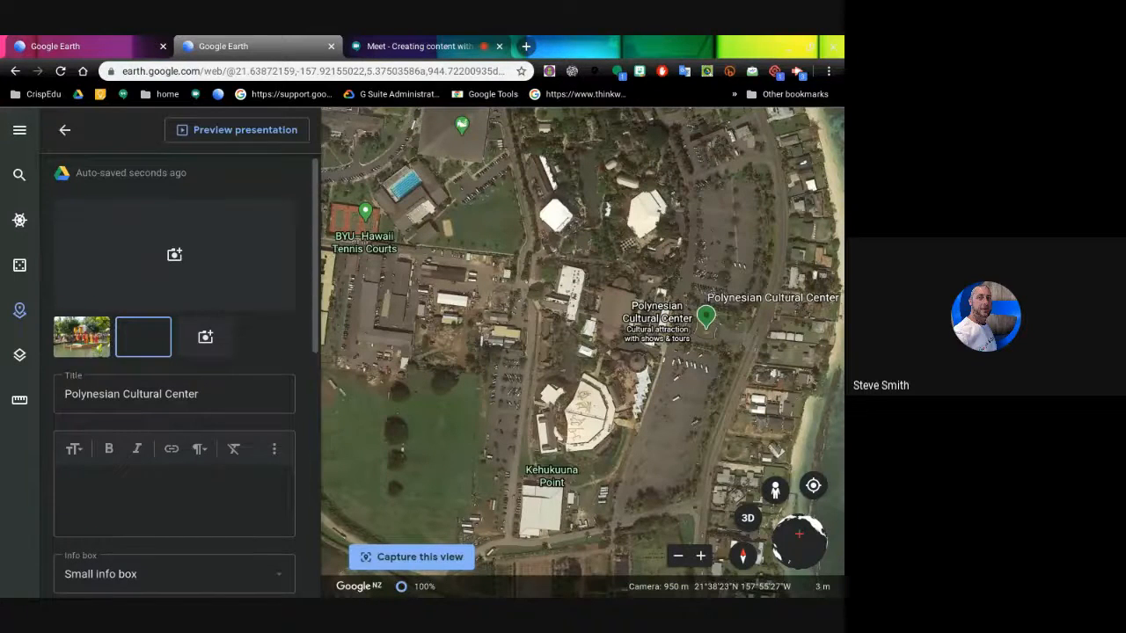
left_click_drag(314, 257, 315, 297)
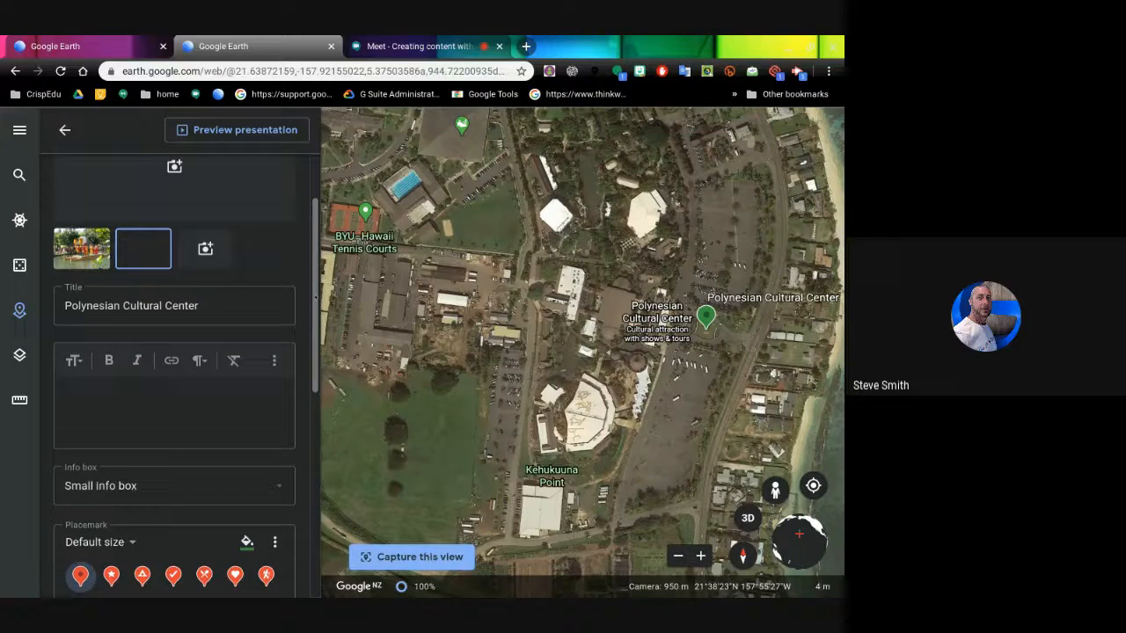
left_click(137, 401)
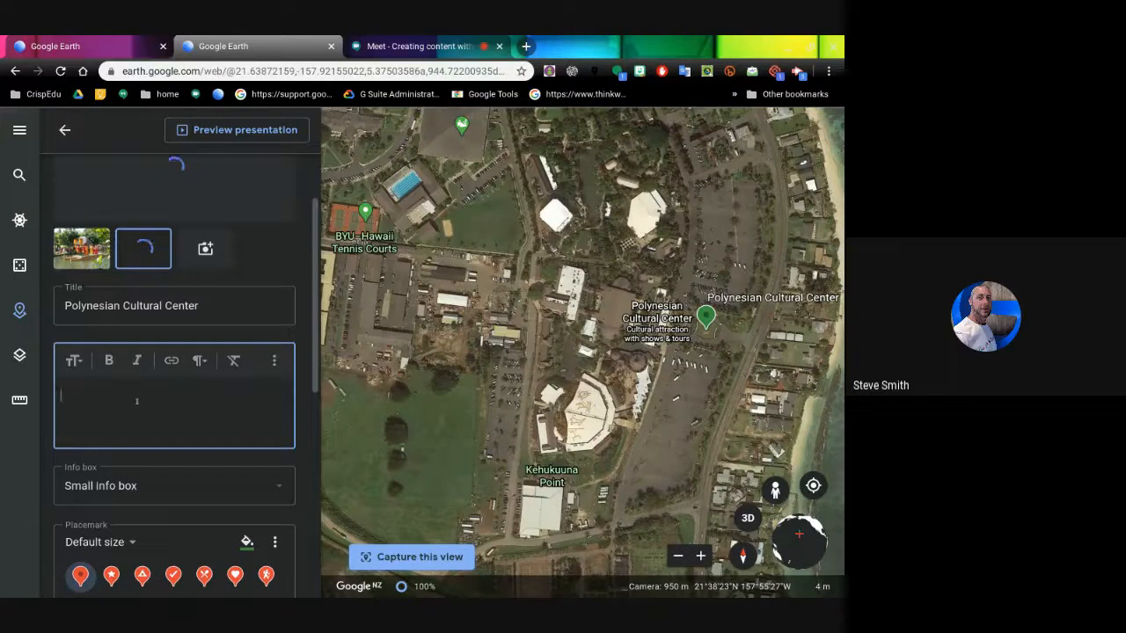
- Enter the description 'Visit many islands of polynesia', correcting the 'nany' typo
type("V")
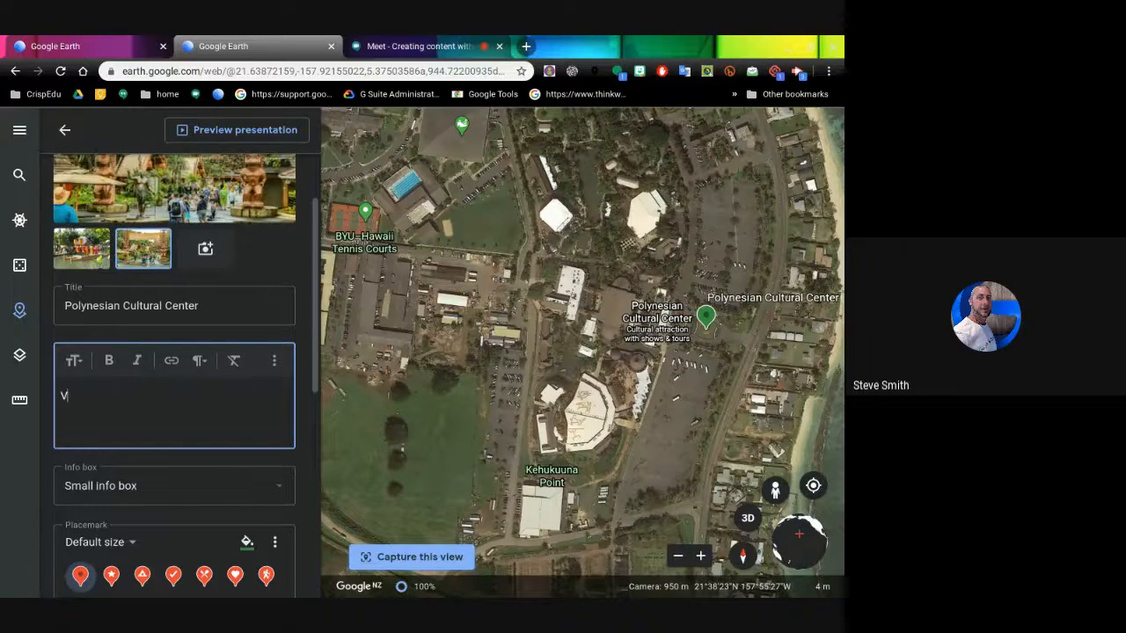
type("isit many islands of polyn")
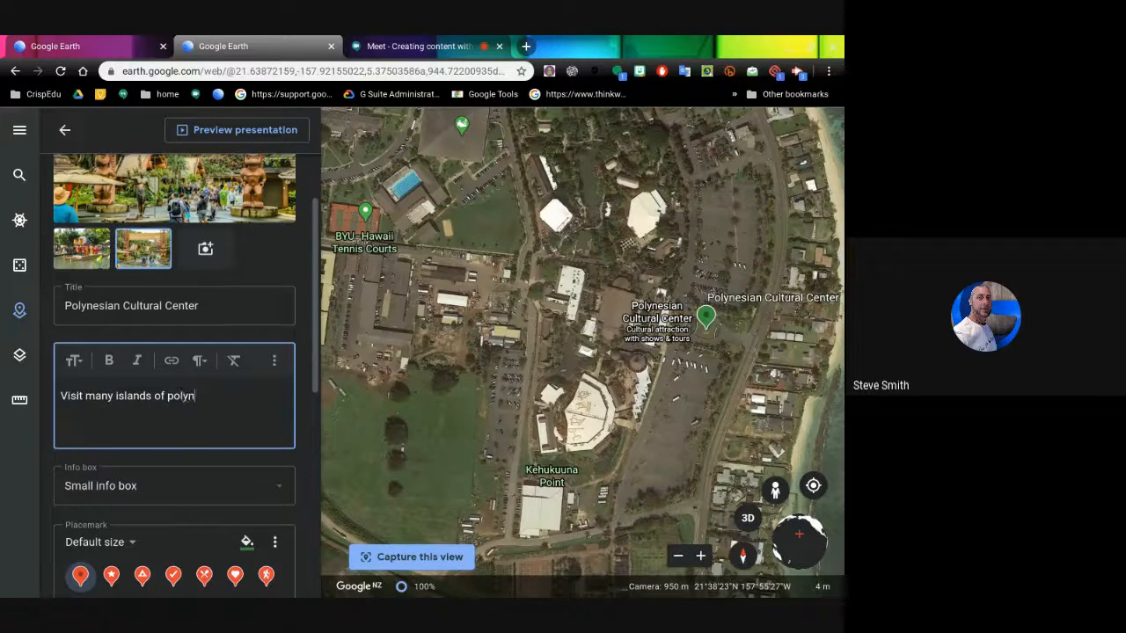
type("esia")
scroll(213, 404, "down", 2)
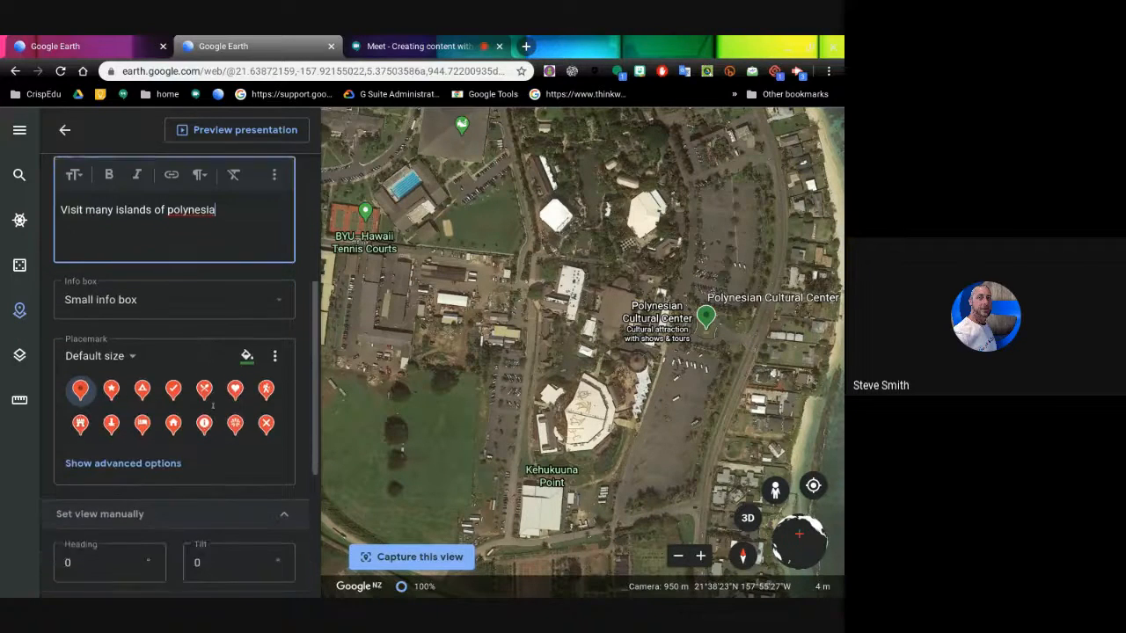
scroll(213, 404, "up", 3)
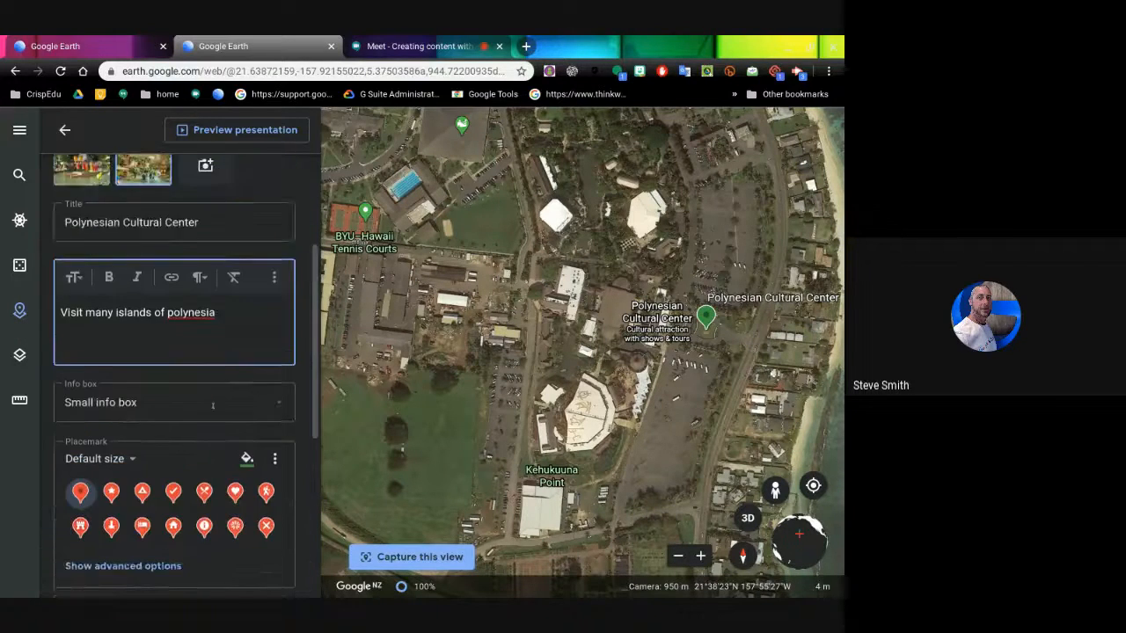
- Preview the project as a presentation, browsing the photos and slides, then exit to the editor
left_click(234, 132)
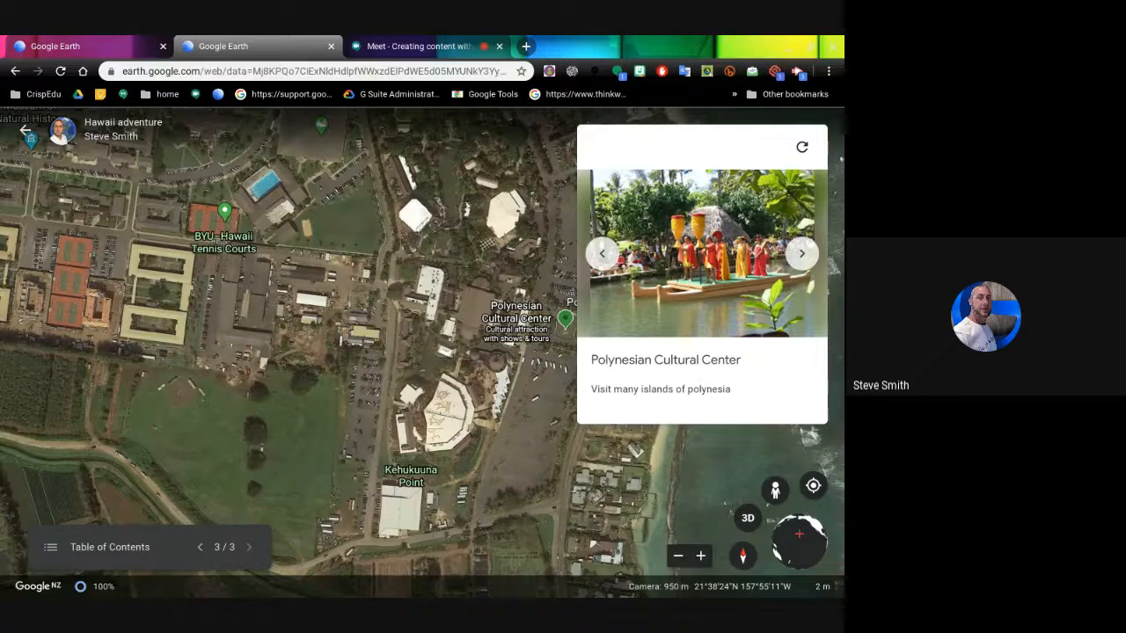
left_click(799, 254)
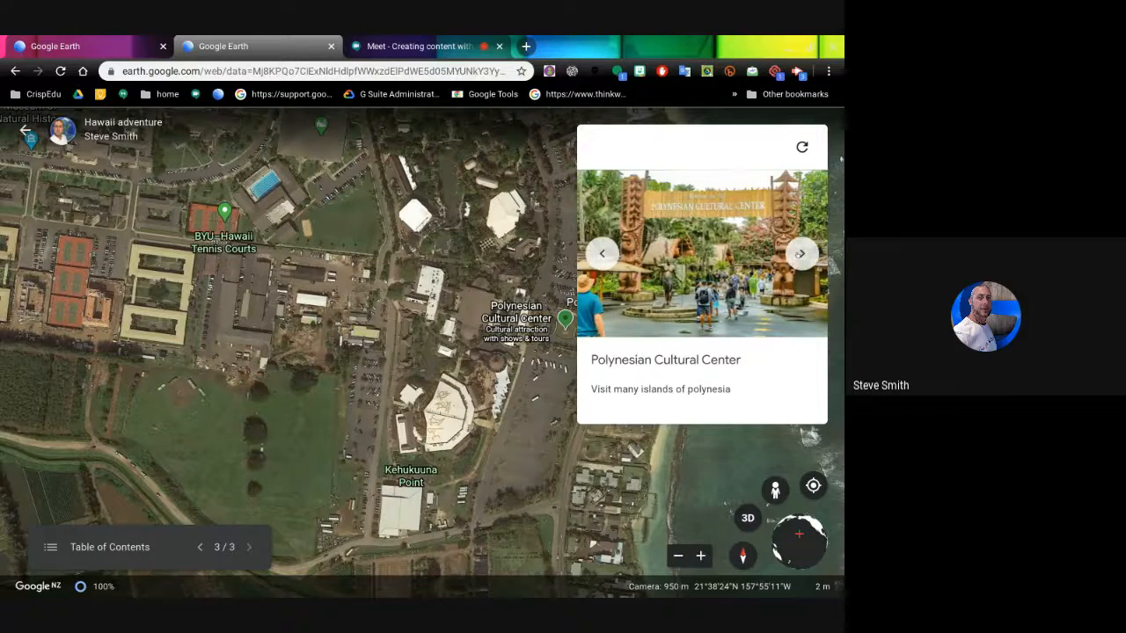
left_click(605, 254)
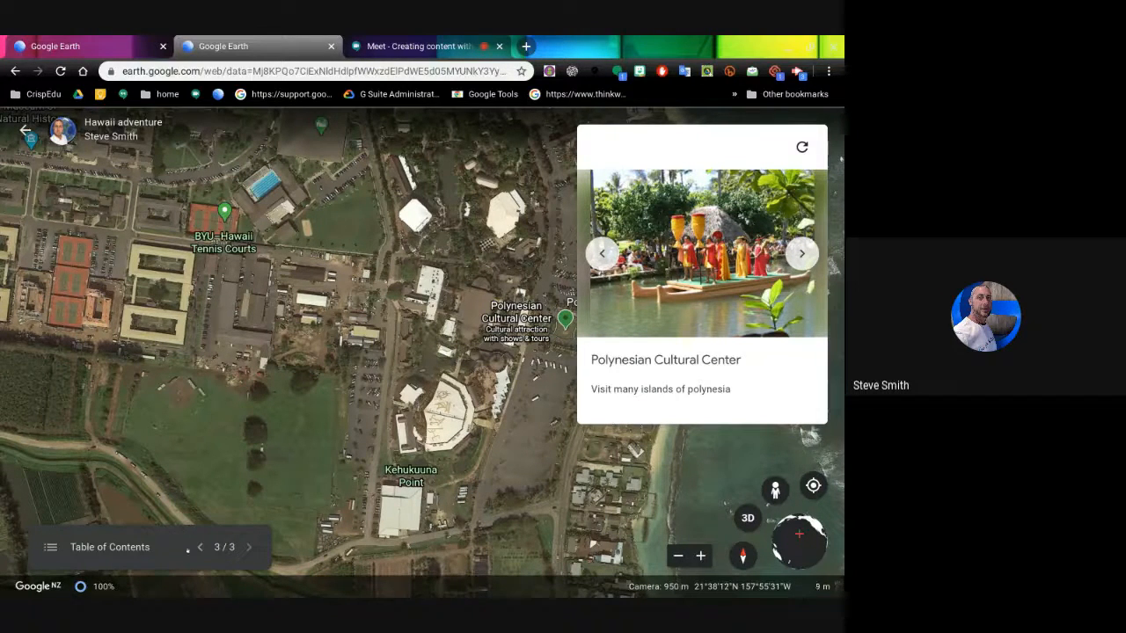
left_click(199, 547)
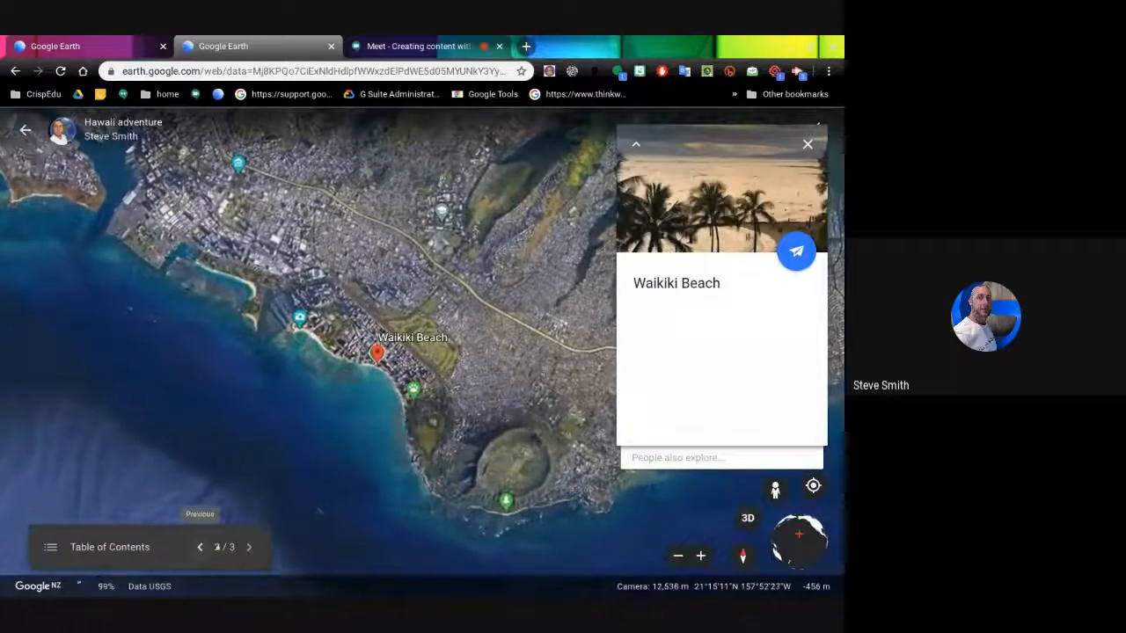
left_click(248, 547)
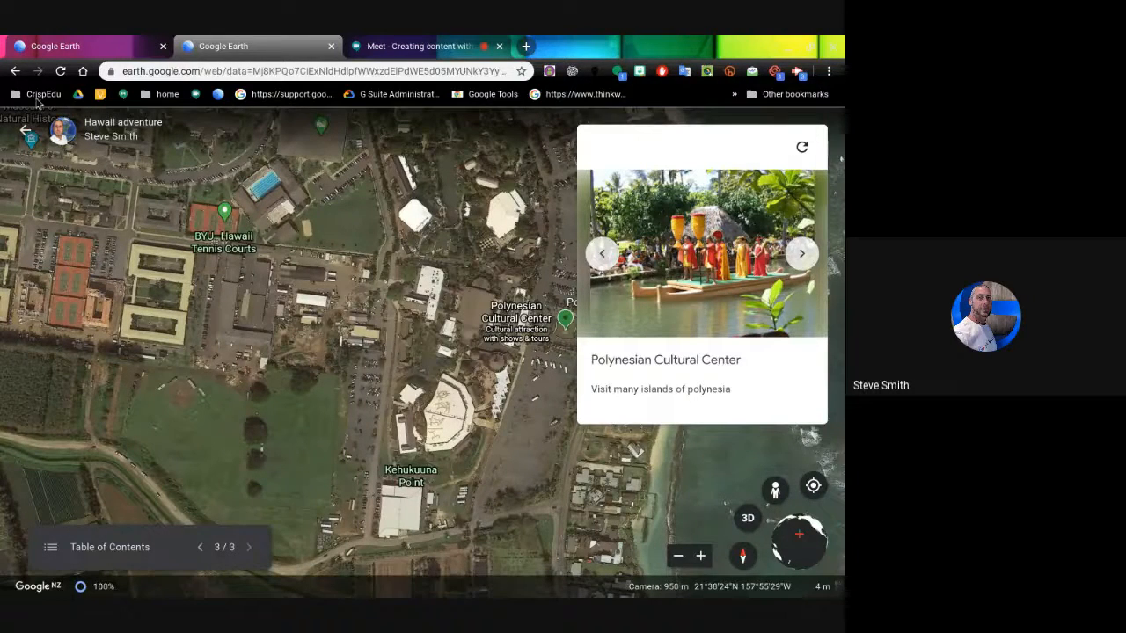
left_click(24, 131)
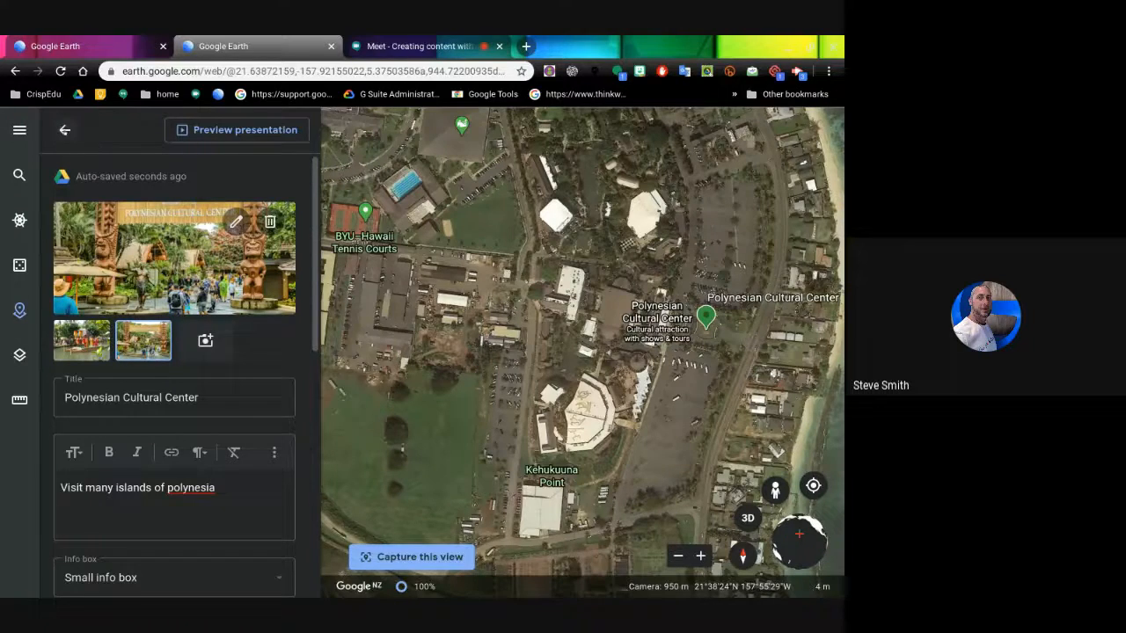
- Return to the Hawaii adventure feature list and begin adding a new placemark
left_click(64, 130)
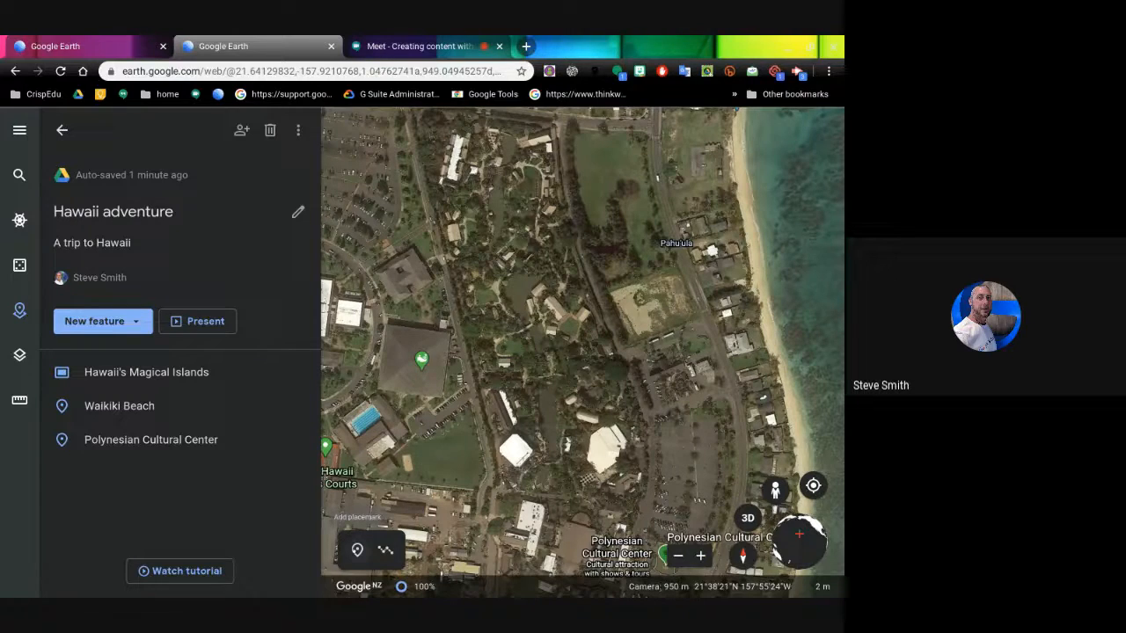
left_click(357, 550)
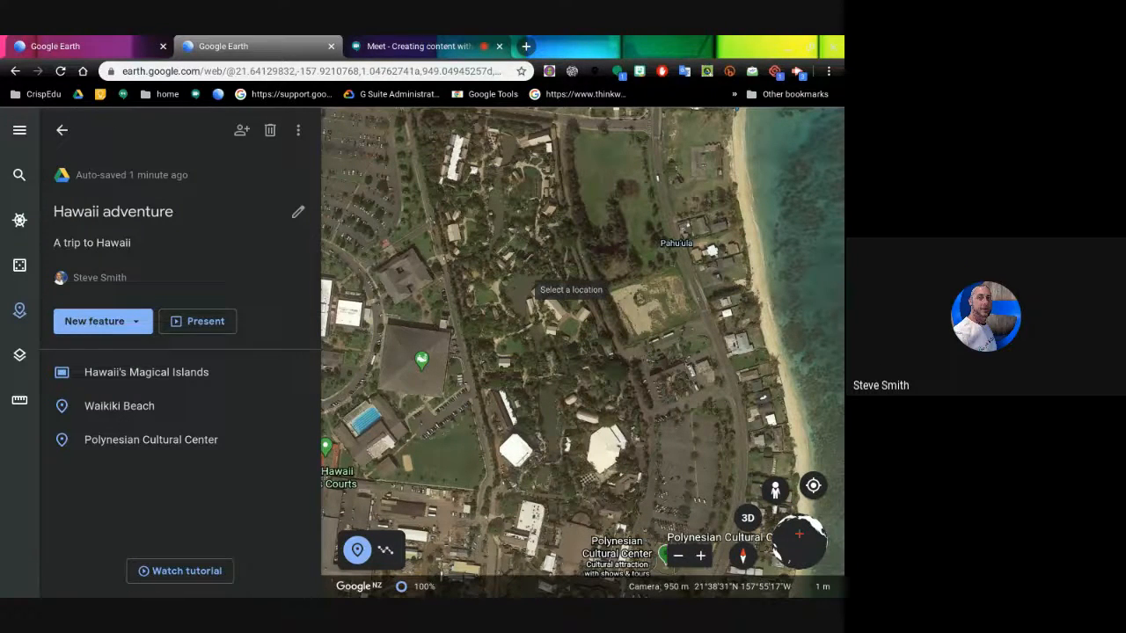
- Drop a placemark titled 'Polynesian show' on the map and open it for editing
left_click(534, 290)
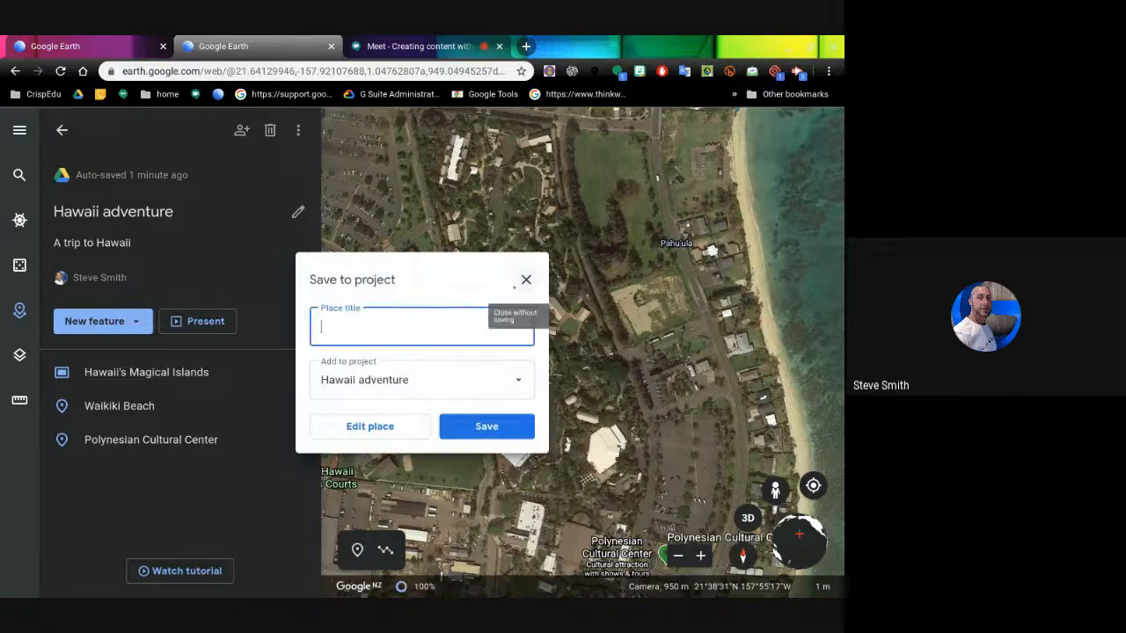
type("Polynesian show")
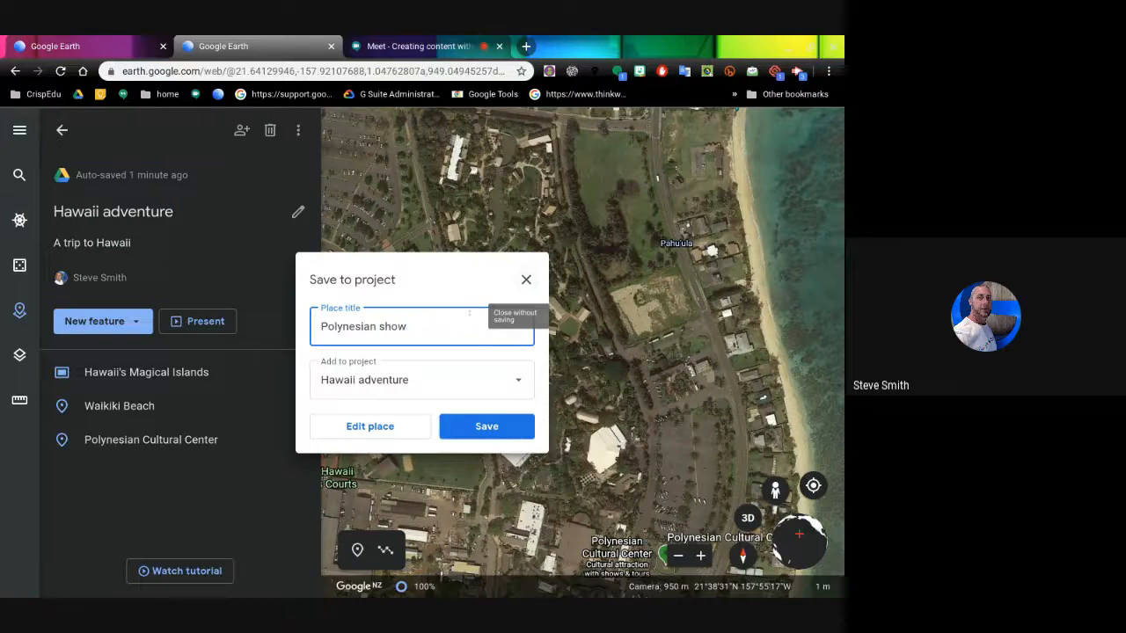
key("Return")
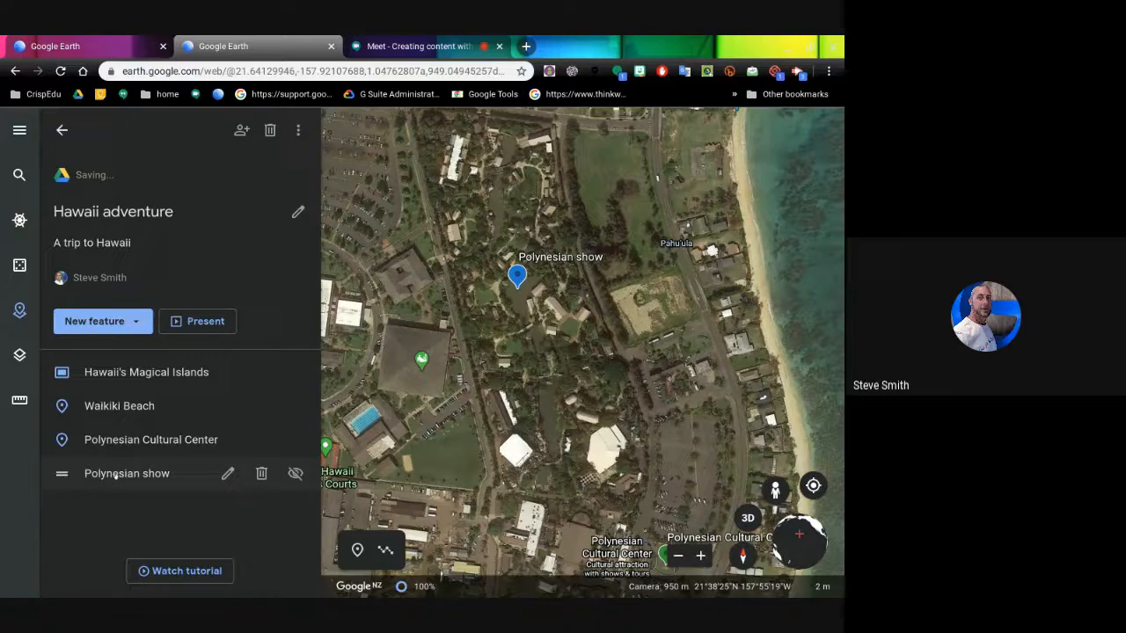
left_click(227, 473)
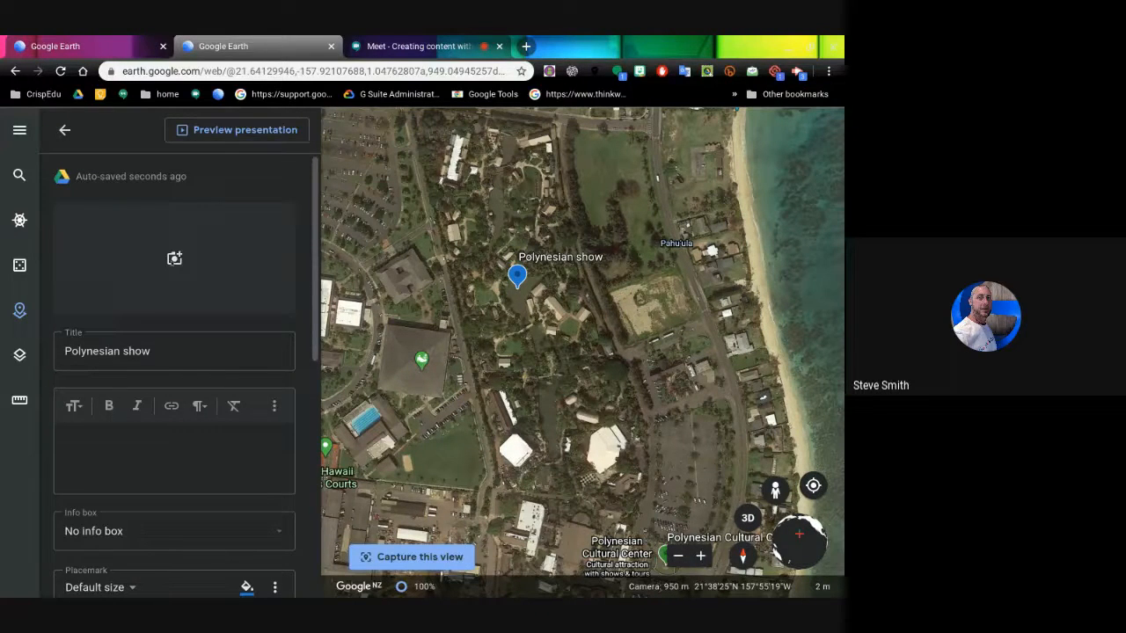
- Search YouTube for 'polynesian cultural center' and attach the 'Polynesian Cultural Center: Hawaii' video
left_click(186, 239)
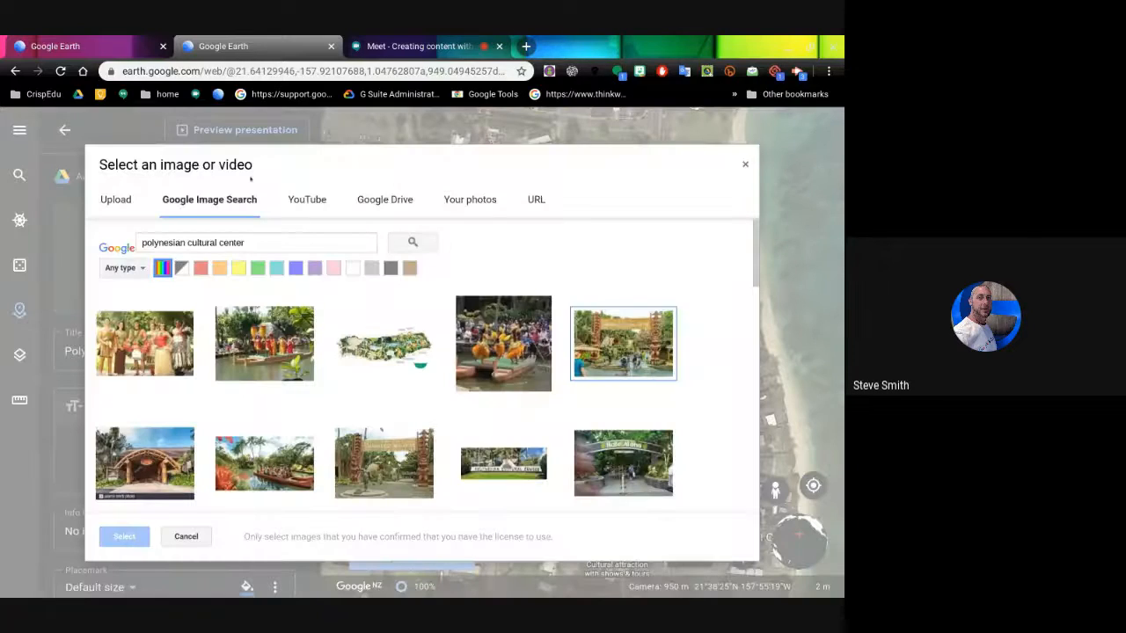
left_click(296, 199)
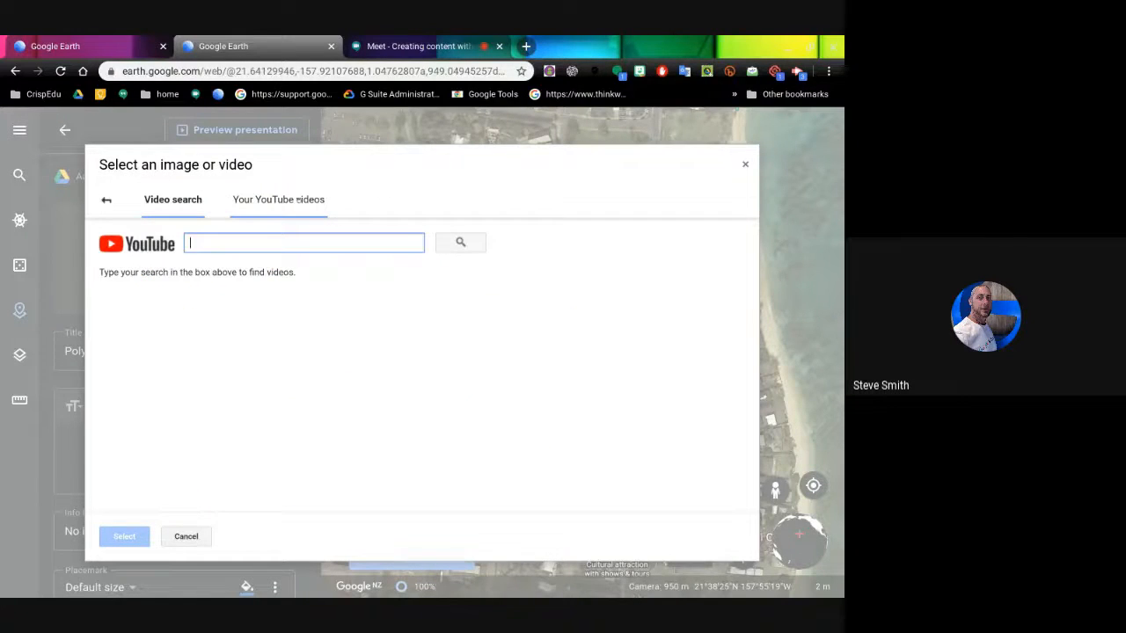
type("polyn")
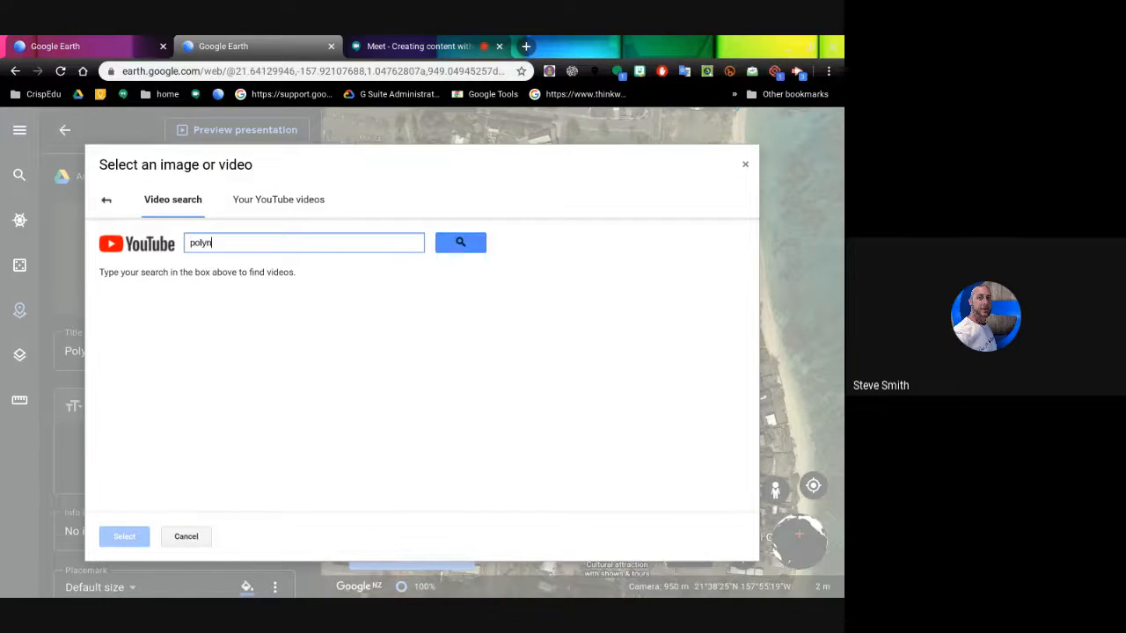
type("esian cultural center")
left_click(459, 242)
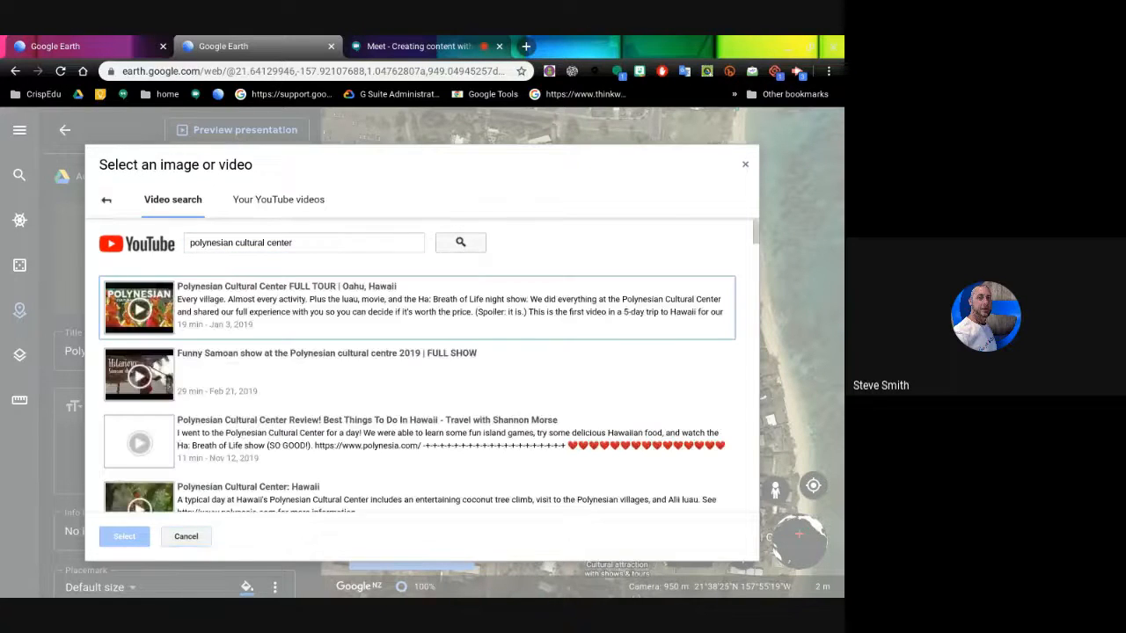
scroll(419, 331, "down", 1)
scroll(419, 332, "down", 3)
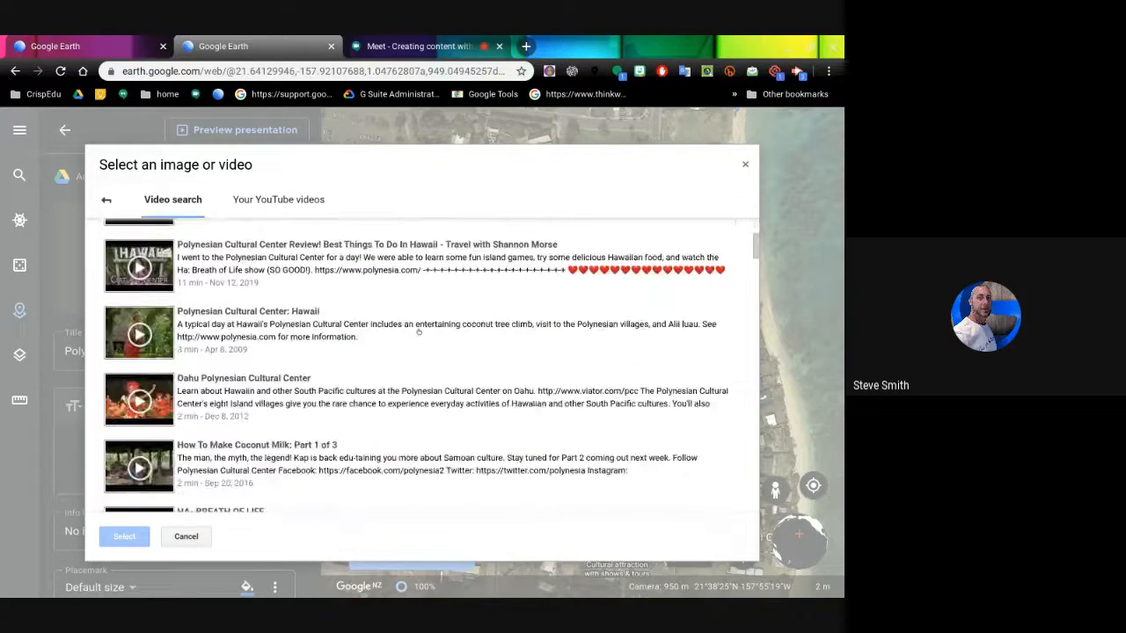
left_click(235, 307)
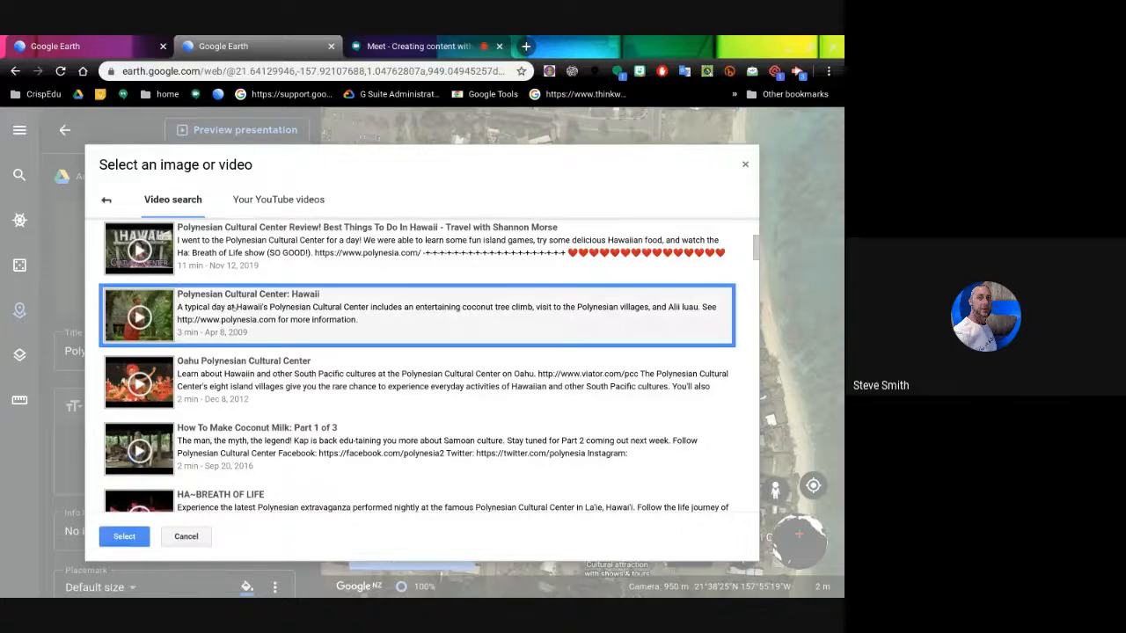
left_click(124, 537)
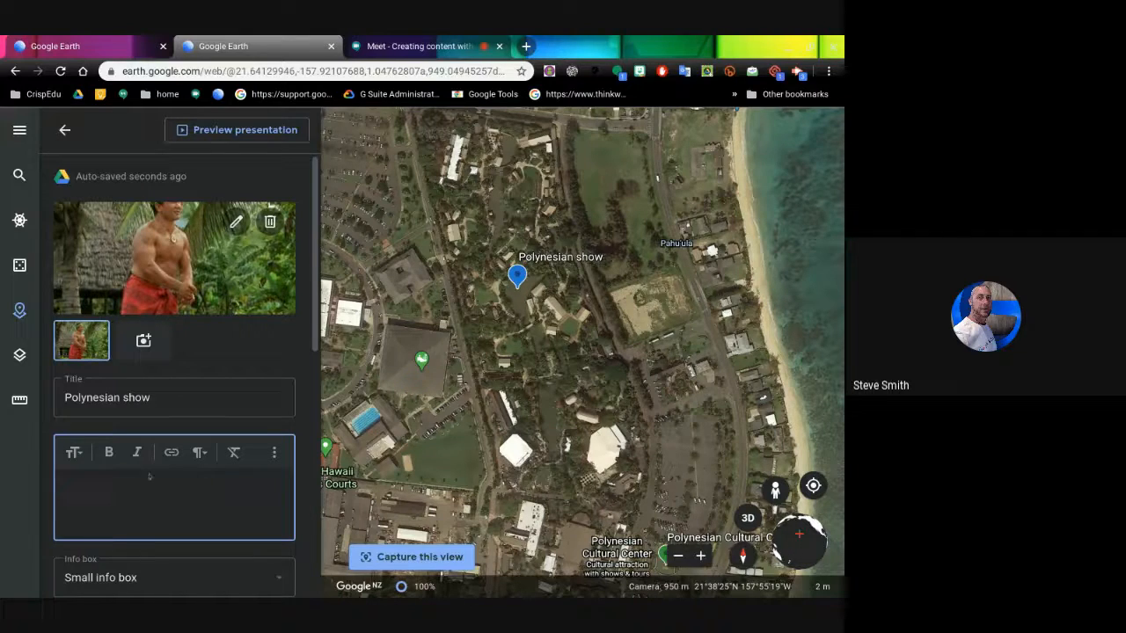
- Describe the Polynesian show placemark as 'one of the performers' and use a Large info box
type("one of the p")
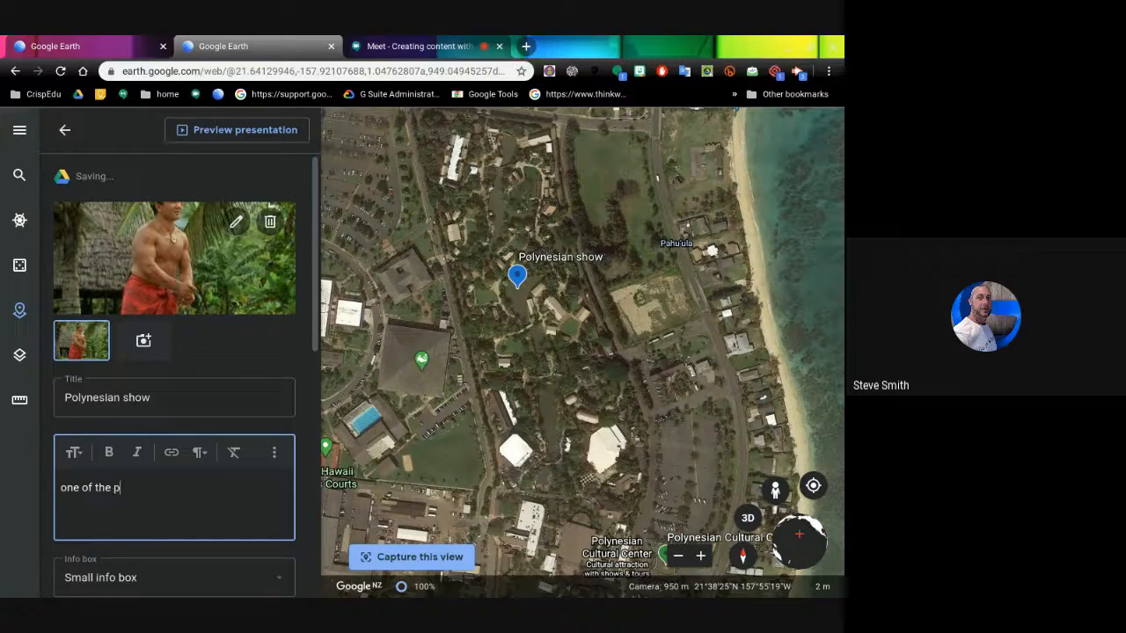
type("erformers")
scroll(184, 375, "down", 3)
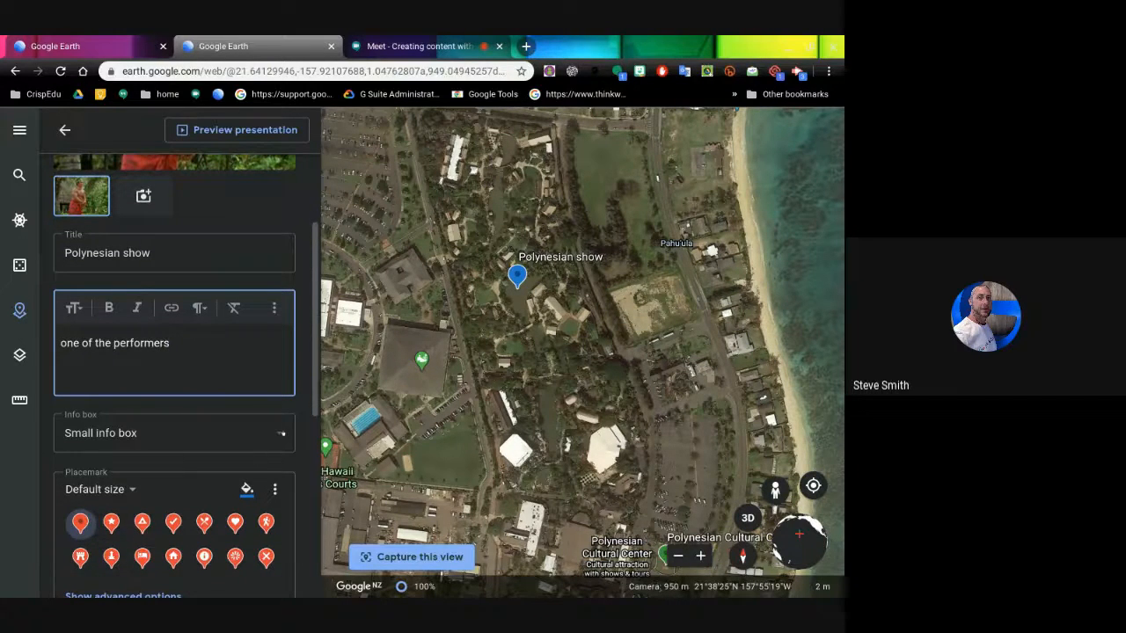
left_click(282, 433)
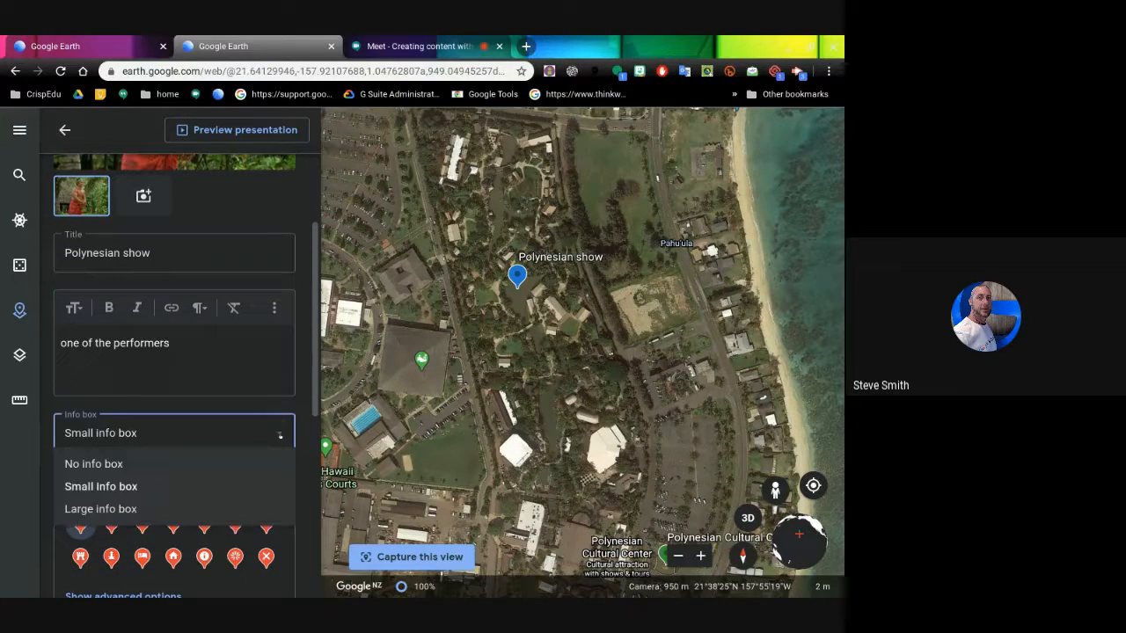
left_click(138, 510)
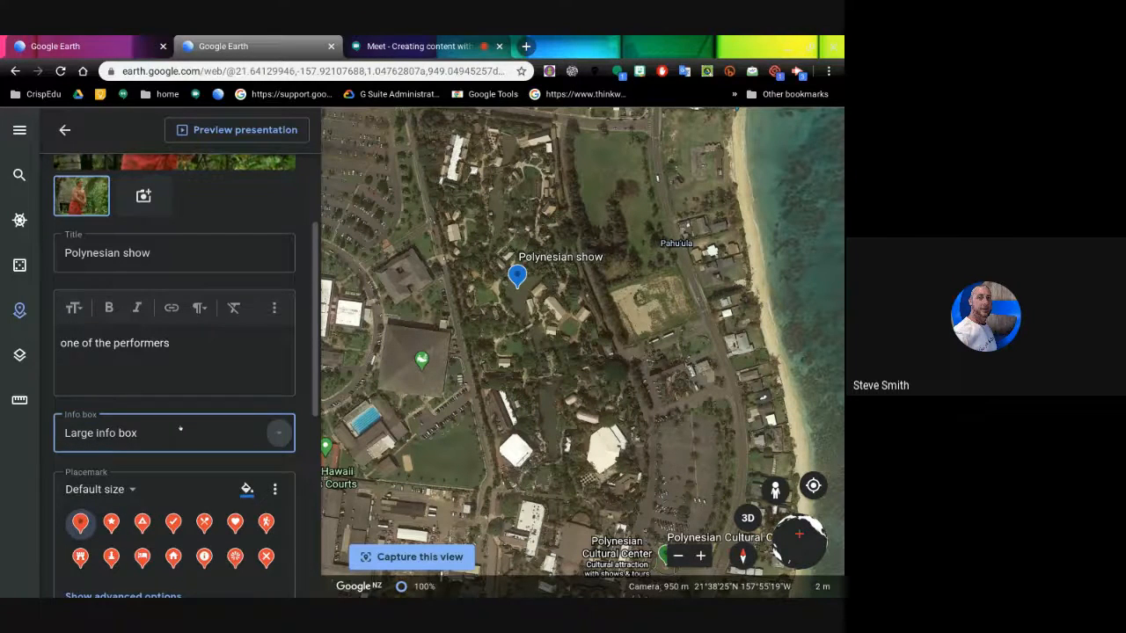
scroll(181, 430, "up", 3)
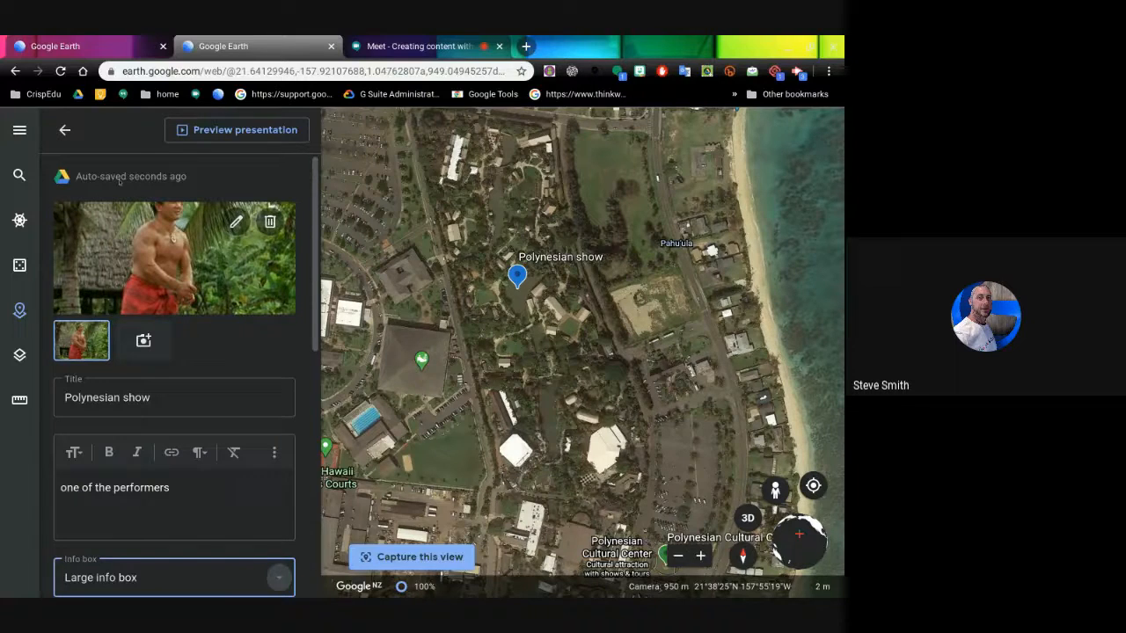
left_click(232, 130)
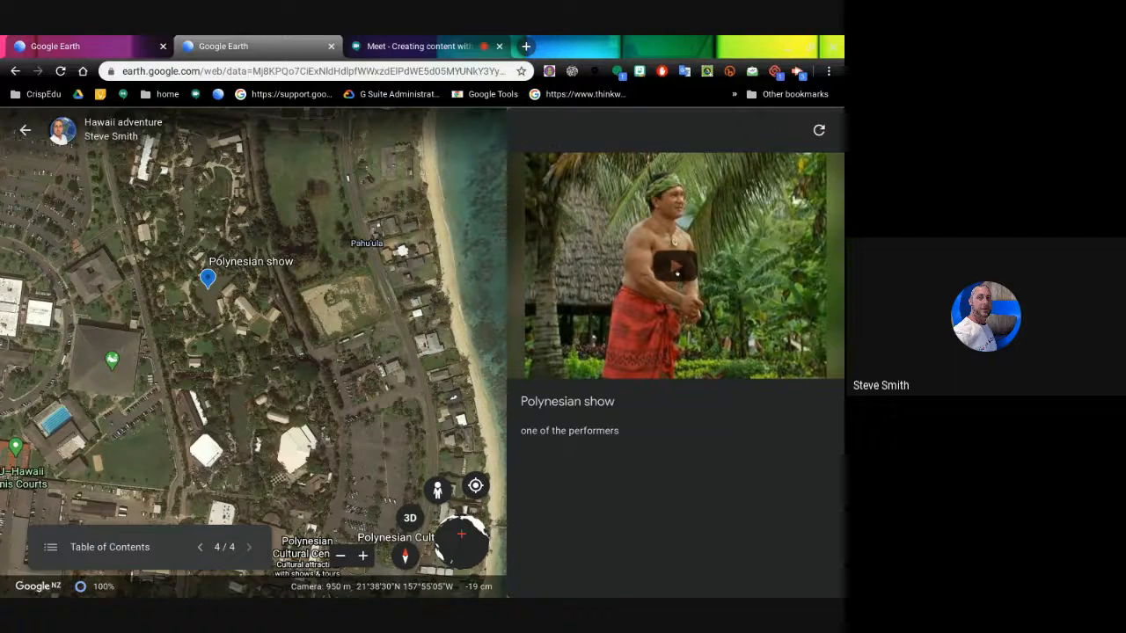
left_click(676, 268)
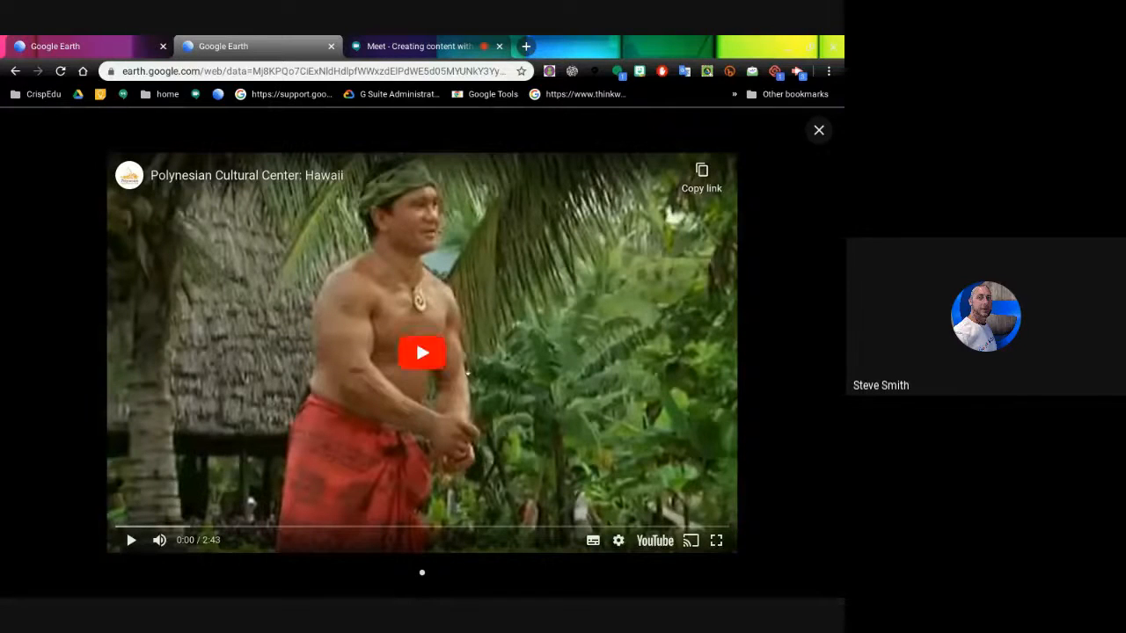
left_click(427, 360)
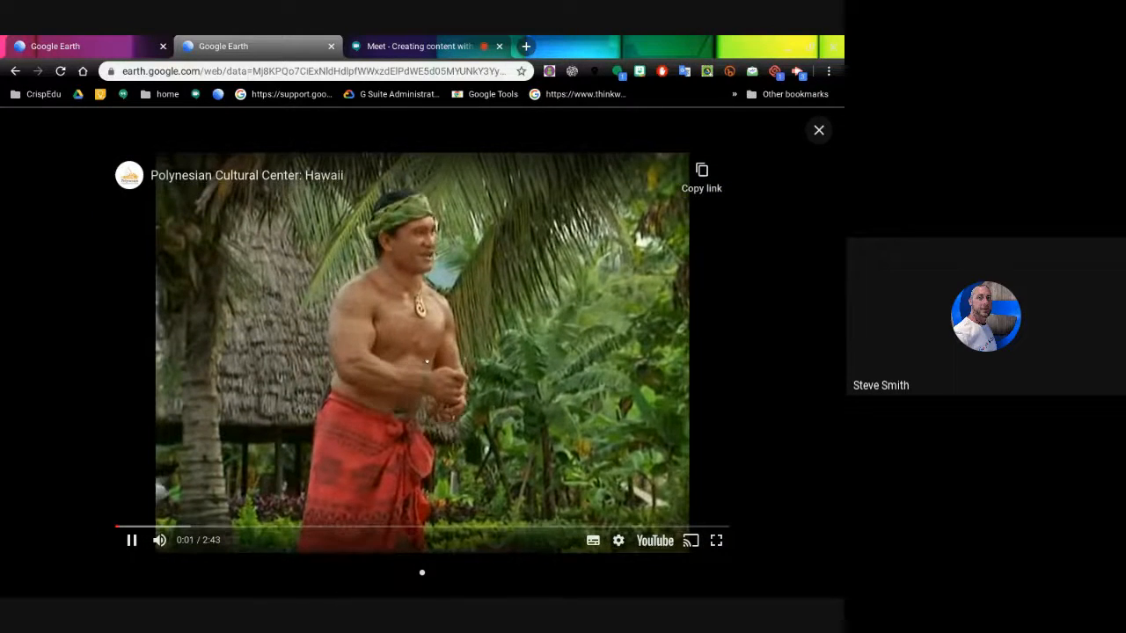
left_click(131, 540)
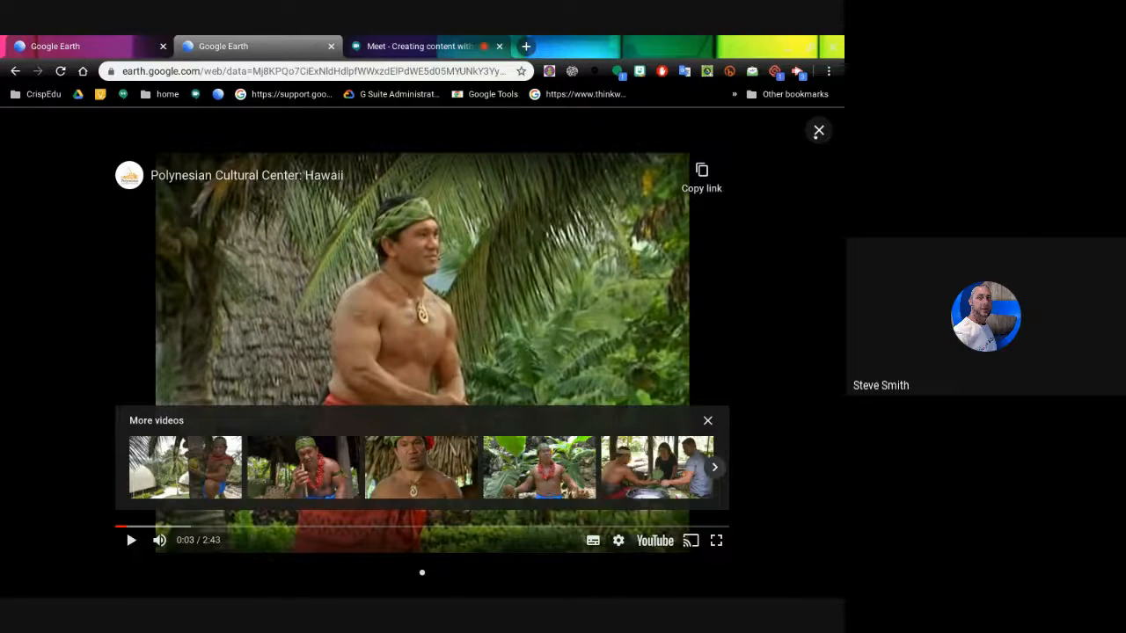
left_click(818, 131)
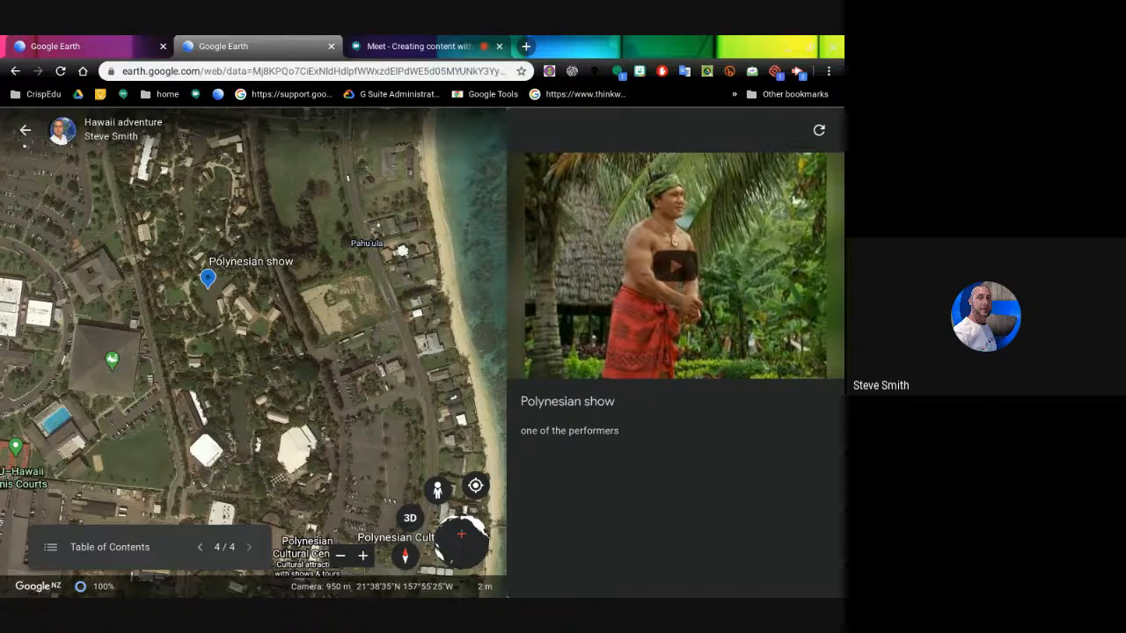
left_click(25, 130)
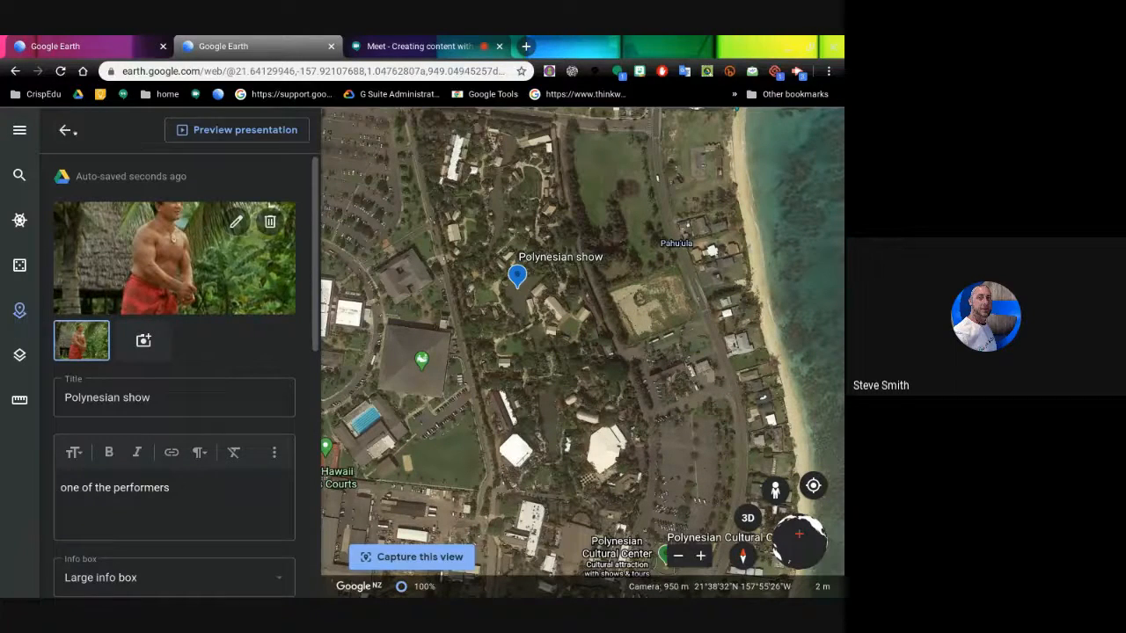
- Close the Polynesian show editor, centre the BYU–Hawaii campus and reveal Street View areas
left_click(66, 130)
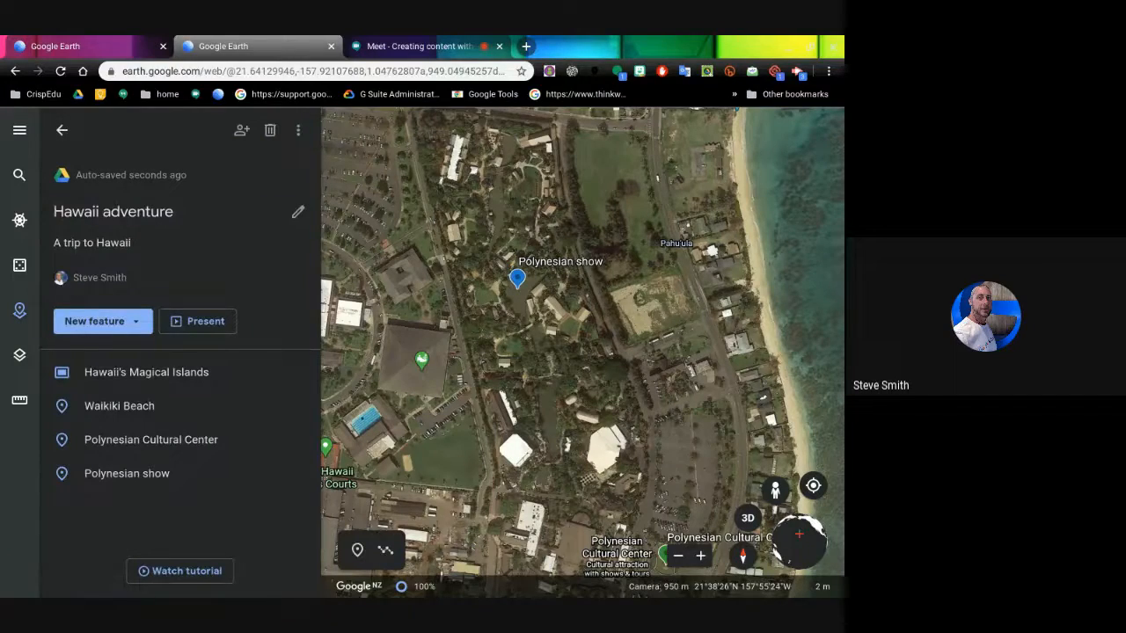
mouse_move(374, 420)
left_mouse_down()
mouse_move(510, 380)
mouse_move(635, 290)
mouse_move(683, 283)
mouse_move(744, 325)
mouse_move(764, 387)
left_mouse_up()
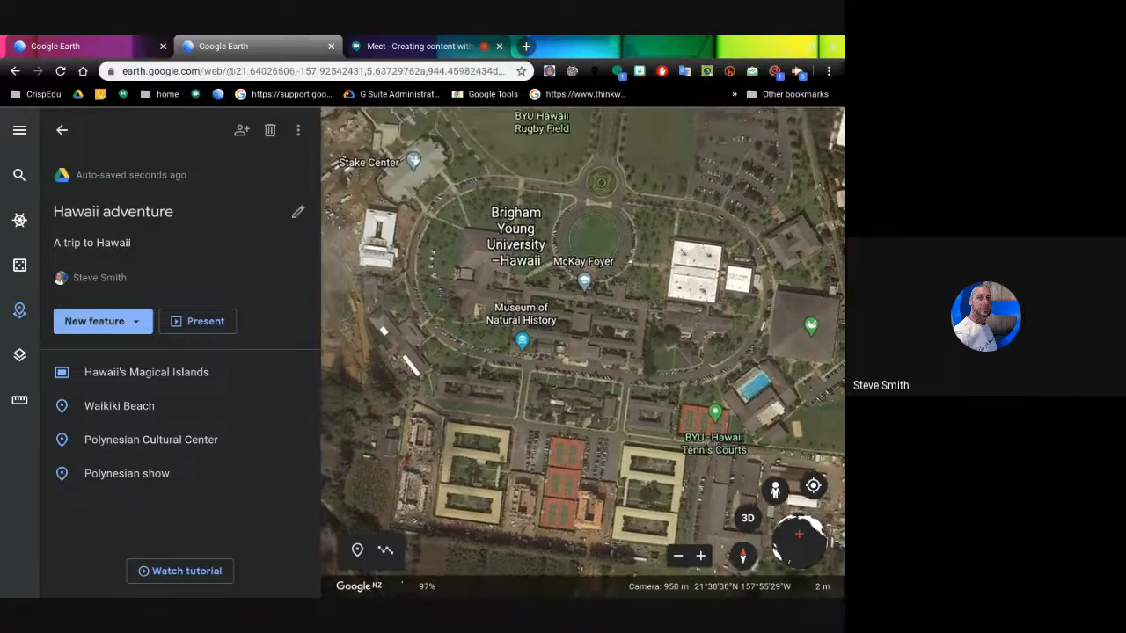
left_click_drag(630, 262, 593, 292)
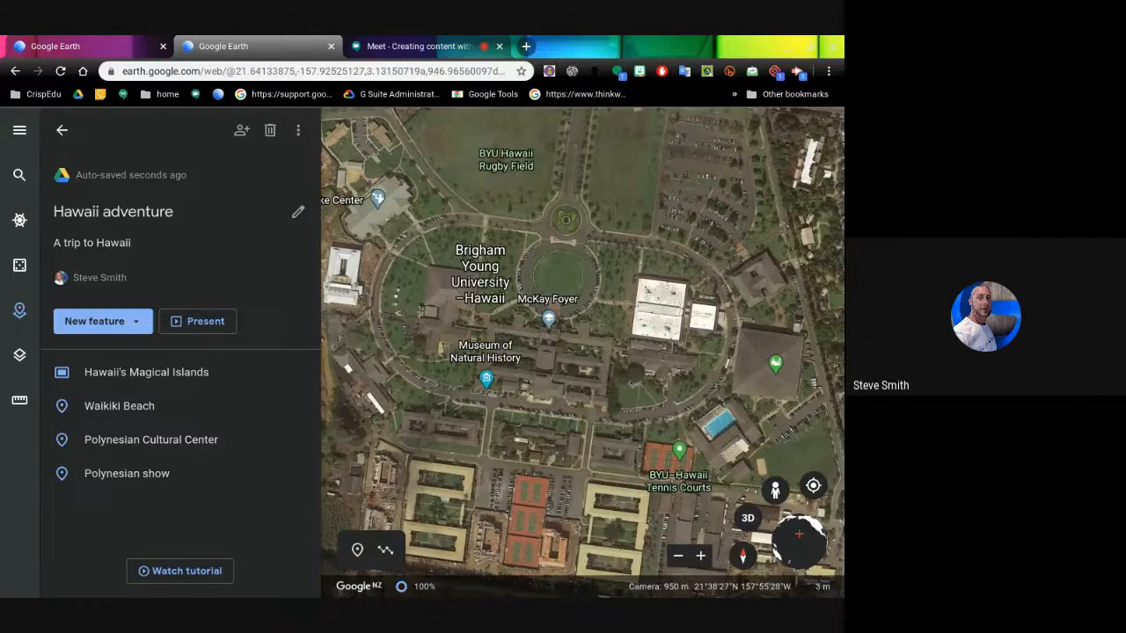
left_click_drag(643, 387, 668, 454)
left_click_drag(604, 299, 637, 249)
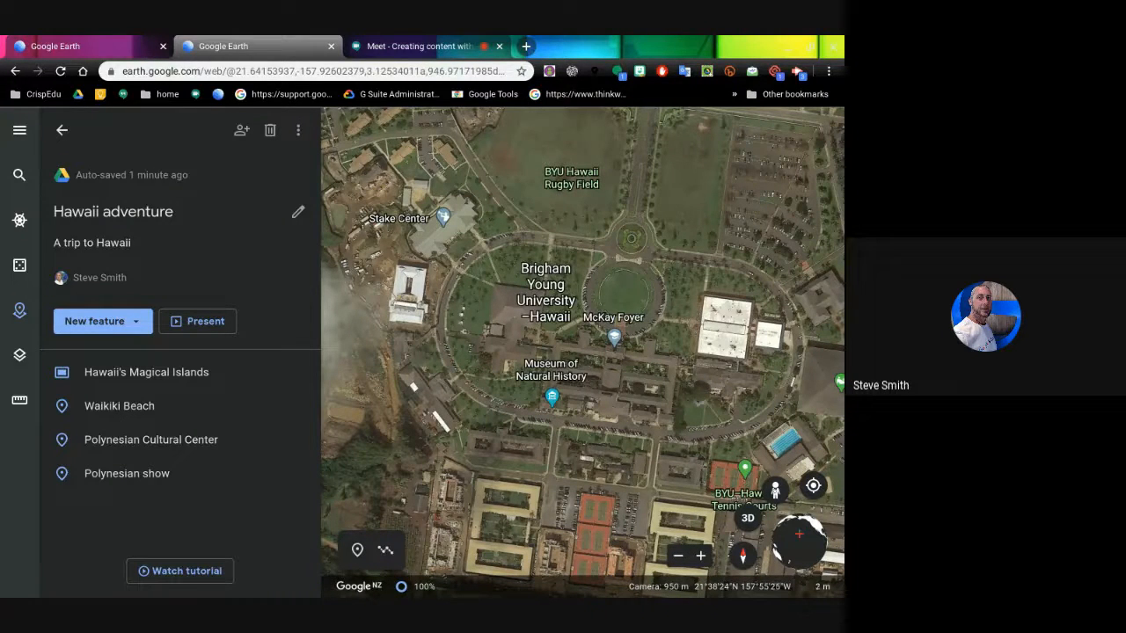
left_click_drag(775, 490, 633, 216)
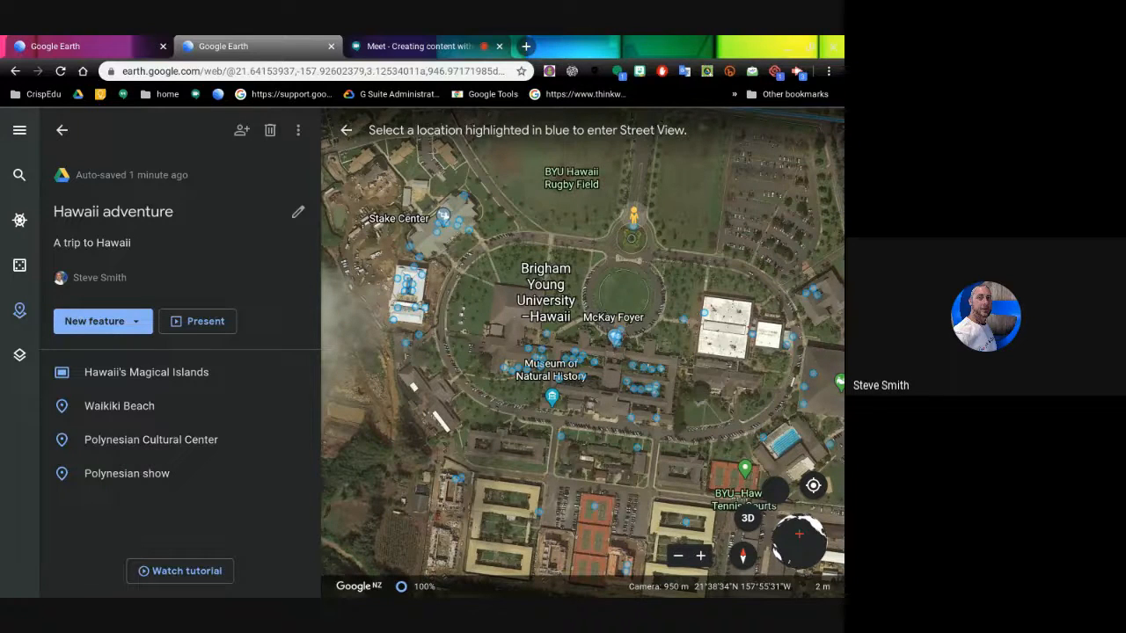
- Drop the Pegman near McKay Foyer and rotate the Photo Sphere toward the main building
left_click_drag(633, 215, 619, 463)
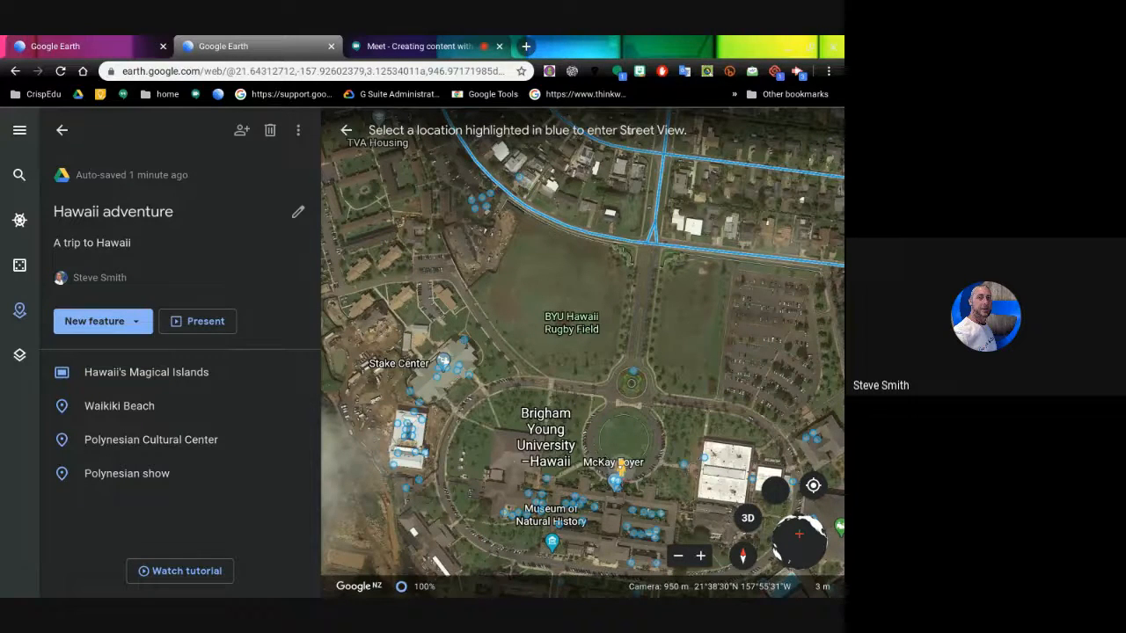
left_click_drag(619, 463, 619, 465)
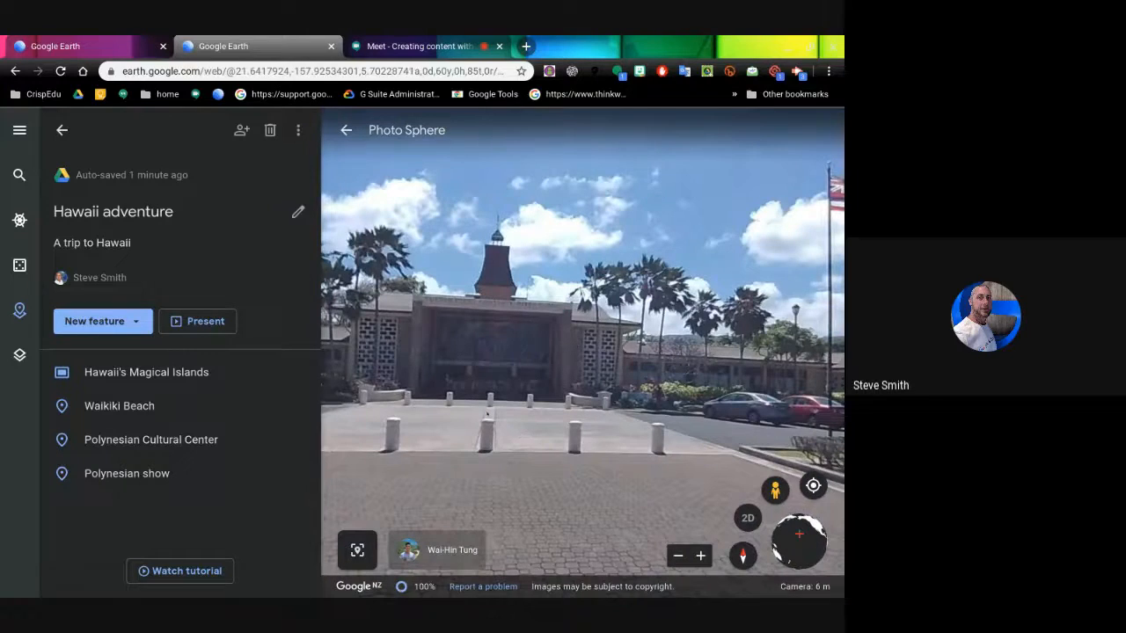
left_click_drag(456, 392, 534, 351)
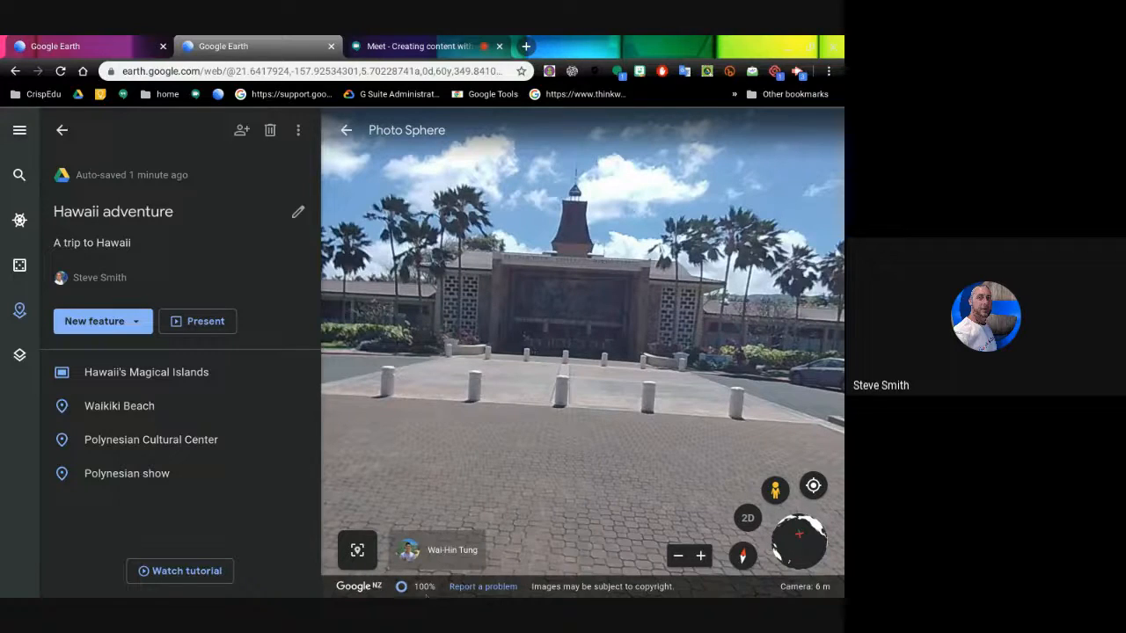
- Capture the Photo Sphere view as place 'byu university' and start the presentation
left_click(357, 550)
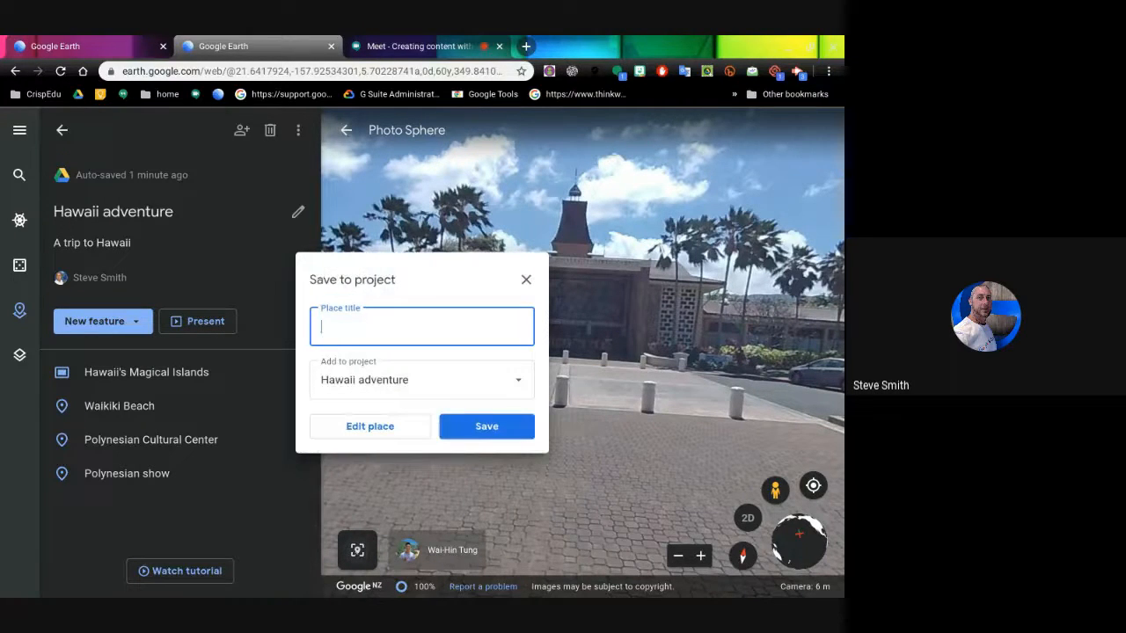
type("byu univesity")
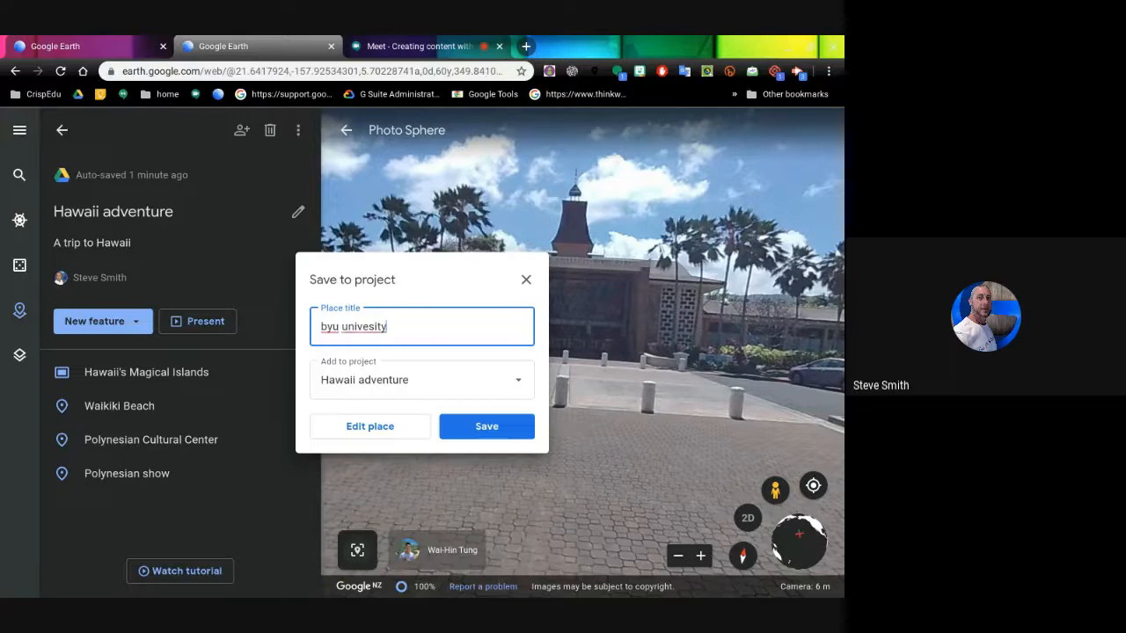
type("r")
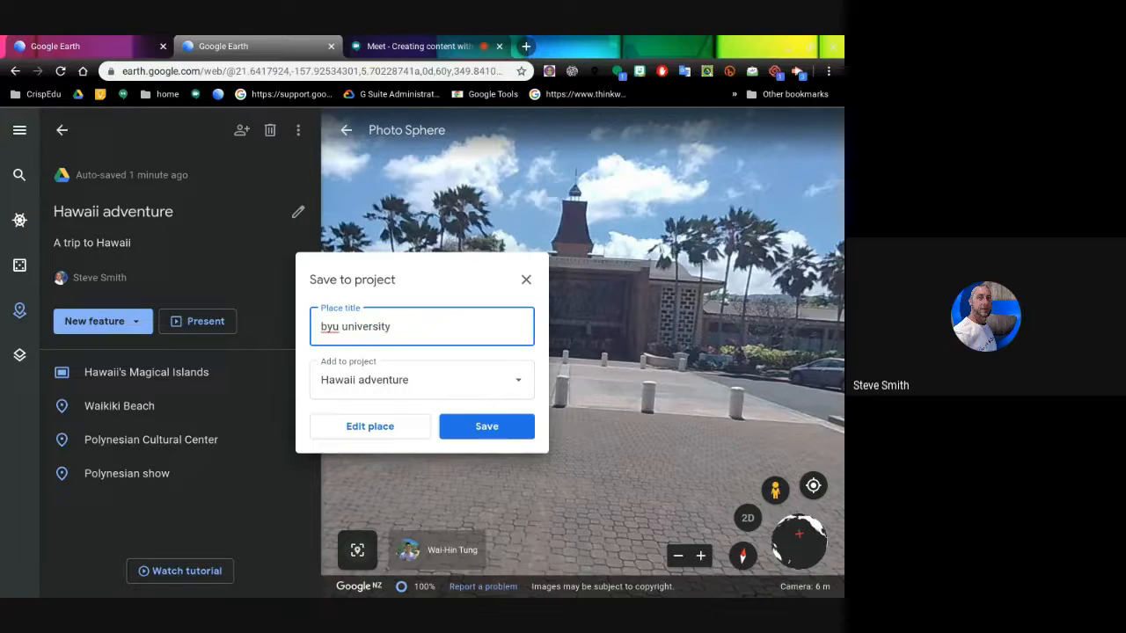
left_click(493, 428)
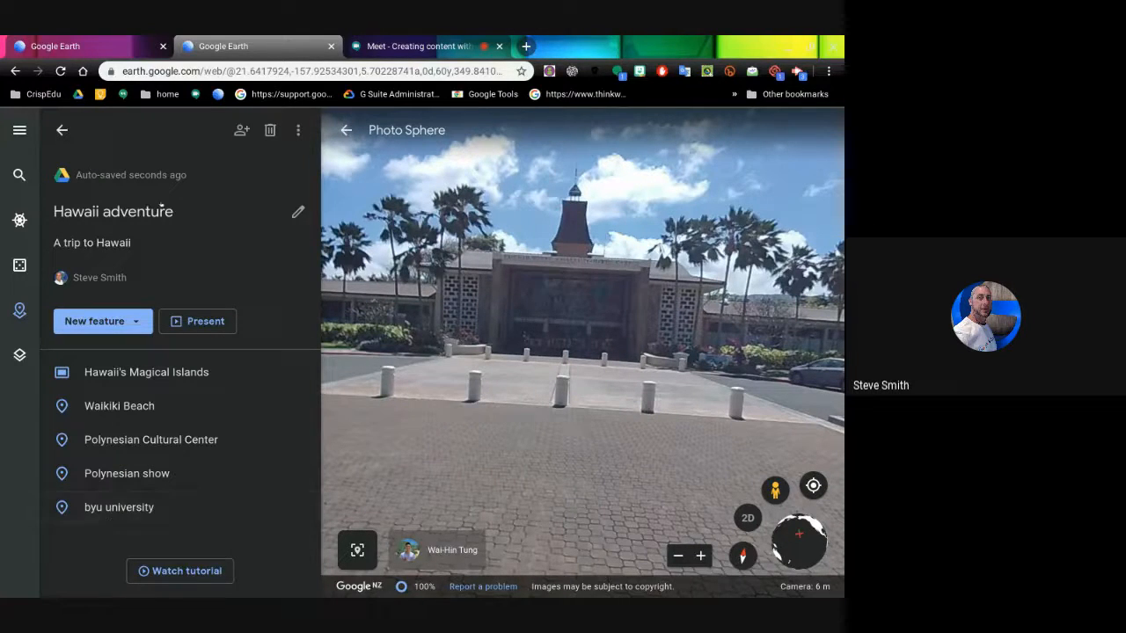
left_click(208, 322)
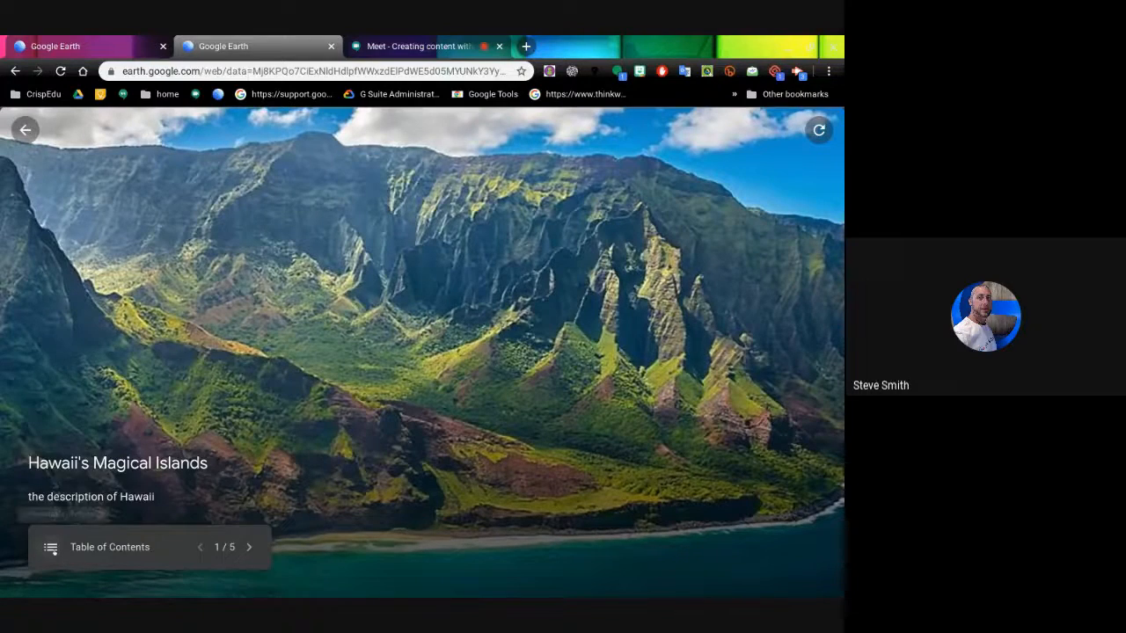
- Jump to slide 5 'byu university' from the table of contents, then exit the presentation
left_click(52, 548)
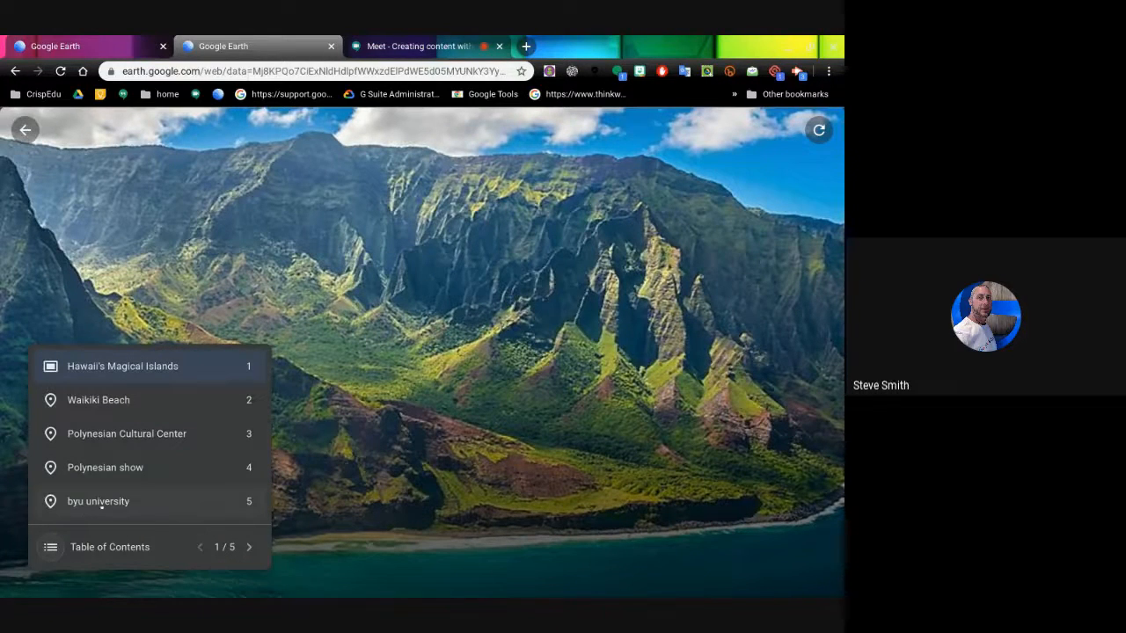
left_click(102, 503)
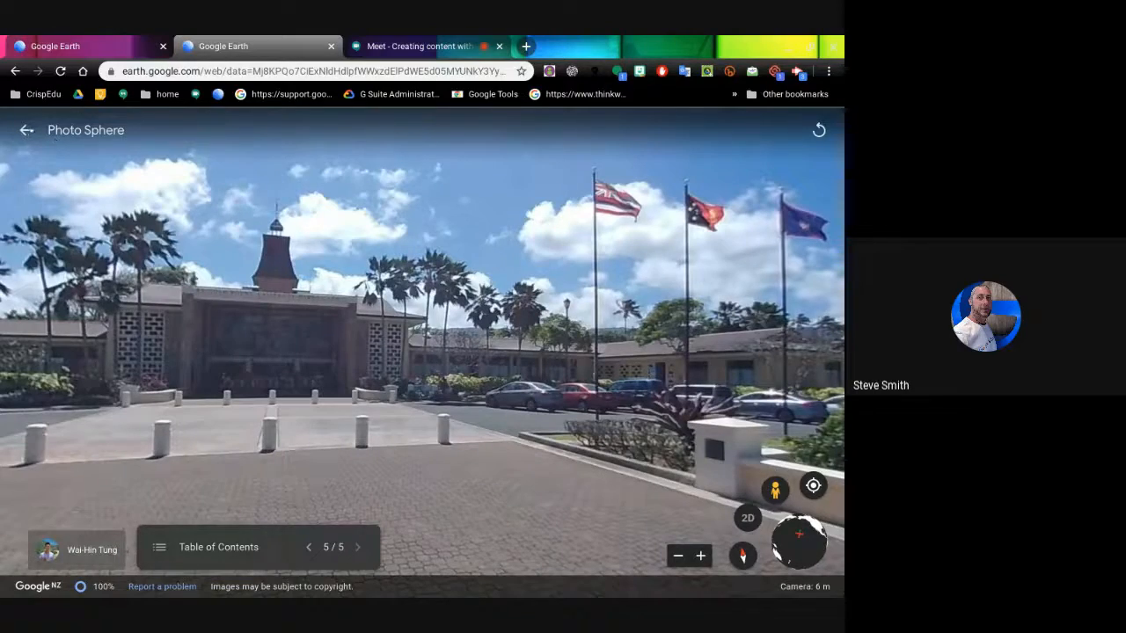
left_click(27, 129)
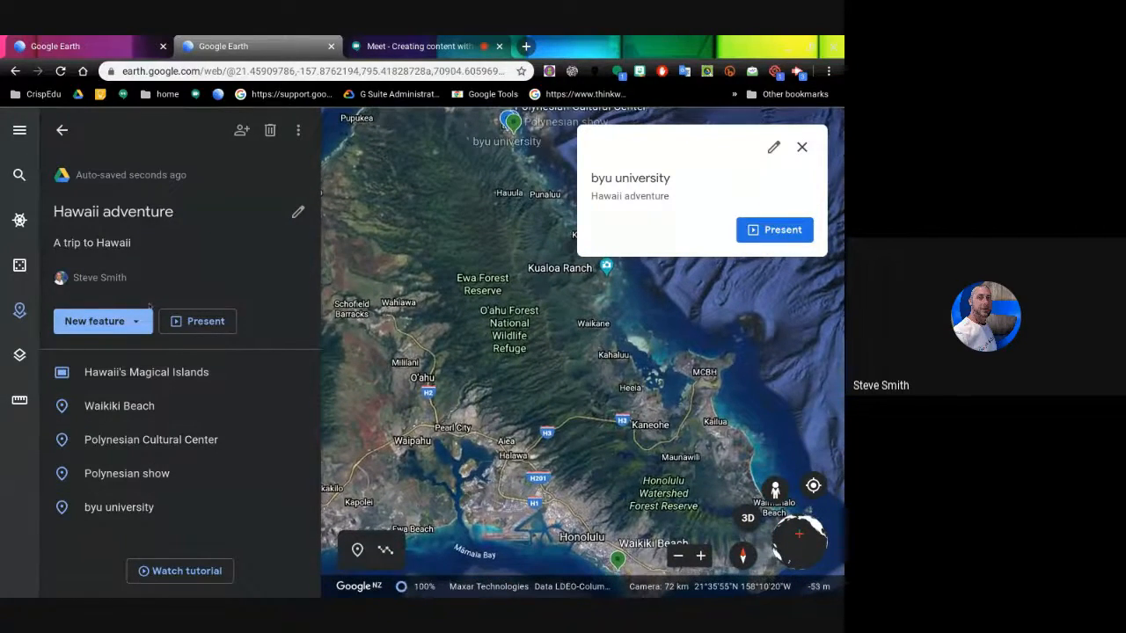
- Draw a multi-point line from Waipahu past Pearl City, Aiea and H3 to Kaneohe
left_click(111, 321)
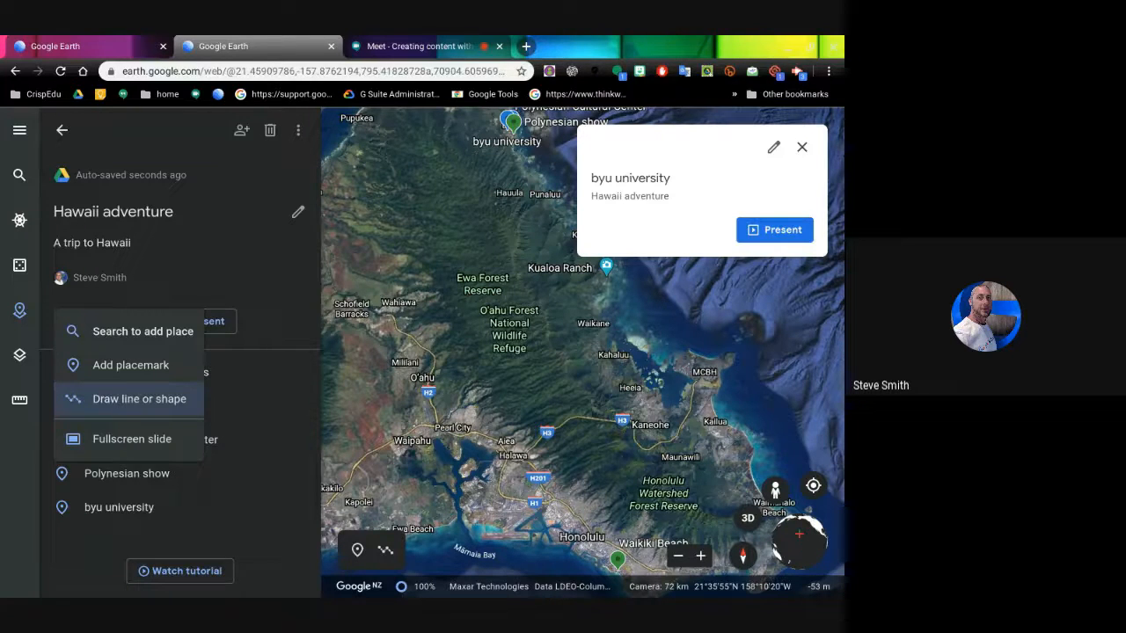
left_click(129, 398)
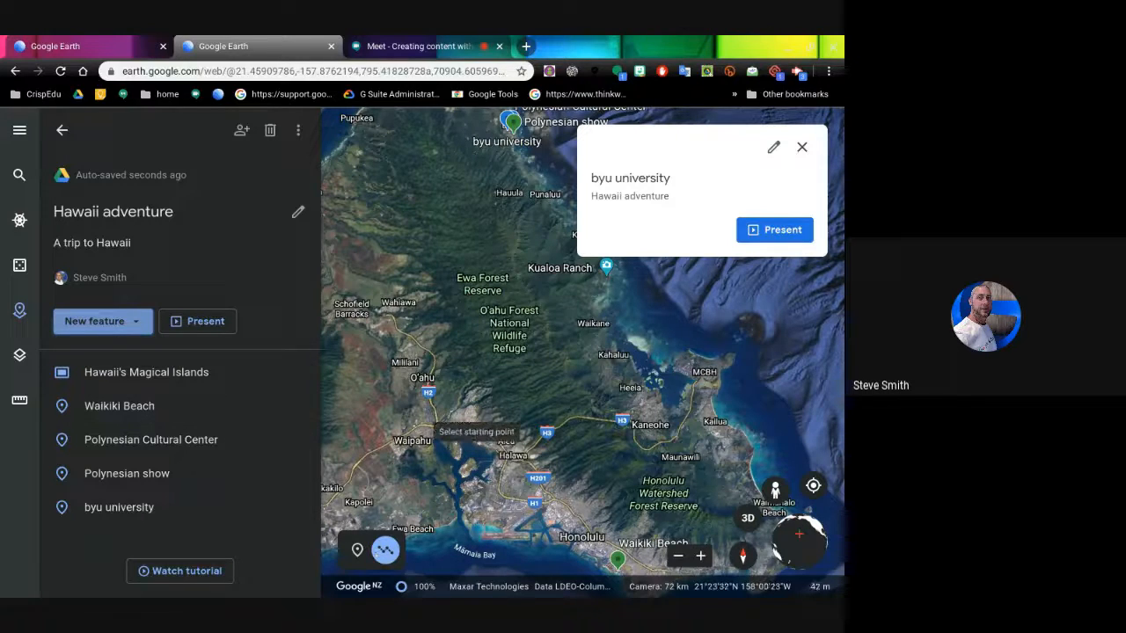
left_click(416, 428)
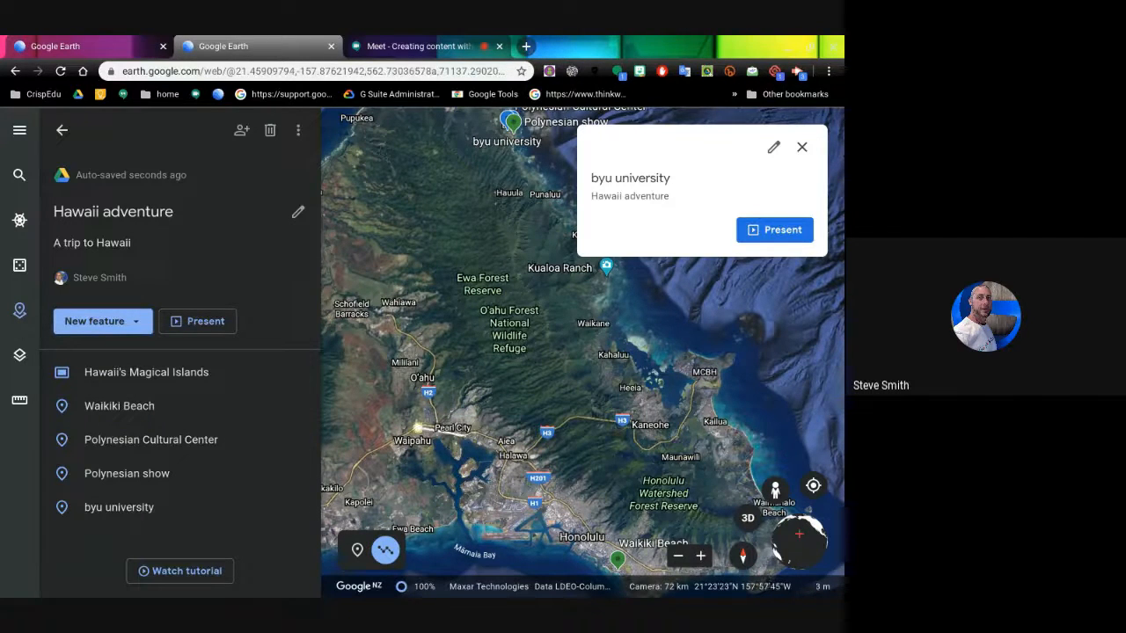
left_click(465, 435)
left_click(489, 434)
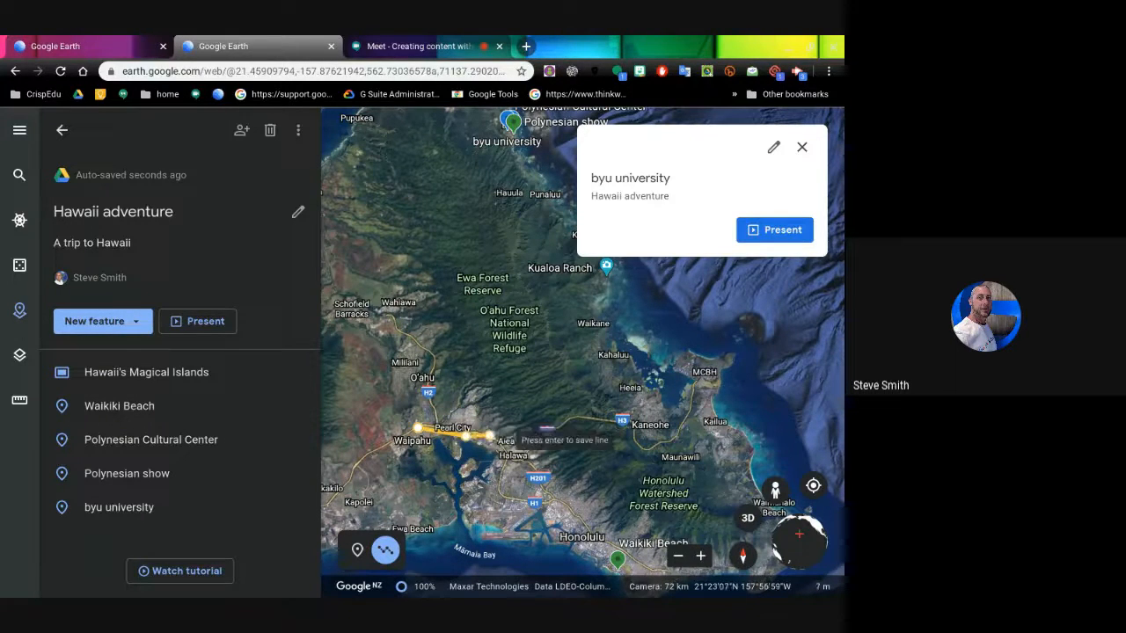
left_click(501, 445)
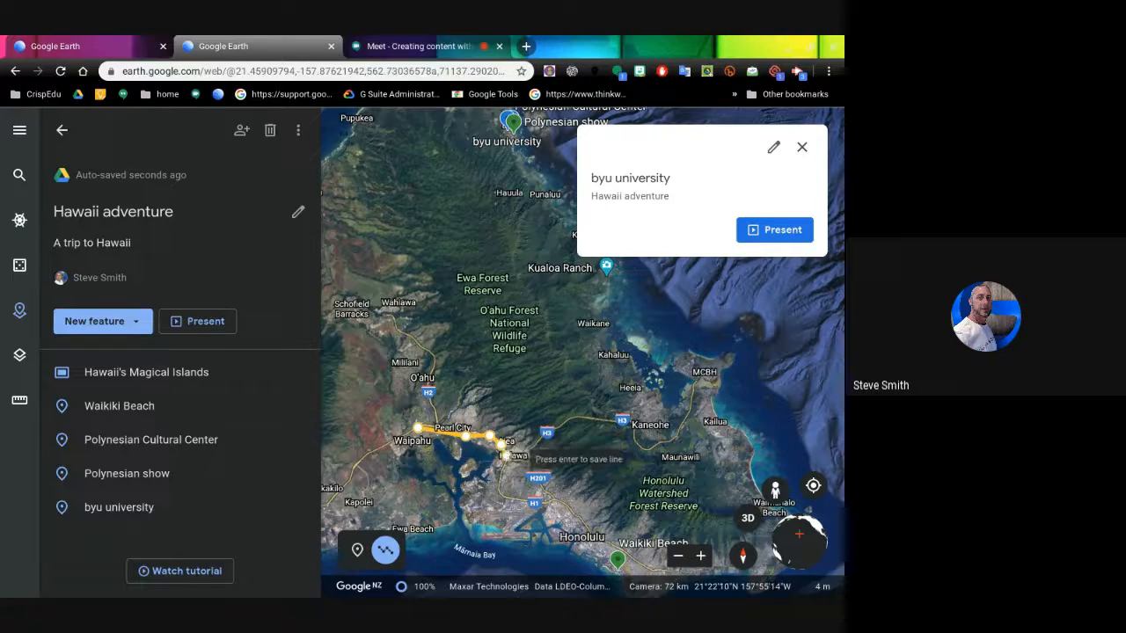
left_click(509, 455)
left_click(513, 461)
left_click(521, 461)
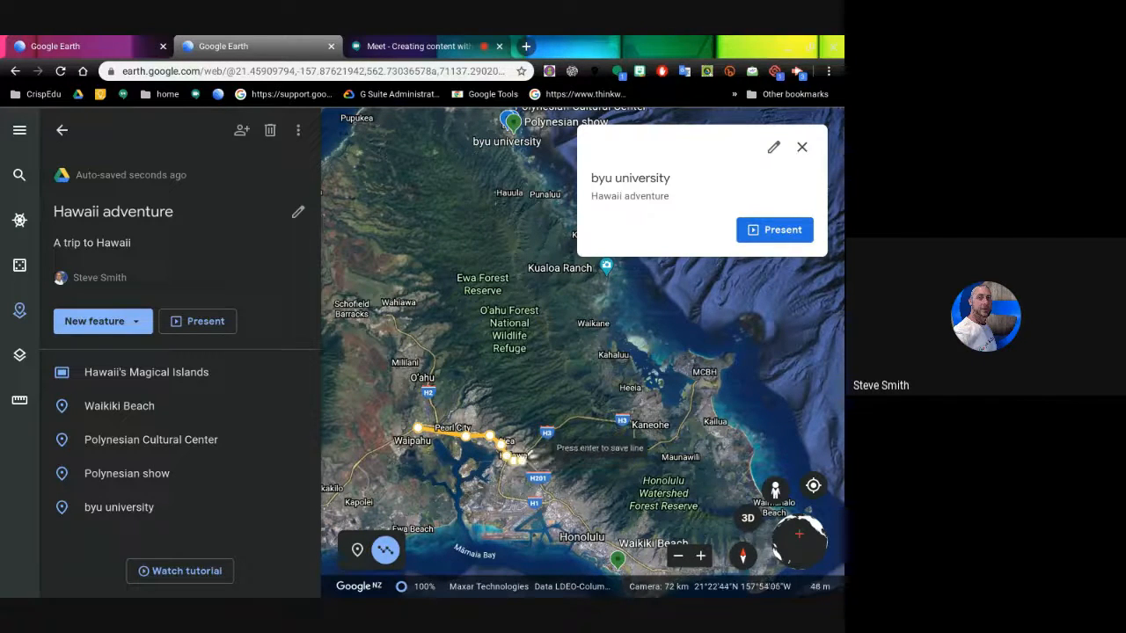
left_click(544, 437)
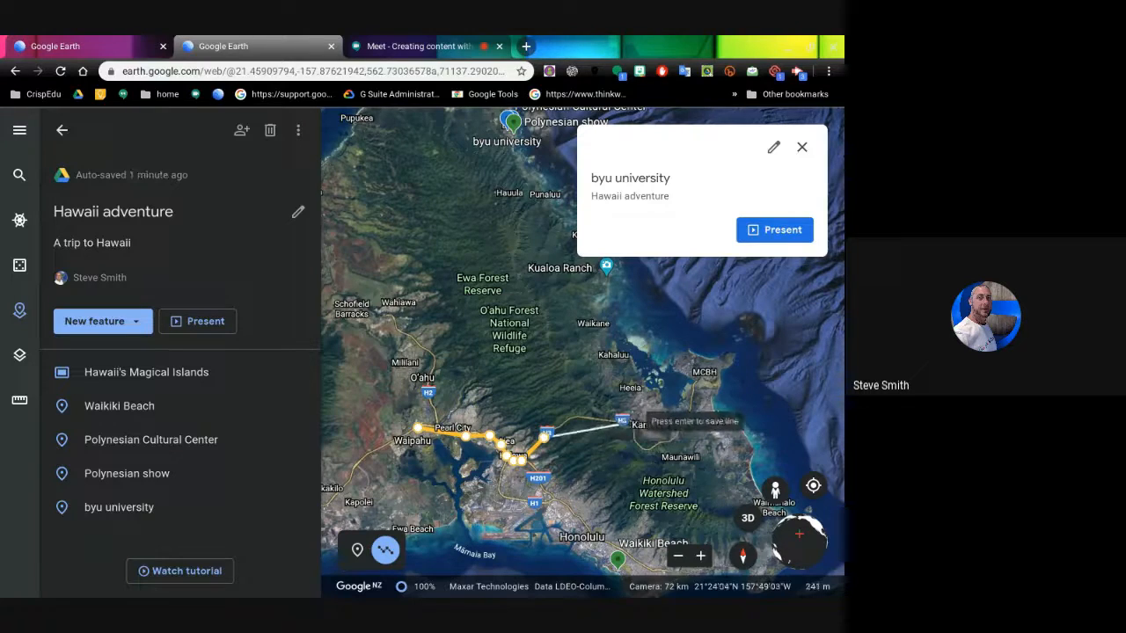
left_click(635, 422)
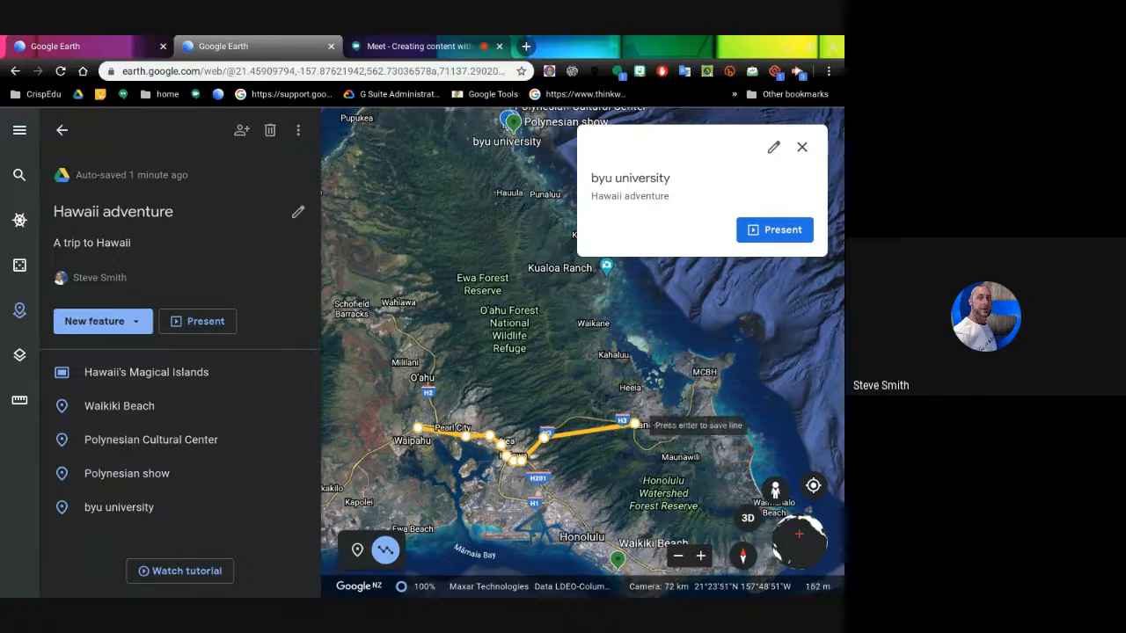
key("Return")
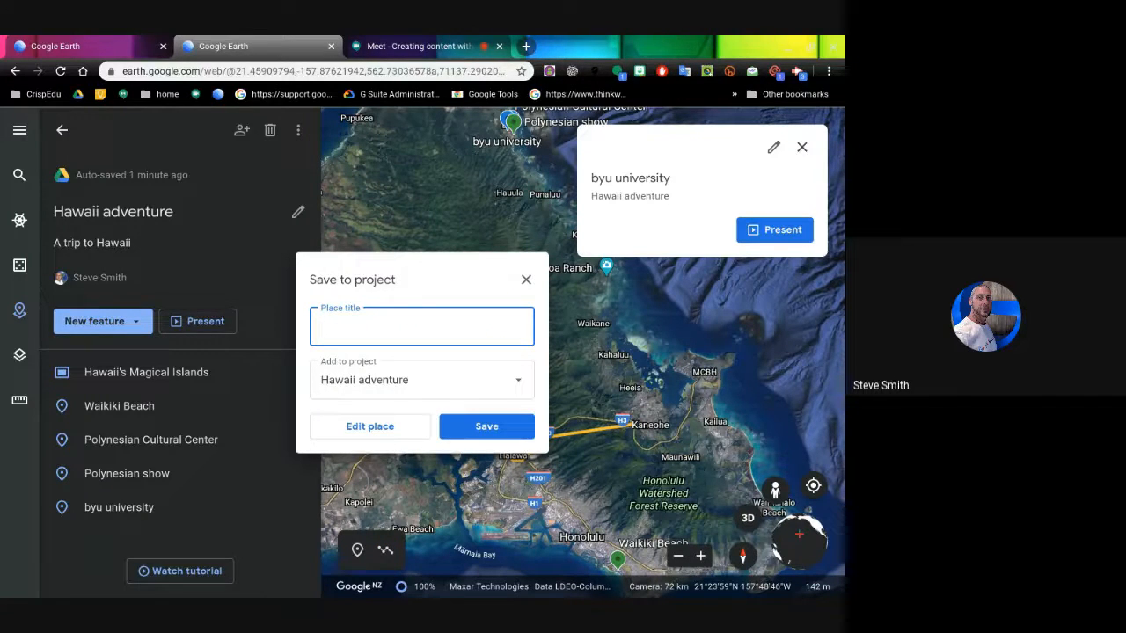
- Save the drawn line to the project as 'H1 freeway'
type("H1 freeway")
key("Return")
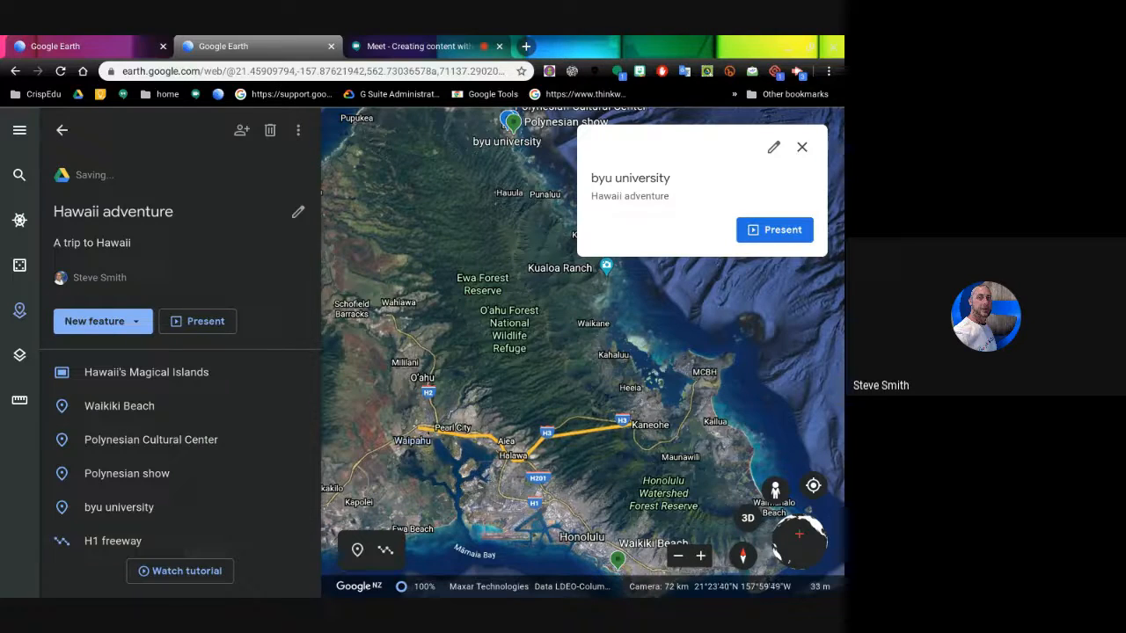
left_click_drag(607, 519, 577, 398)
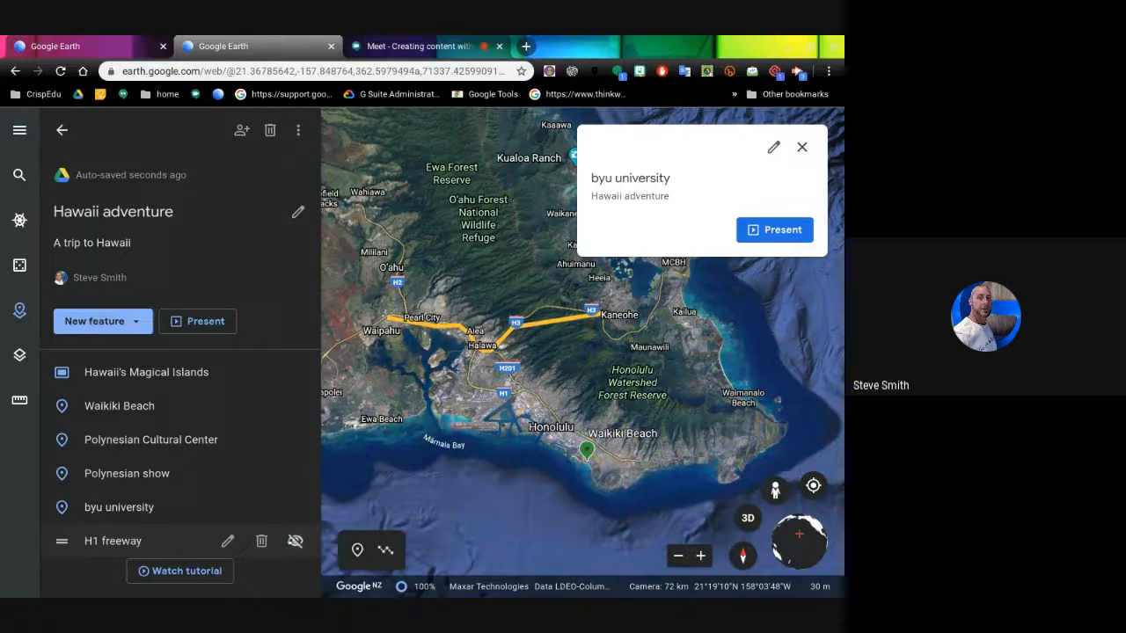
- Hide the H1 freeway line from the map
left_click(296, 541)
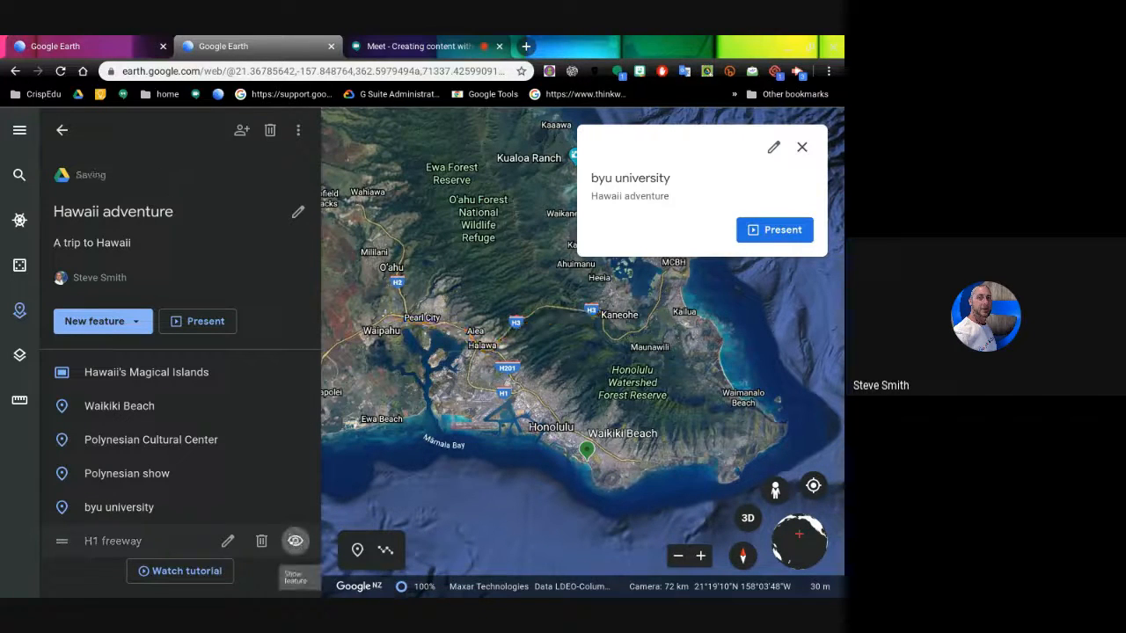
left_click(296, 541)
left_click(295, 541)
left_click(295, 541)
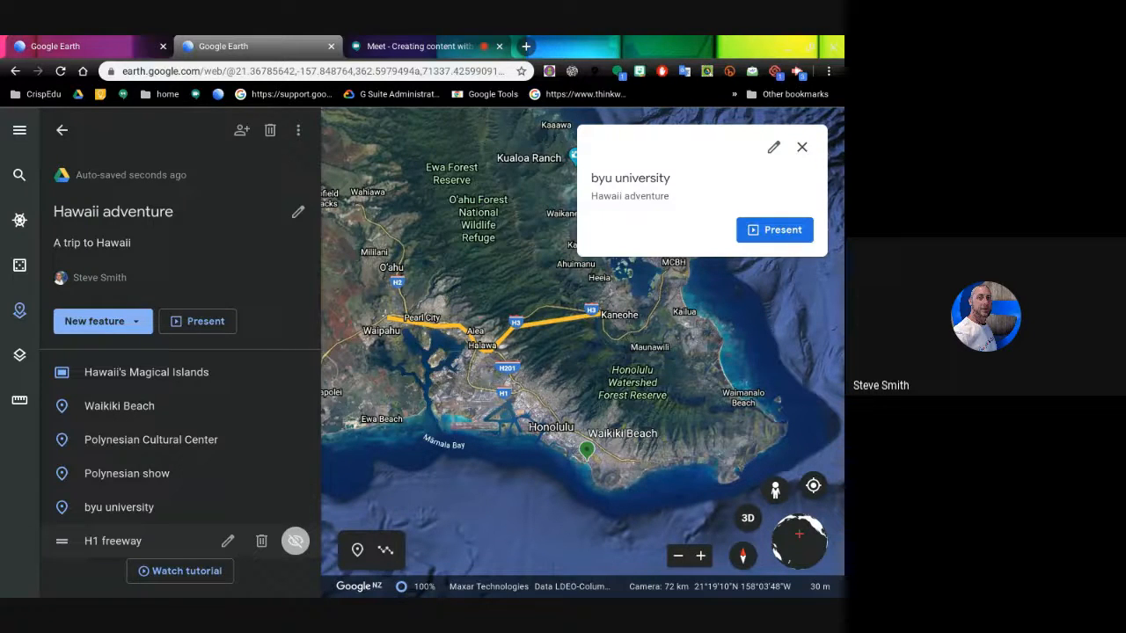
left_click(296, 541)
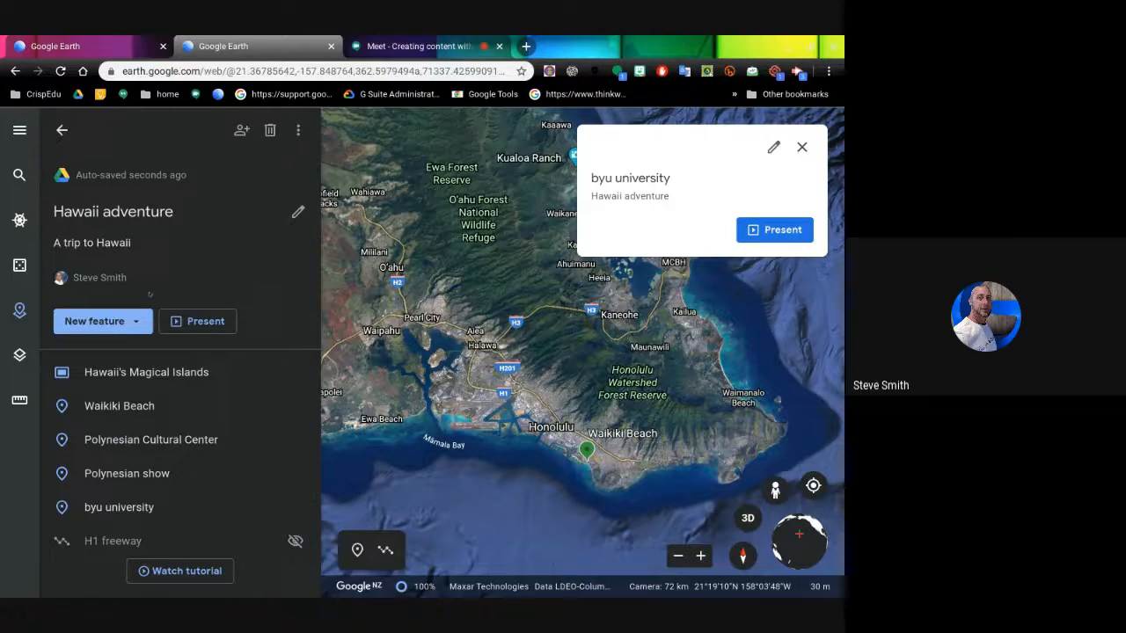
left_click(134, 324)
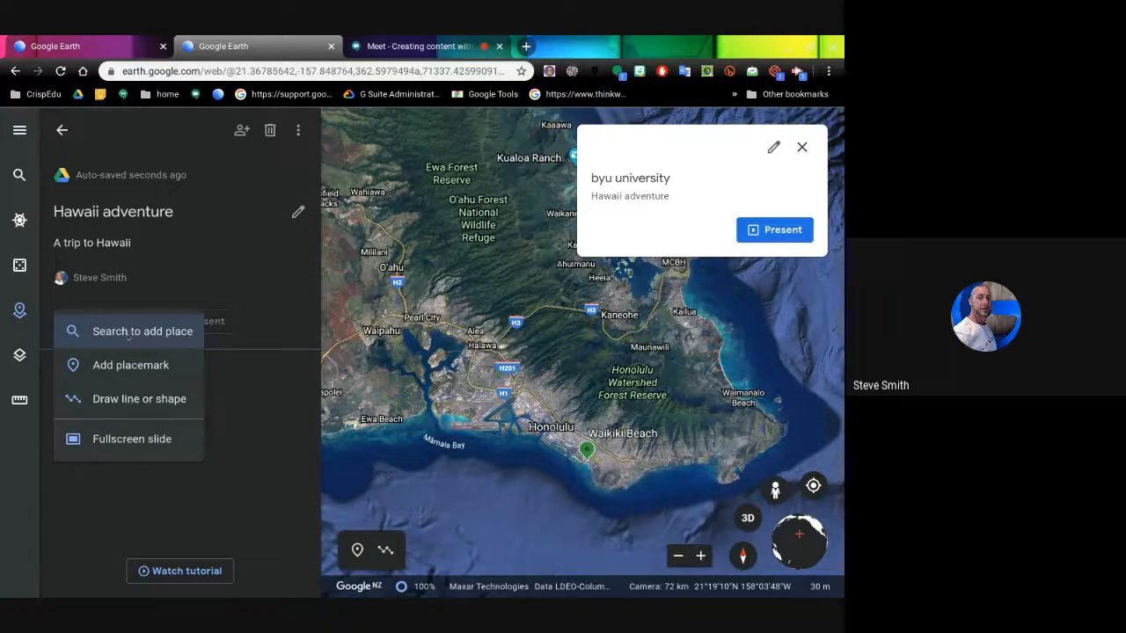
- Search 'waimea' and save Waimea Bay, Hawaii to the Hawaii adventure project
left_click(127, 333)
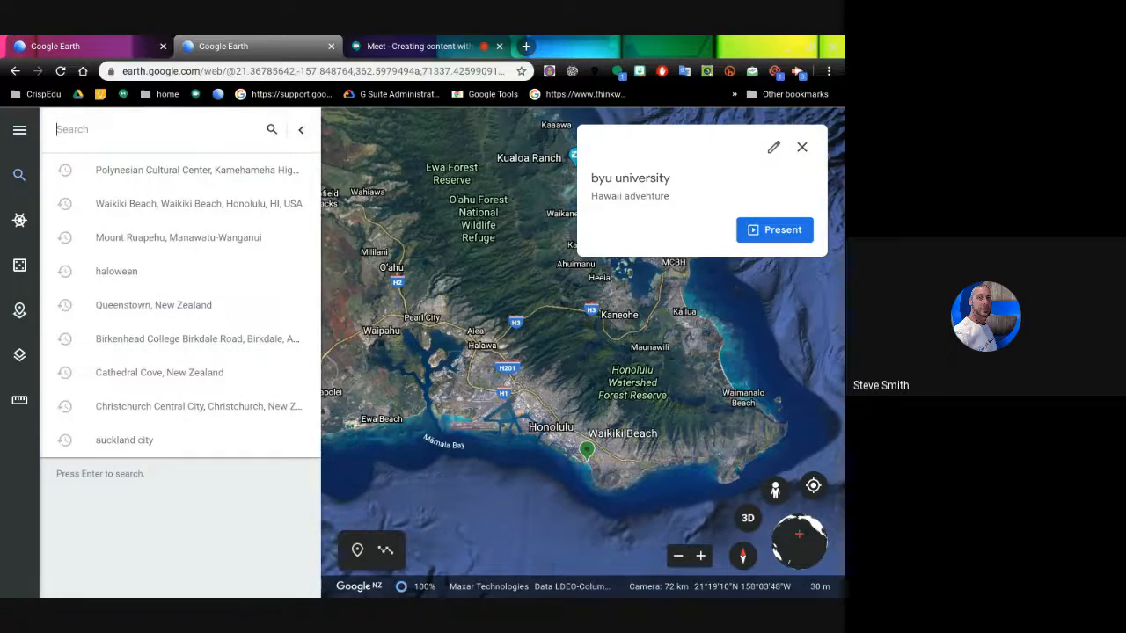
type("waimea")
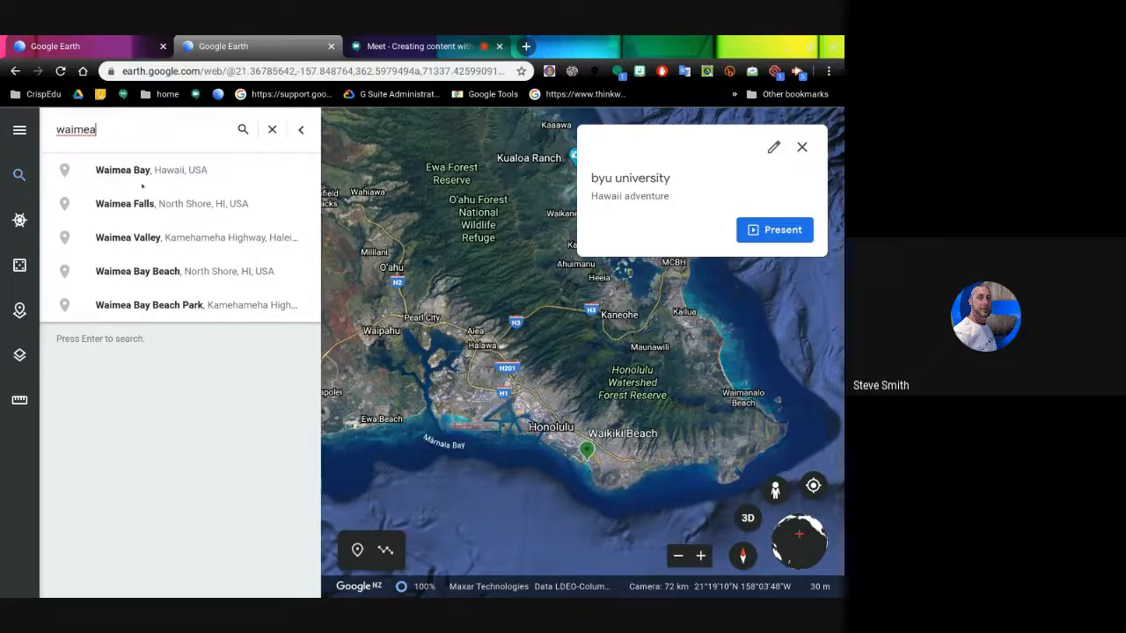
left_click(123, 170)
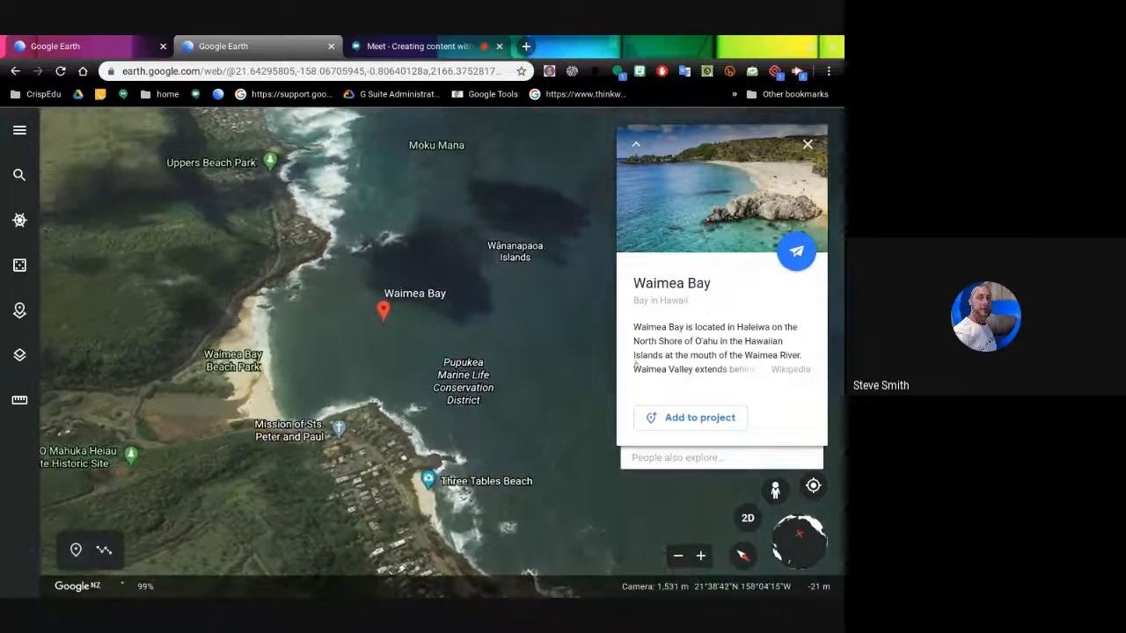
left_click(683, 417)
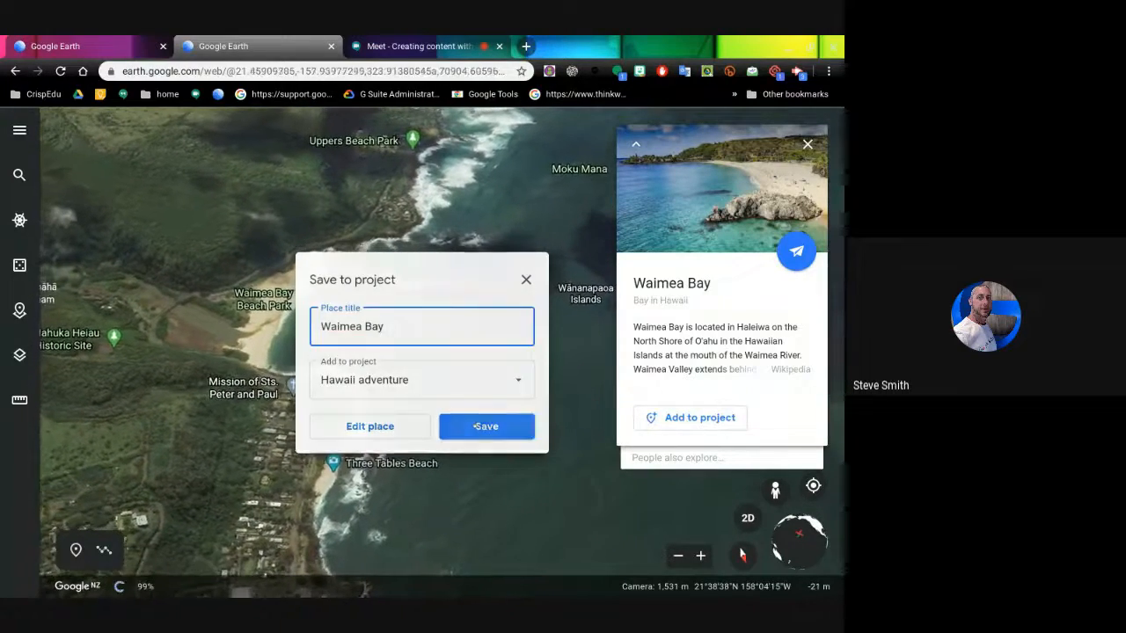
key("Return")
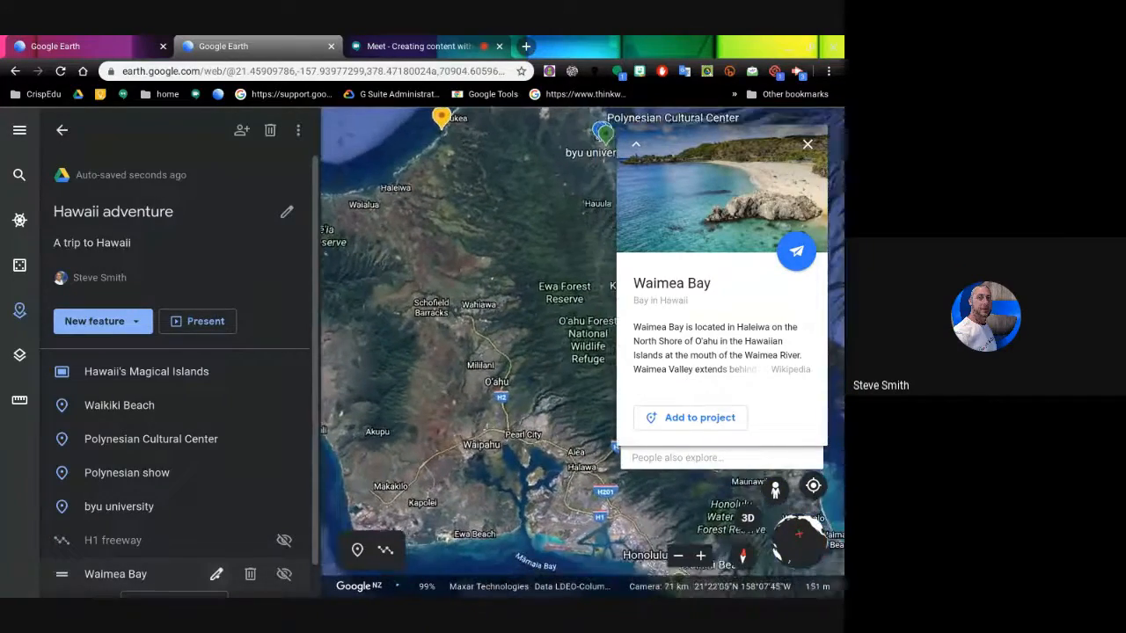
- Set Waimea Bay's manual view to heading 90, tilt 45 and altitude 100
left_click(217, 574)
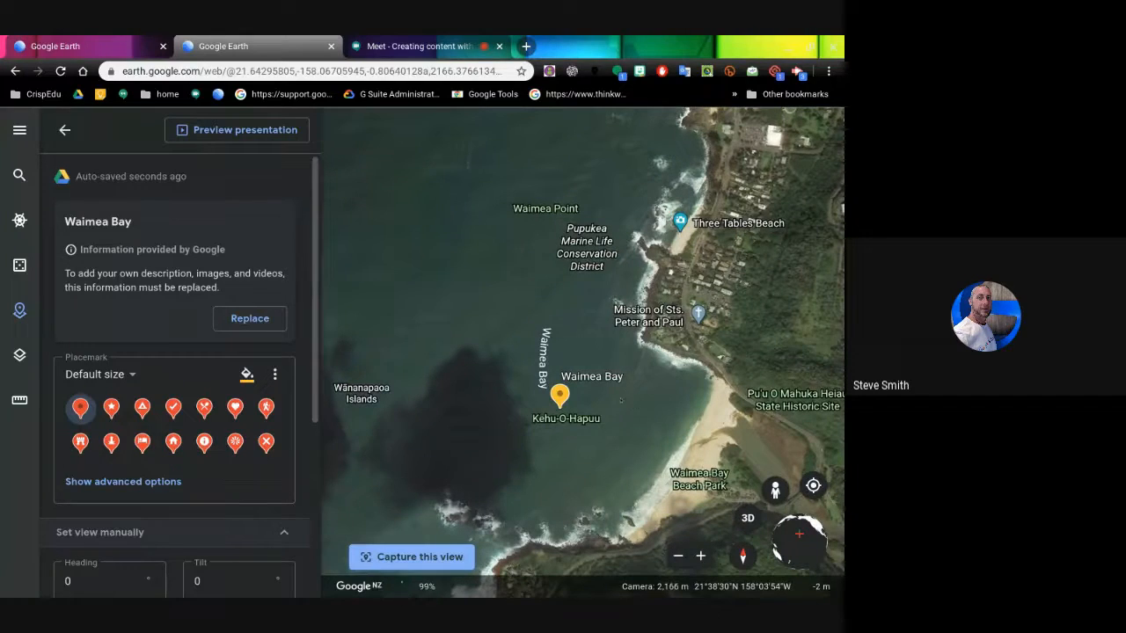
scroll(312, 511, "down", 3)
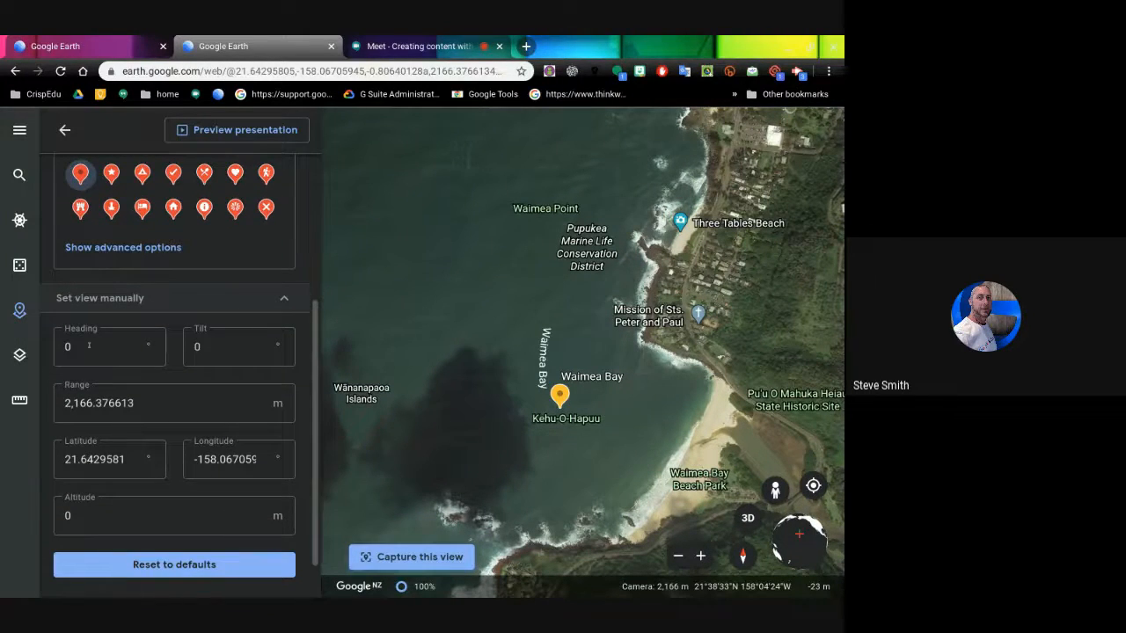
left_click_drag(84, 346, 59, 341)
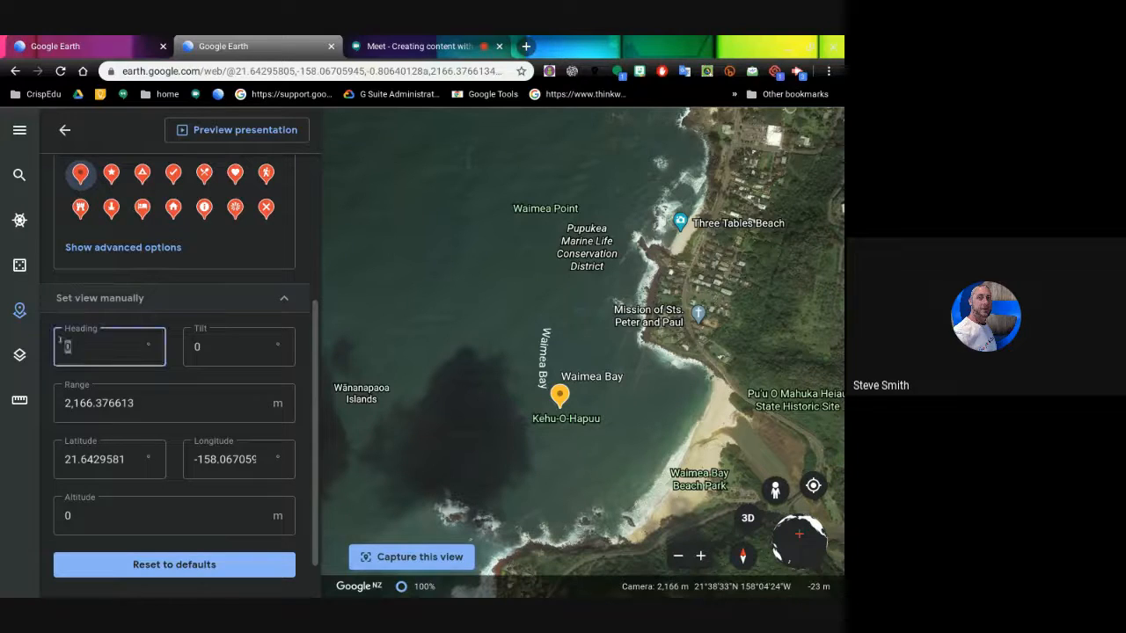
type("90")
left_click(218, 351)
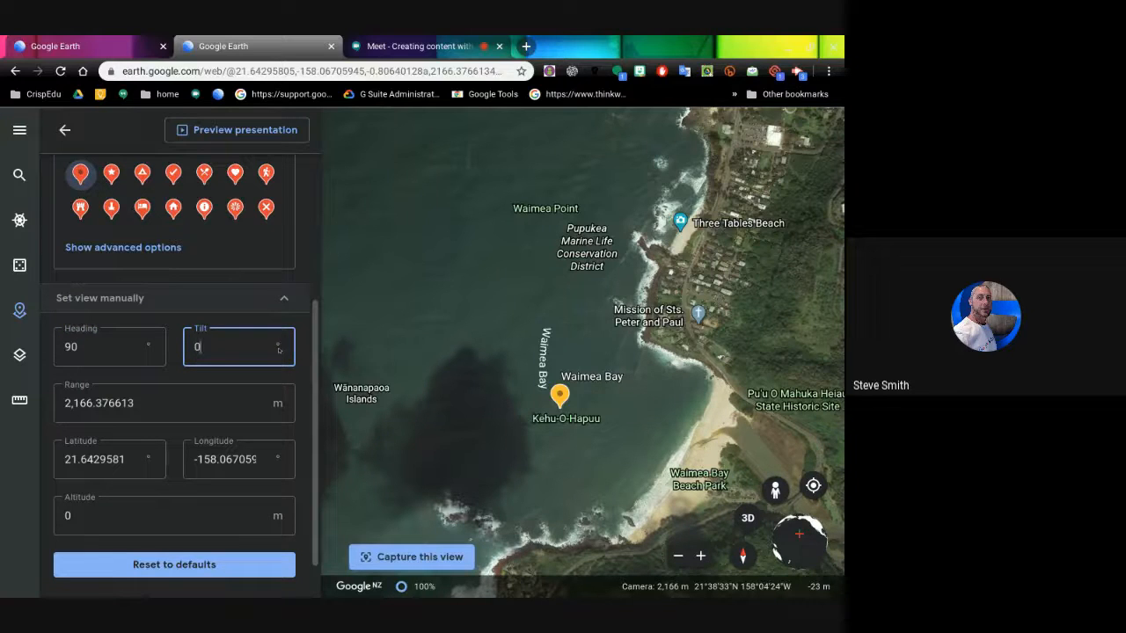
type("45")
left_click(114, 511)
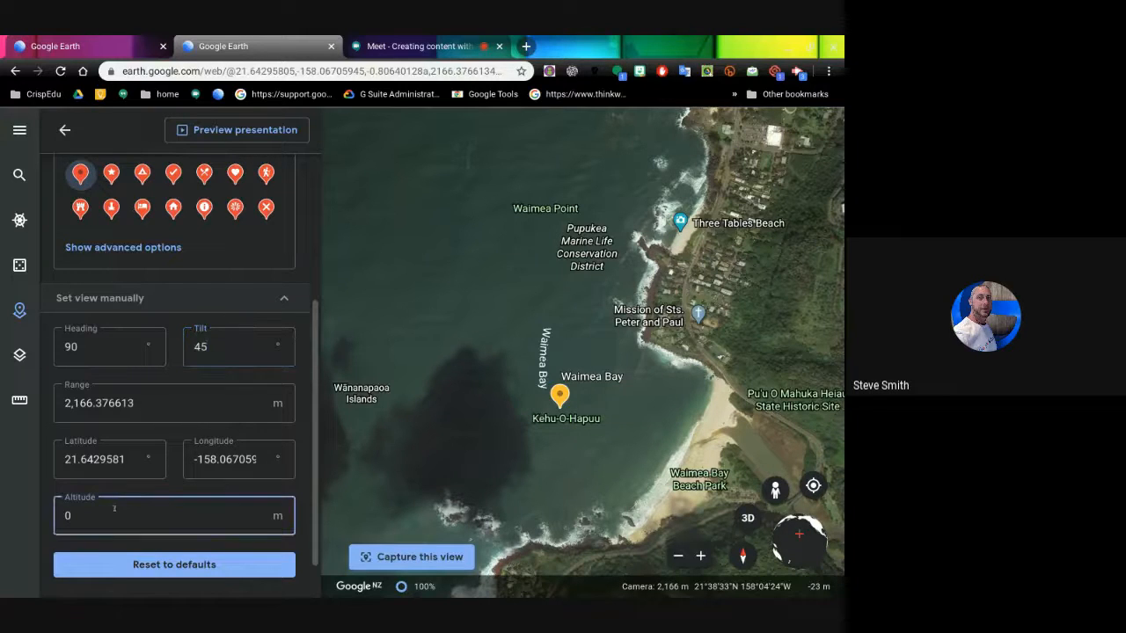
type("100")
scroll(274, 554, "down", 1)
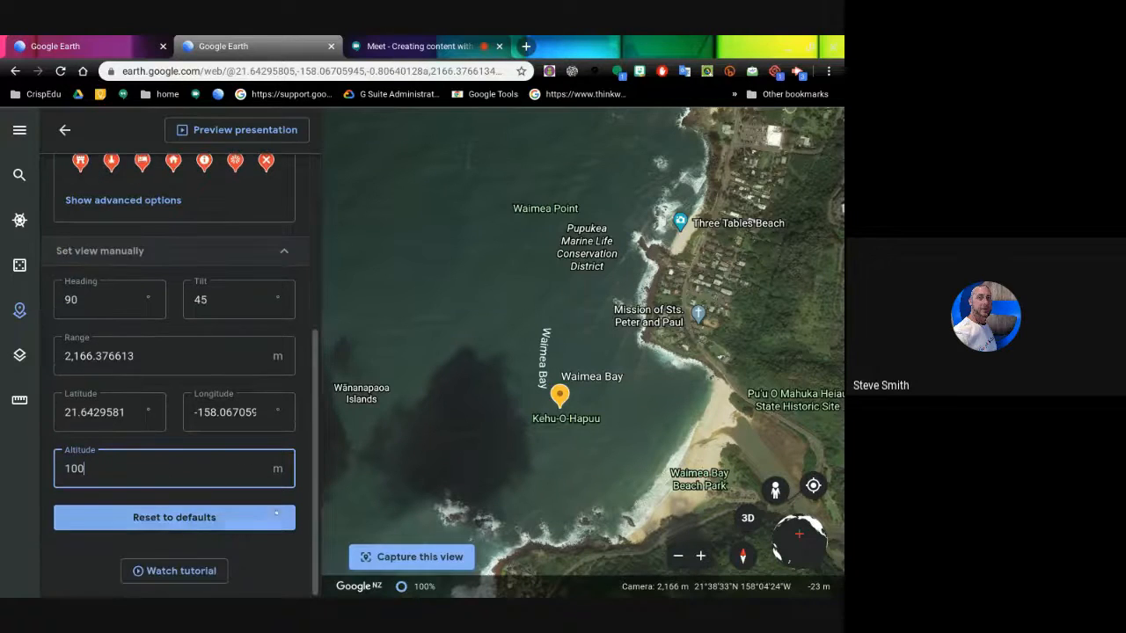
scroll(248, 410, "up", 4)
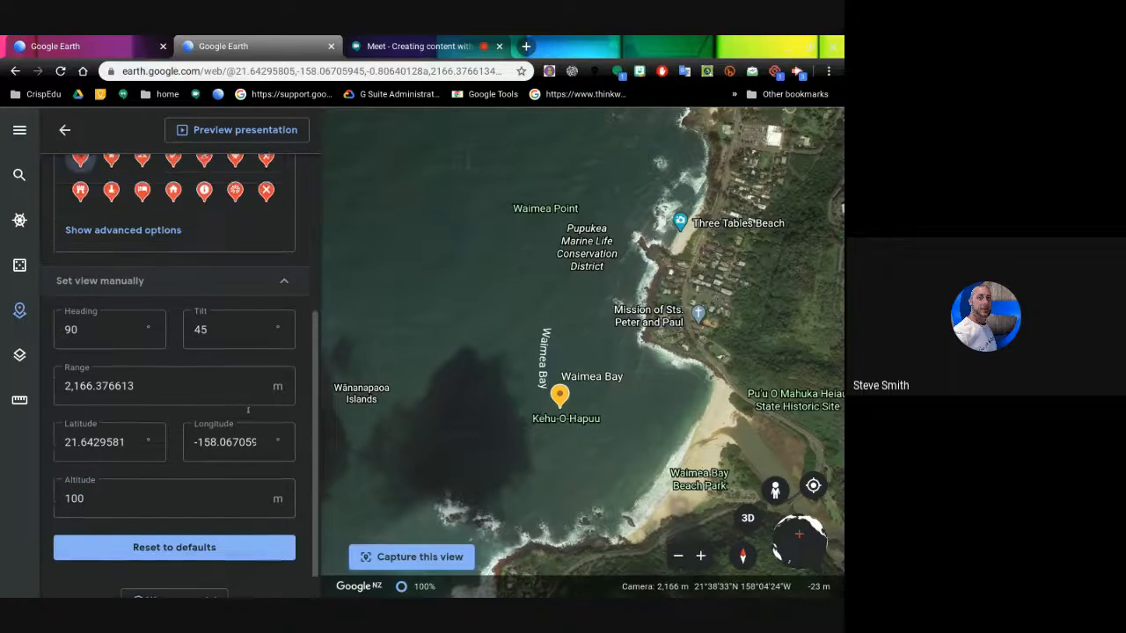
scroll(248, 410, "up", 2)
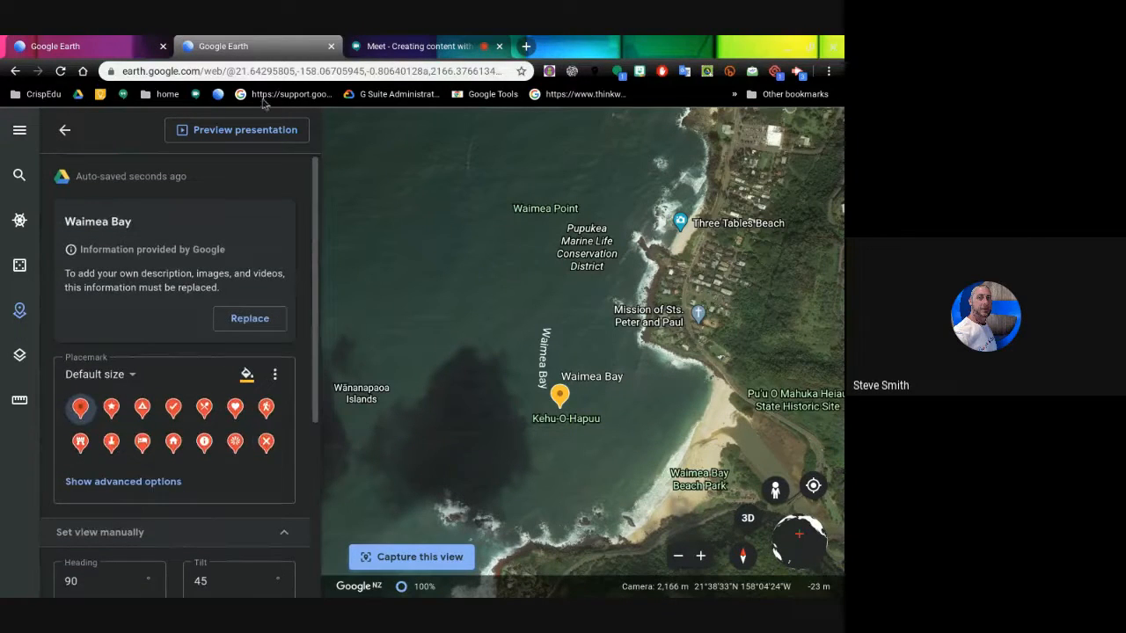
- Preview the presentation briefly, then return to the Waimea Bay editor
left_click(242, 131)
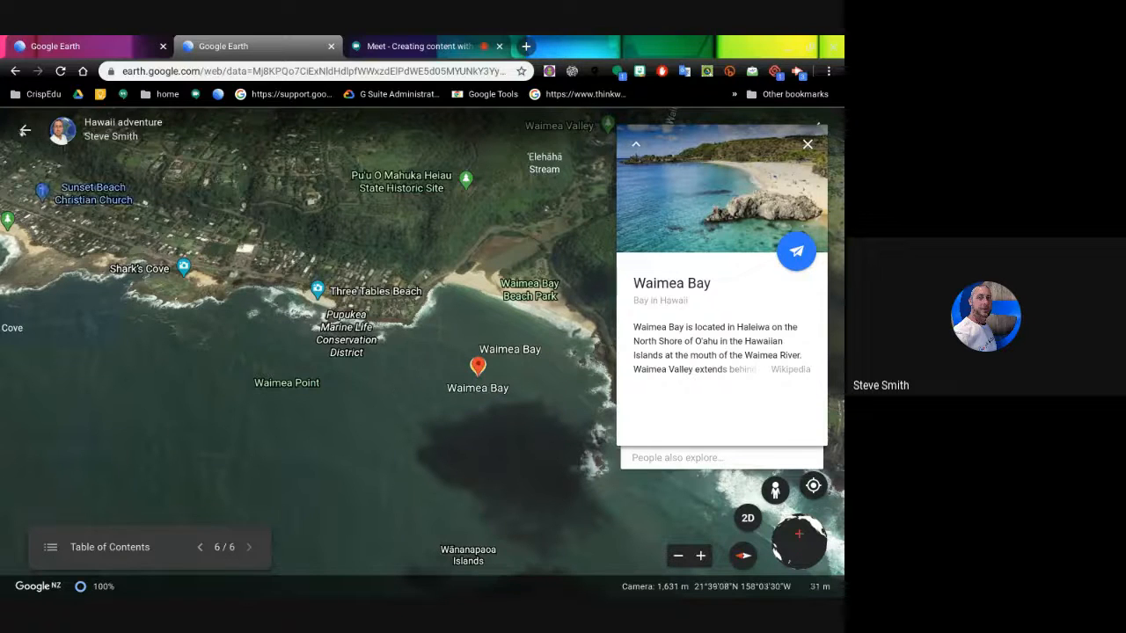
left_click(25, 130)
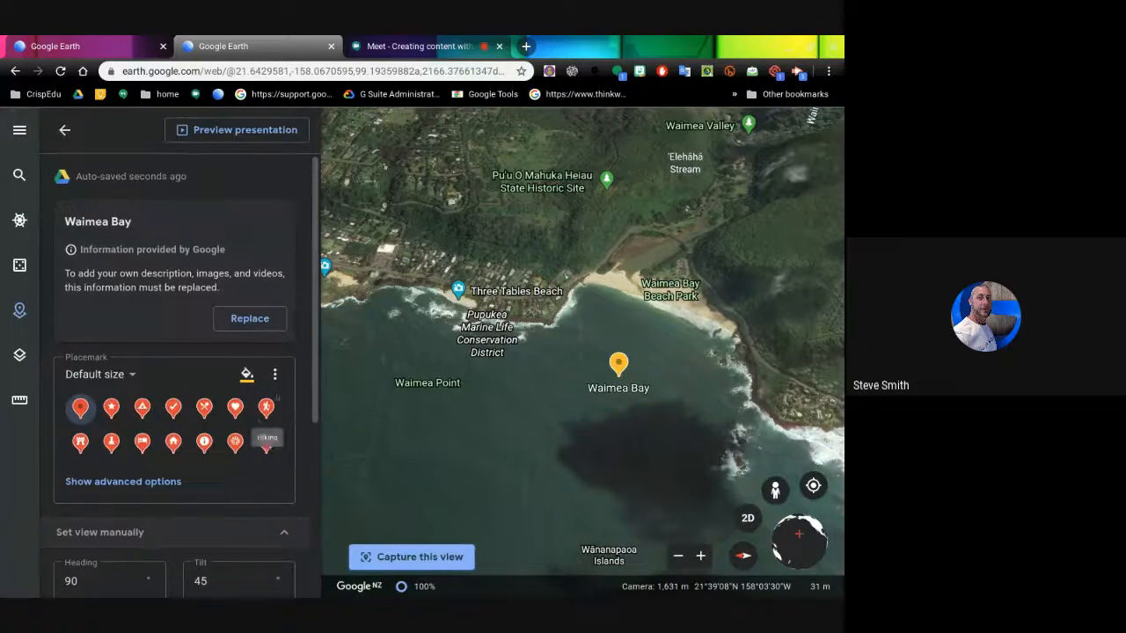
scroll(308, 499, "down", 3)
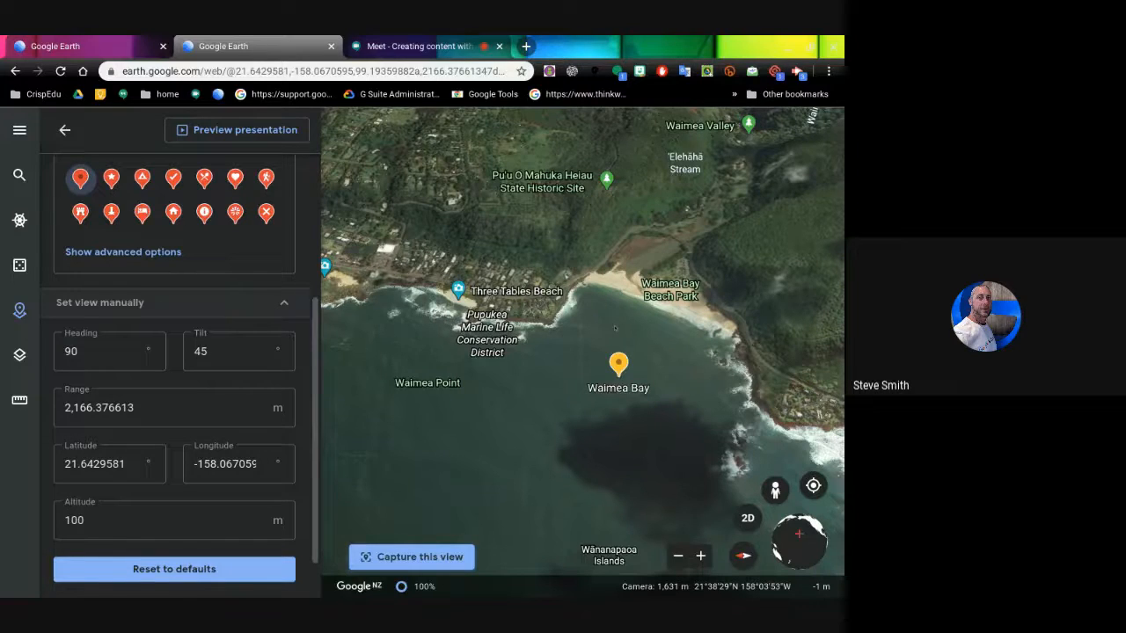
- Preview the Waimea Bay slide again, rotating and tilting the view around the bay, then exit
left_click(237, 129)
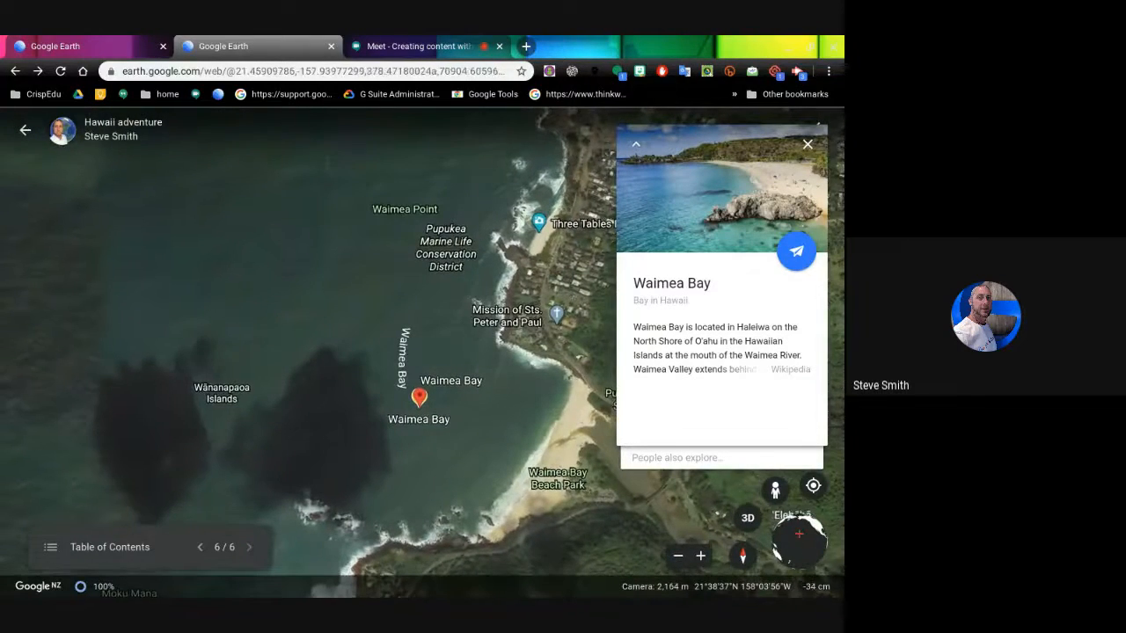
scroll(414, 321, "down", 5)
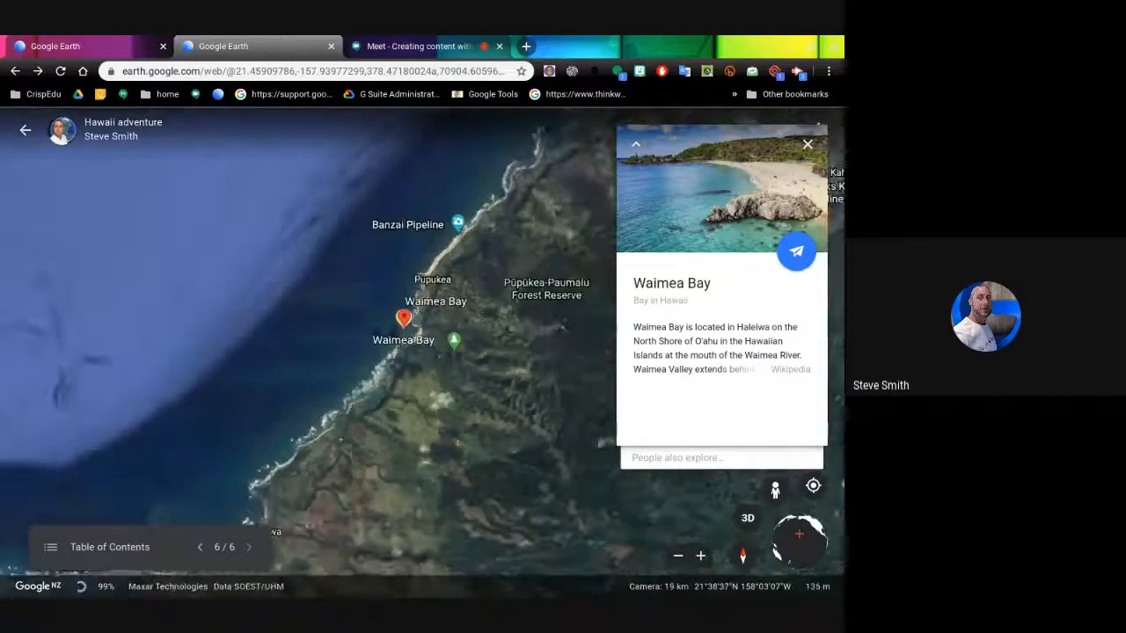
scroll(344, 220, "down", 5)
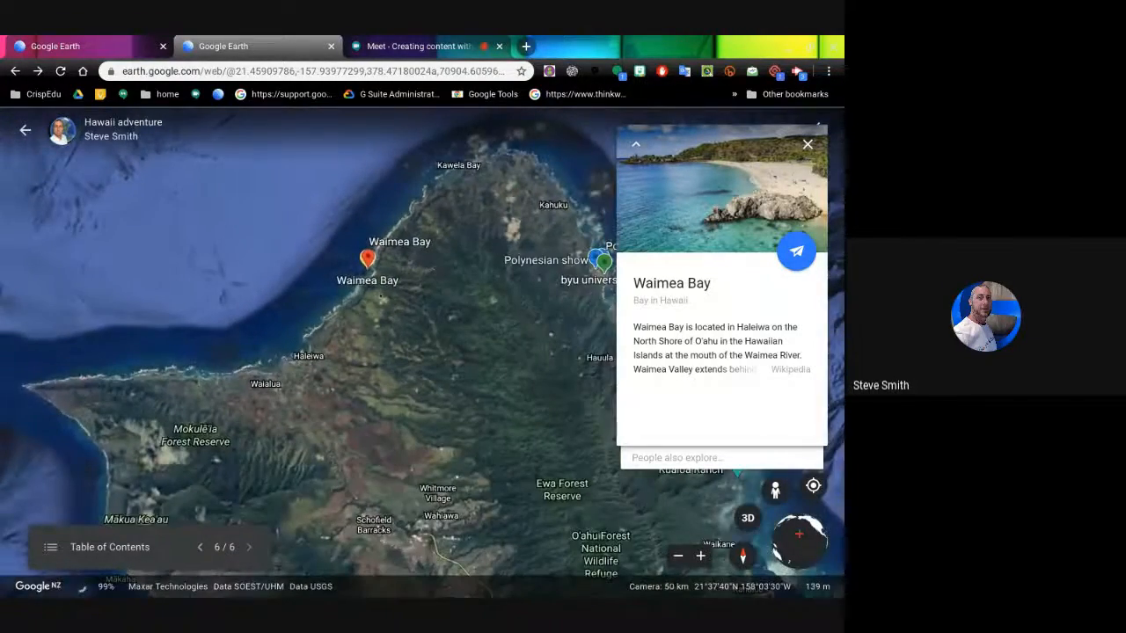
scroll(375, 289, "up", 5)
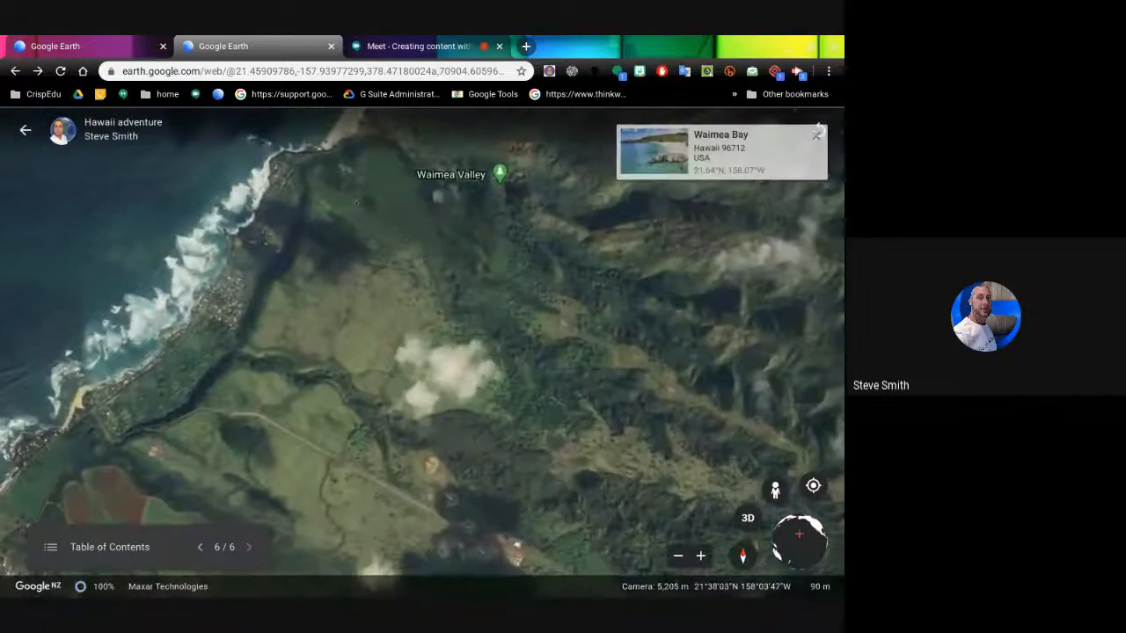
left_click_drag(356, 201, 400, 401)
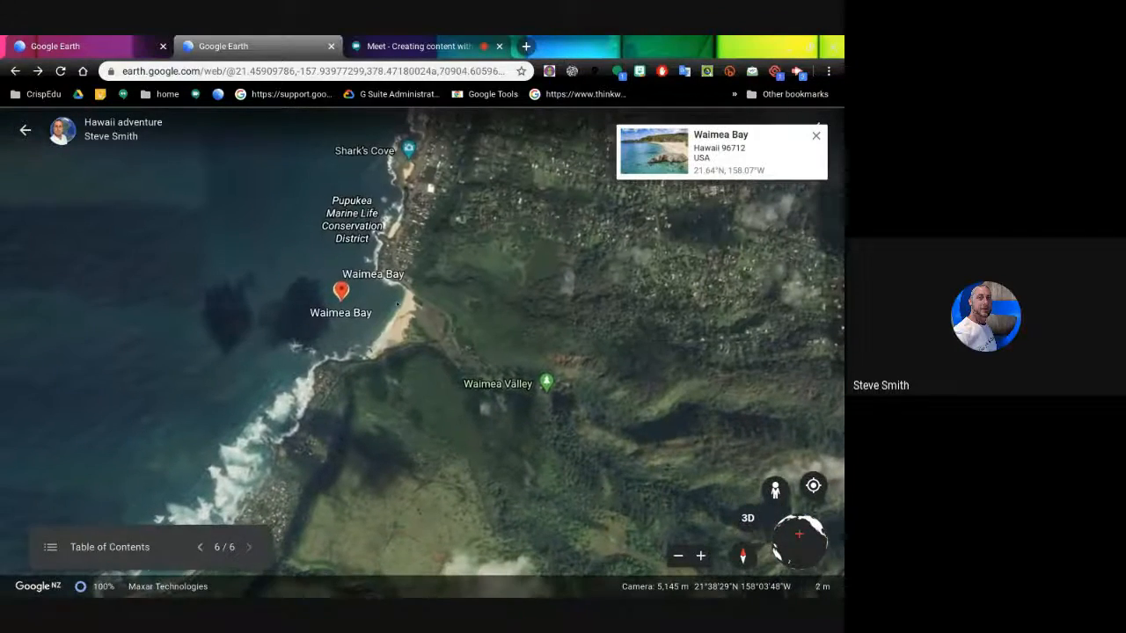
scroll(397, 303, "up", 4)
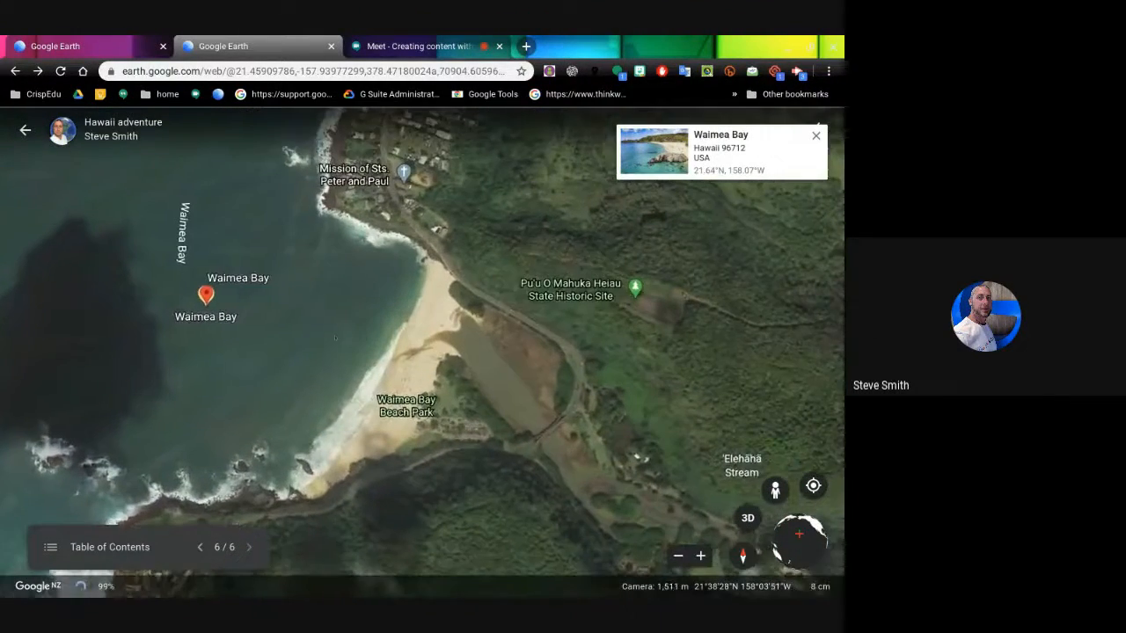
left_click_drag(335, 338, 418, 324)
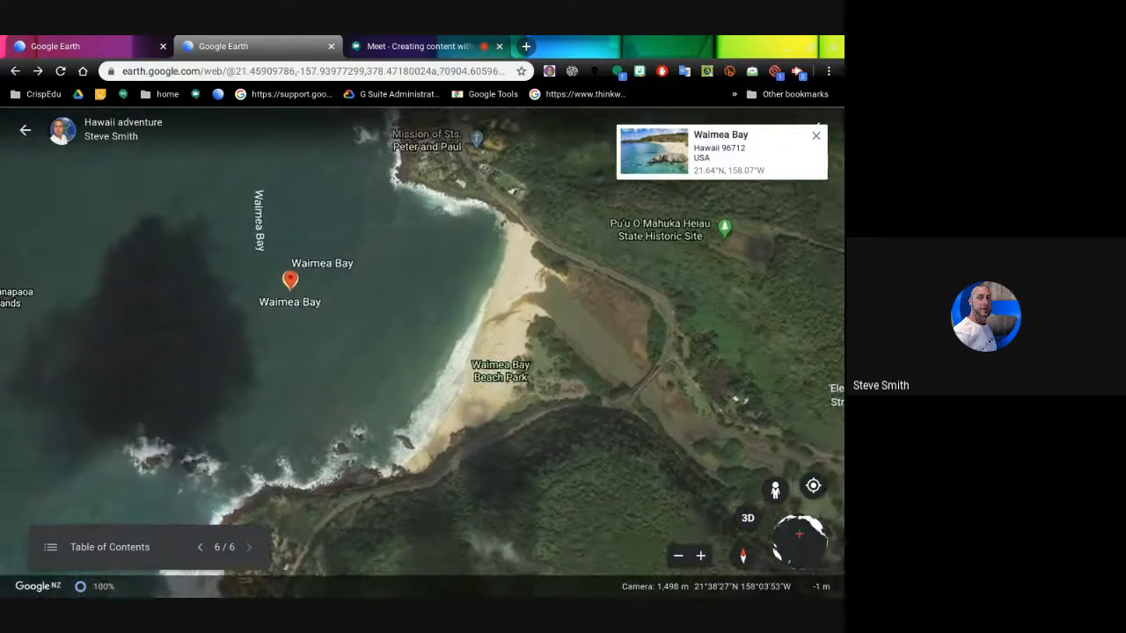
key("shift+Right")
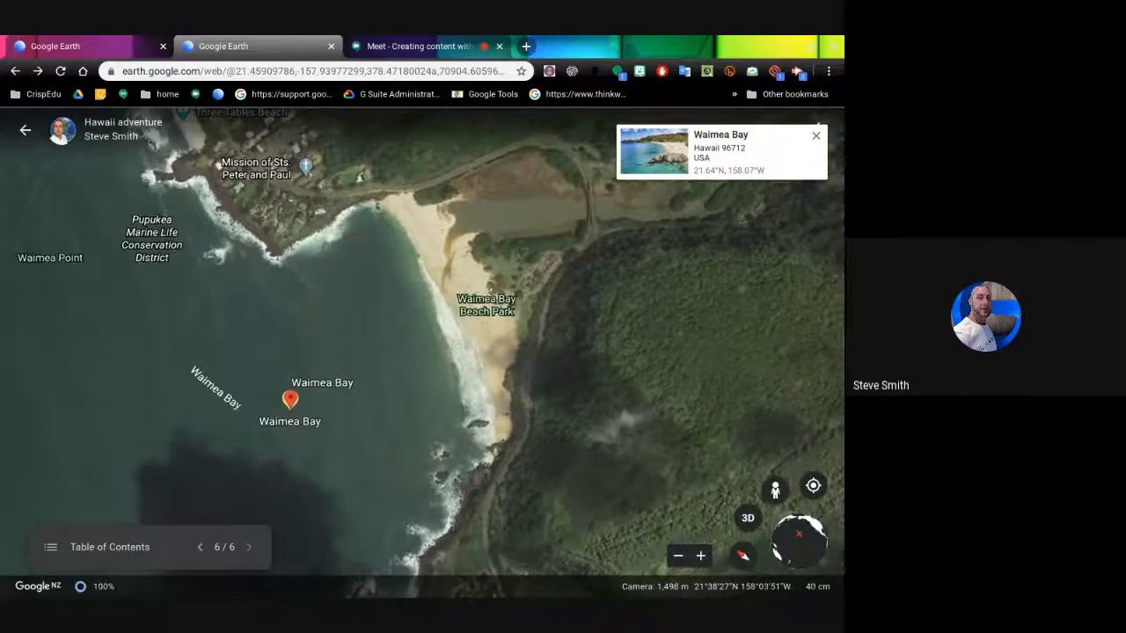
key("shift+Right")
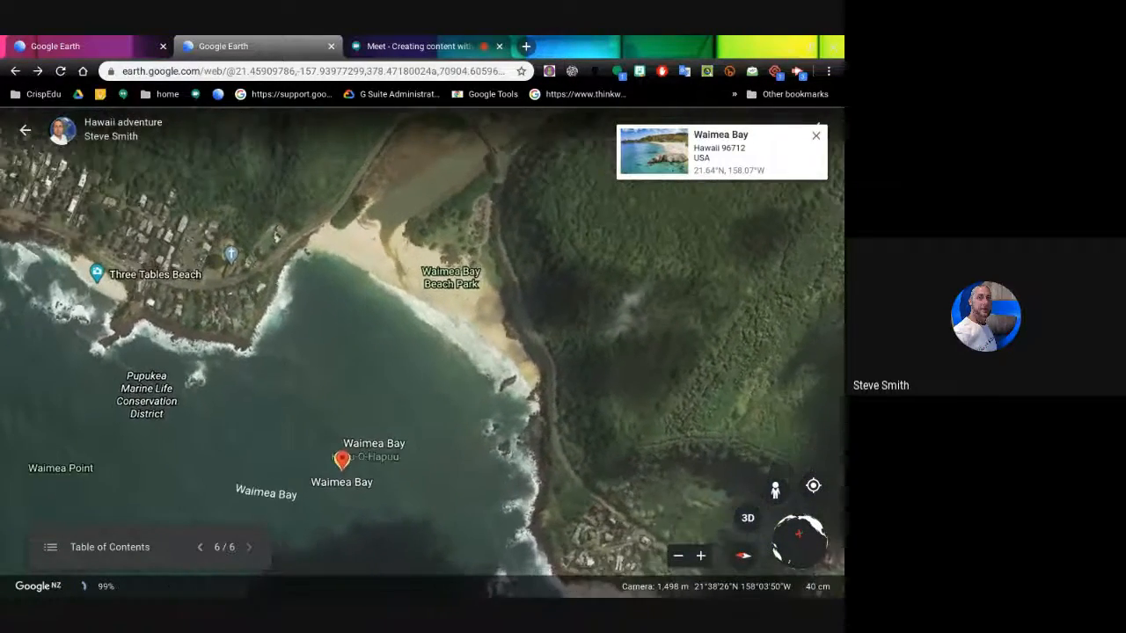
key("shift+Right")
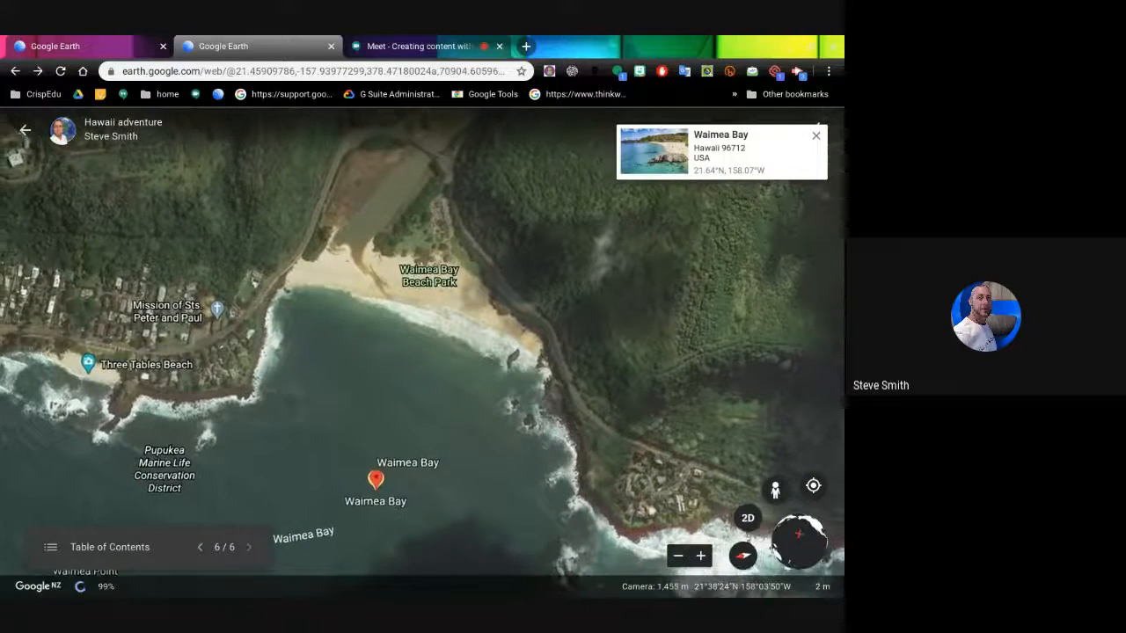
key("shift+Down")
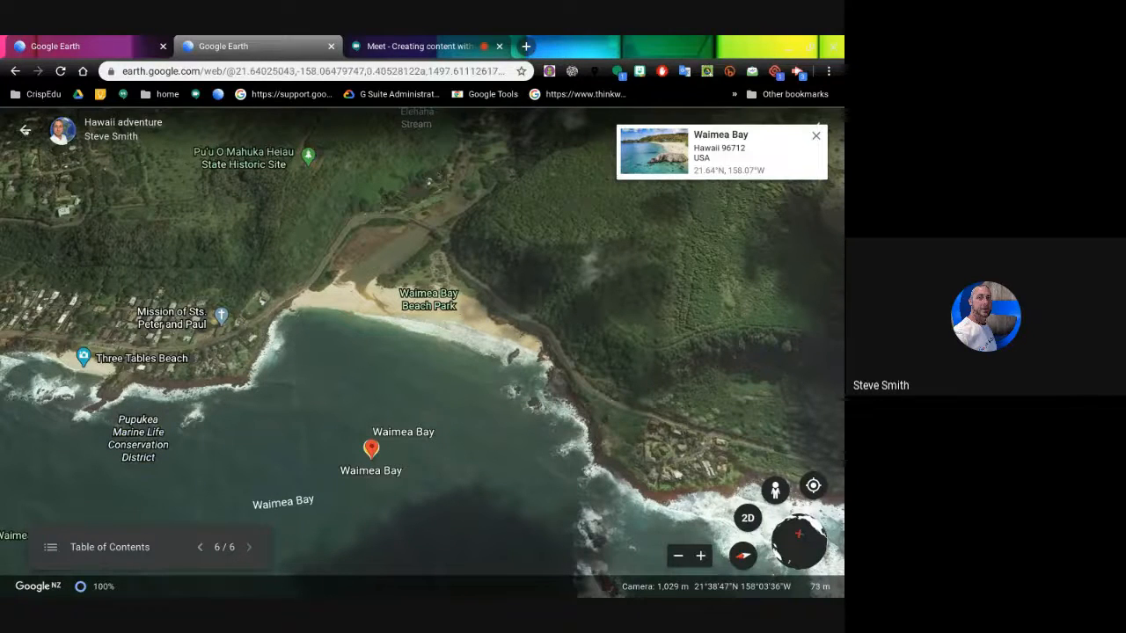
left_click(26, 130)
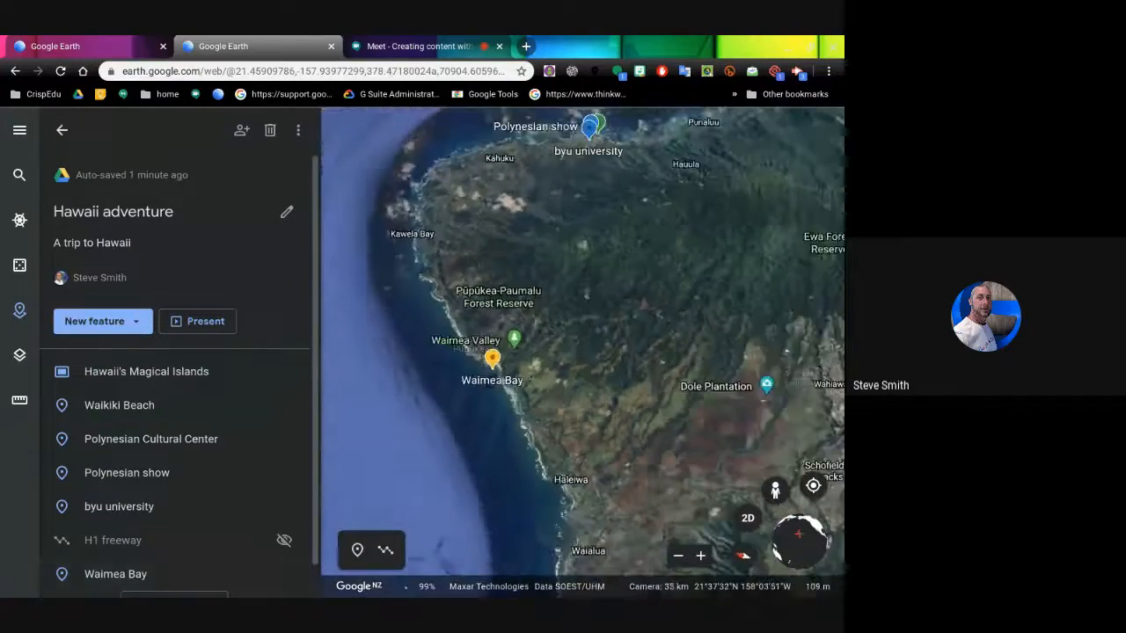
- Fly to Waimea Bay on the north shore and open its placemark for editing
left_click_drag(459, 340, 450, 196)
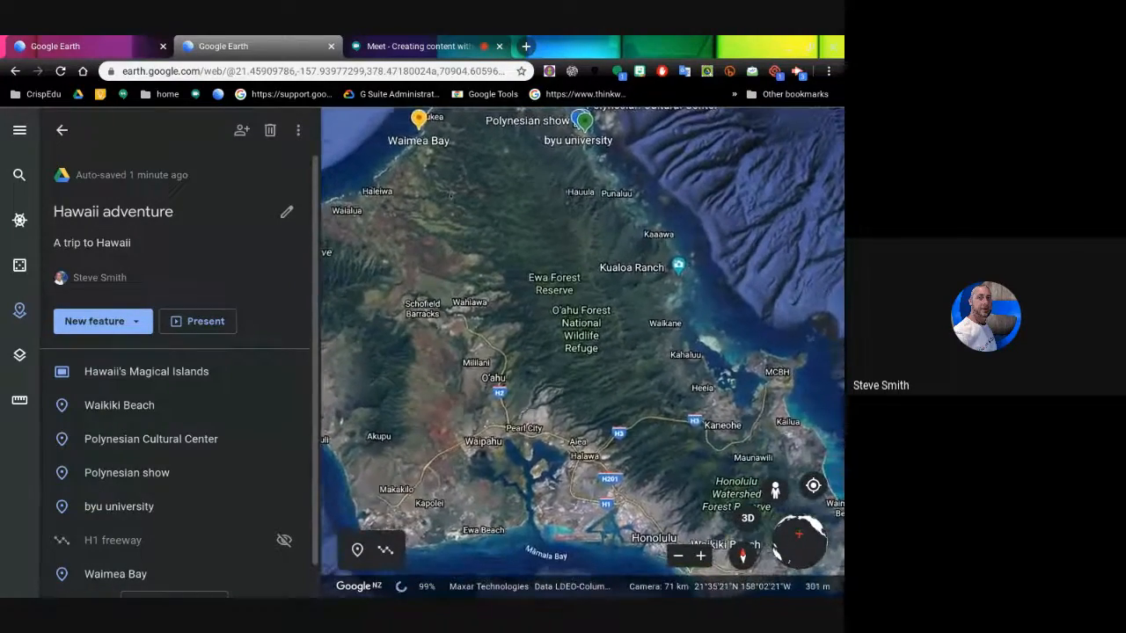
scroll(478, 189, "up", 3)
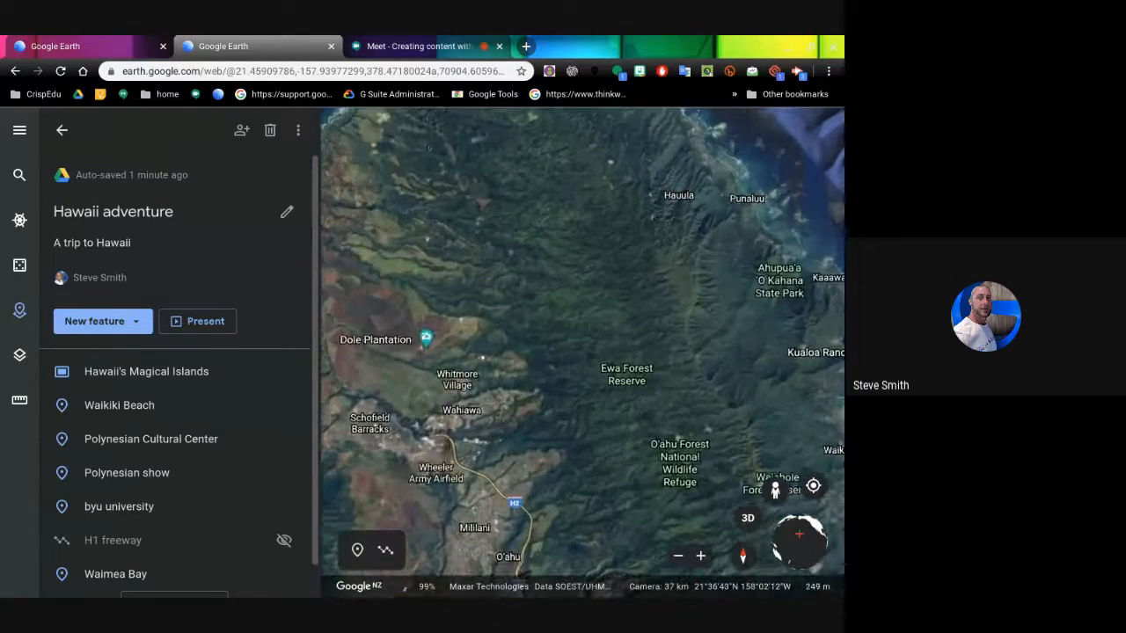
left_click_drag(479, 189, 528, 370)
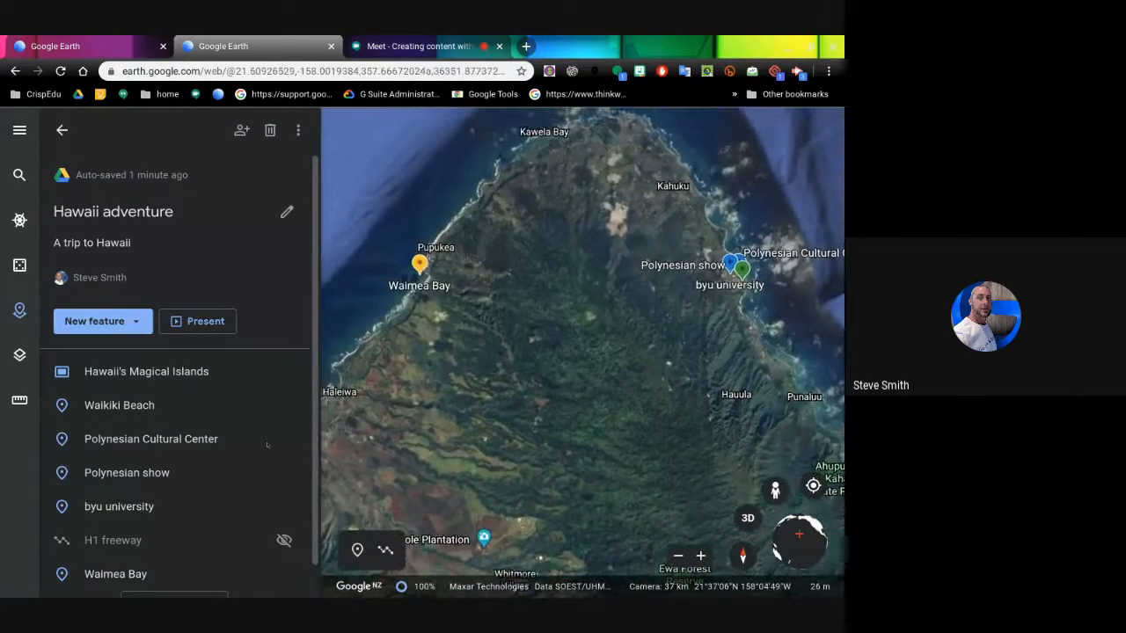
left_click(137, 574)
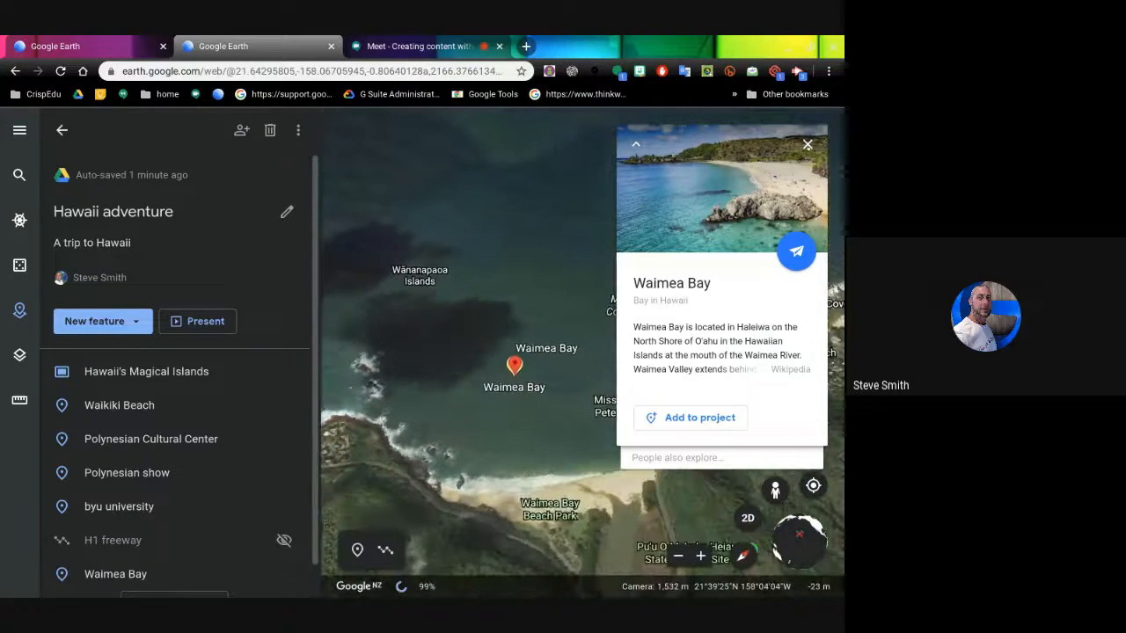
left_click(583, 449)
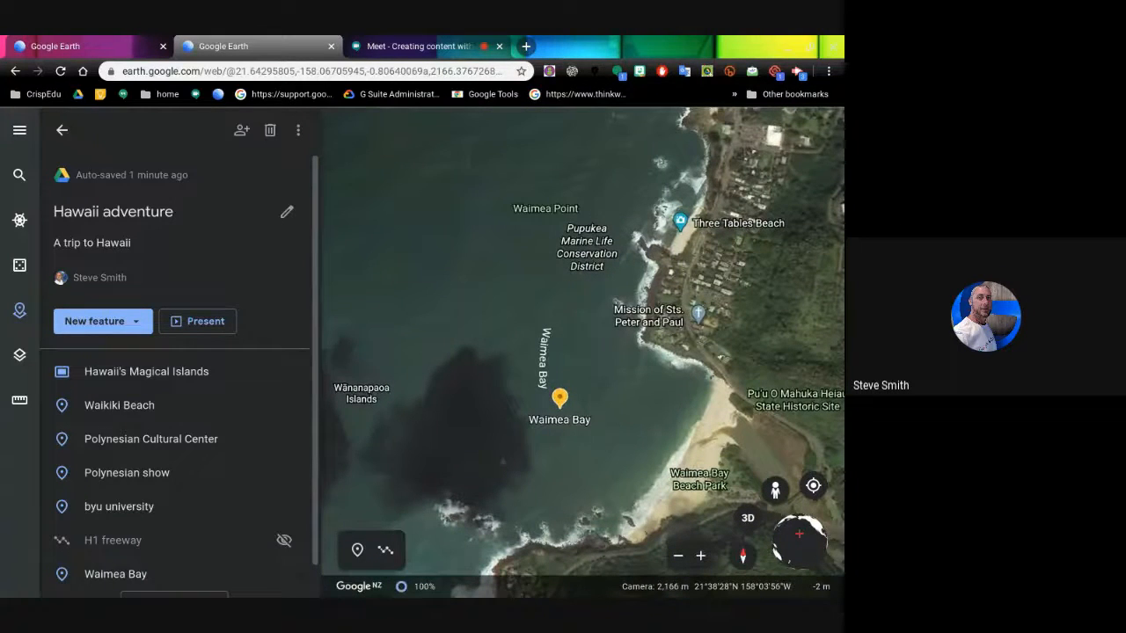
scroll(131, 528, "down", 1)
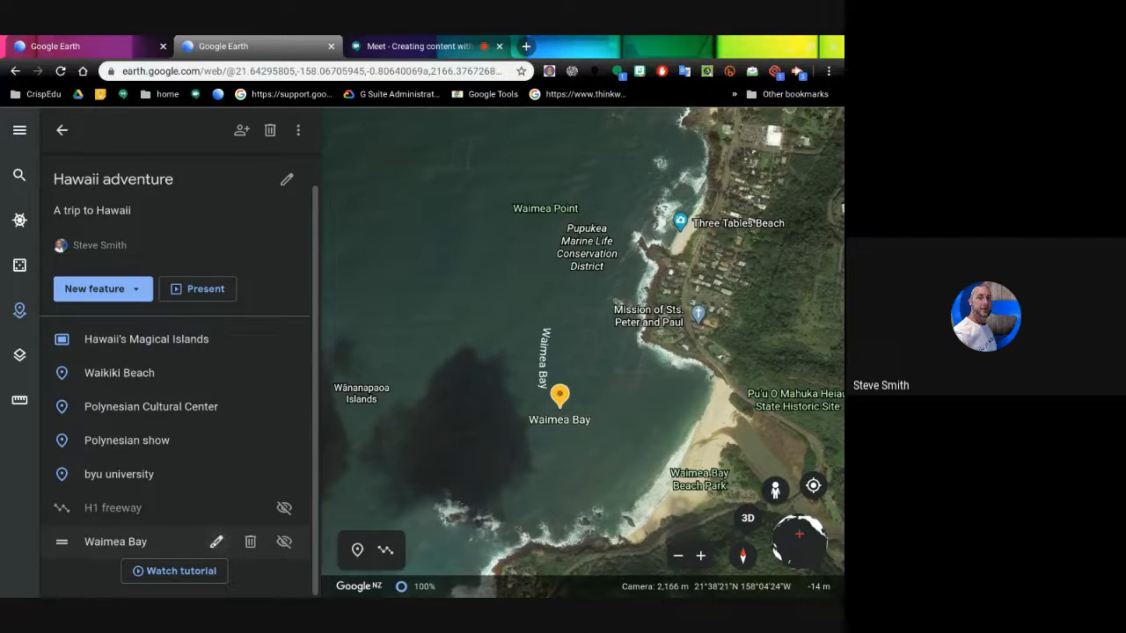
left_click(216, 542)
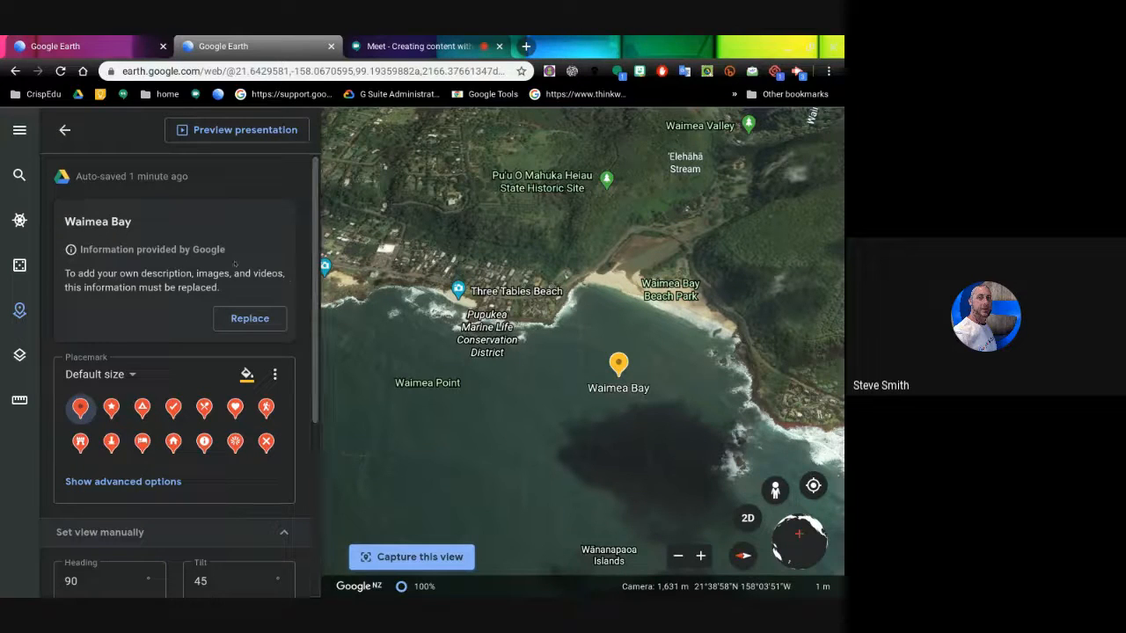
- Replace Google's Waimea Bay info with editable title, description and info box fields, then scroll the editor
left_click(243, 320)
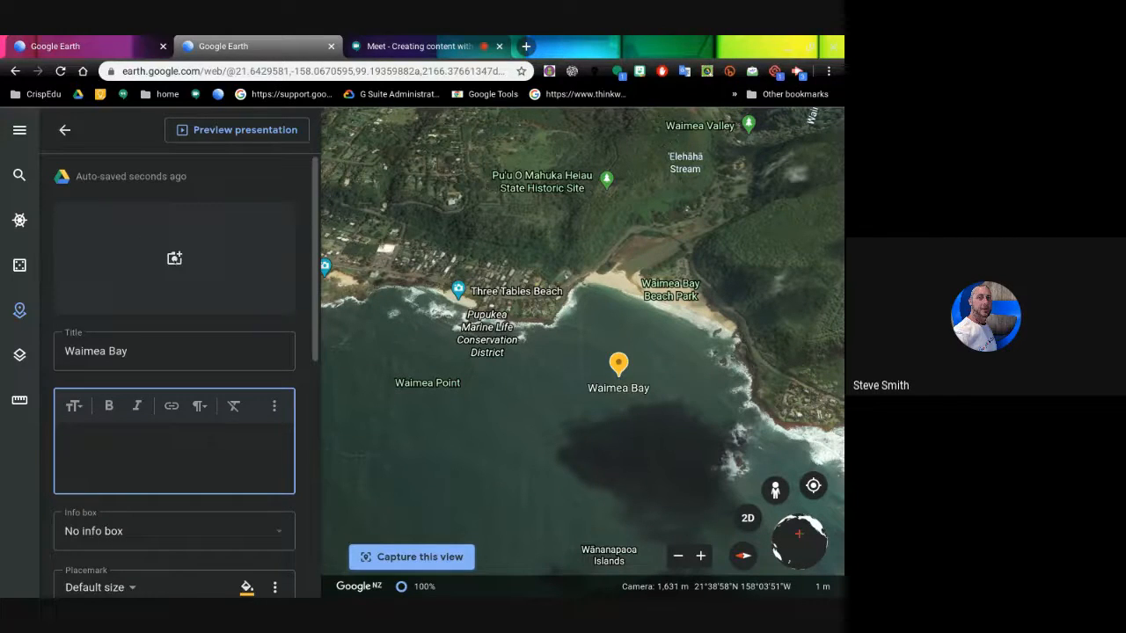
scroll(307, 267, "down", 2)
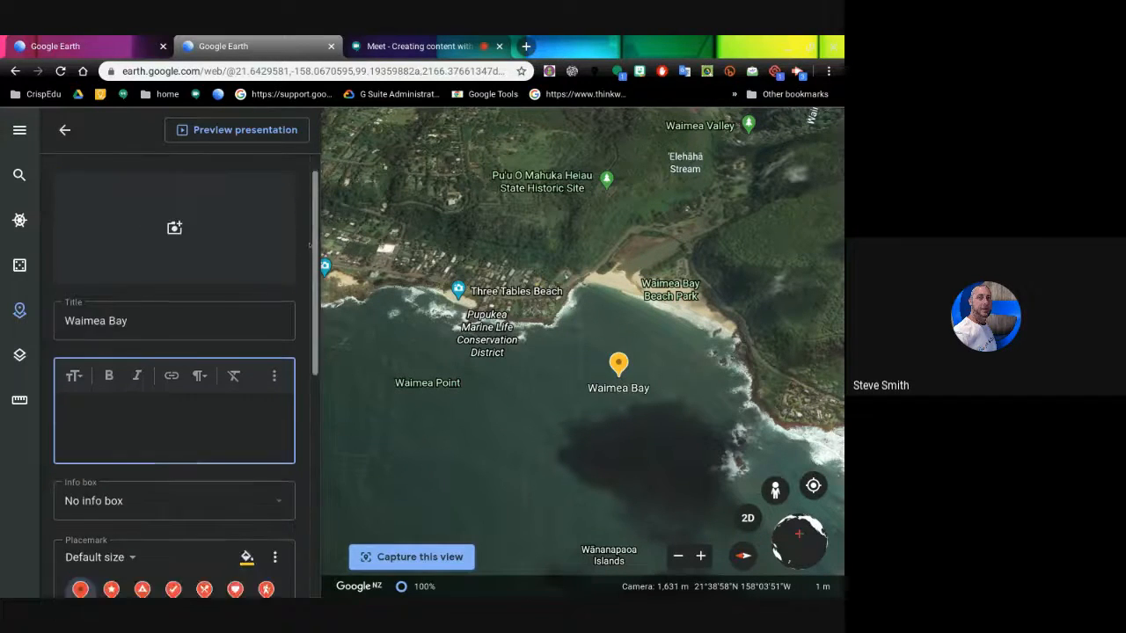
scroll(307, 268, "down", 2)
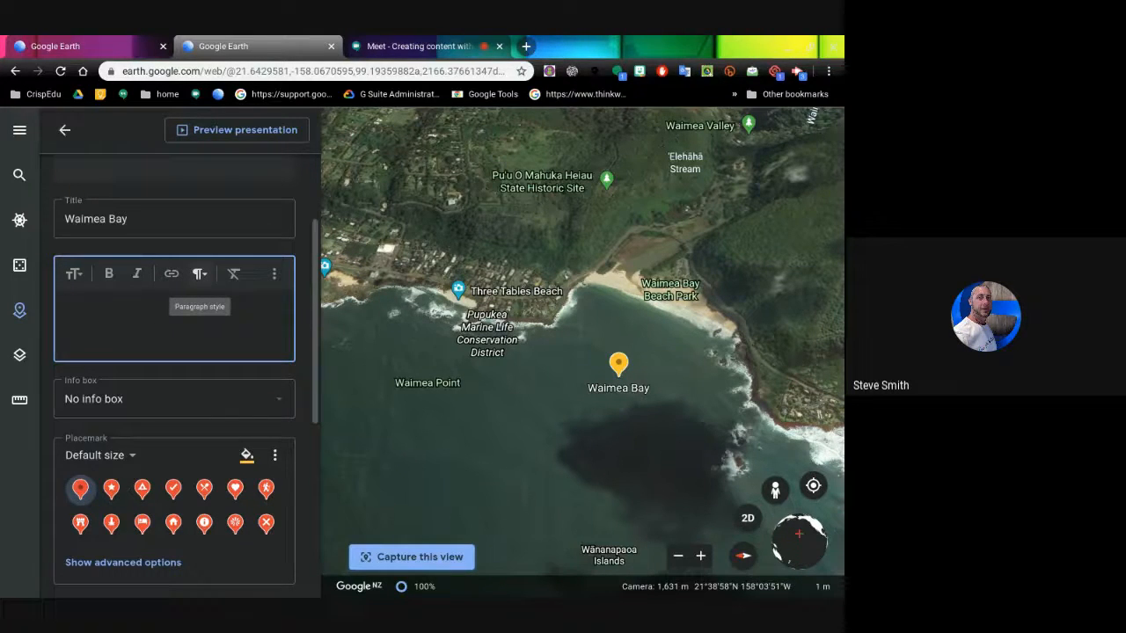
- Switch Waimea Bay's description to HTML, add a blank line after <head></head>, and open a new browser tab
left_click(273, 273)
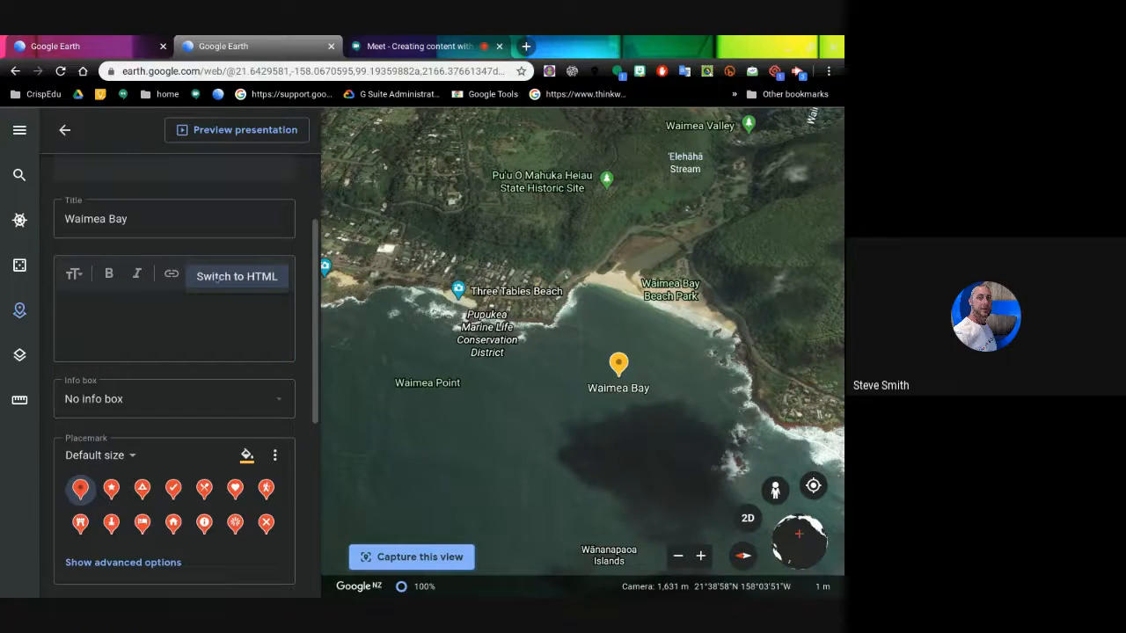
left_click(215, 278)
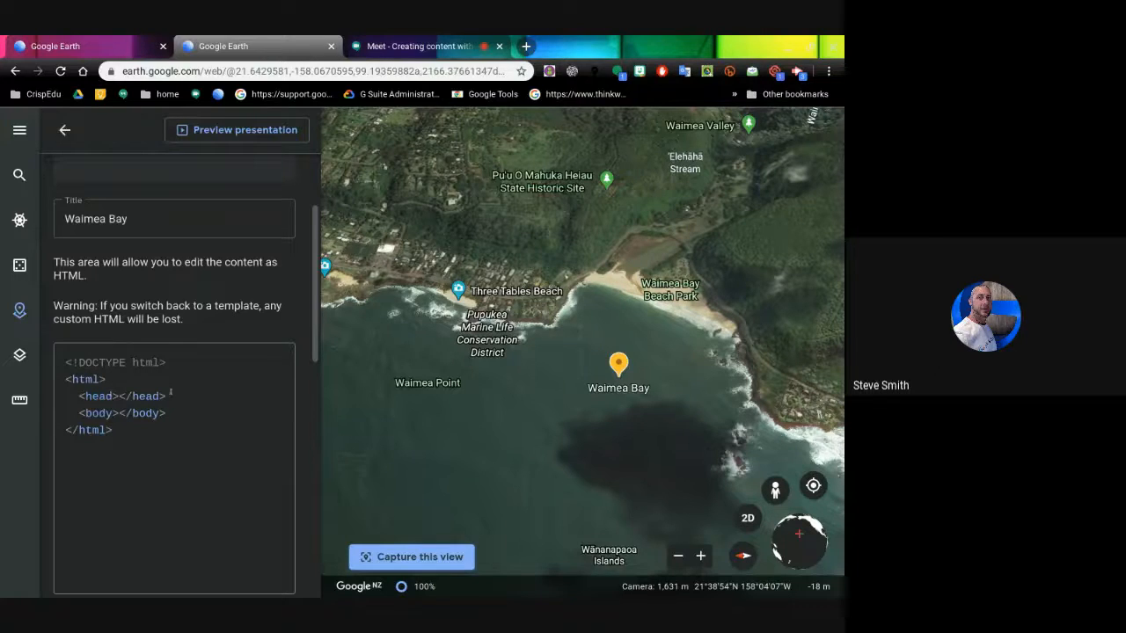
key("Return")
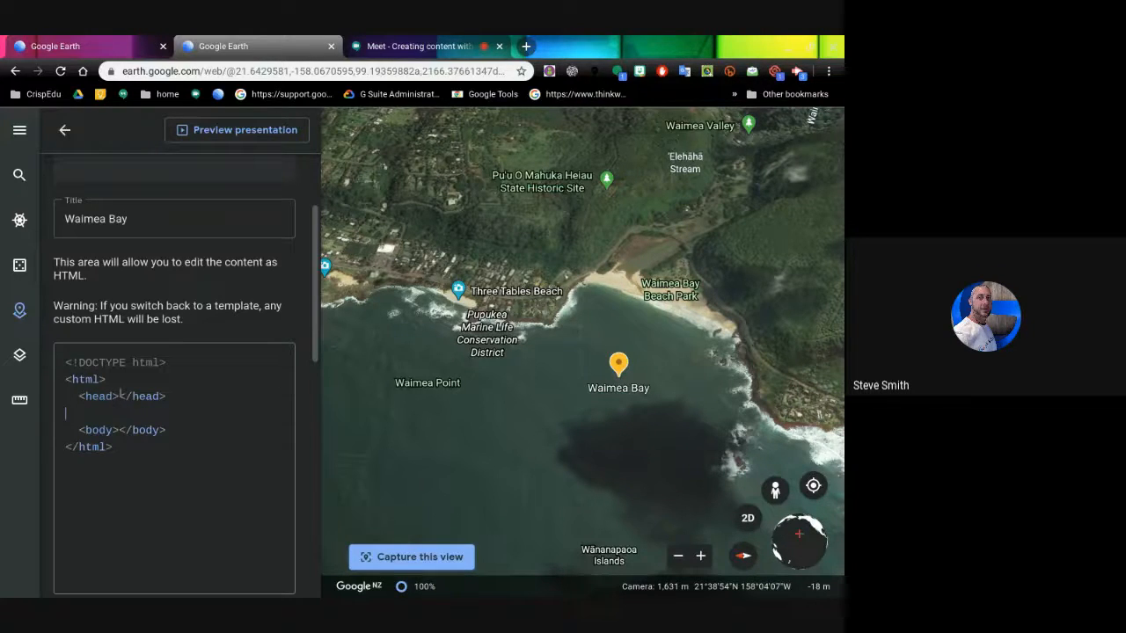
left_click(526, 45)
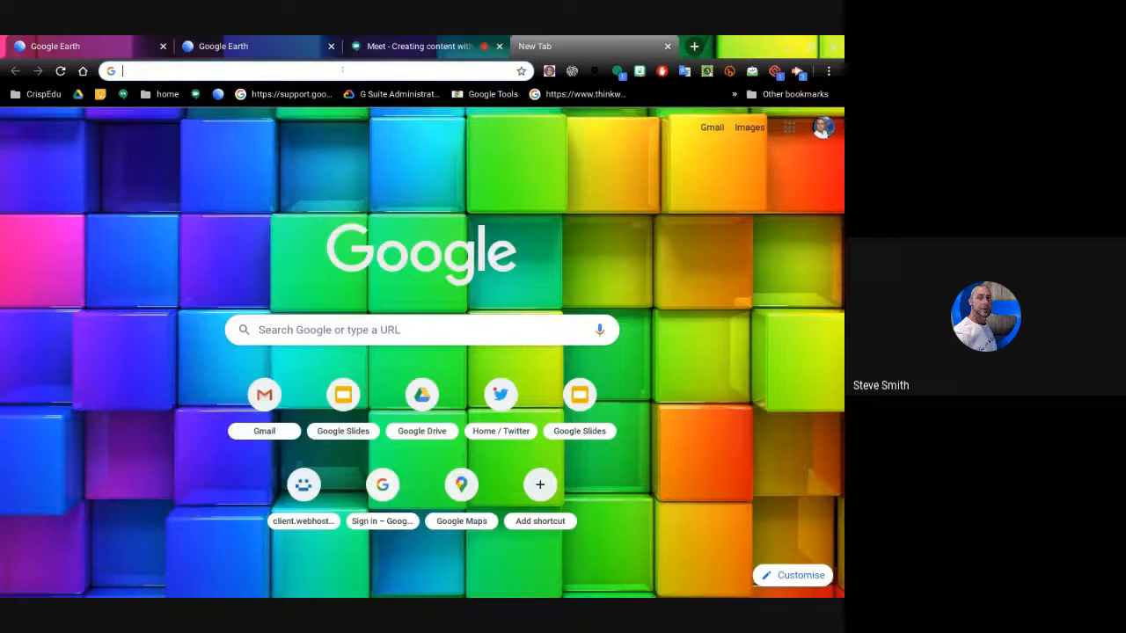
- Load maps.google.com and search for Waimea Bay, Hawaii
type("maps.")
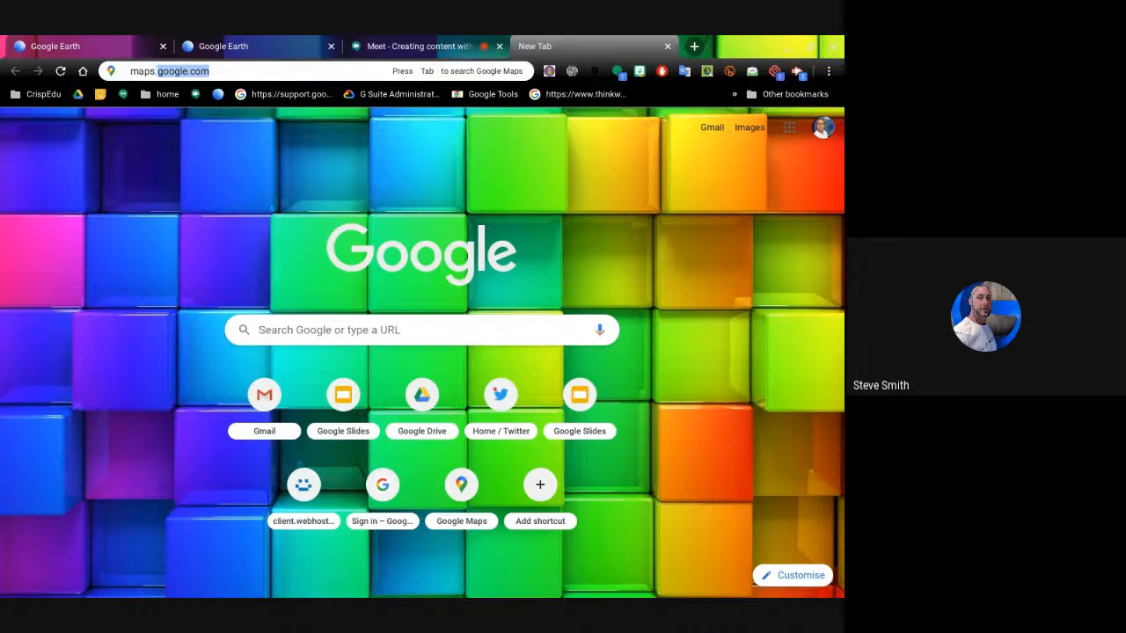
type("google.com")
key("Return")
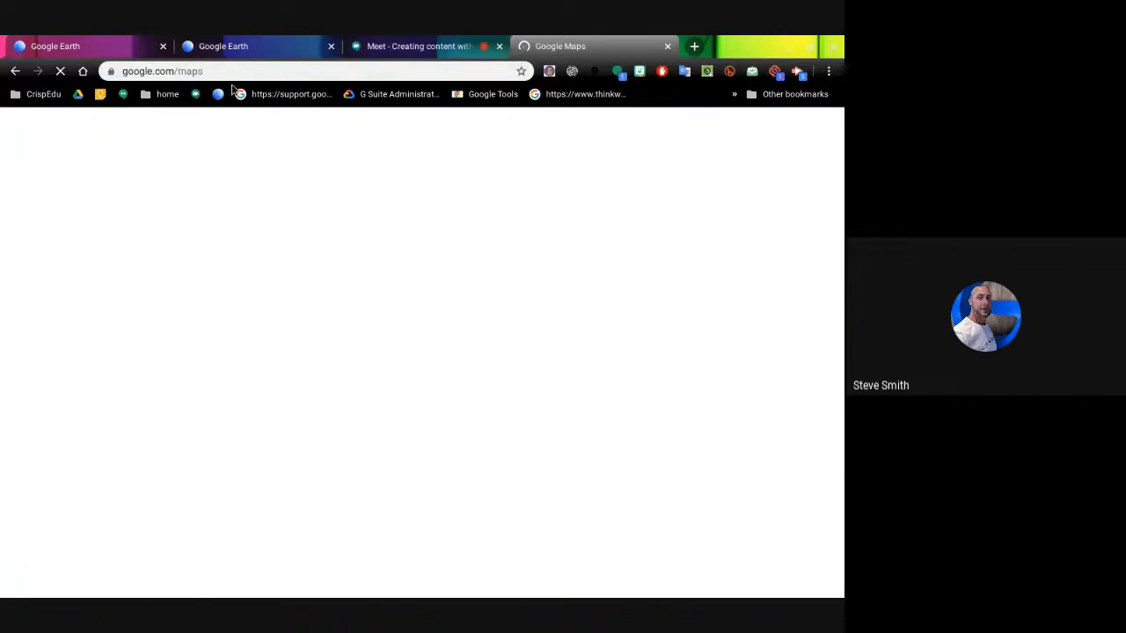
type("waimea")
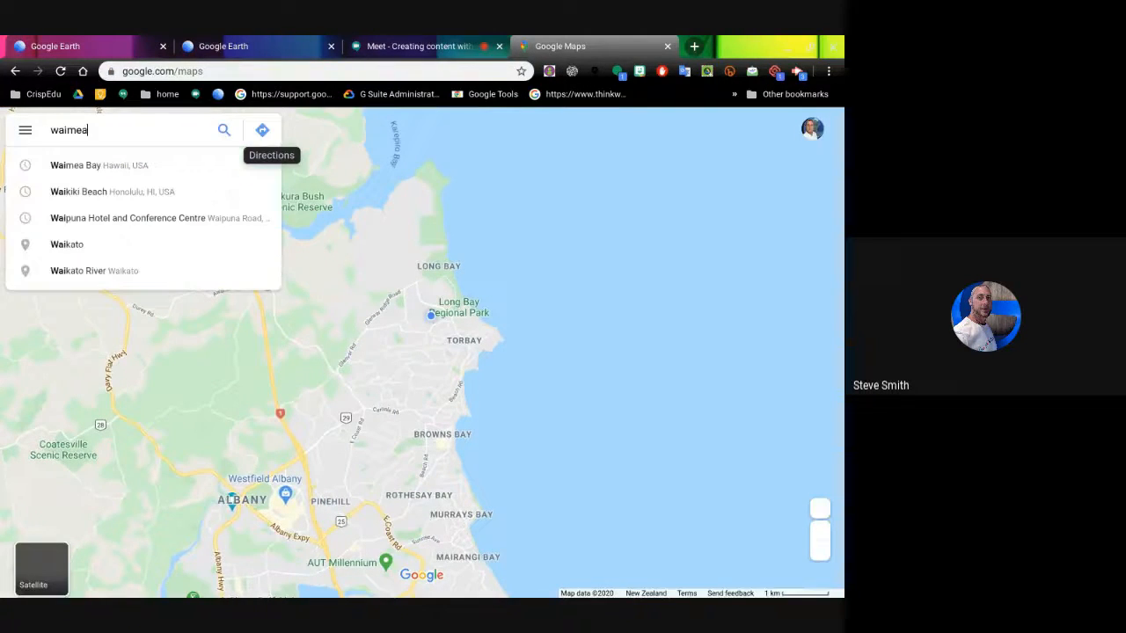
key("Return")
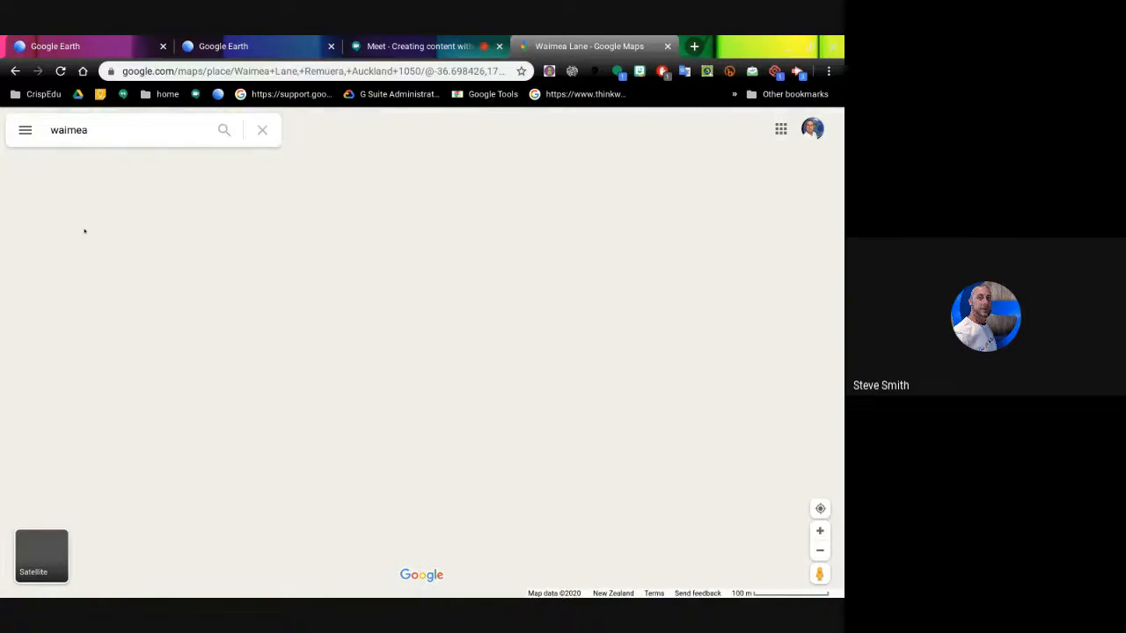
left_click(90, 130)
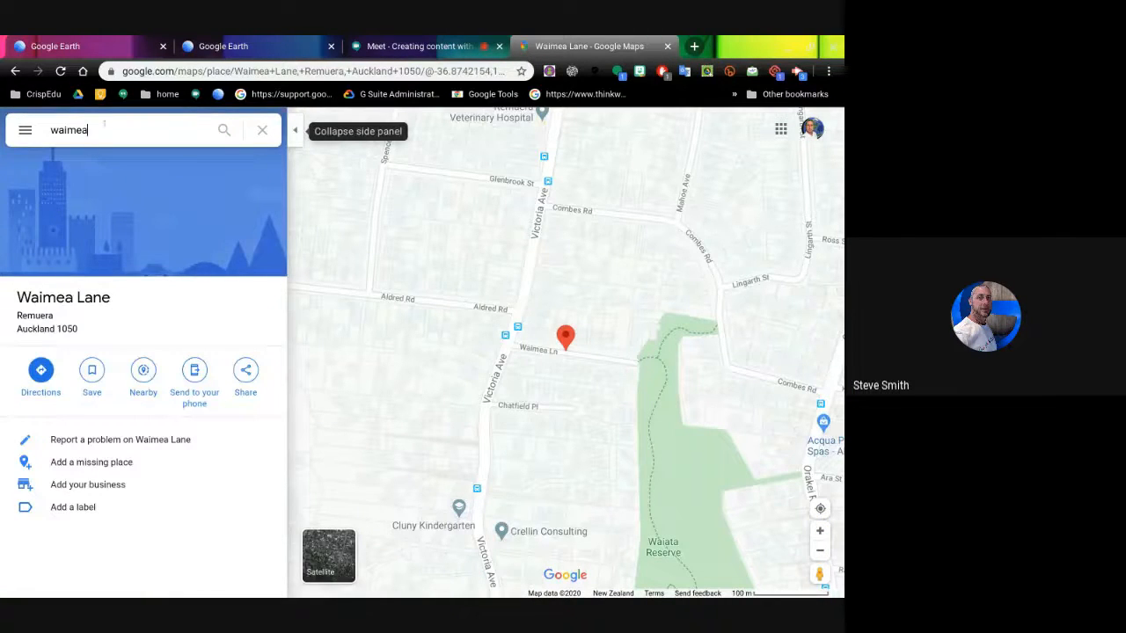
type("bay")
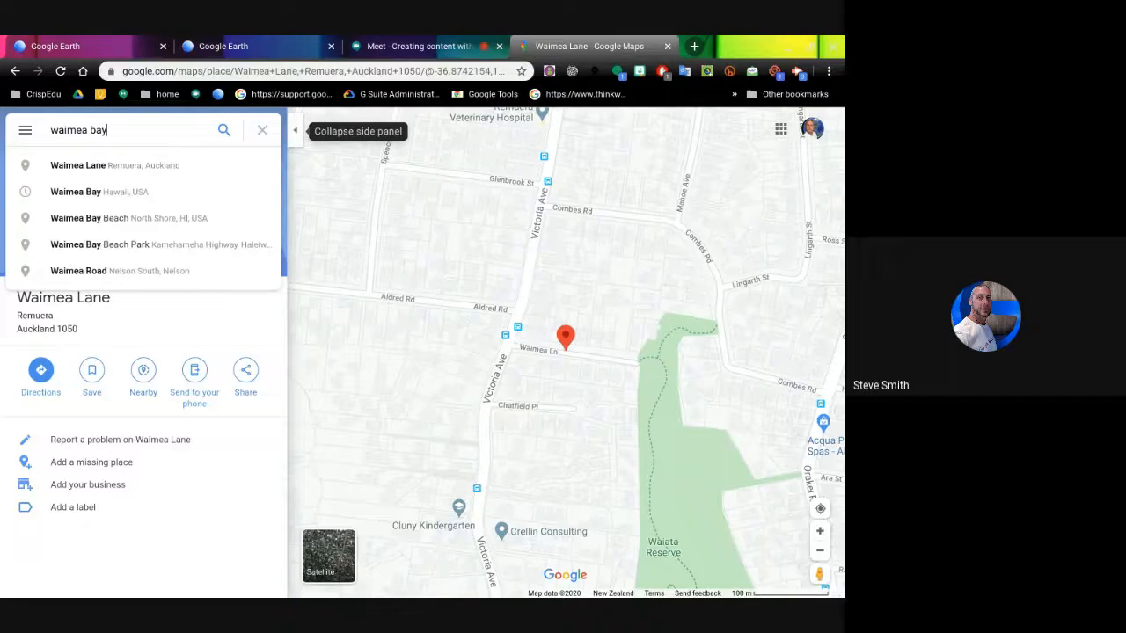
left_click(90, 192)
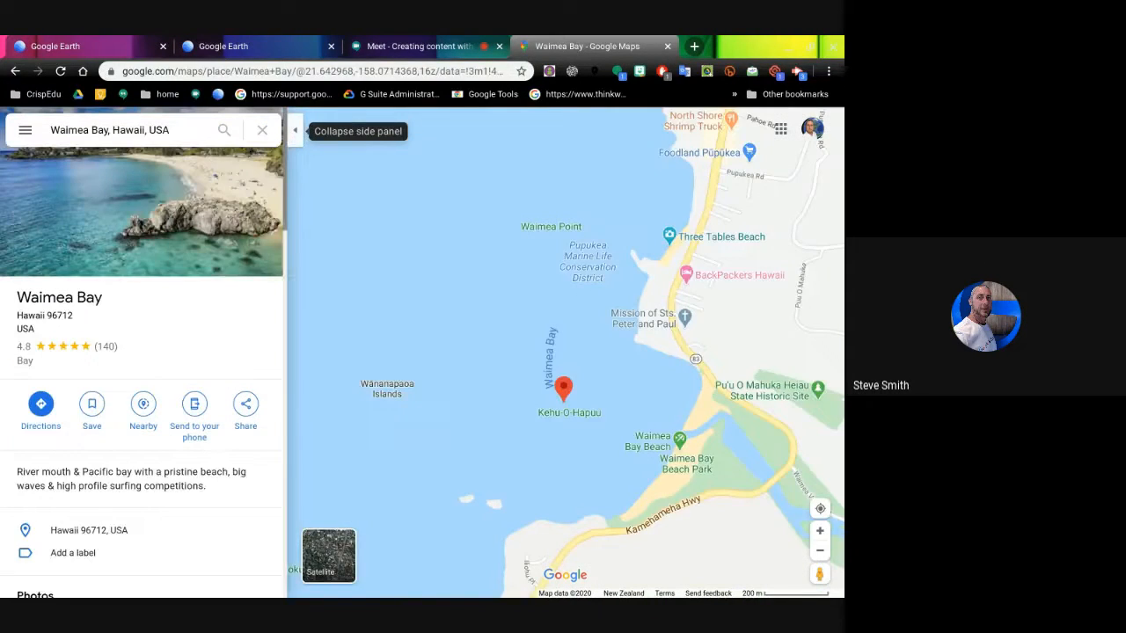
- Show the bay in satellite imagery, centred toward the beach park
left_click_drag(604, 399, 500, 299)
left_click(329, 567)
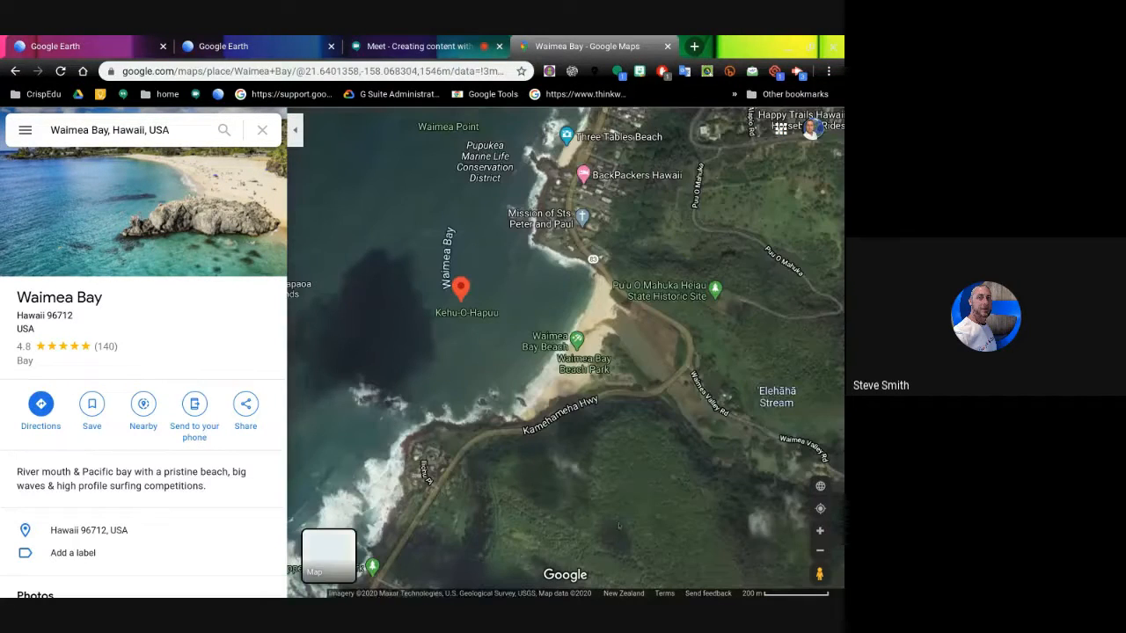
left_click_drag(639, 489, 584, 446)
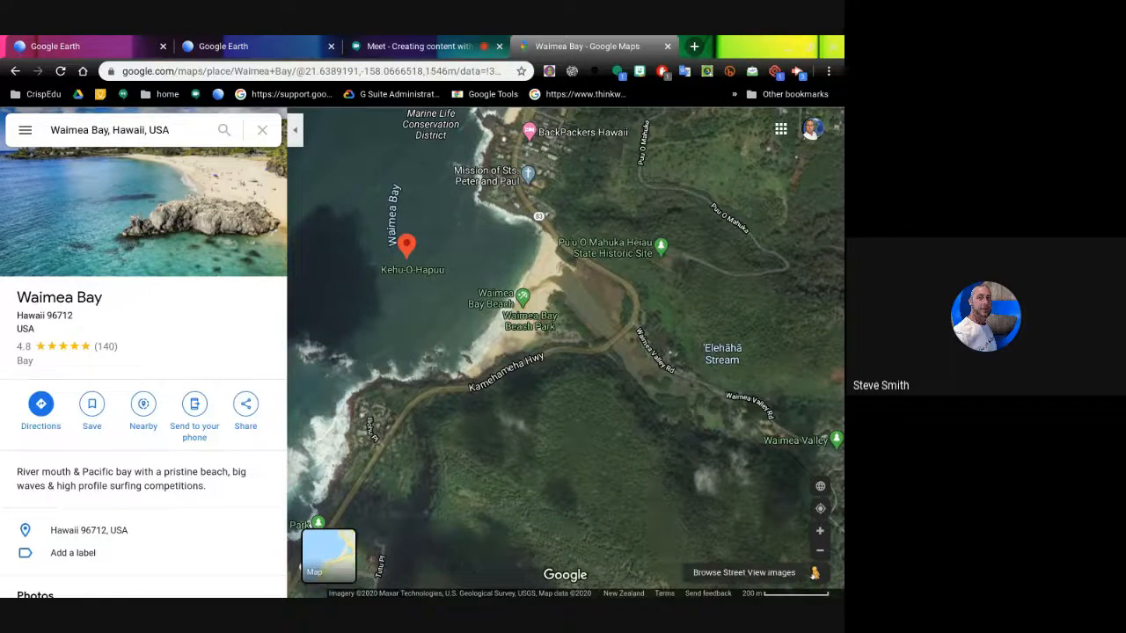
- Enter Street View at Waimea Bay Beach Park, face the ocean, and bring up the panorama's options
left_click(817, 575)
mouse_move(705, 452)
left_mouse_down()
mouse_move(615, 326)
mouse_move(581, 183)
mouse_move(562, 427)
mouse_move(406, 414)
mouse_move(407, 361)
mouse_move(519, 368)
mouse_move(526, 349)
mouse_move(532, 380)
mouse_move(471, 431)
mouse_move(537, 416)
left_mouse_up()
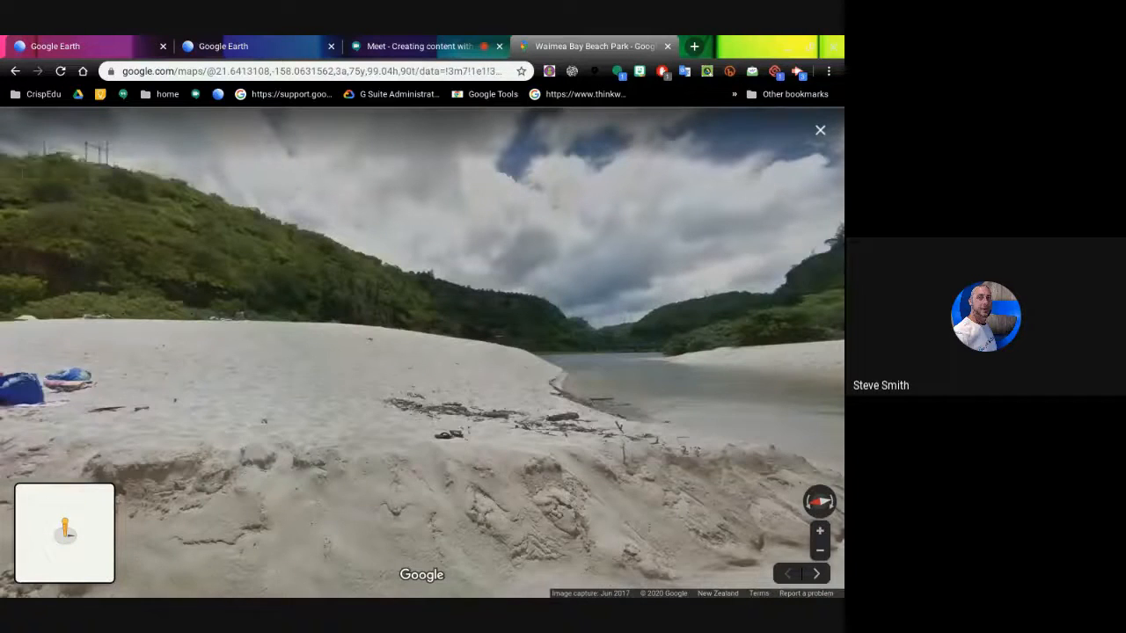
left_click_drag(533, 332, 358, 314)
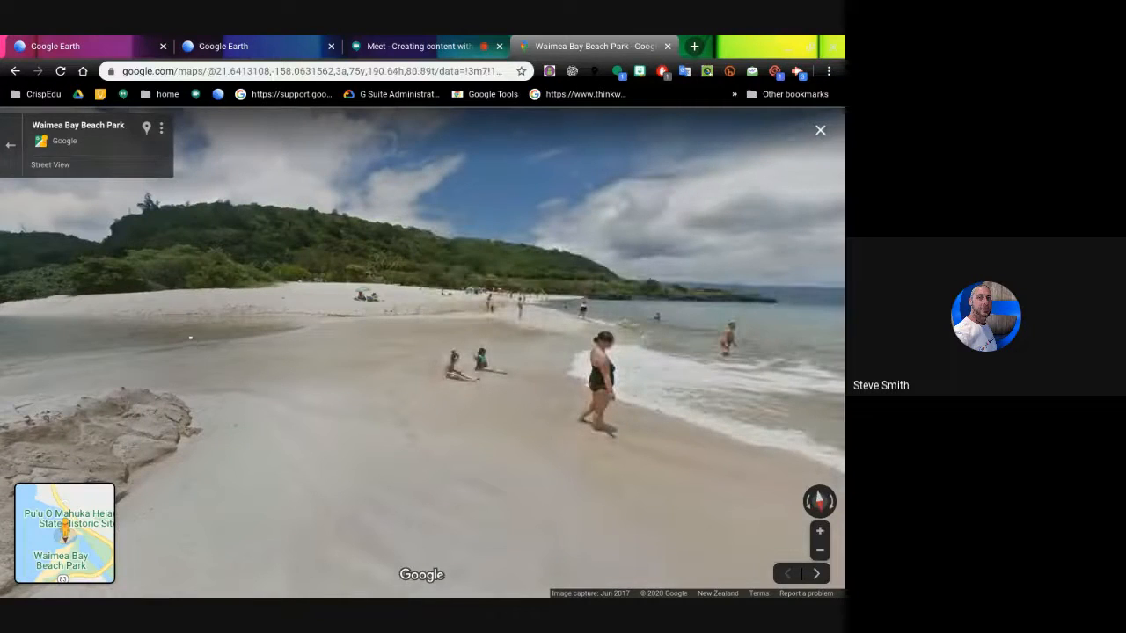
left_click_drag(681, 299, 212, 327)
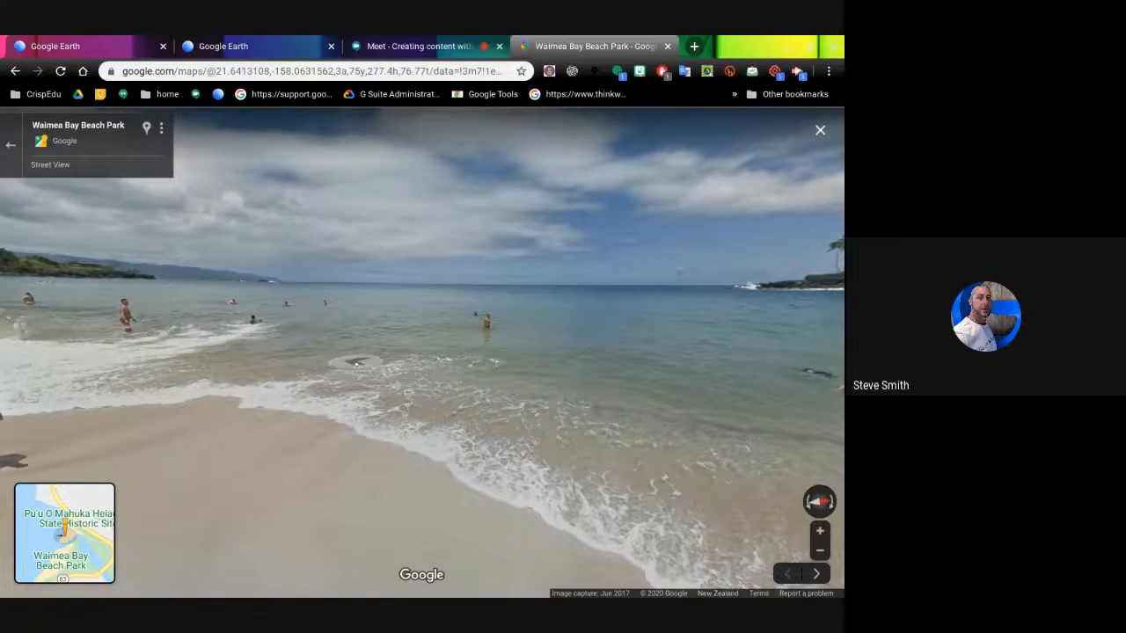
left_click_drag(335, 355, 297, 365)
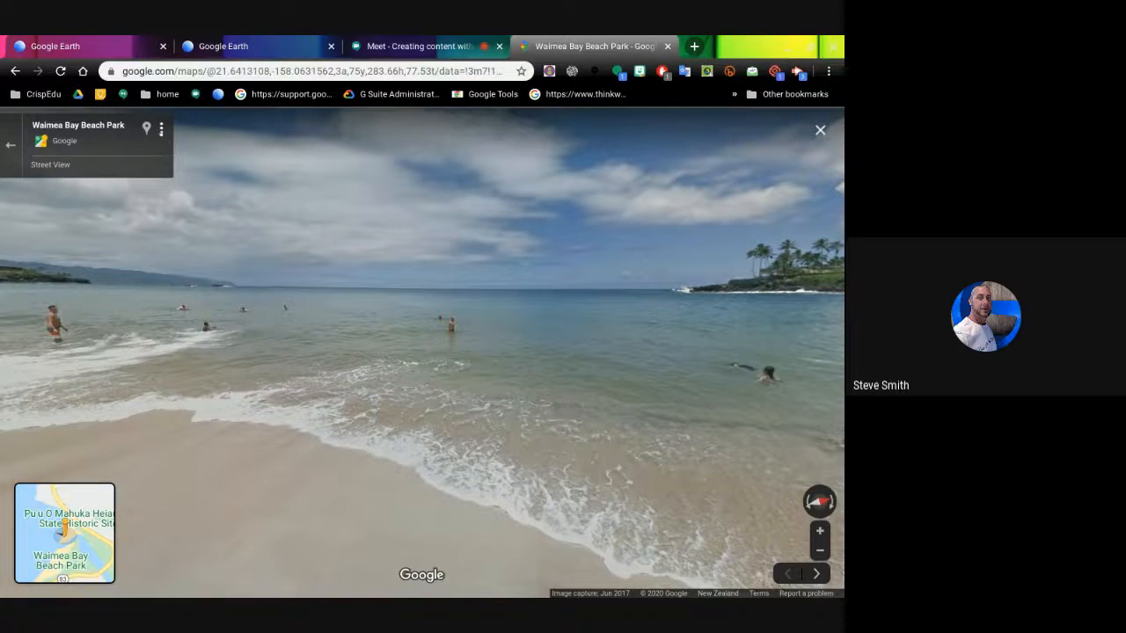
left_click(161, 128)
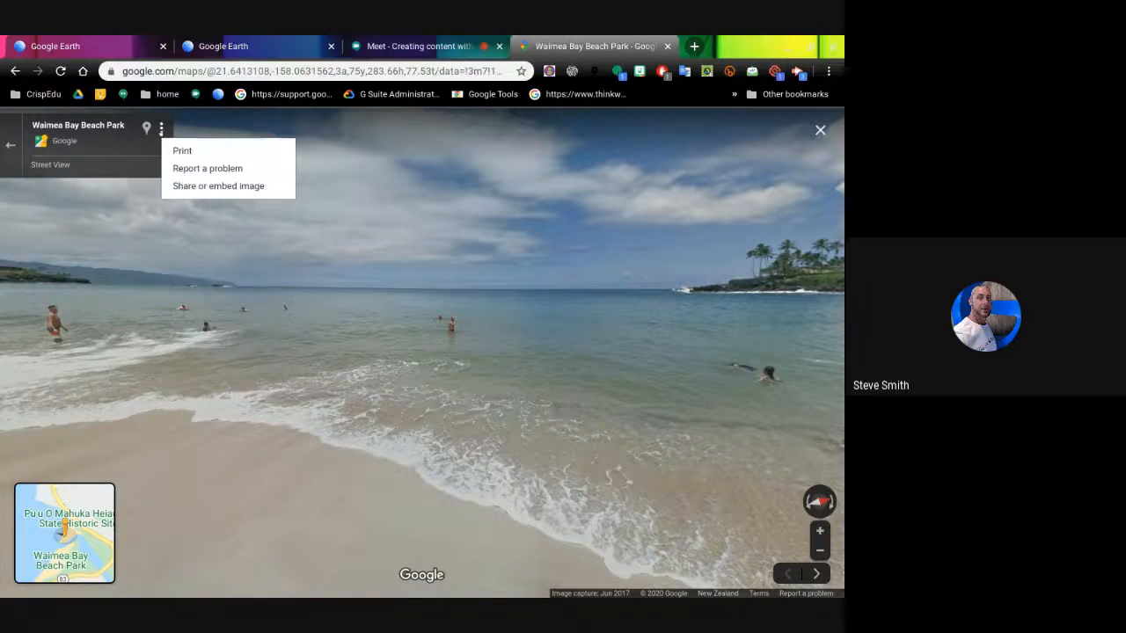
- Copy the panorama's iframe HTML from Share or embed image > Embed a map, then return to Google Earth
left_click(205, 186)
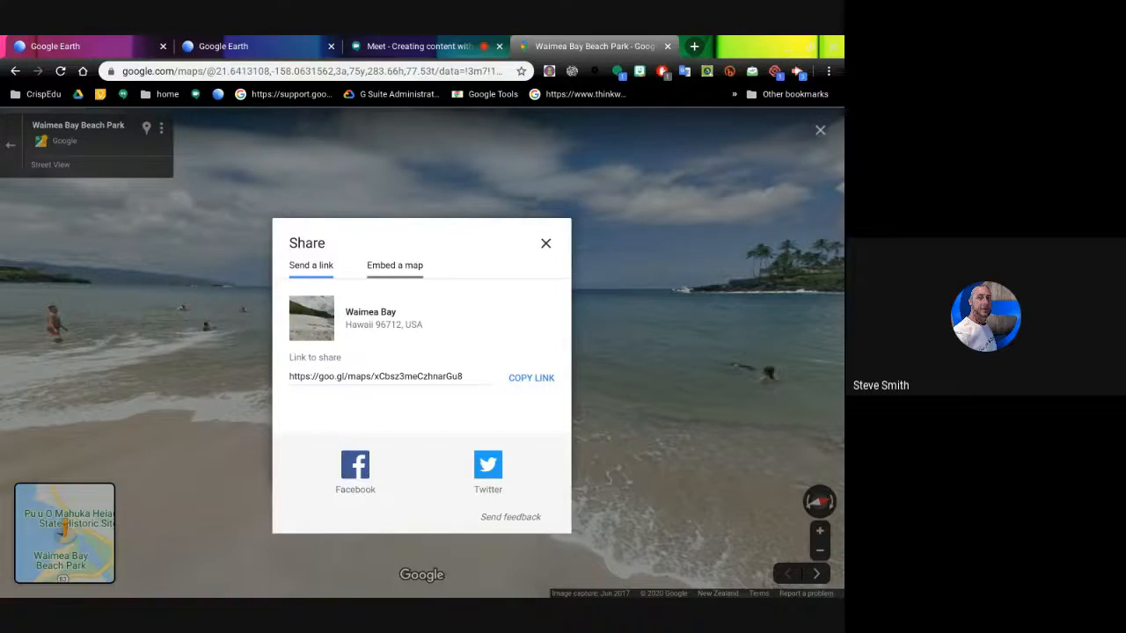
left_click(395, 265)
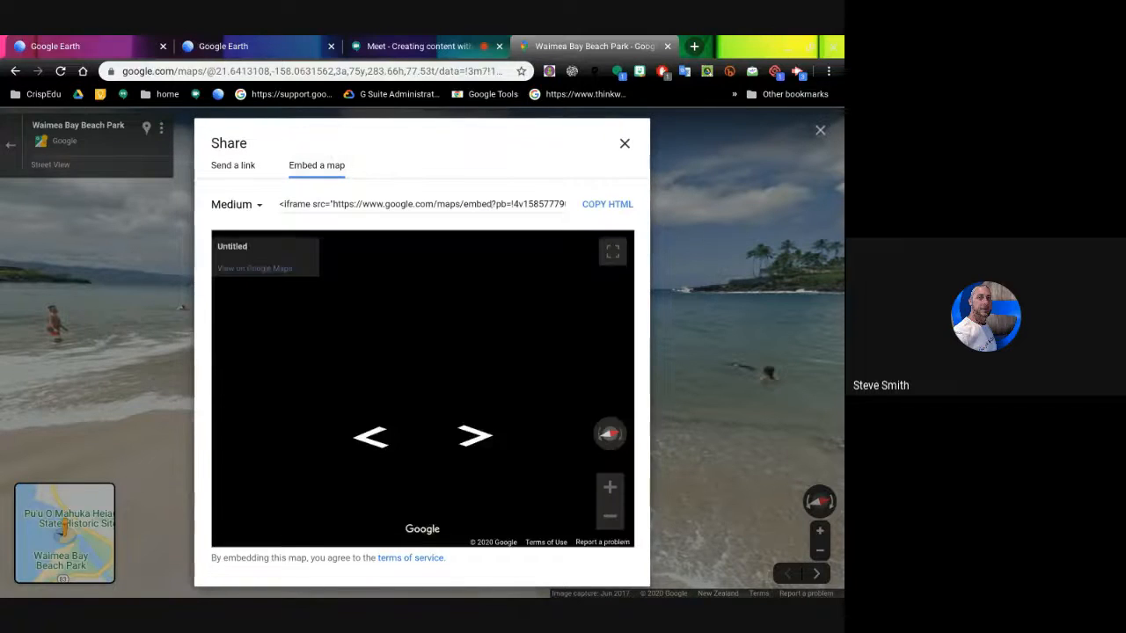
left_click(599, 206)
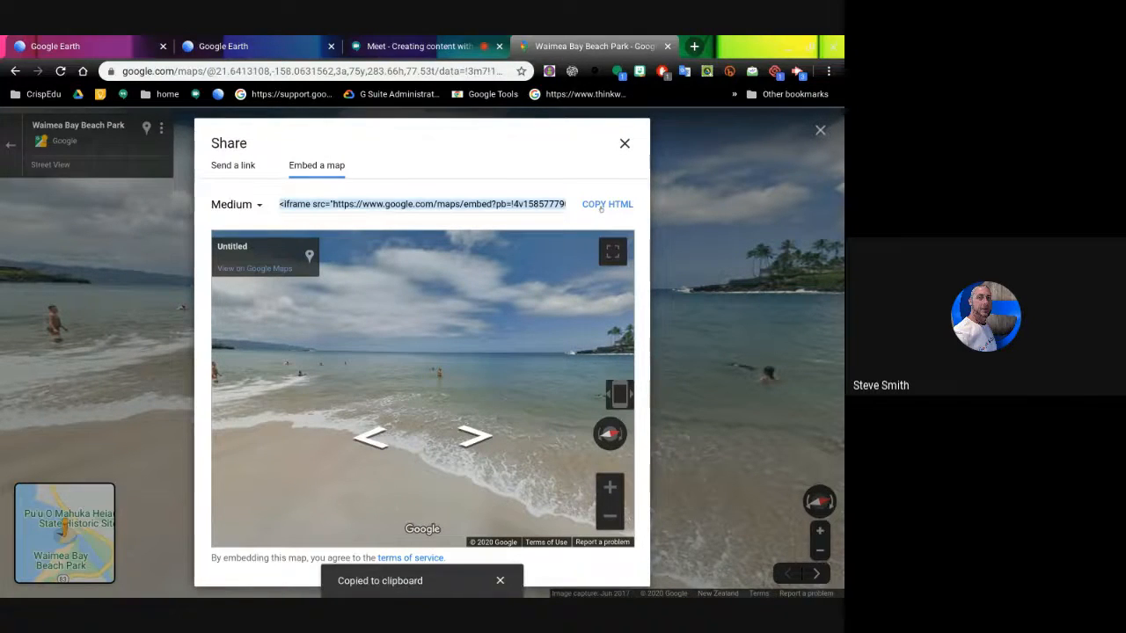
left_click(242, 47)
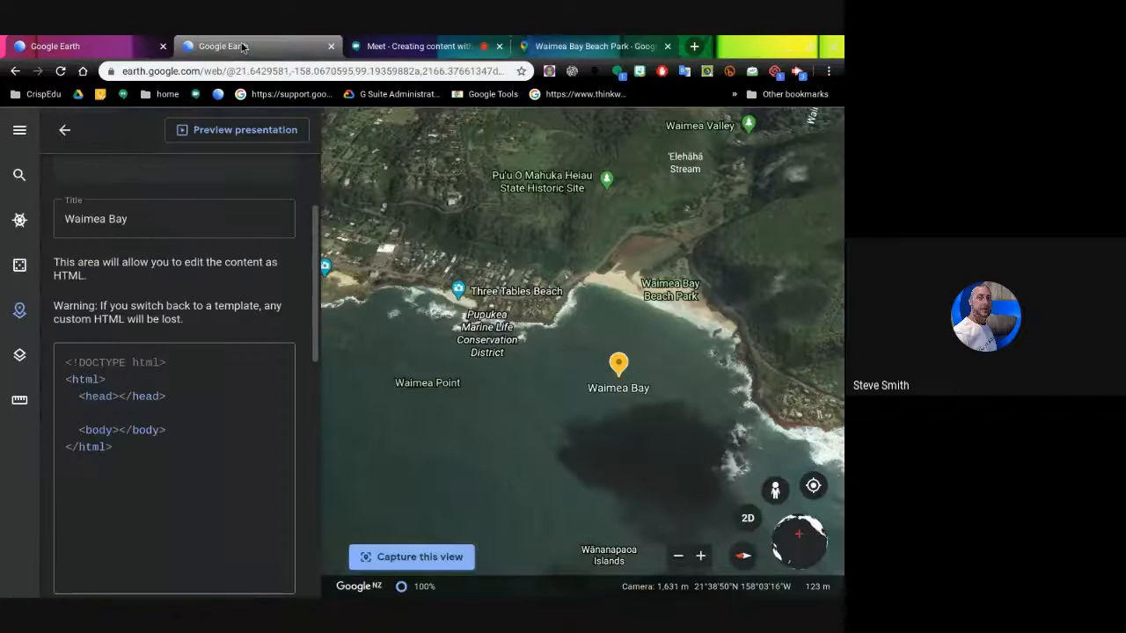
- Paste the Street View iframe code between <head> and <body> in Waimea Bay's HTML description
left_click(134, 413)
key("ctrl+v")
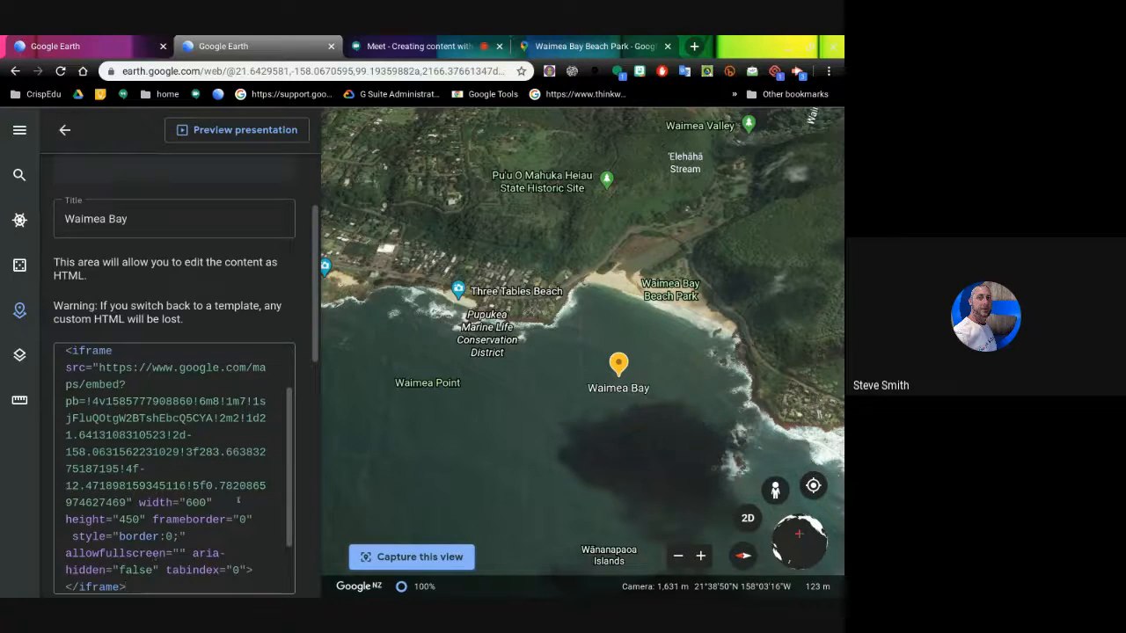
left_click_drag(289, 486, 286, 418)
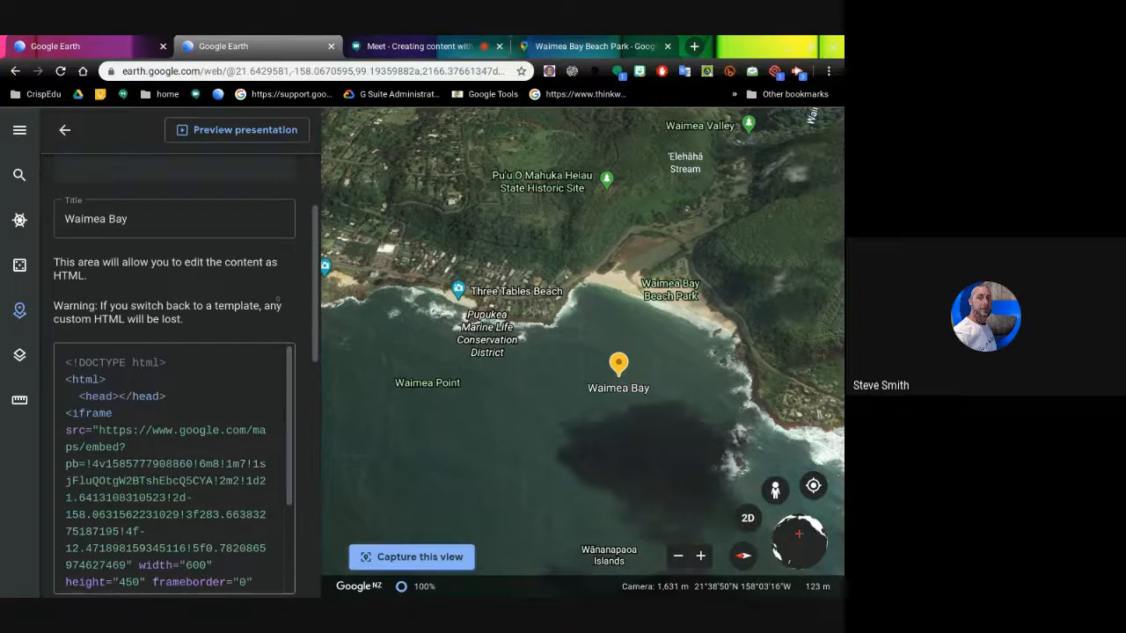
left_click_drag(306, 293, 312, 246)
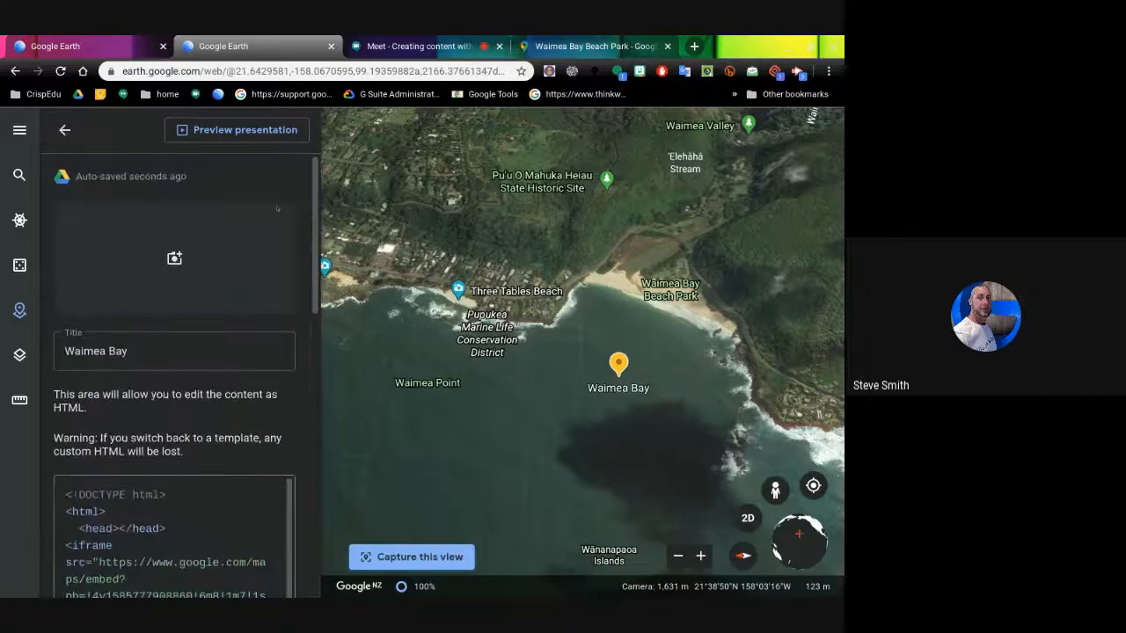
left_click(234, 130)
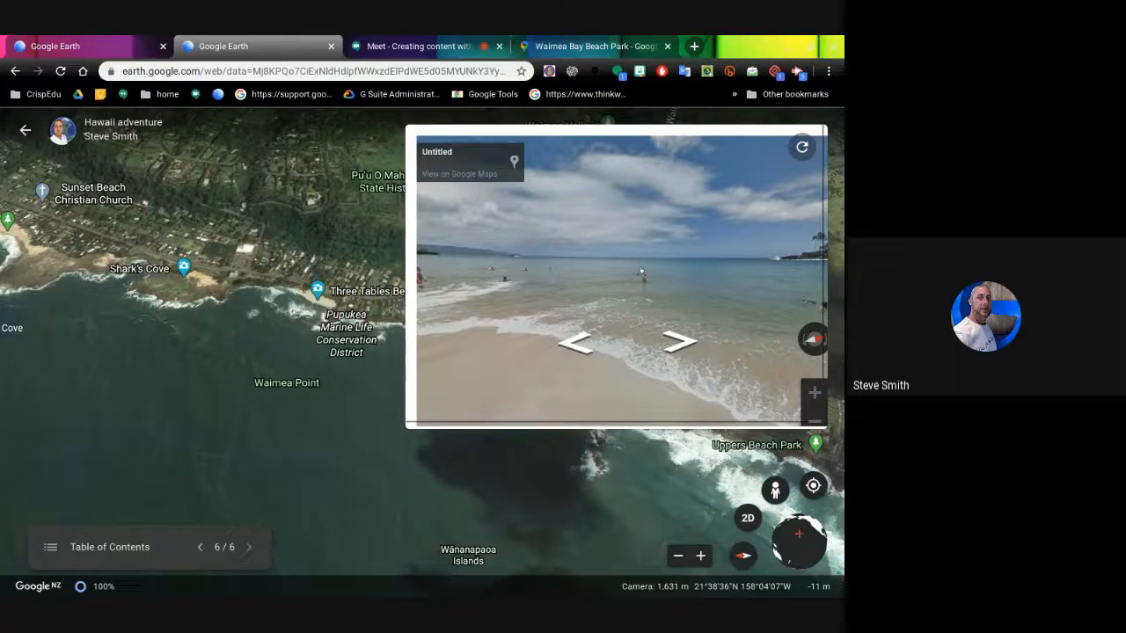
mouse_move(823, 271)
left_mouse_down()
mouse_move(825, 317)
mouse_move(824, 276)
left_mouse_up()
left_click(689, 265)
left_click_drag(689, 264, 497, 271)
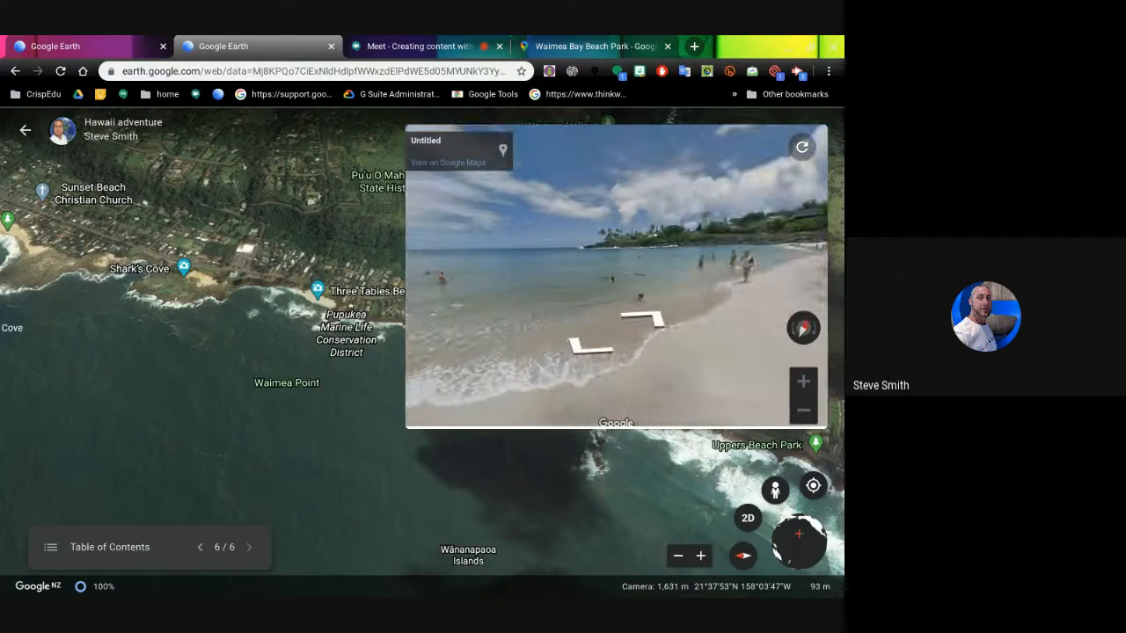
left_click_drag(668, 272, 717, 296)
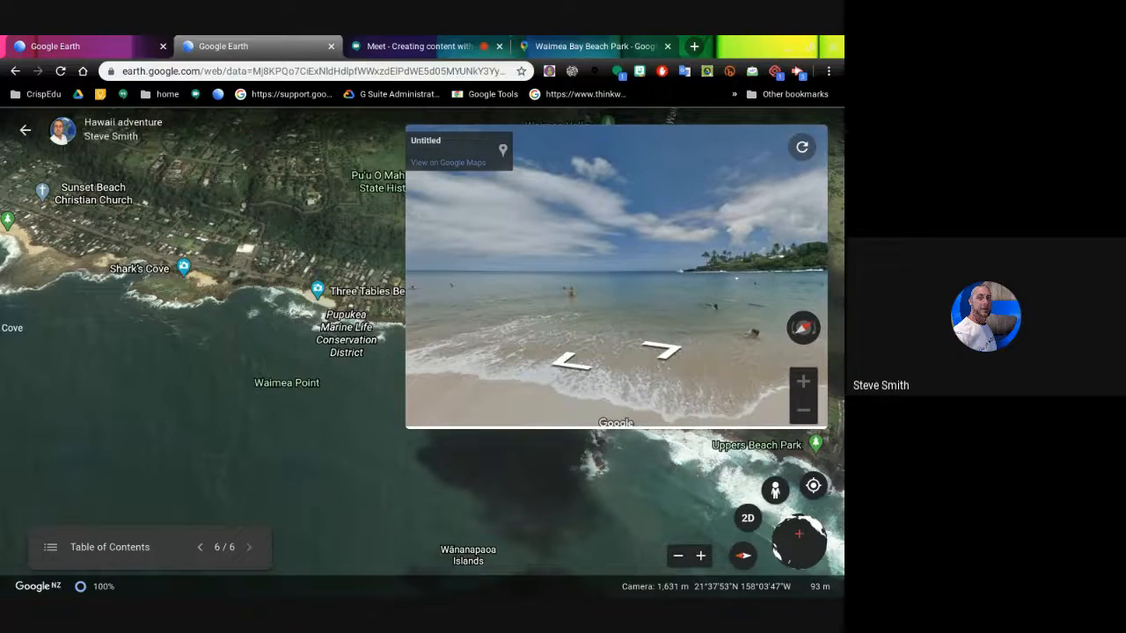
left_click_drag(530, 285, 627, 245)
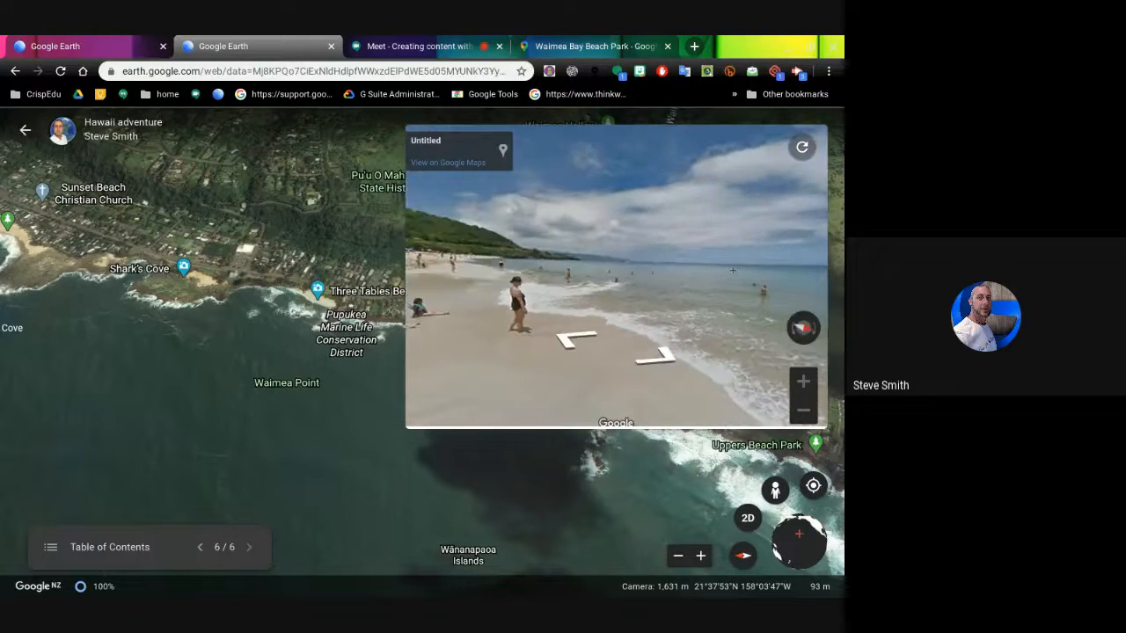
left_click_drag(426, 227, 586, 260)
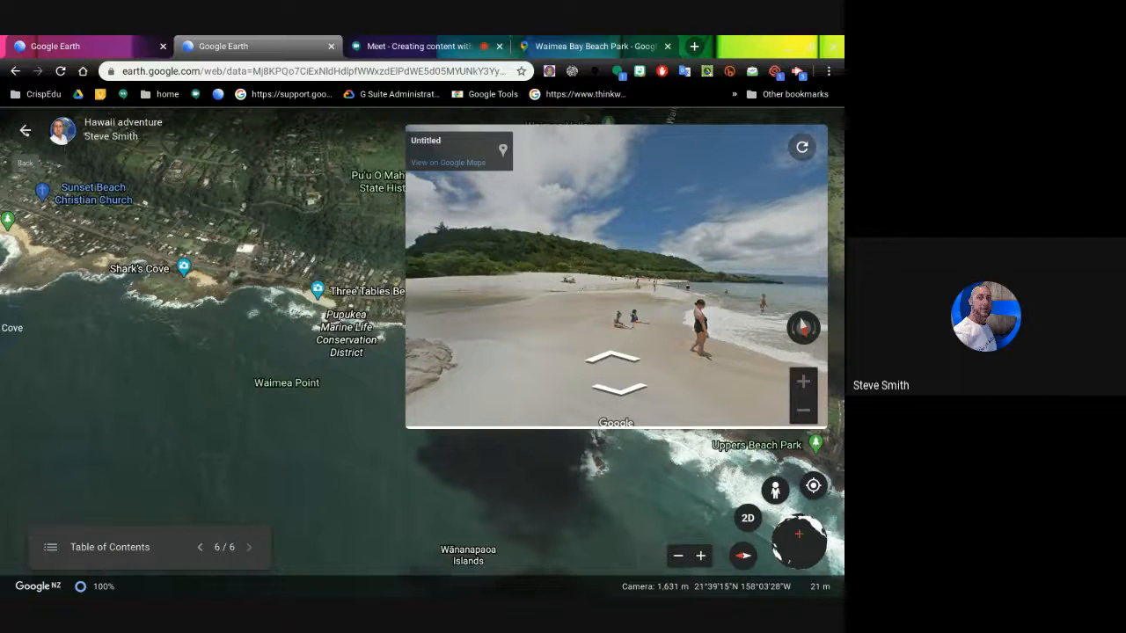
left_click(26, 131)
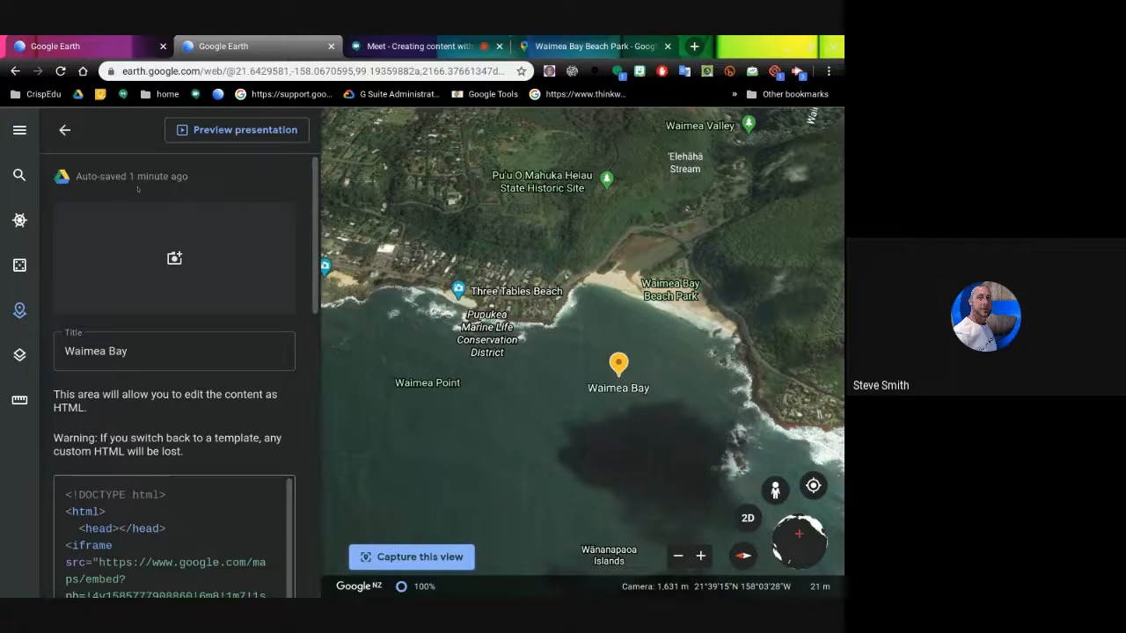
- Close the editor, move Polynesian show above Polynesian Cultural Center and H1 freeway below Waikiki Beach, then present
left_click(64, 130)
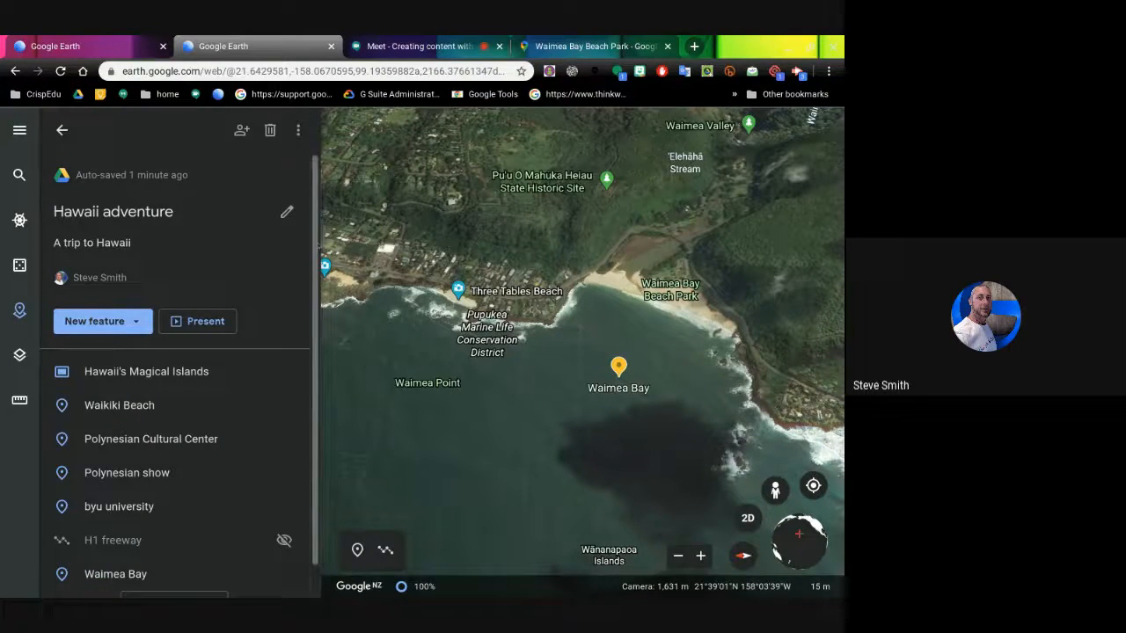
scroll(165, 165, "down", 1)
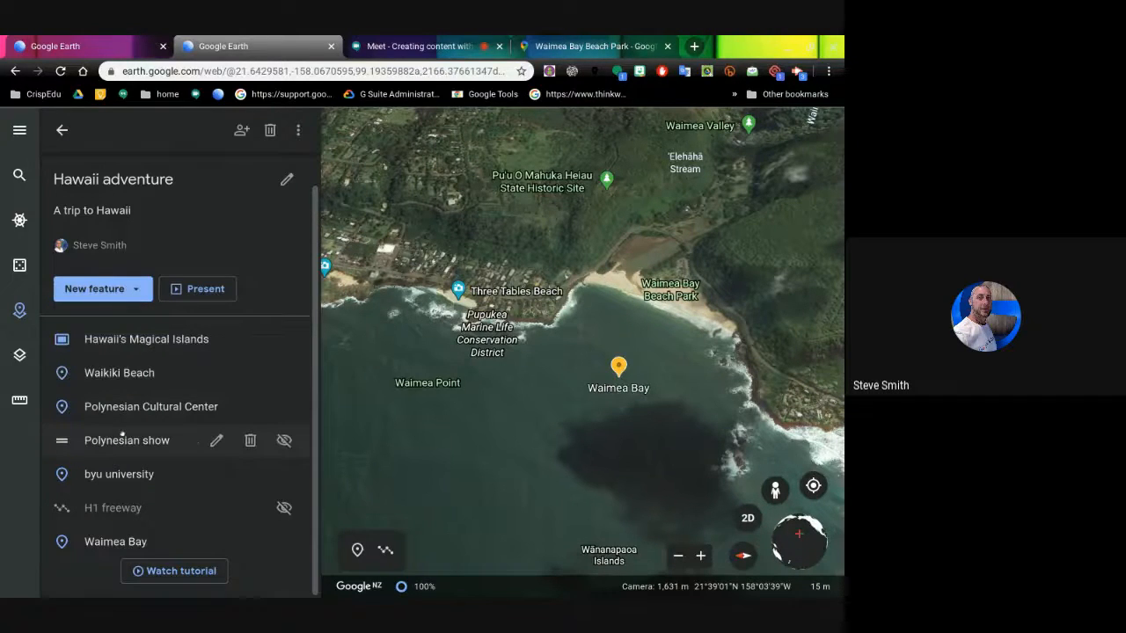
left_click_drag(120, 440, 119, 419)
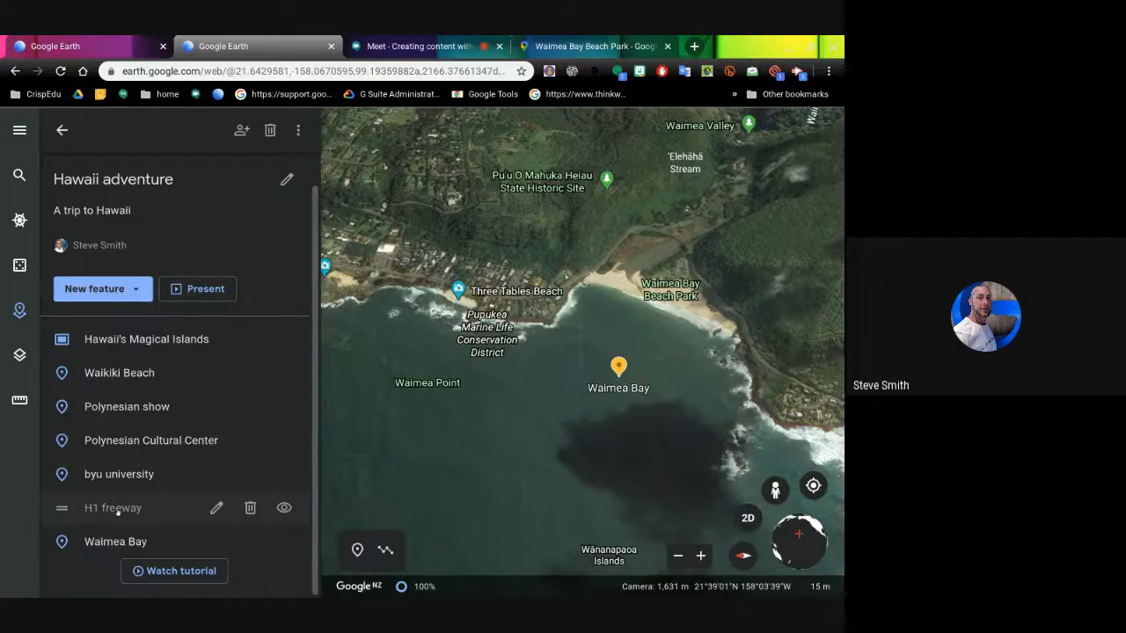
left_click_drag(119, 509, 122, 490)
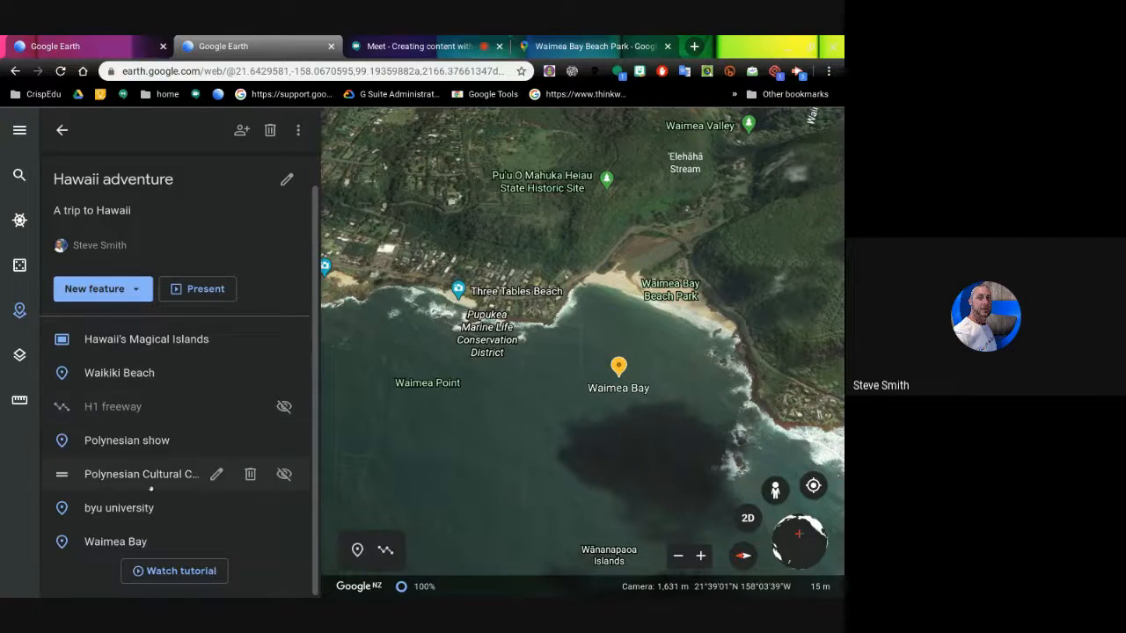
left_click(197, 288)
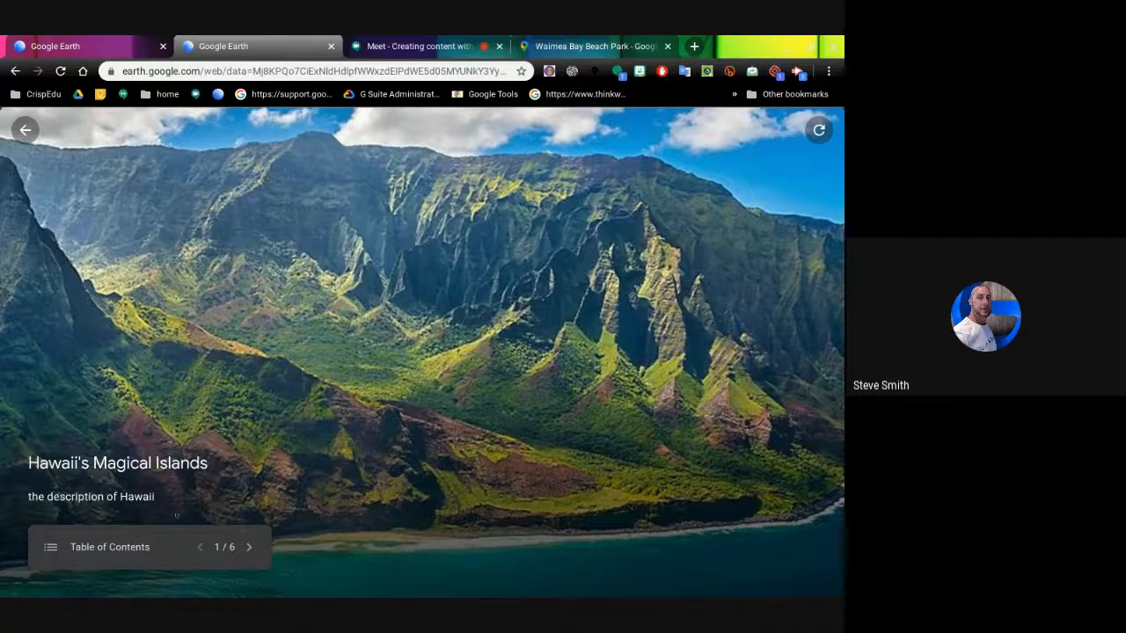
- Advance through slides 2 to 5, including the next Polynesian Cultural Center photo
left_click(249, 547)
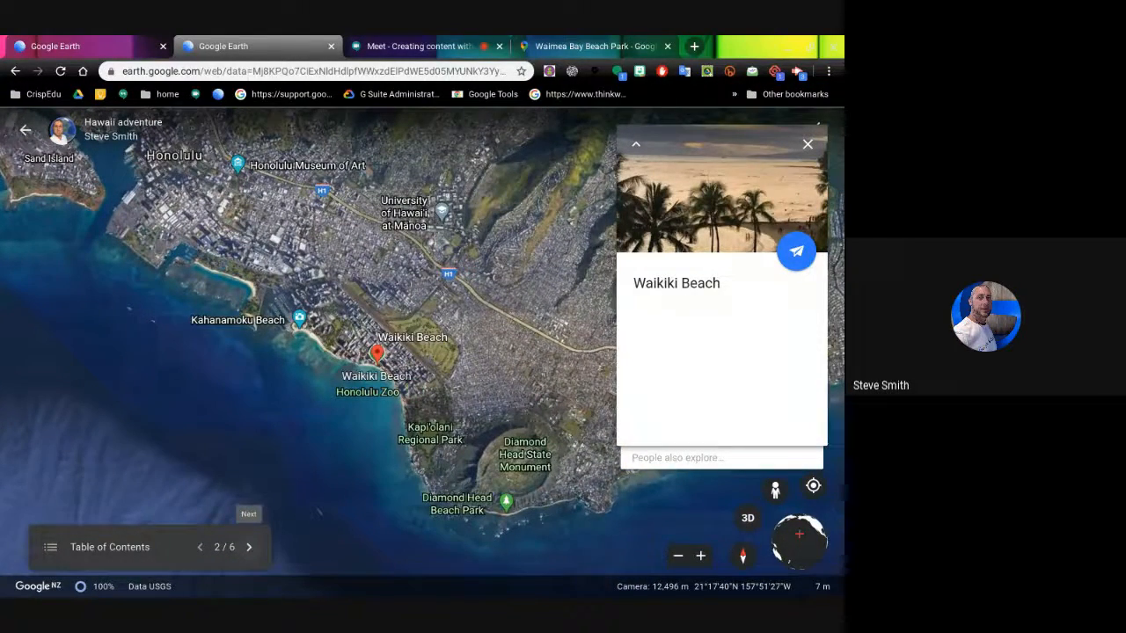
left_click(249, 548)
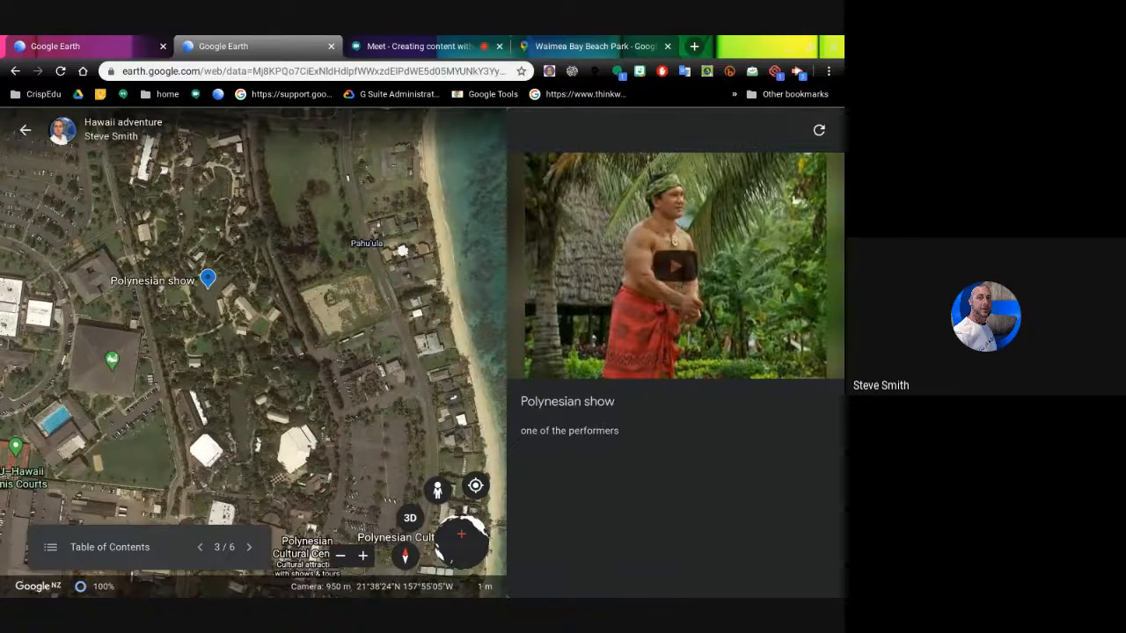
left_click(249, 548)
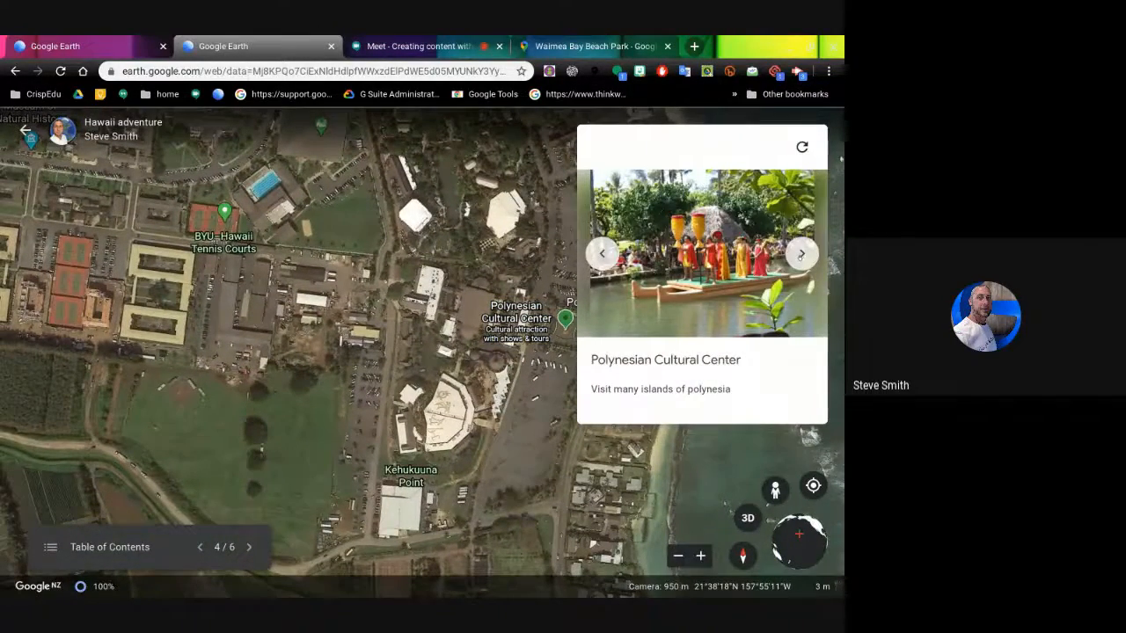
left_click(801, 253)
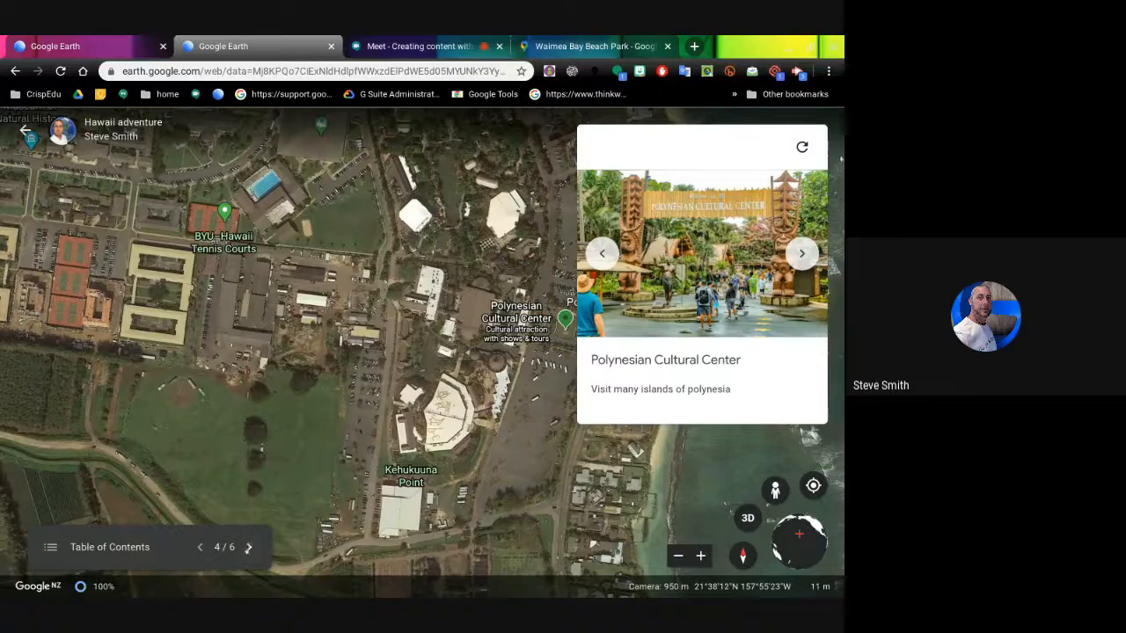
left_click(249, 547)
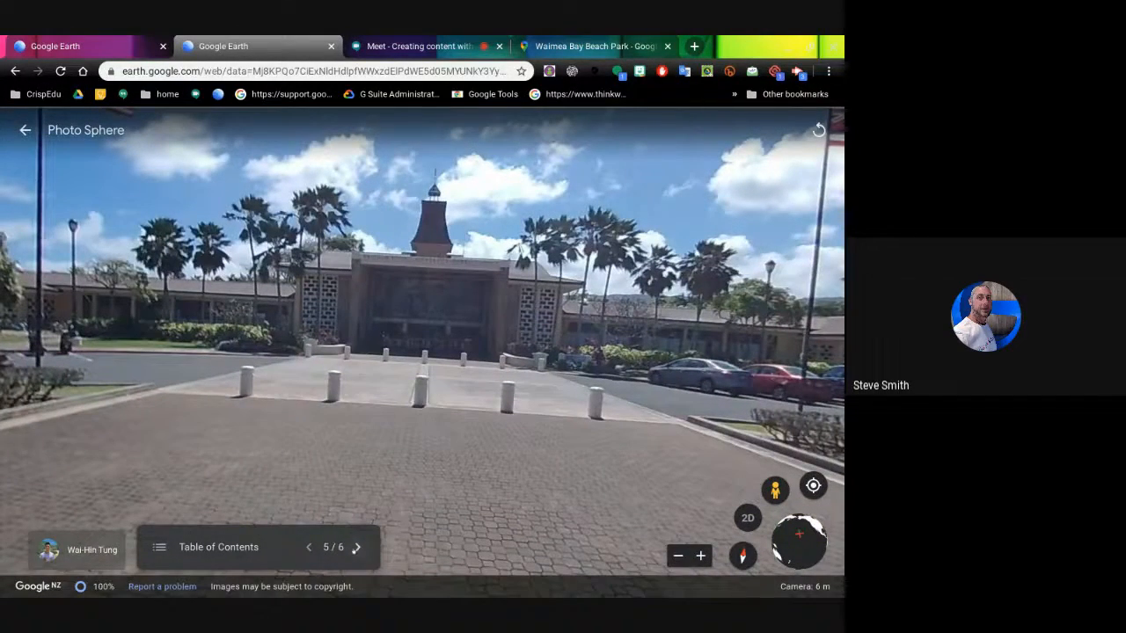
- On slide 6, look around the Waimea Bay Street View, then exit the presentation
left_click(356, 547)
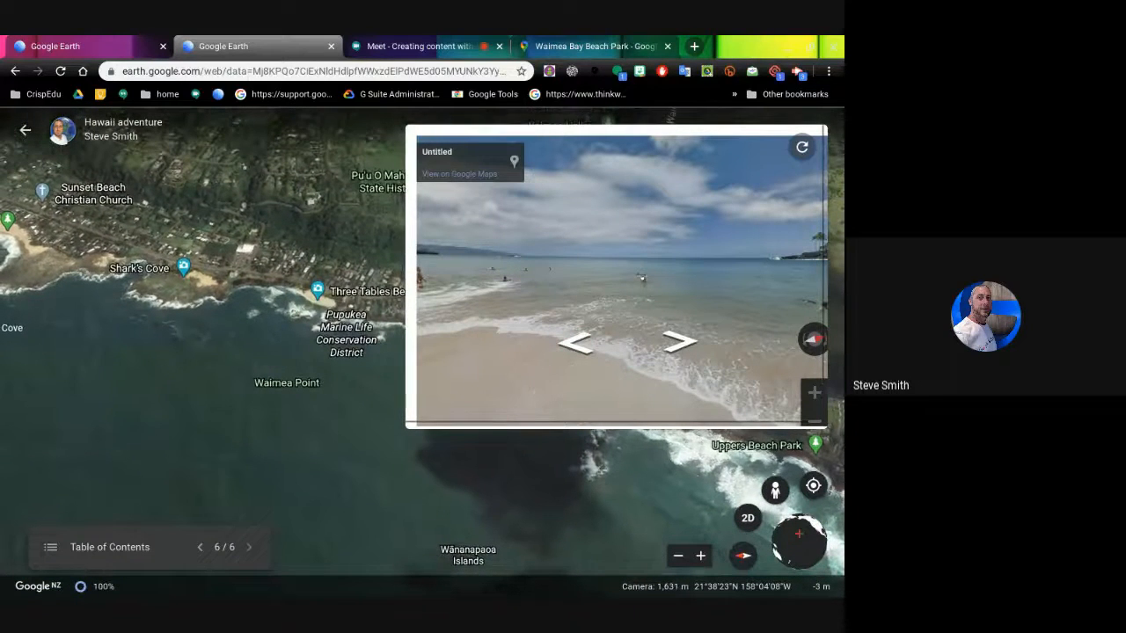
left_click_drag(643, 278, 548, 214)
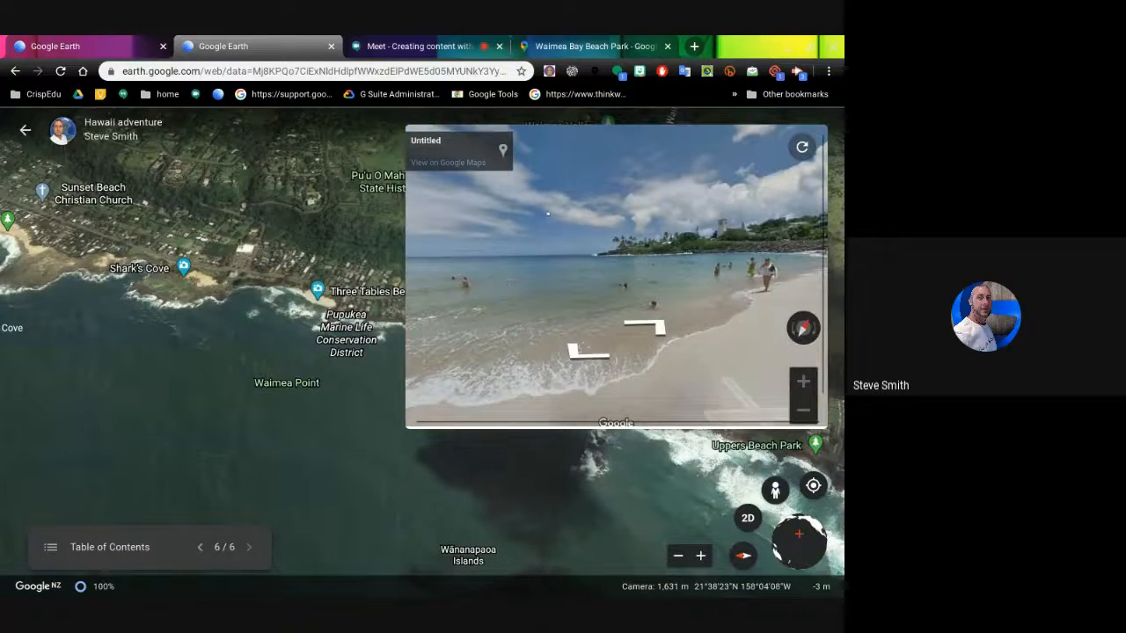
left_click_drag(733, 385, 567, 415)
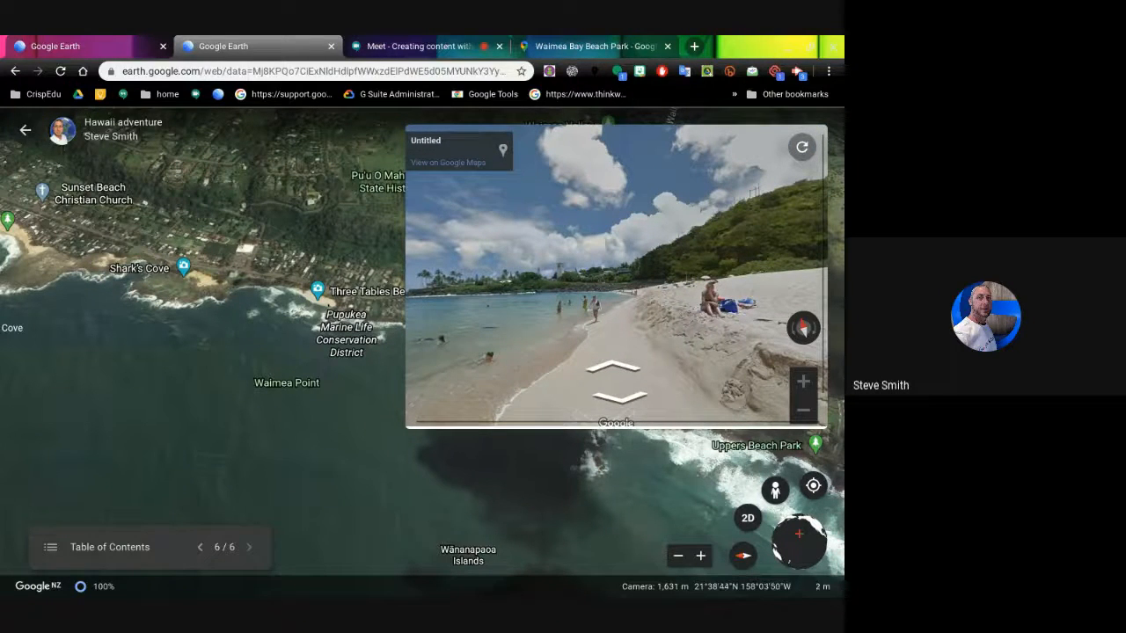
left_click(25, 131)
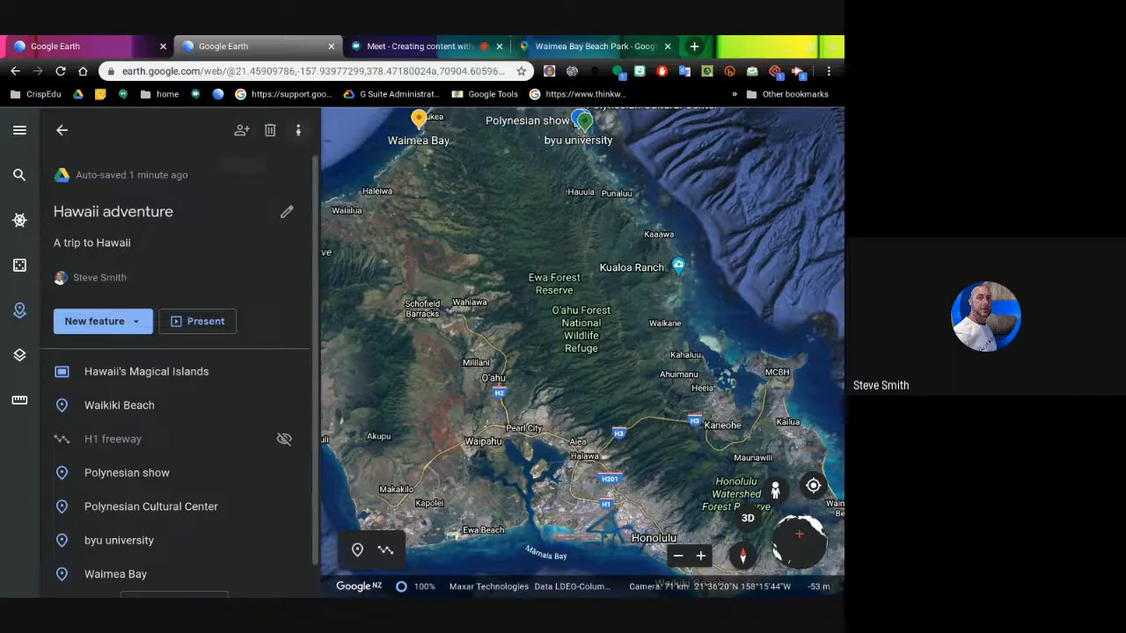
- Check the project's options menu, then leave Hawaii adventure for the Projects list
left_click(298, 131)
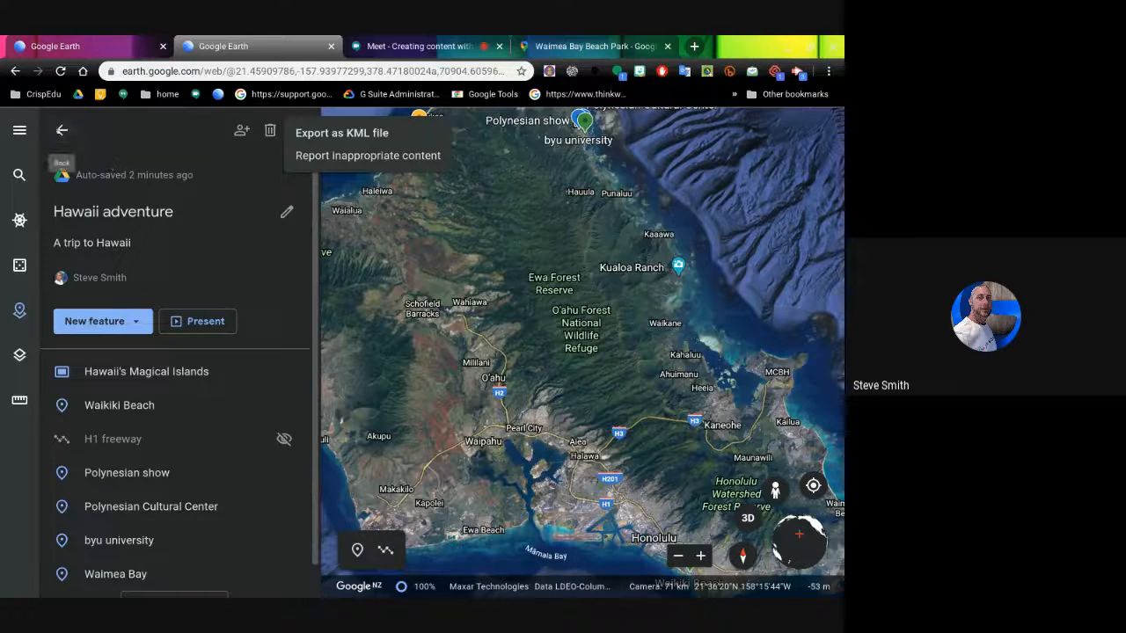
left_click(59, 129)
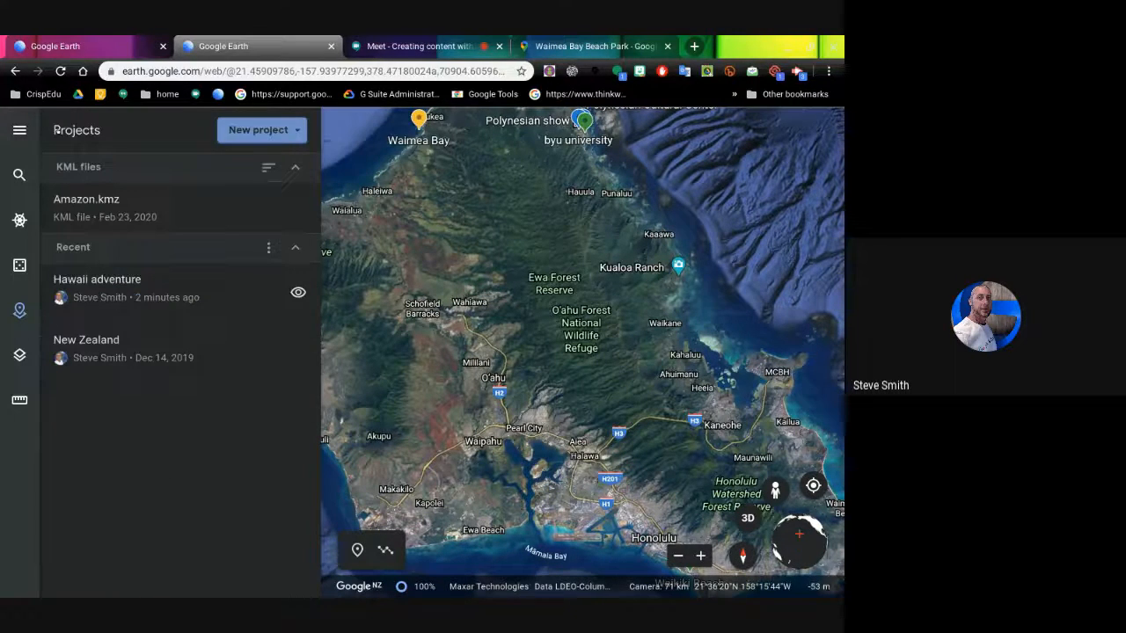